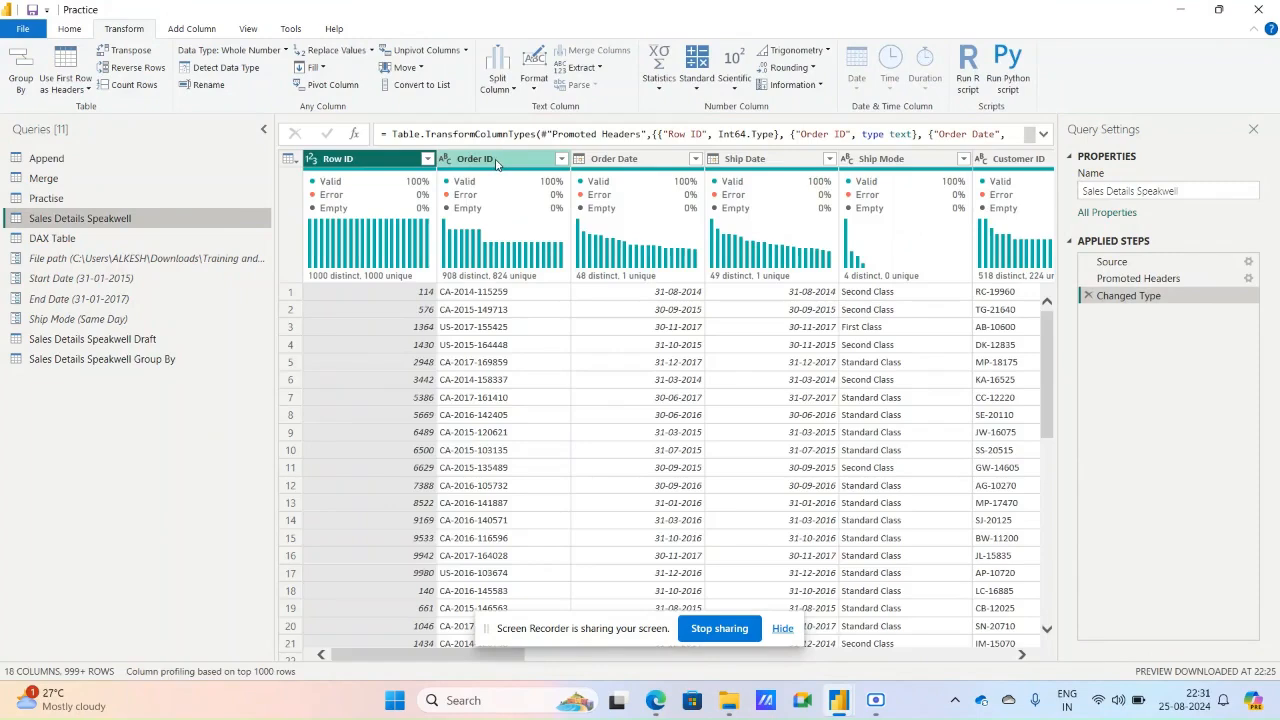
Extract the text between two "-" delimiters in the Order ID column, and remove the resulting applied step.
click(553, 67)
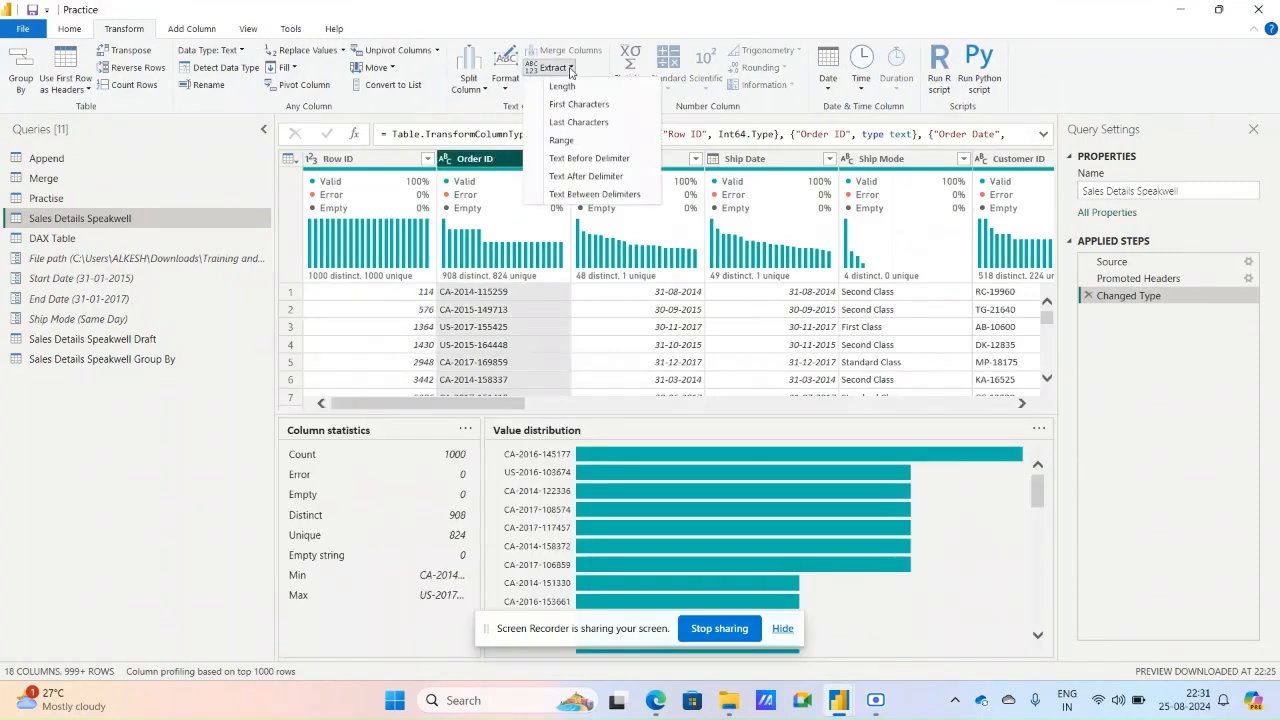
click(577, 196)
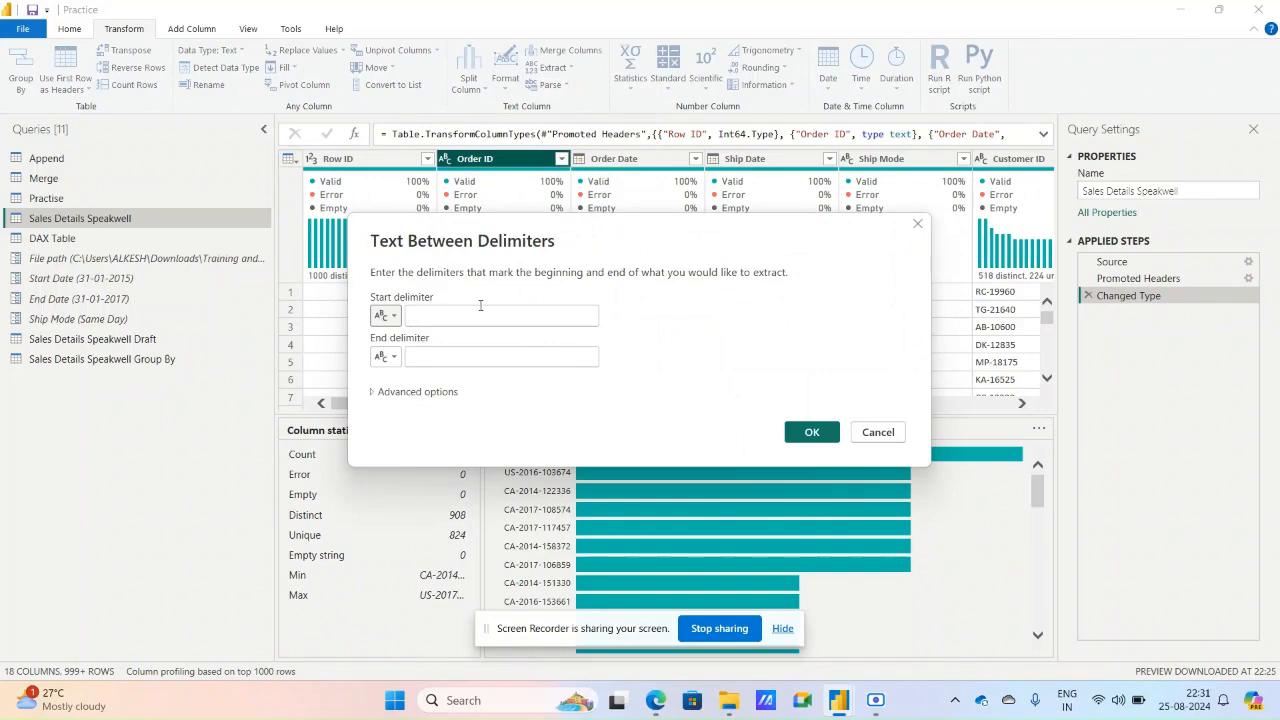
click(477, 315)
text(-)
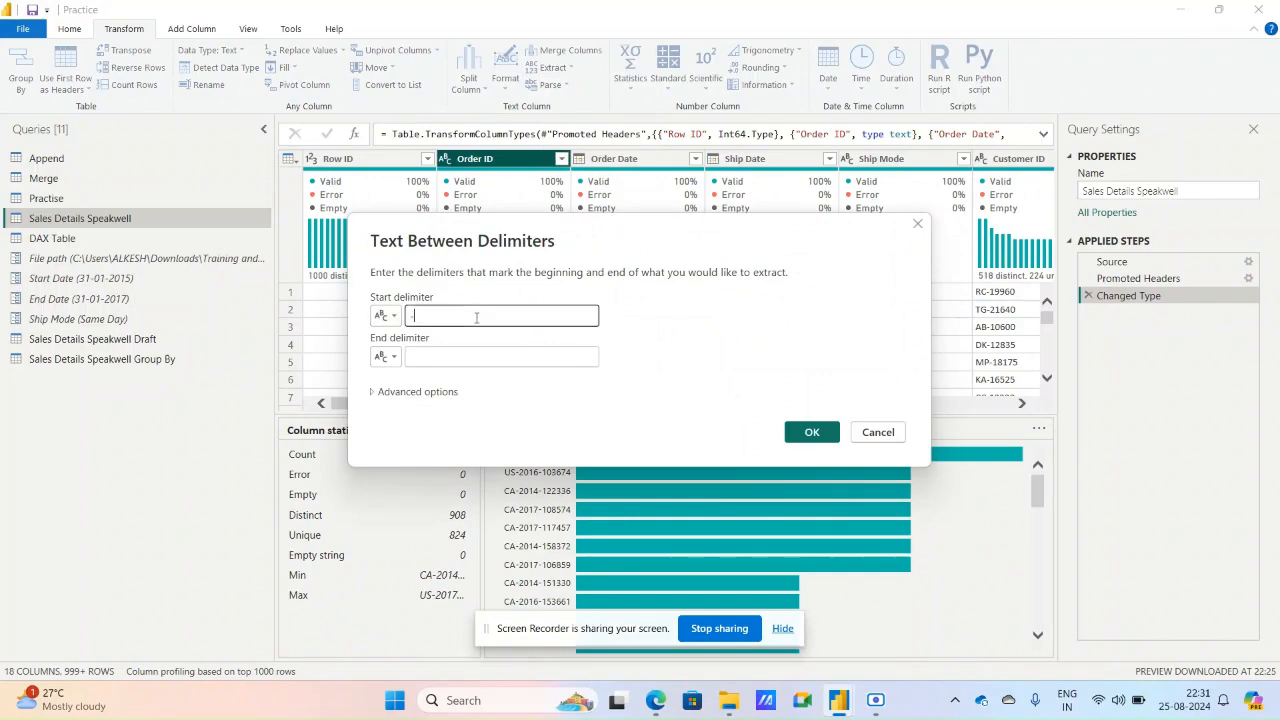
click(460, 354)
text(-)
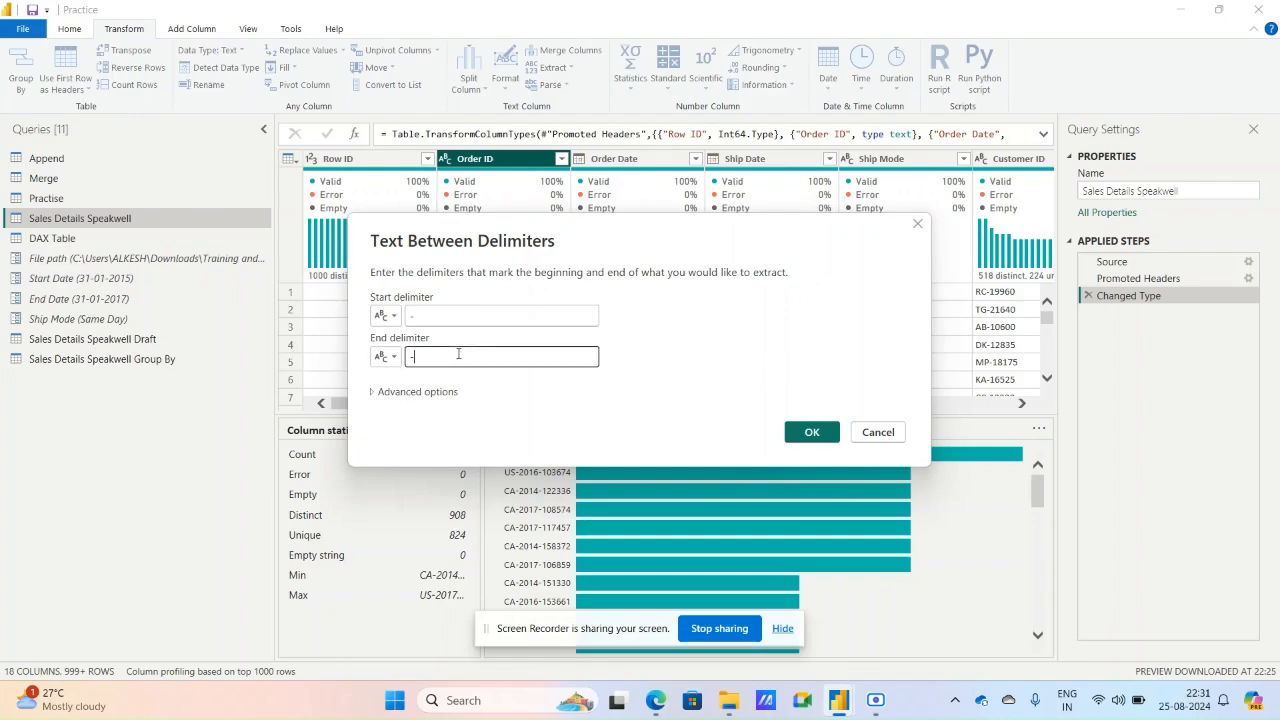
click(808, 432)
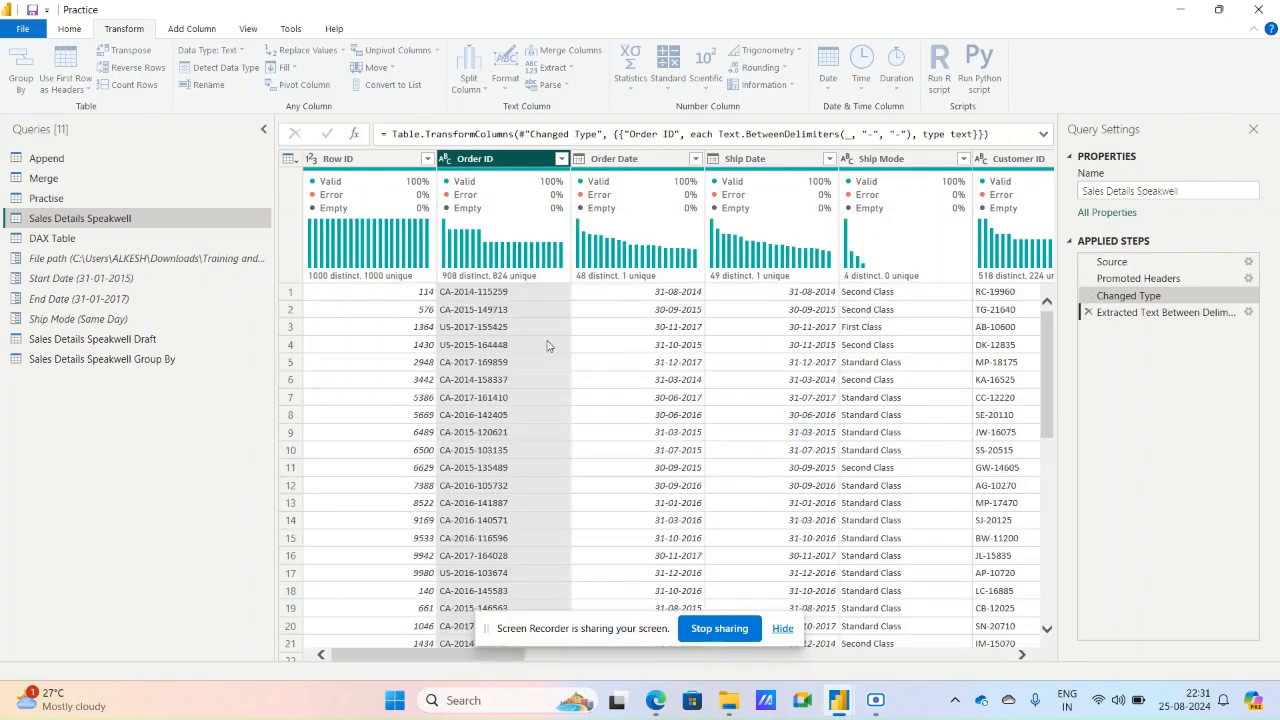
click(1089, 313)
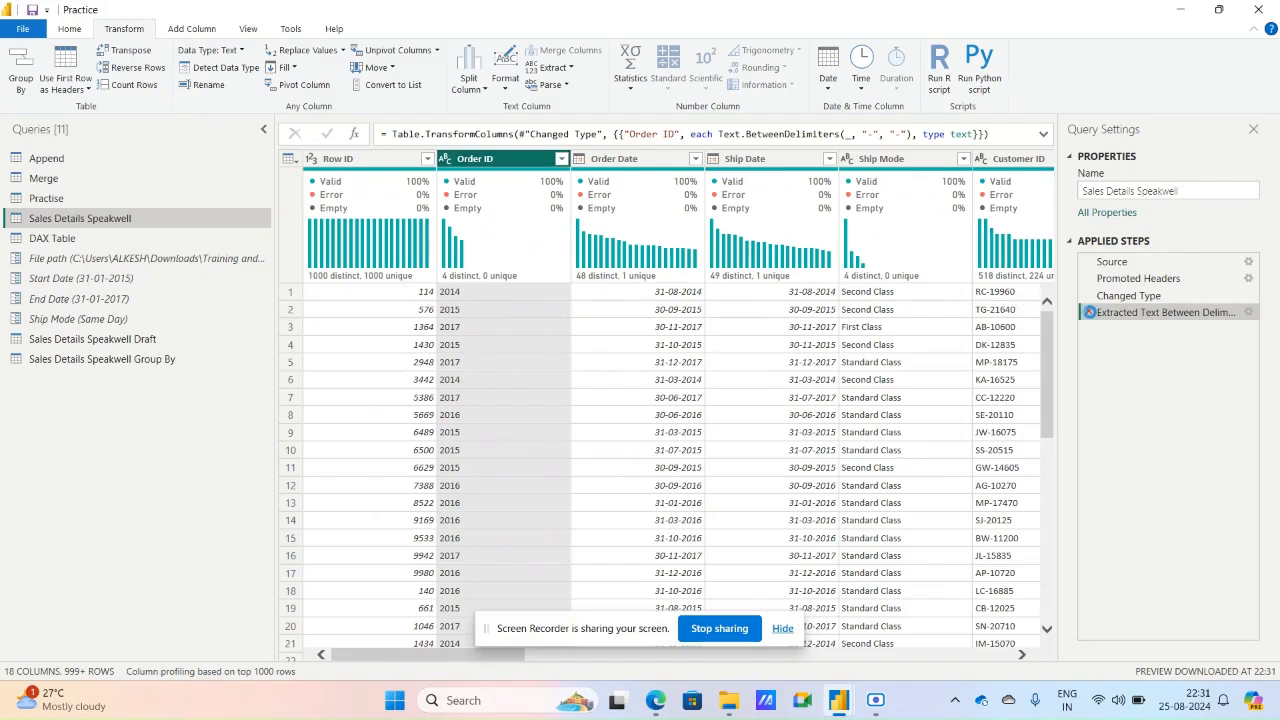
Set up a Text Between Delimiters extraction on the Order ID column with "-" as both start and end delimiter.
click(558, 72)
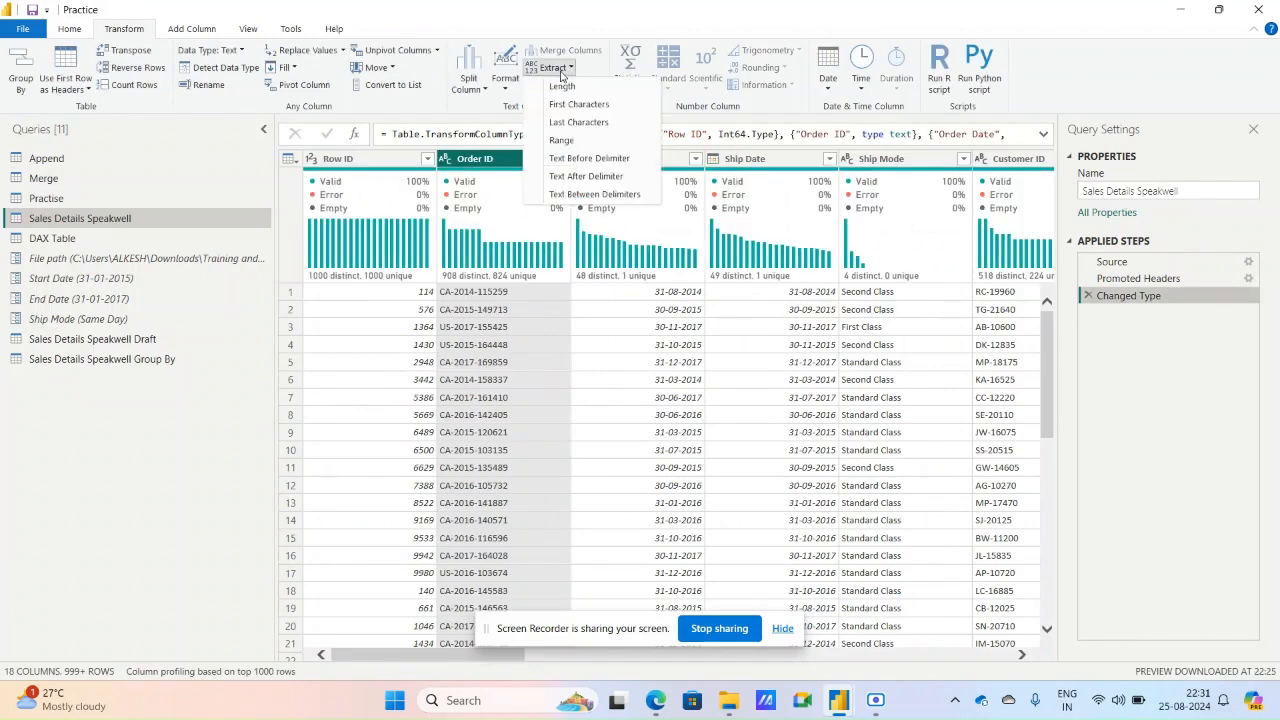
click(564, 196)
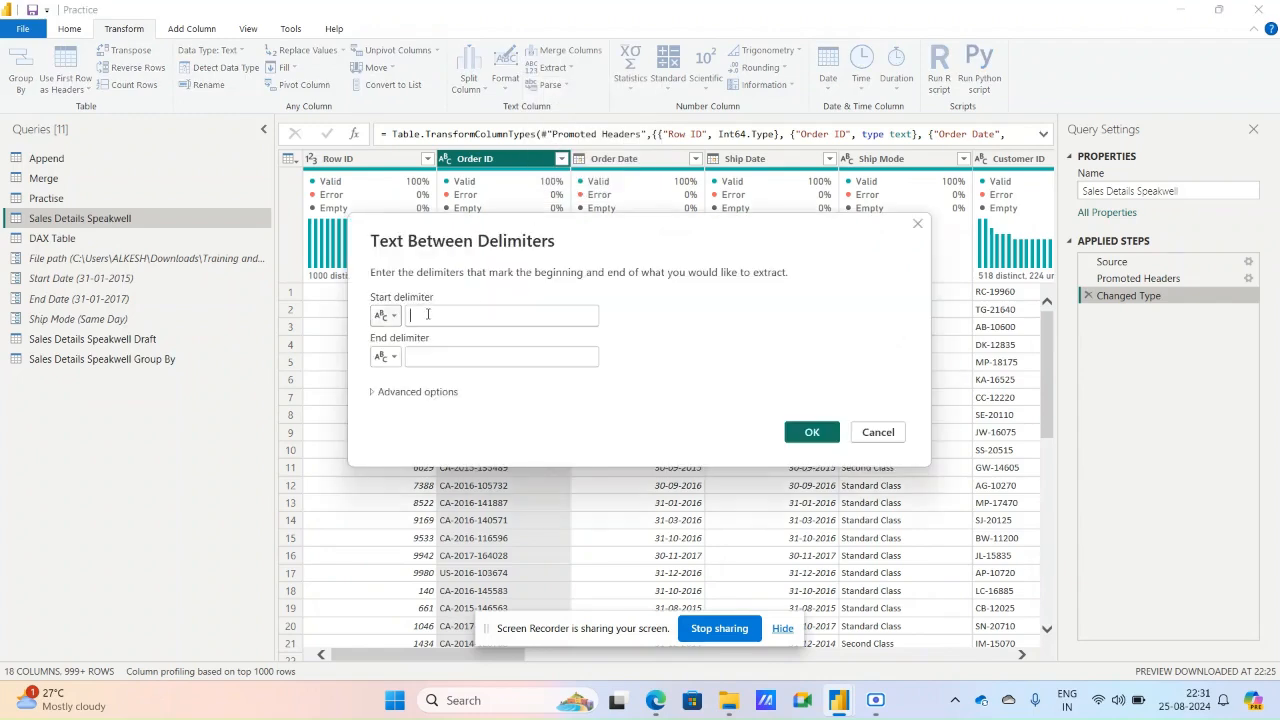
text(-)
click(426, 356)
text(-)
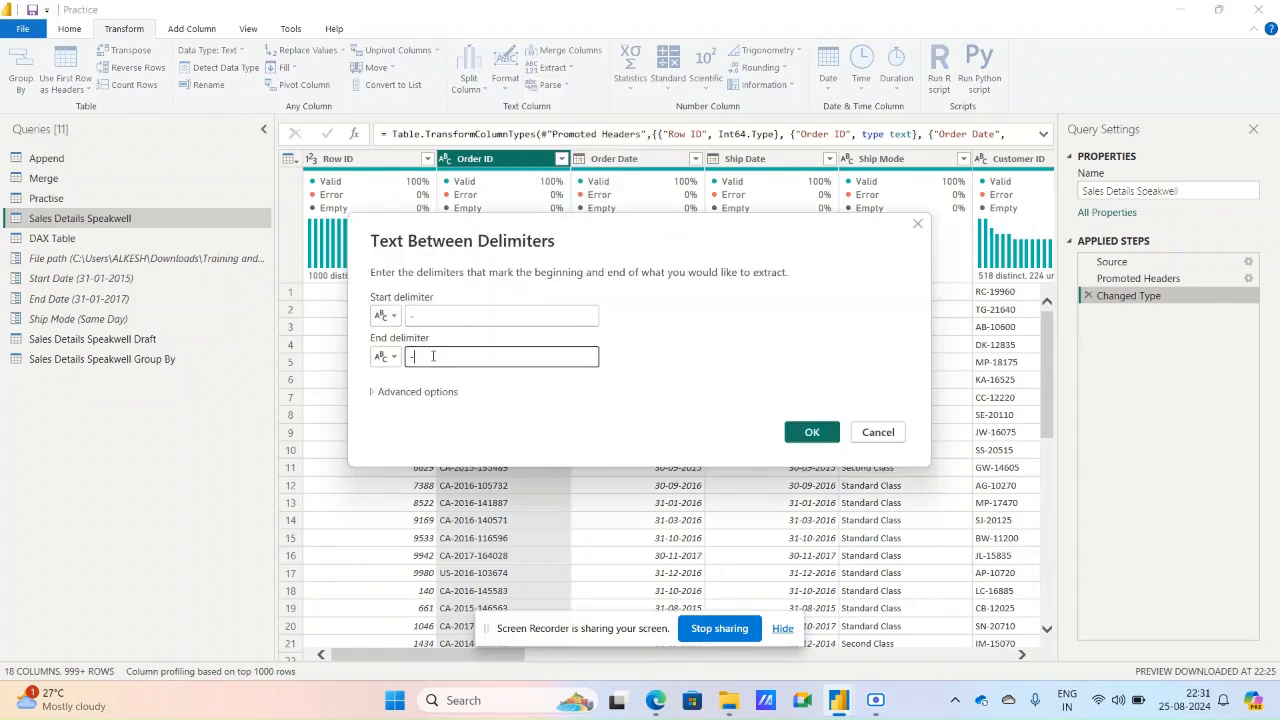
Apply the Order ID extraction with 1 start delimiter skipped, and remove the resulting applied step.
click(372, 392)
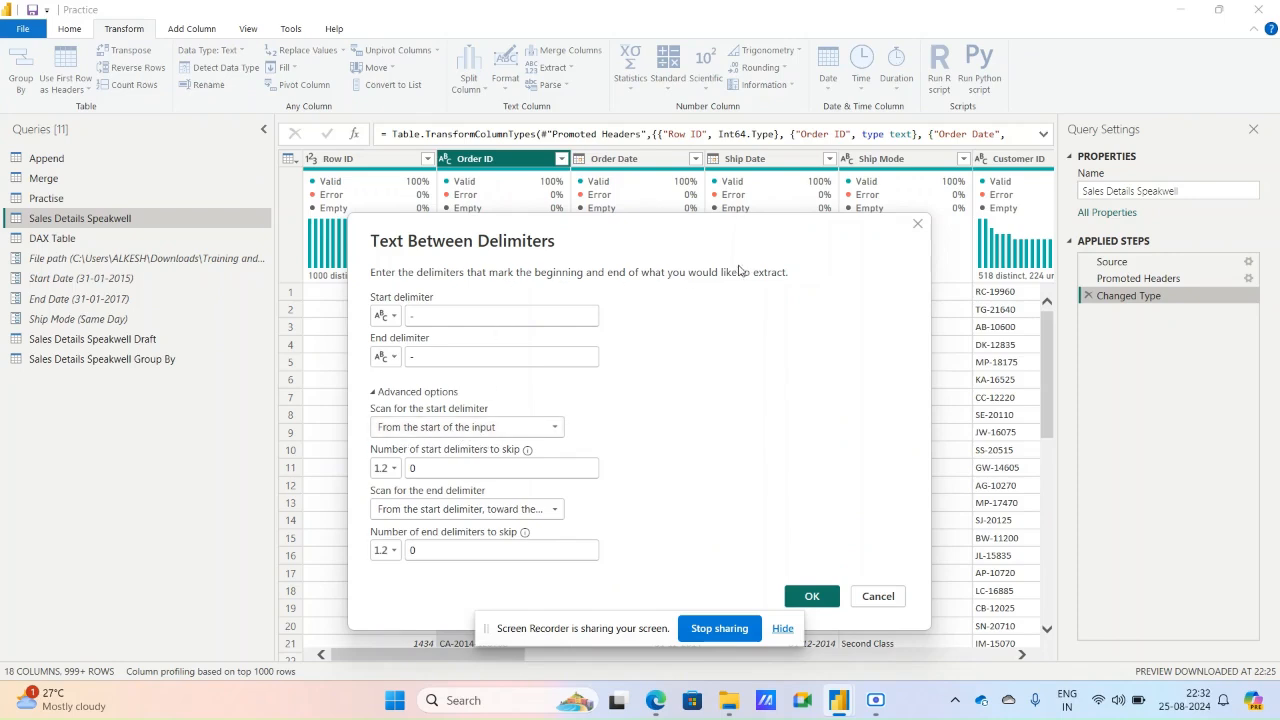
drag(517, 263, 736, 209)
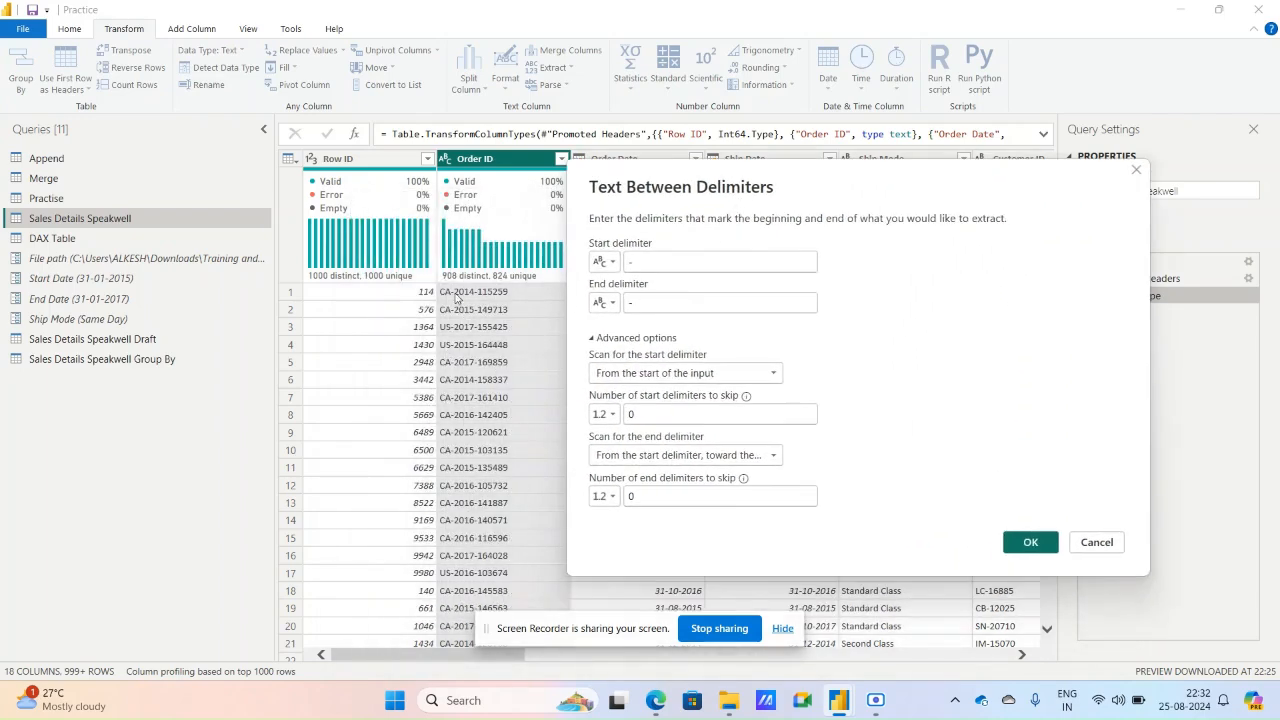
click(651, 407)
key(BackSpace)
text(1)
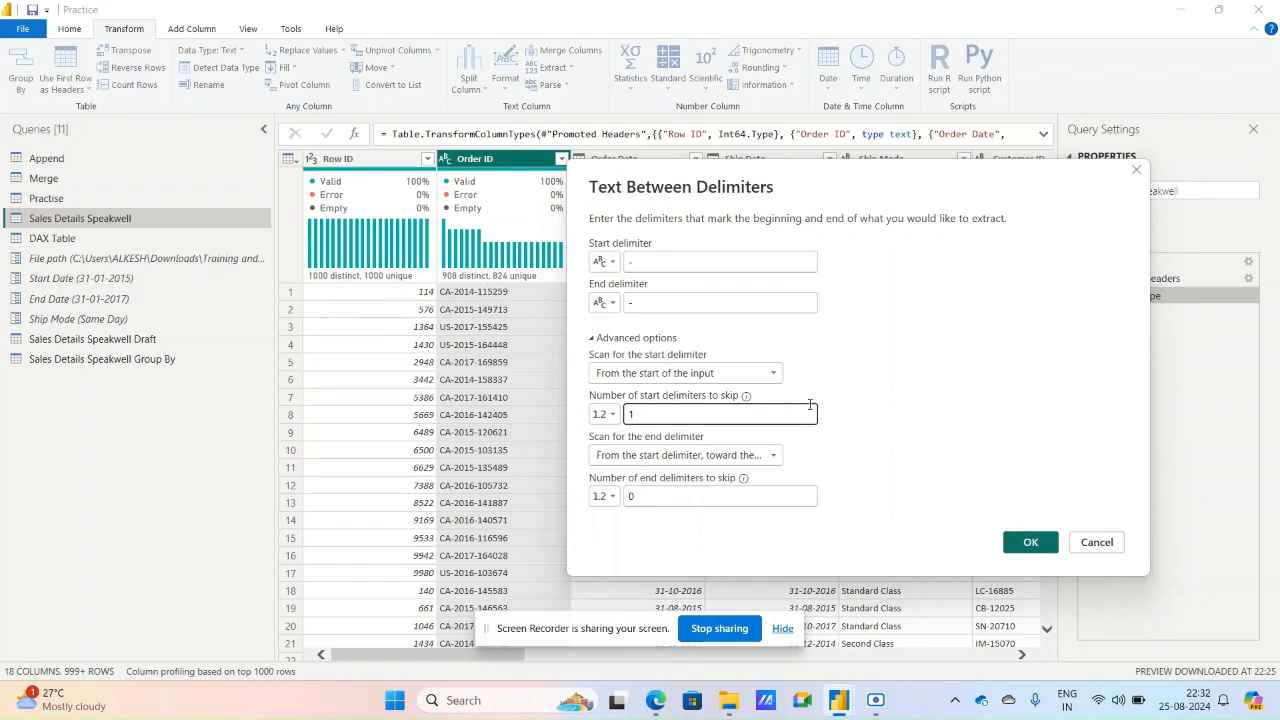
click(1040, 543)
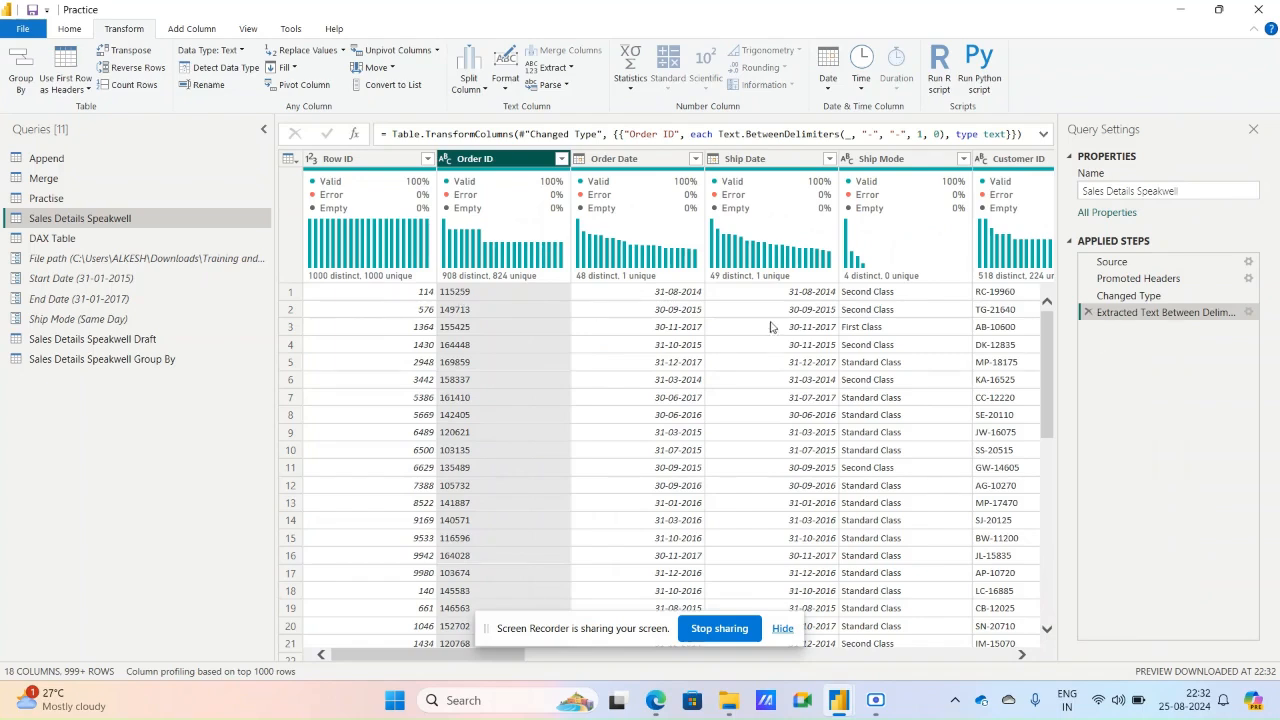
click(1088, 312)
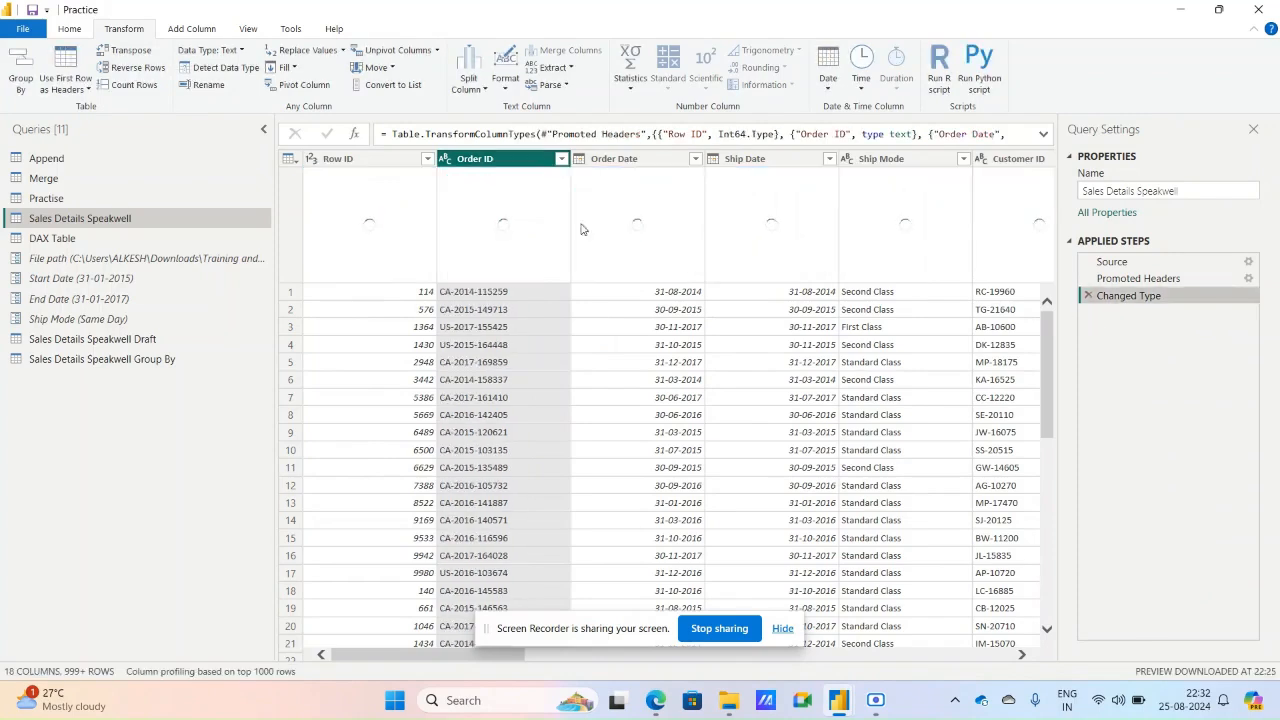
Set up a Text After Delimiter extraction on the Order ID column with "-" as the delimiter.
click(553, 67)
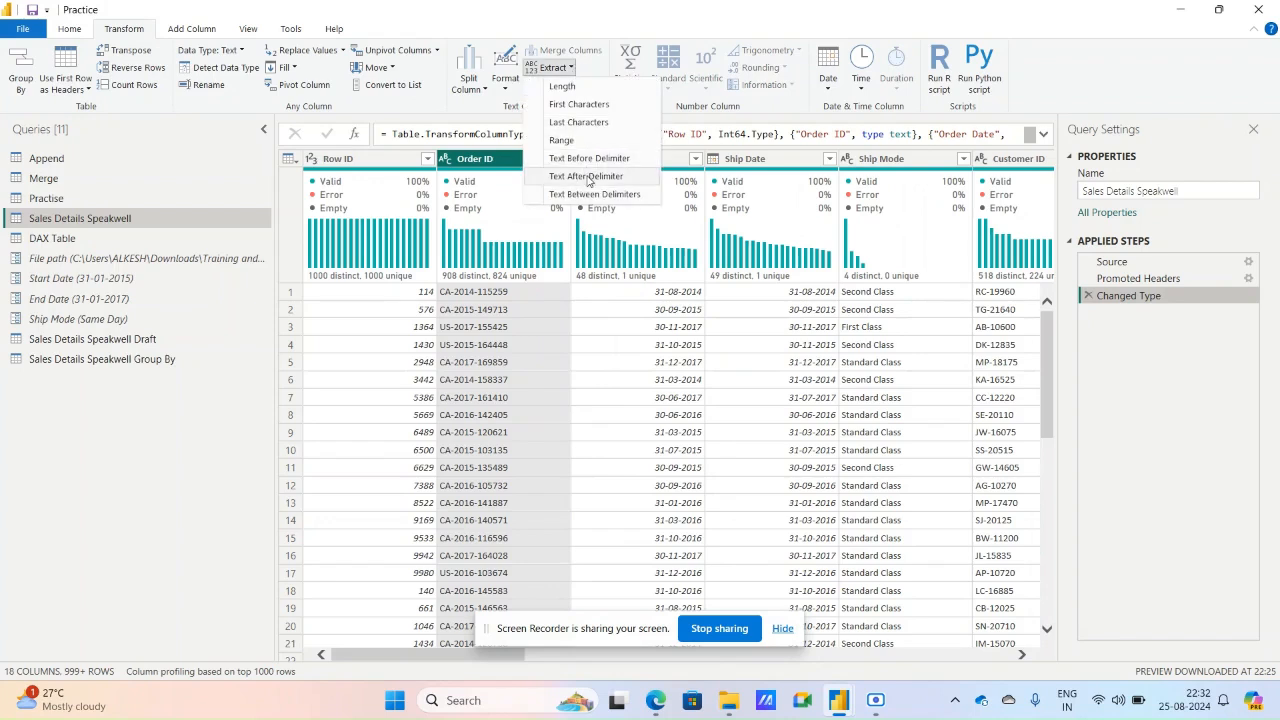
click(587, 177)
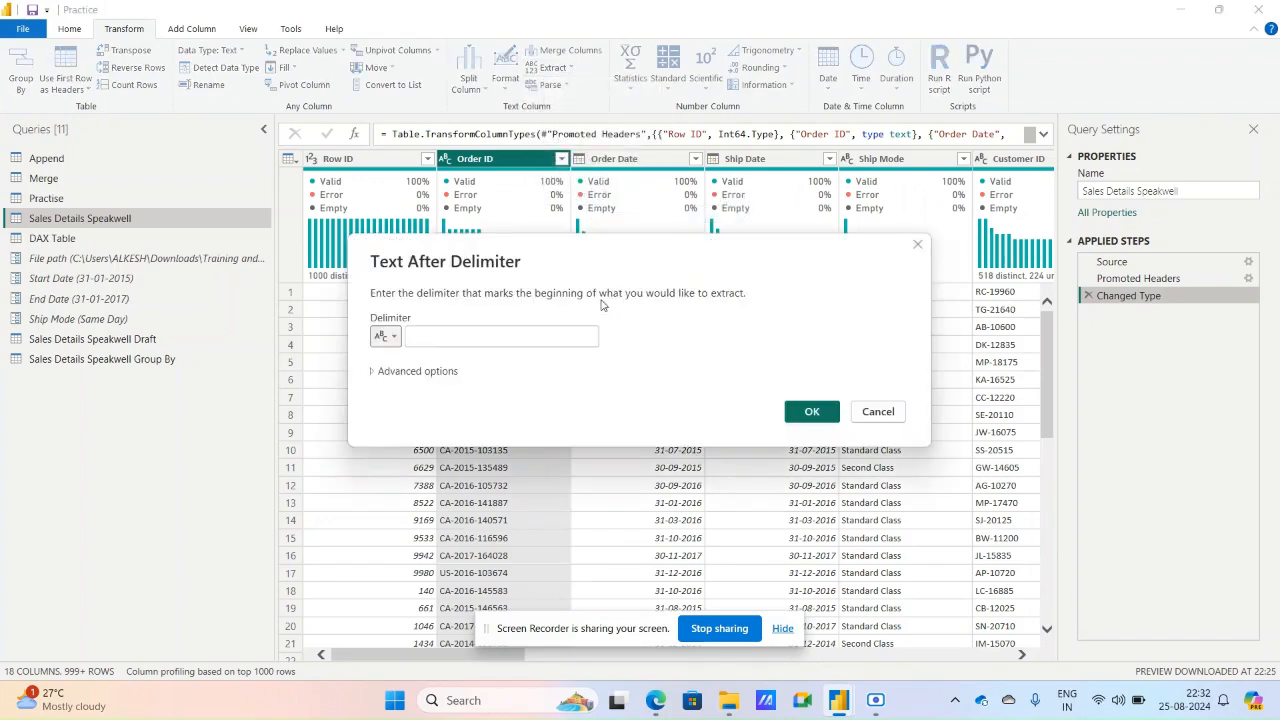
click(488, 338)
text(-)
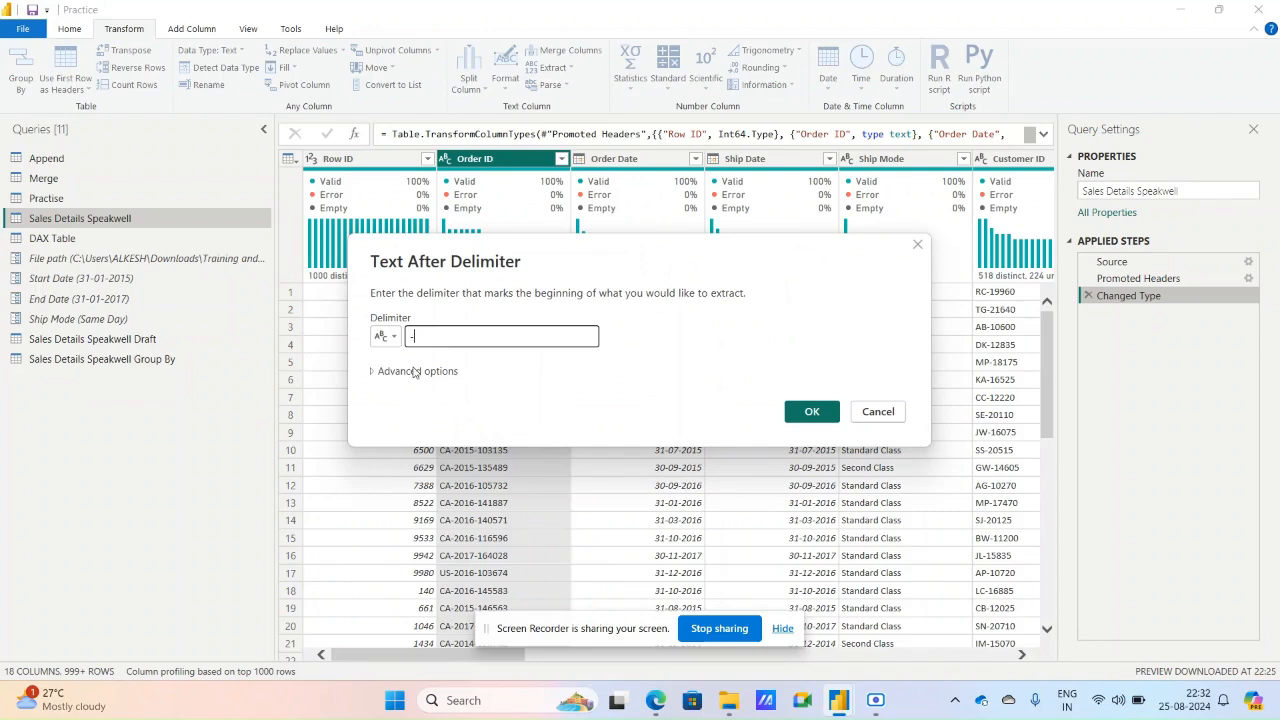
Apply the Text After Delimiter extraction, skipping 1 delimiter and scanning from the start of the input.
click(374, 372)
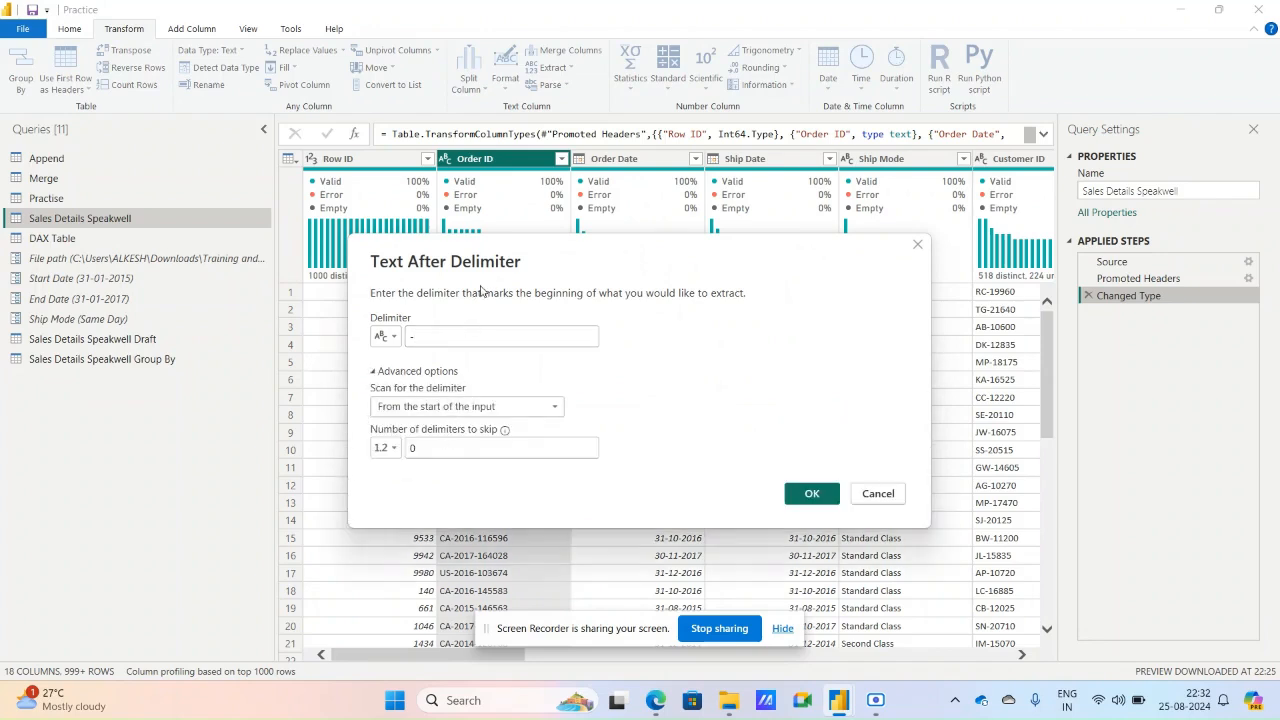
drag(592, 267, 848, 220)
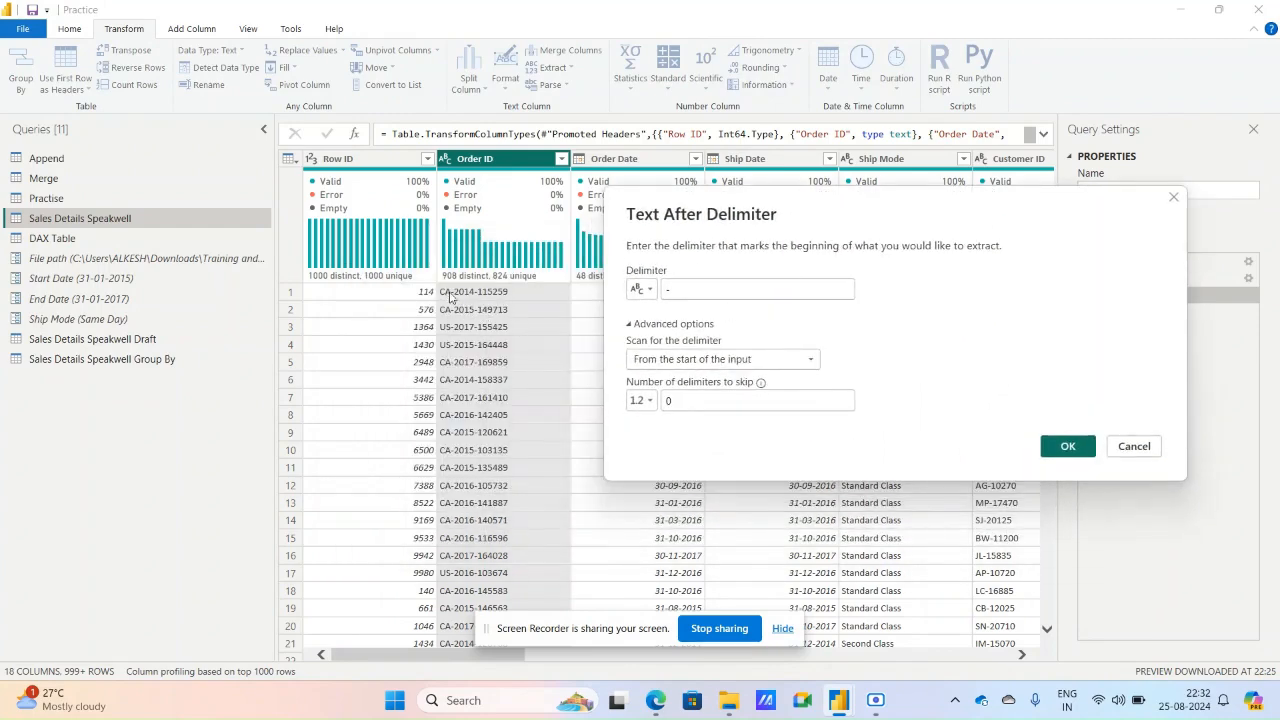
click(736, 406)
key(BackSpace)
text(1)
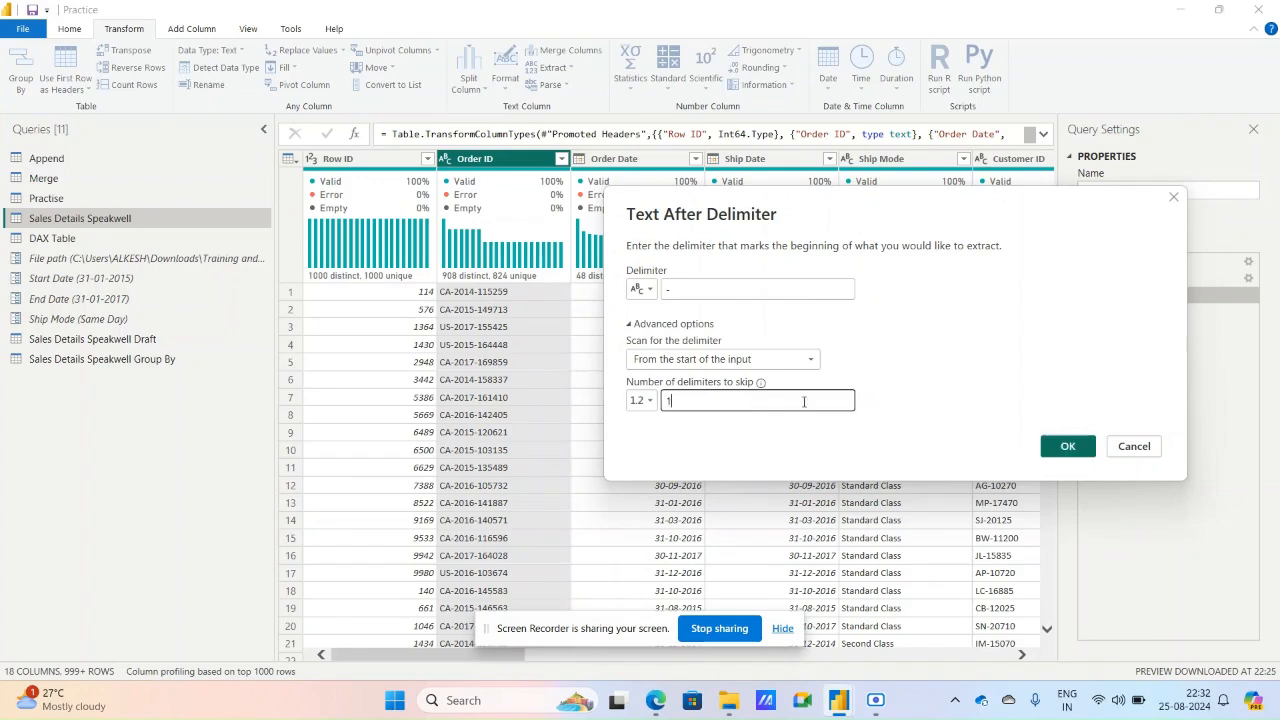
click(797, 360)
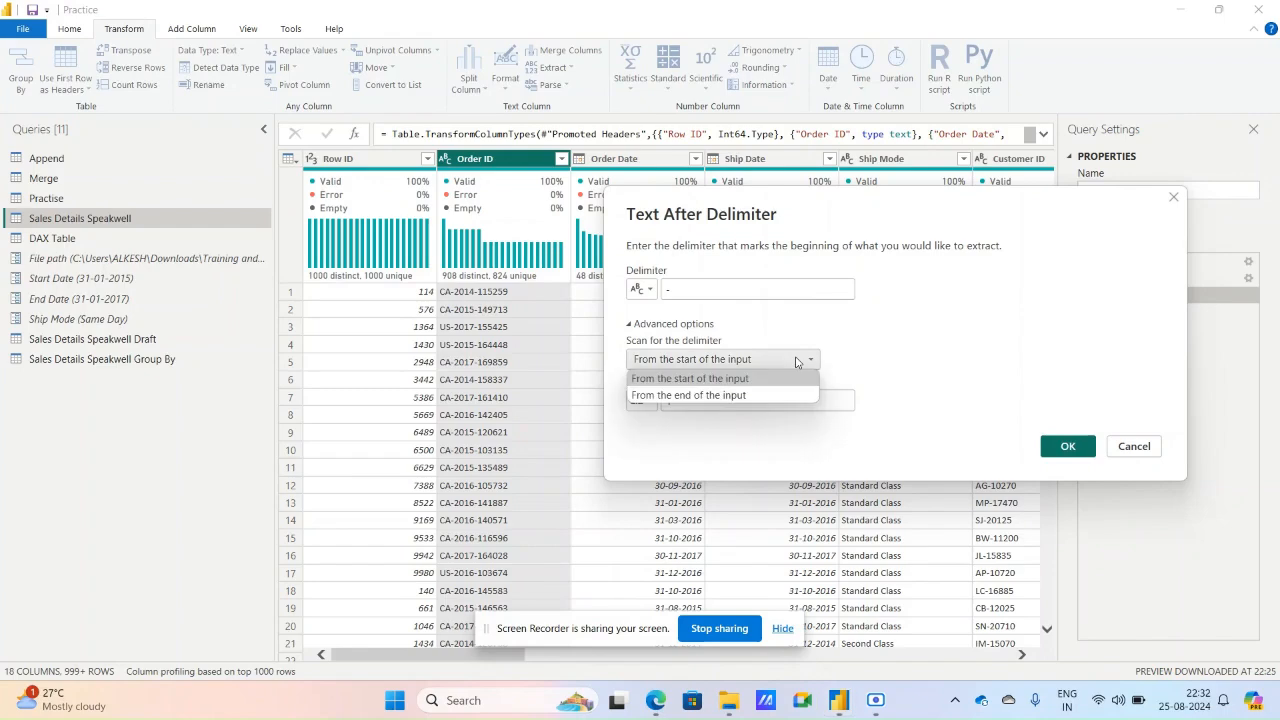
click(729, 379)
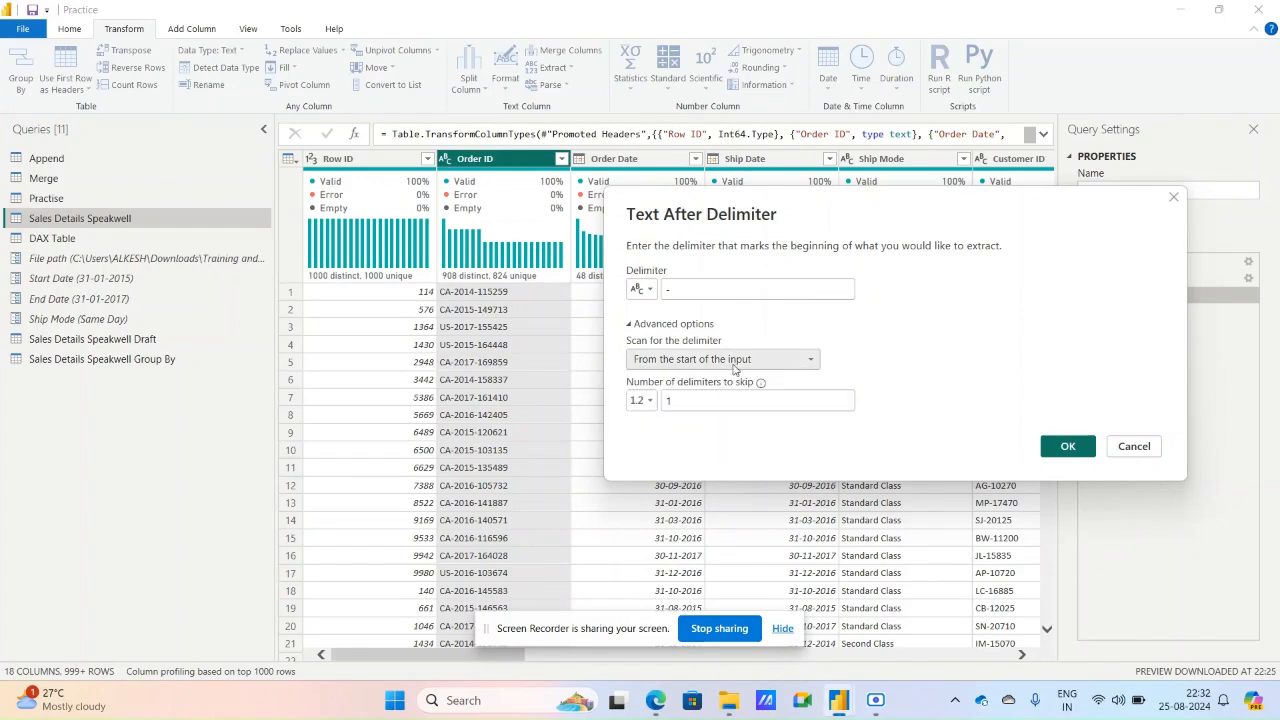
click(1052, 452)
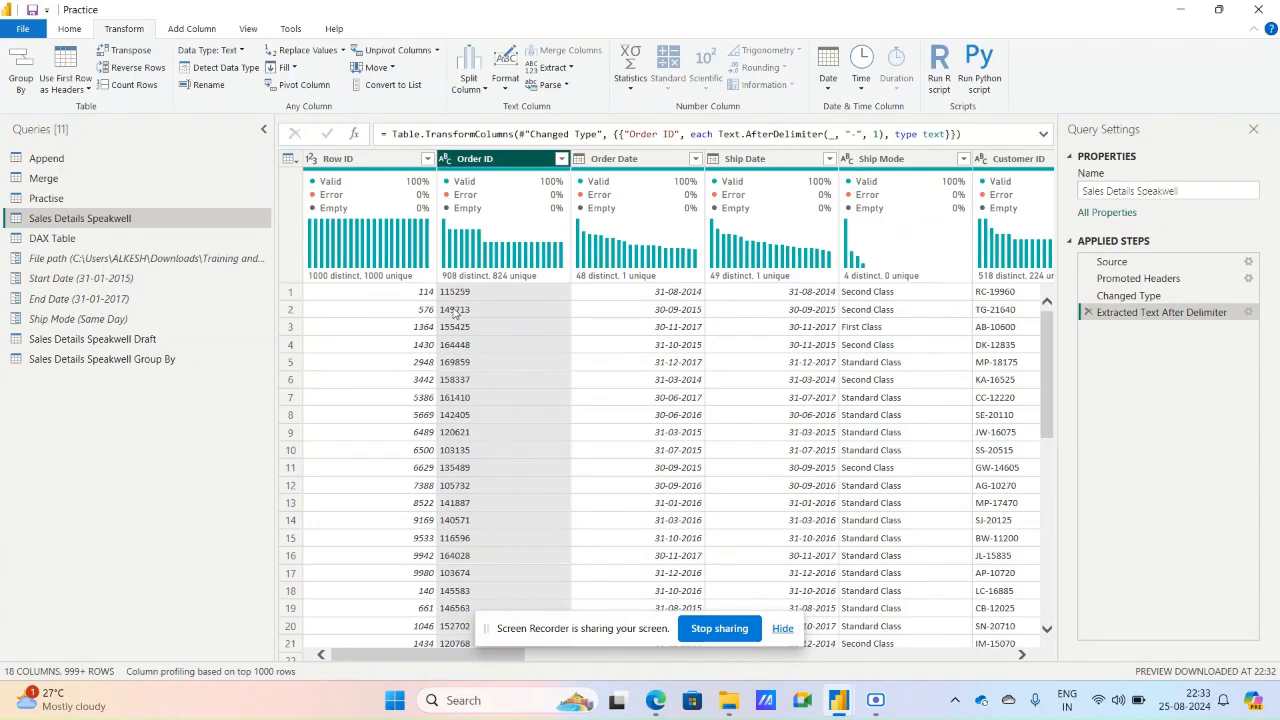
Compare the Order ID values before and after the delimiter extraction, and remove the Extracted Text After Delimiter step.
click(1117, 297)
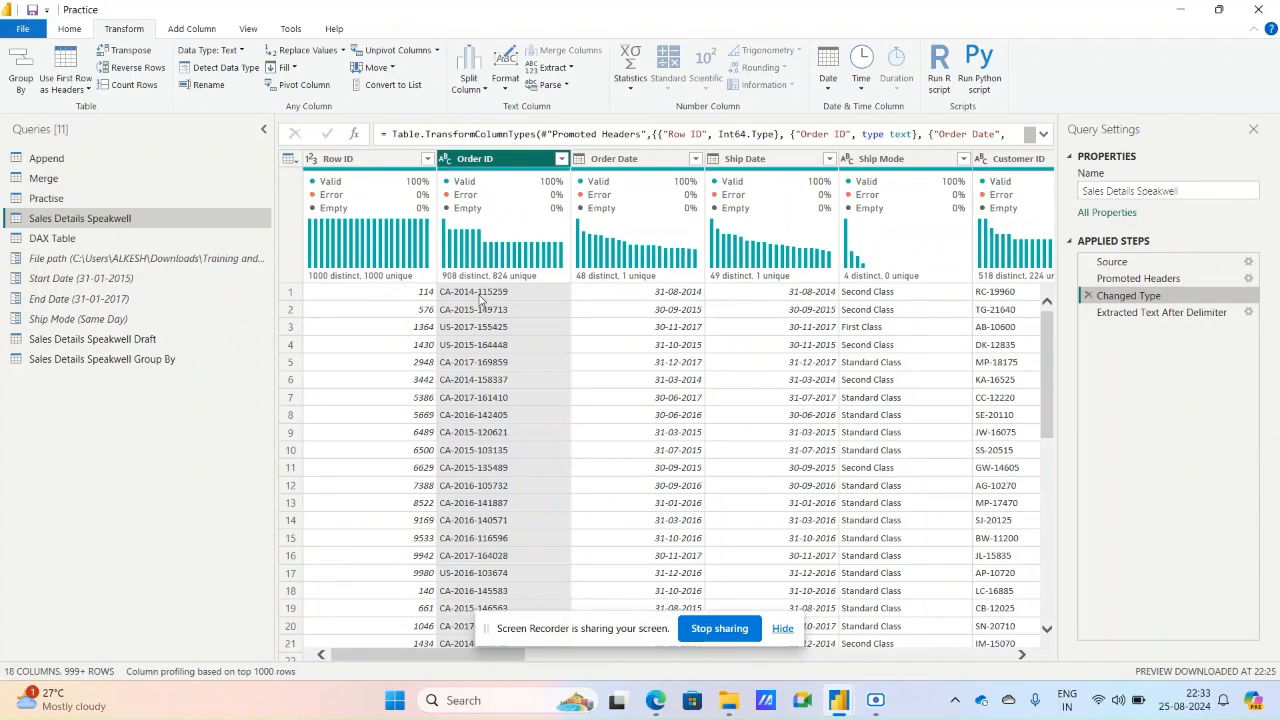
click(1108, 313)
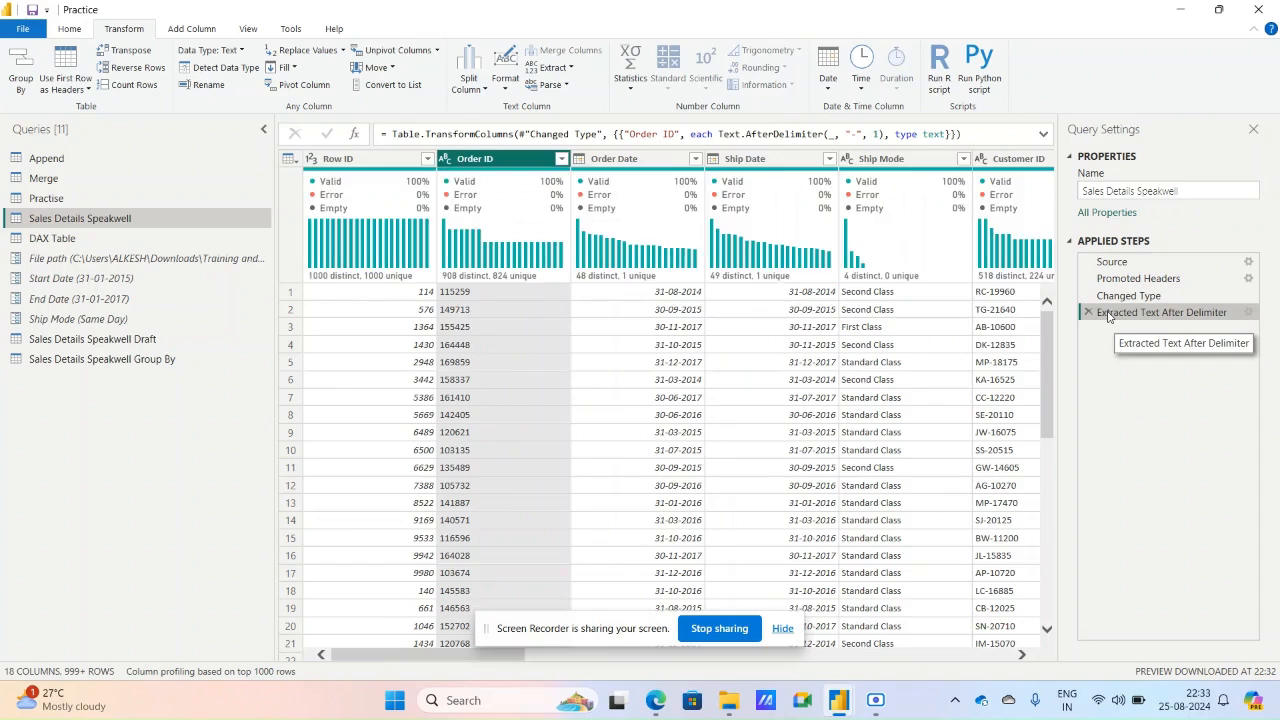
click(1089, 313)
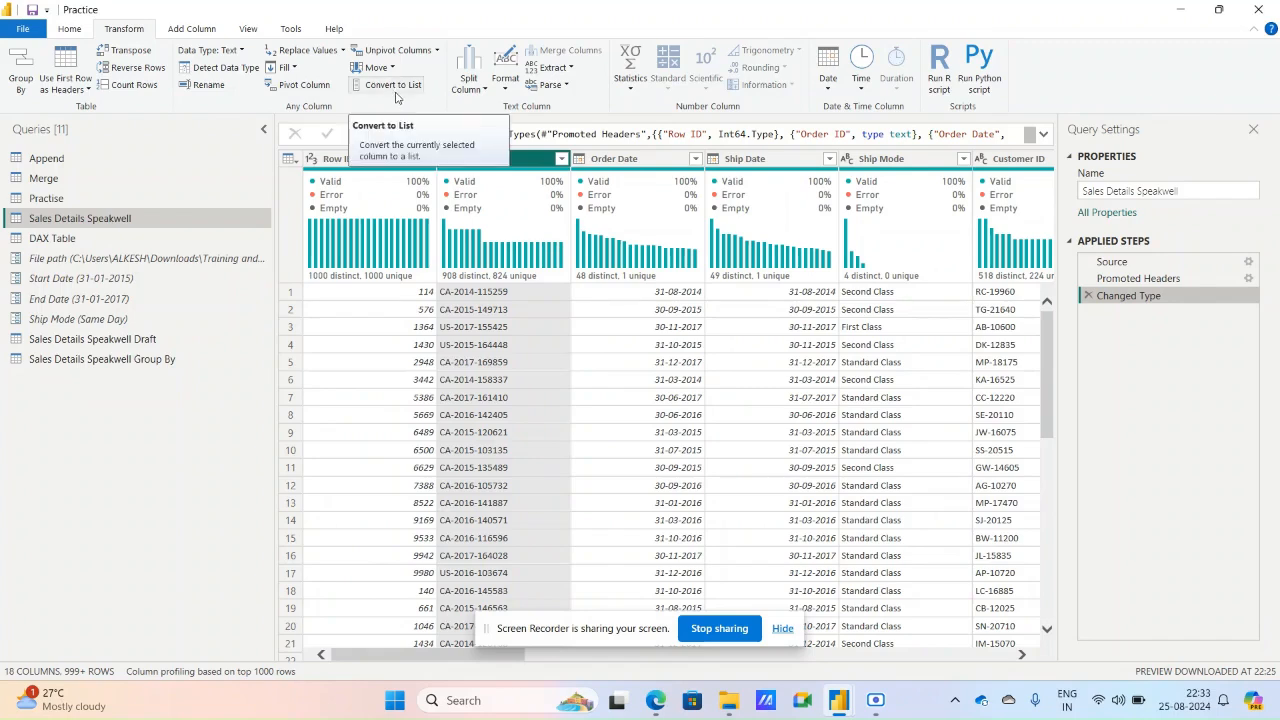
Convert the Order ID column to a list, and remove the resulting applied step.
click(64, 30)
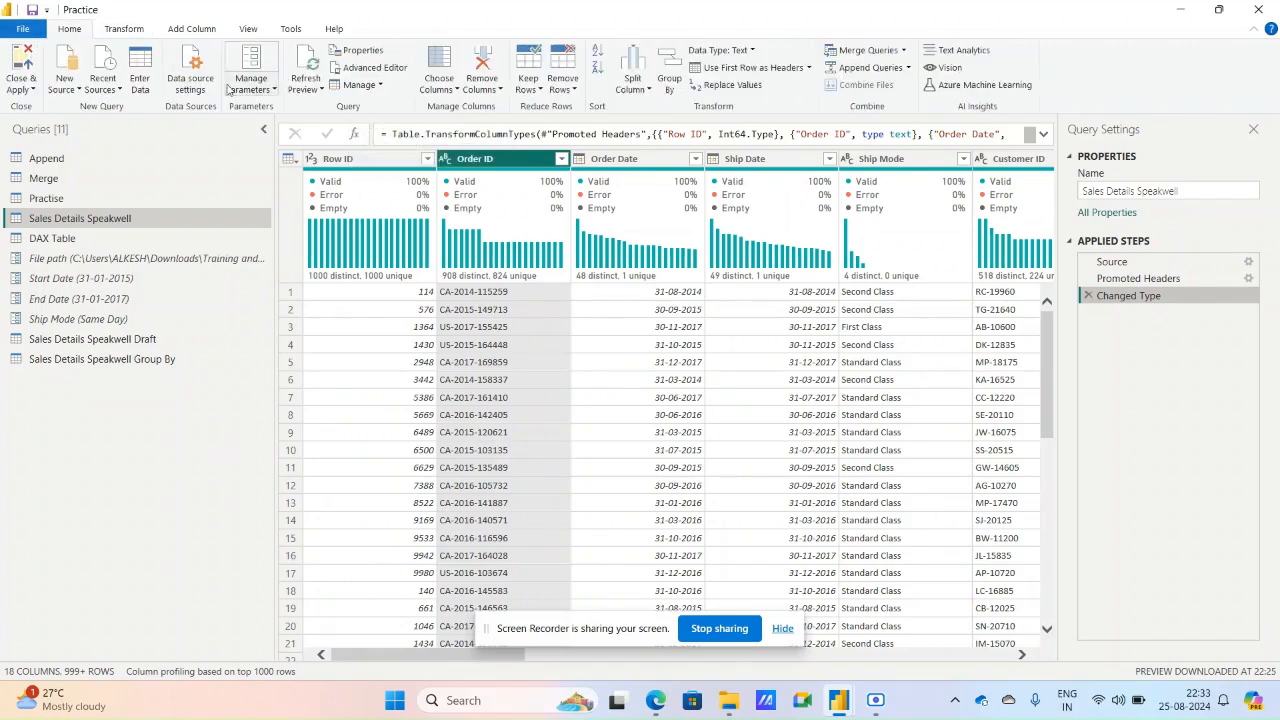
click(125, 30)
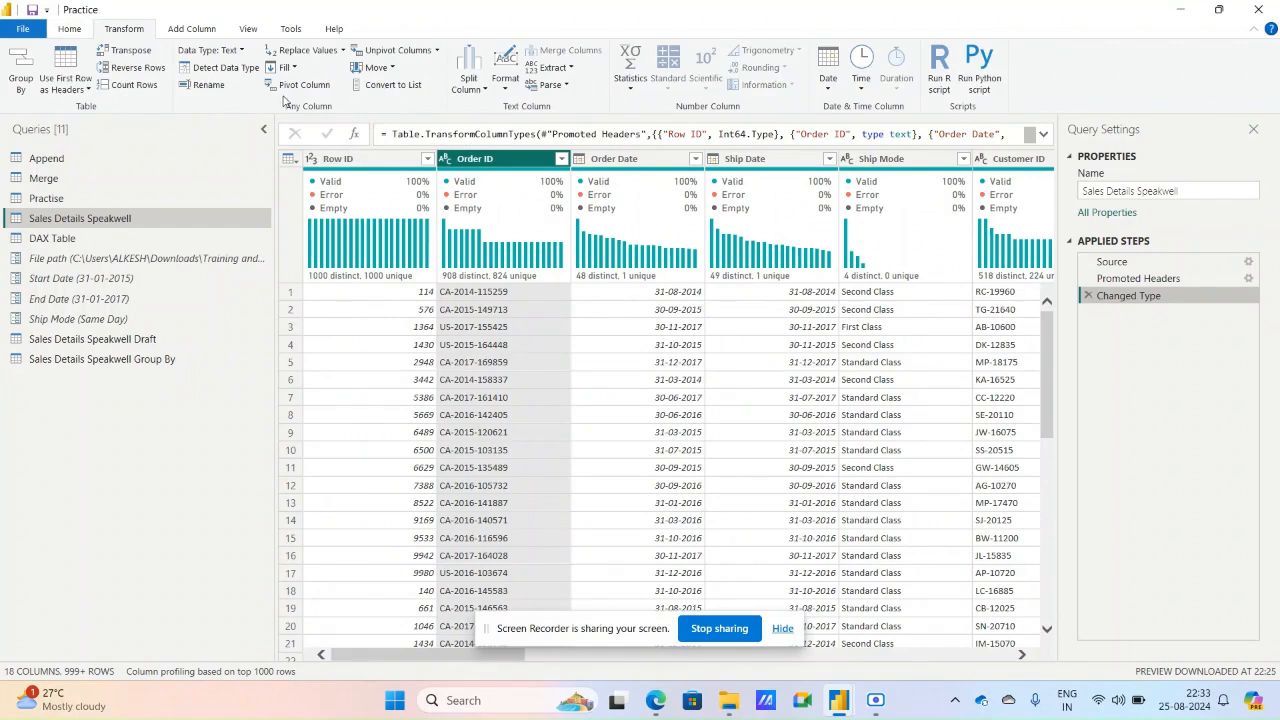
click(380, 85)
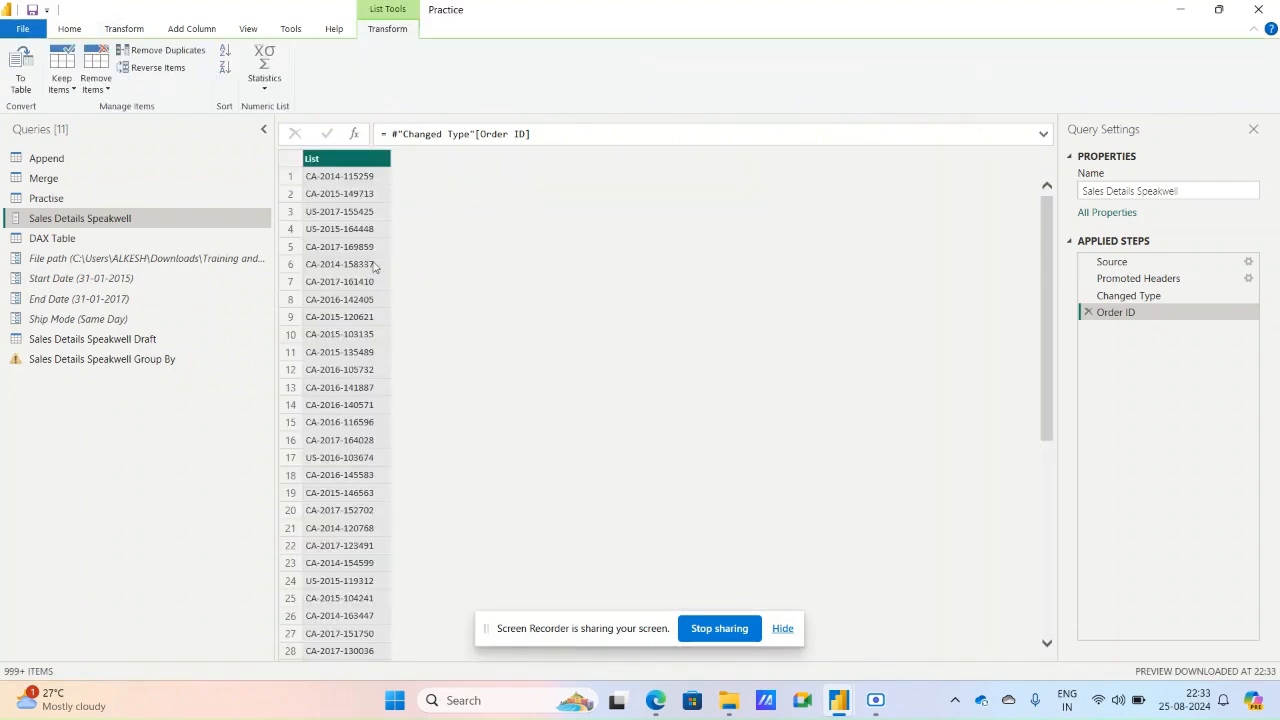
click(1089, 312)
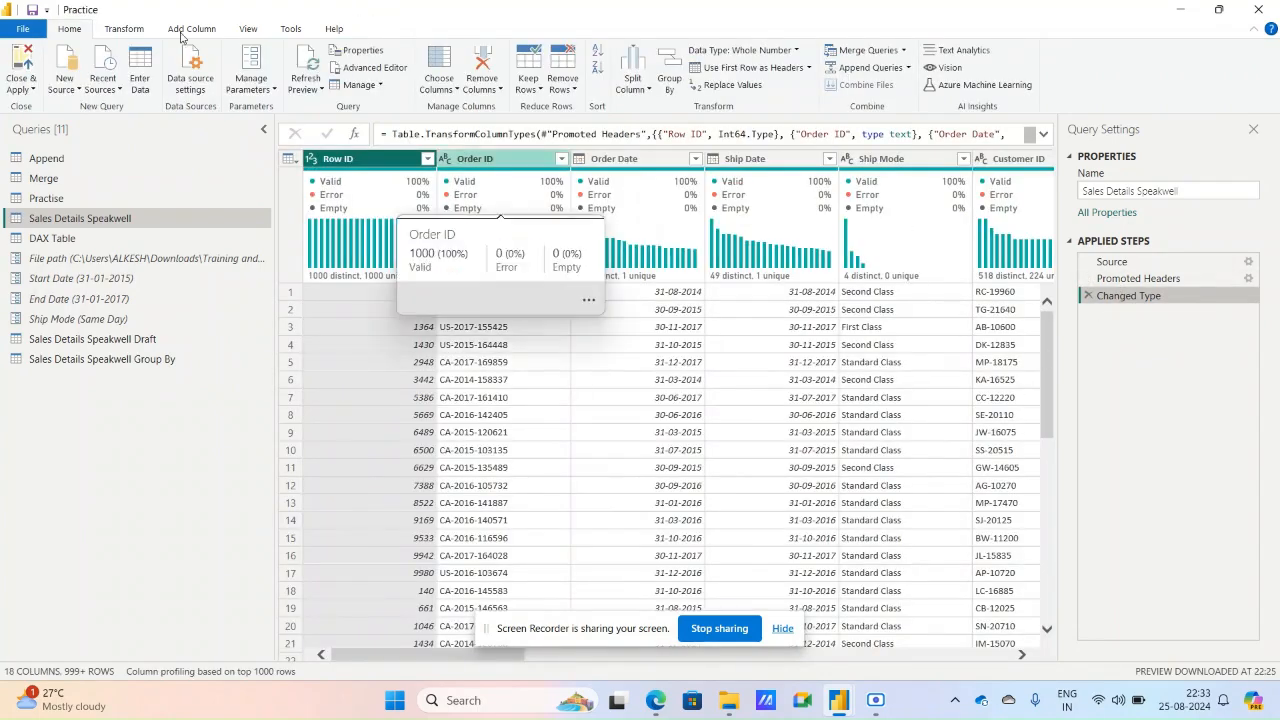
Select the Cost per unit column and look through the Trigonometry and Scientific transformations available for number columns.
click(130, 28)
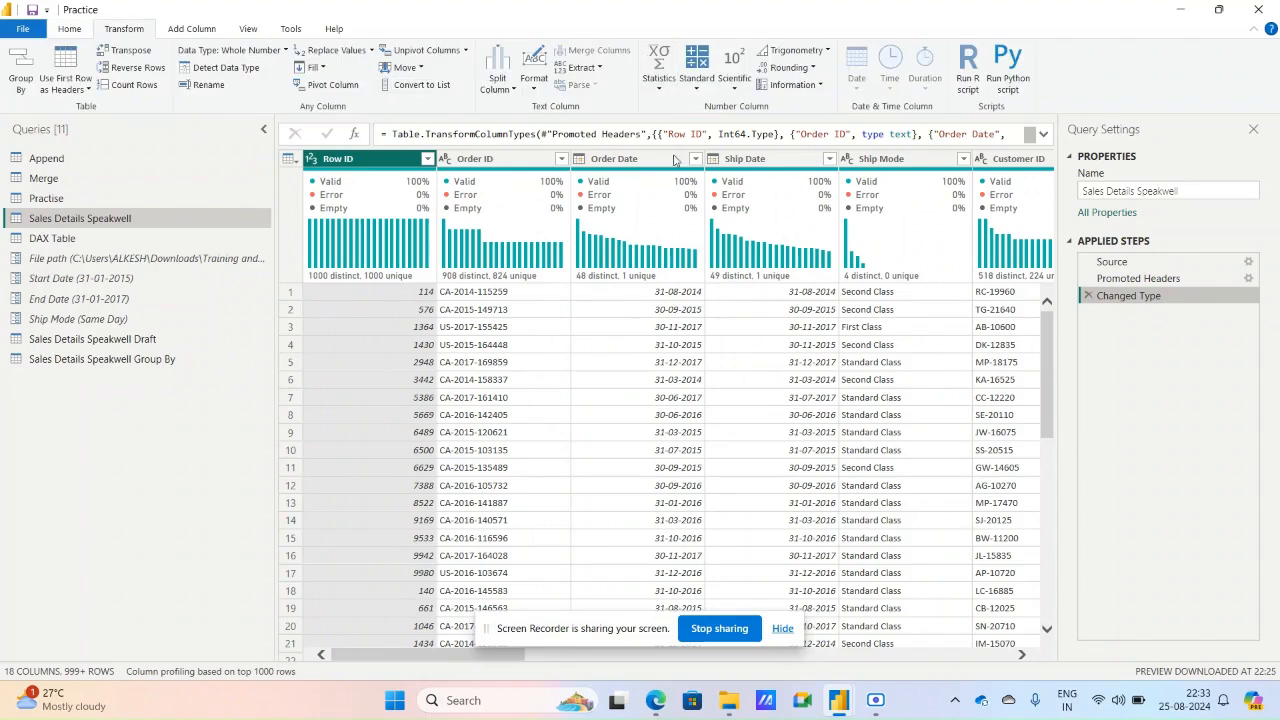
drag(621, 638, 440, 458)
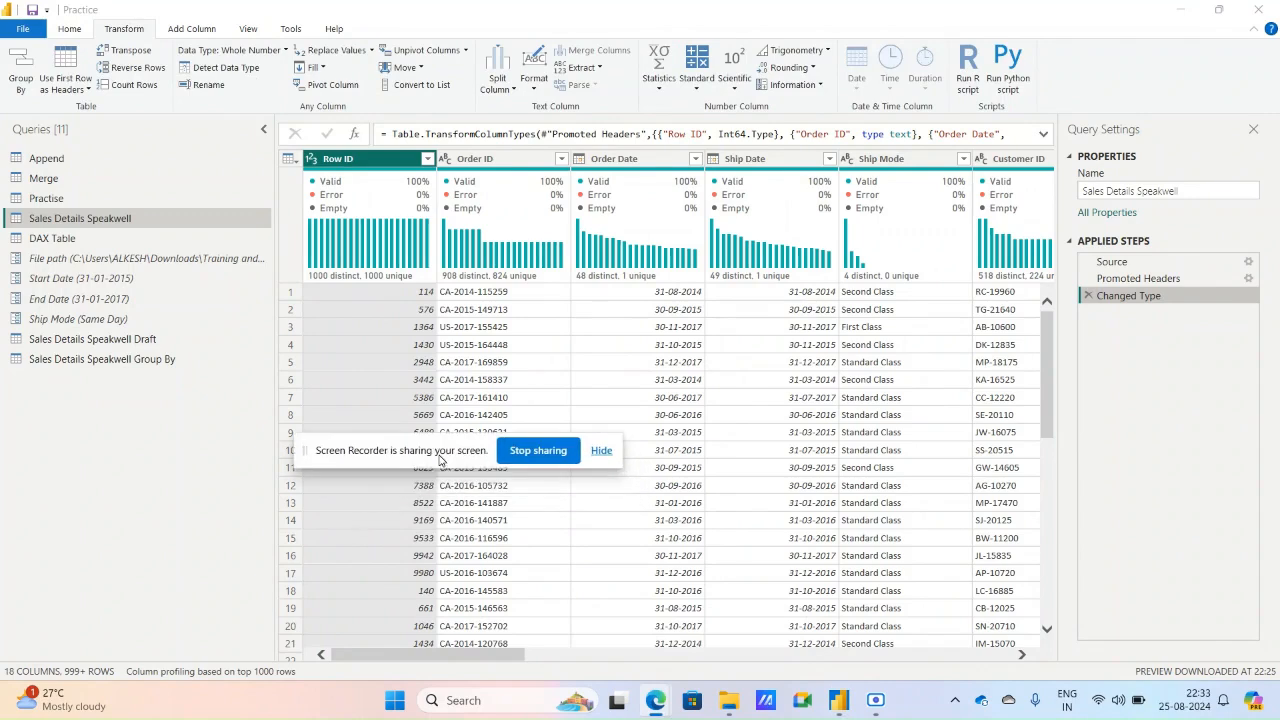
drag(600, 655, 719, 660)
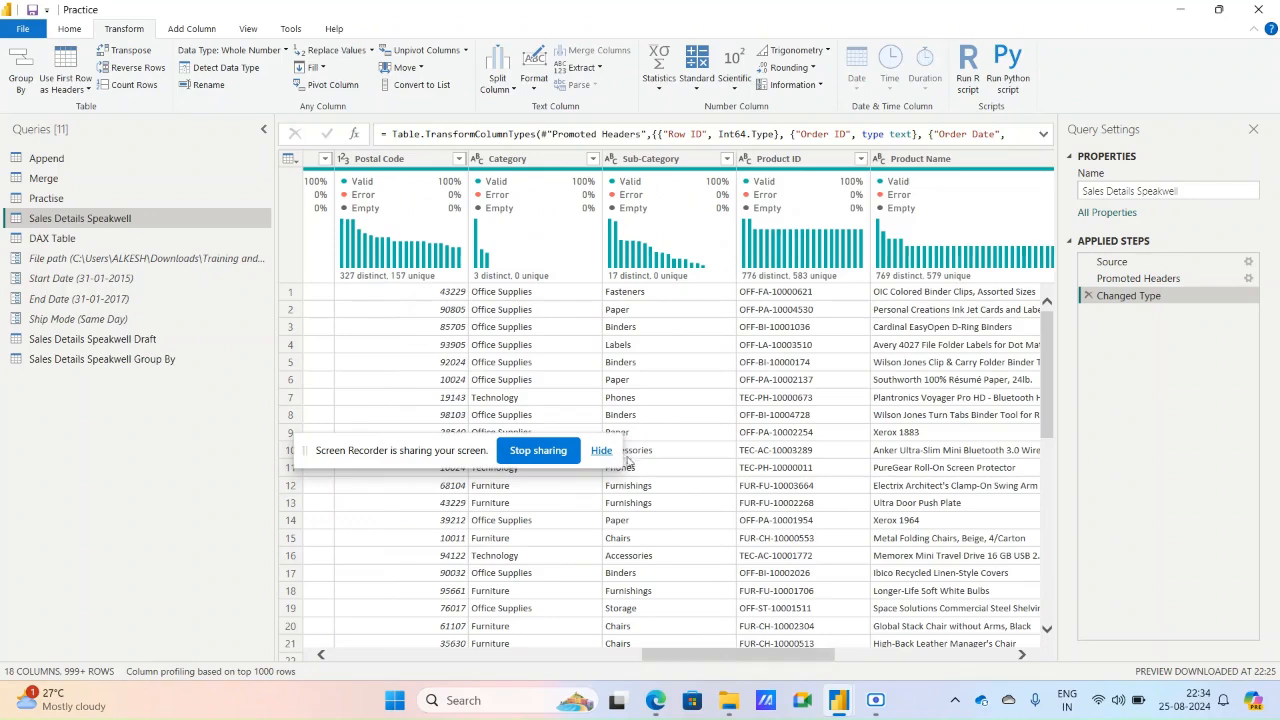
drag(812, 655, 963, 660)
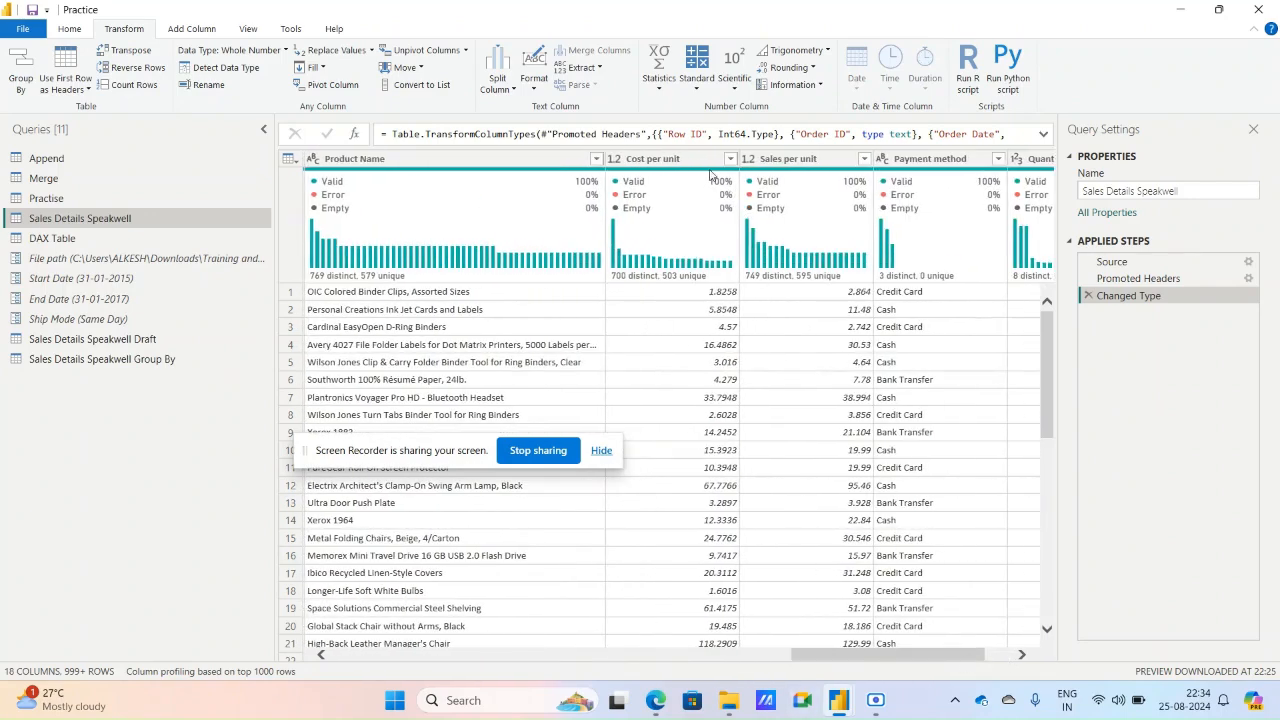
click(698, 164)
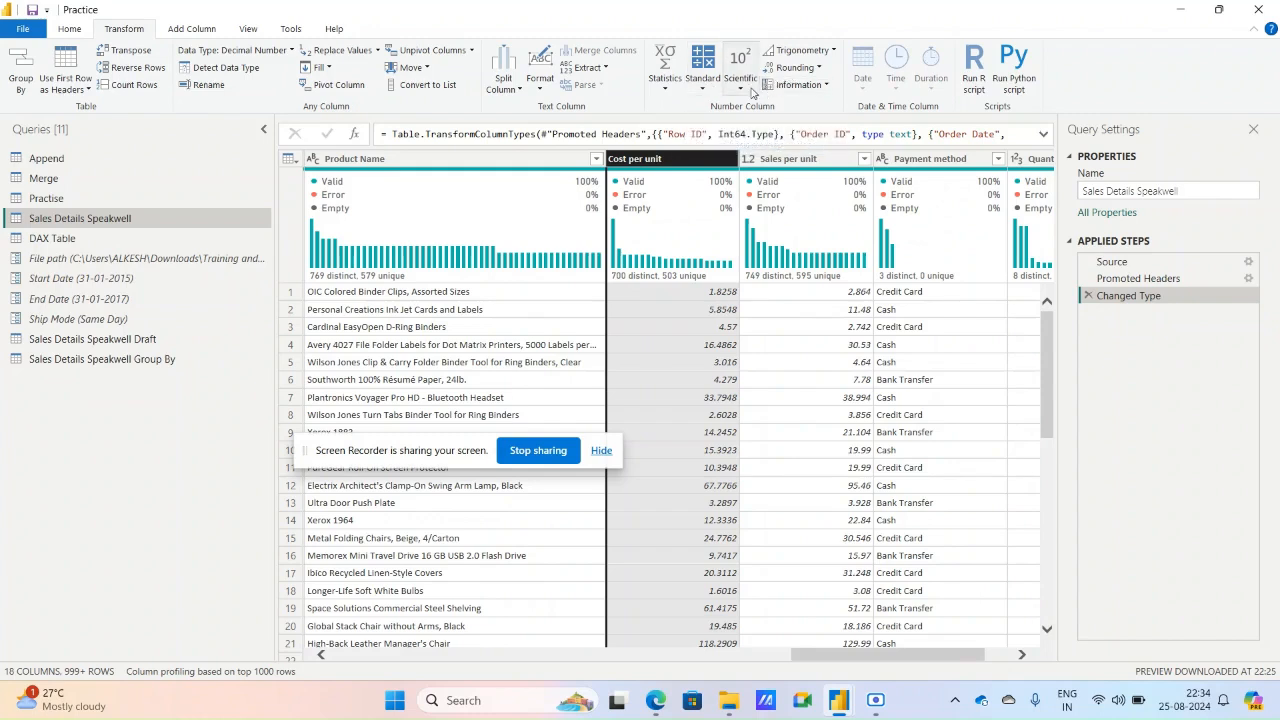
click(803, 50)
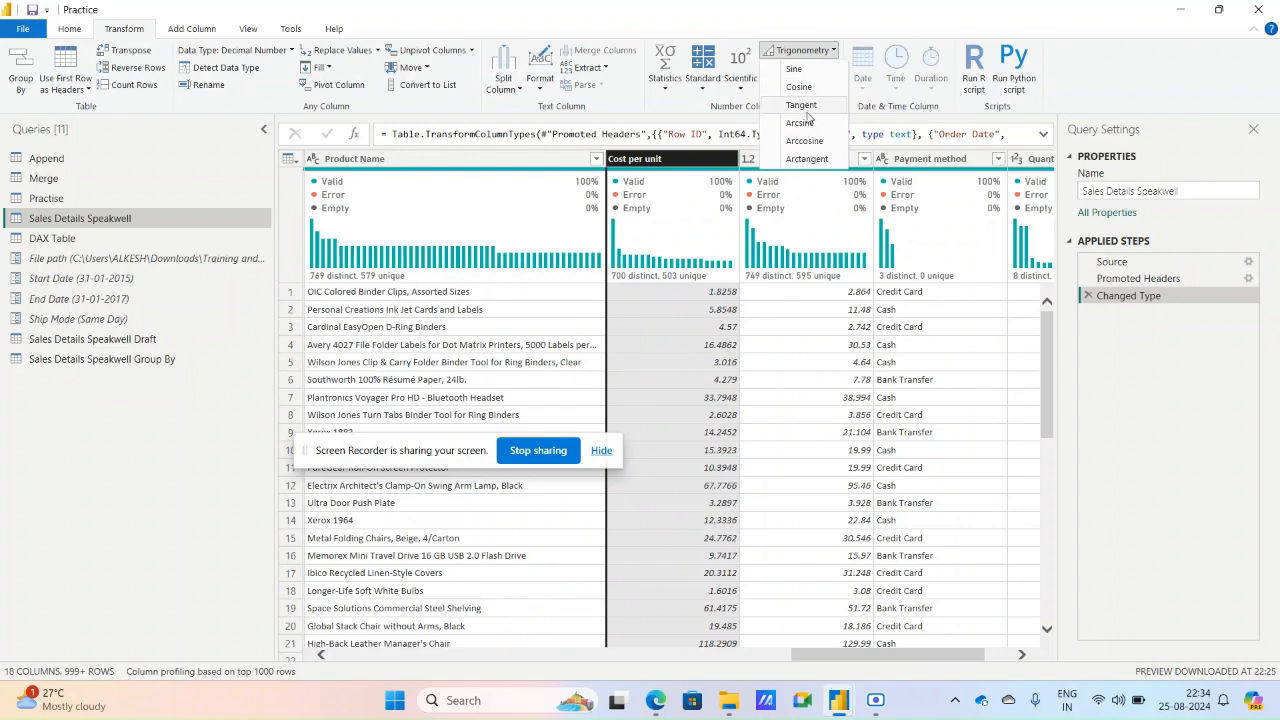
click(737, 78)
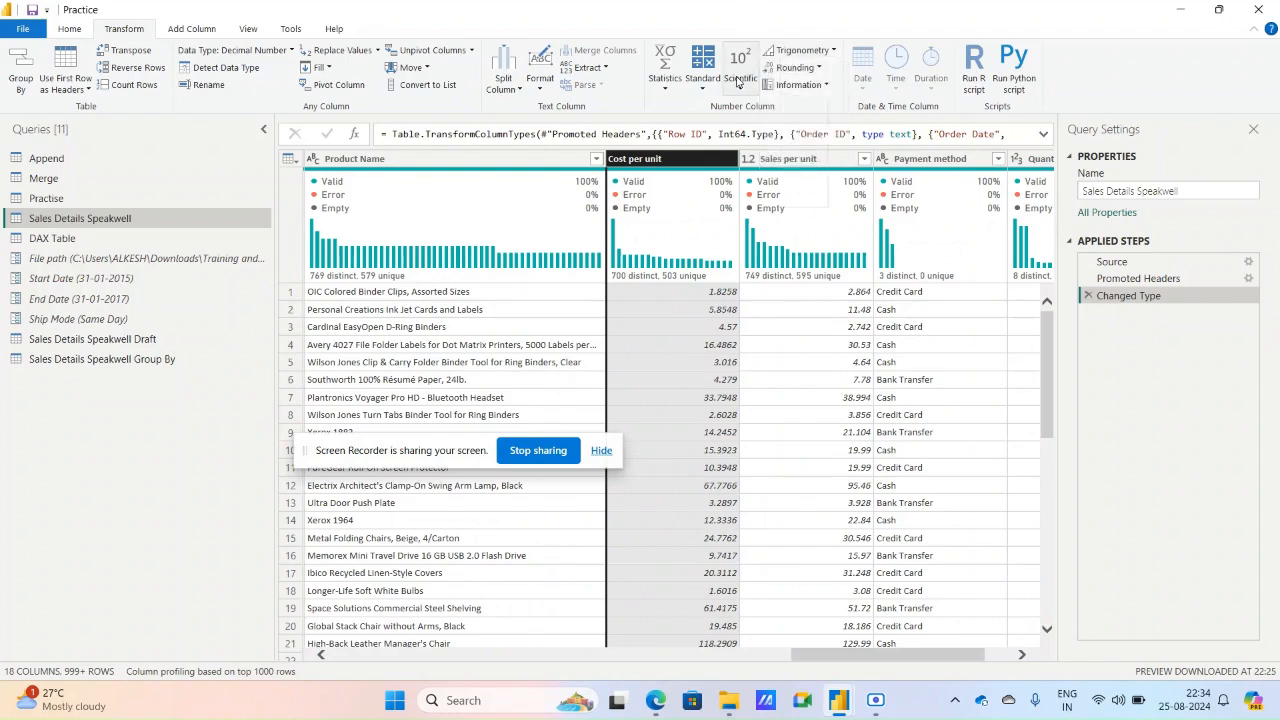
click(737, 80)
click(737, 80)
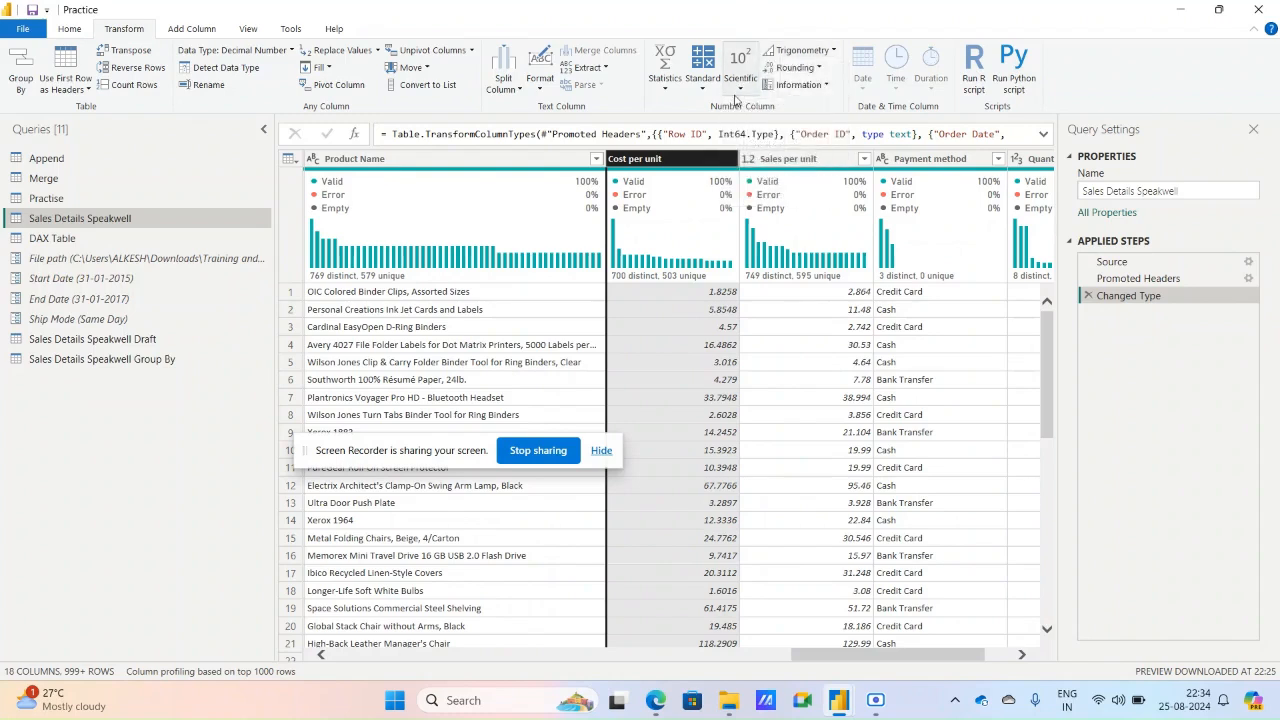
Calculate the sum of the Cost per unit column, and remove the resulting applied step.
click(664, 89)
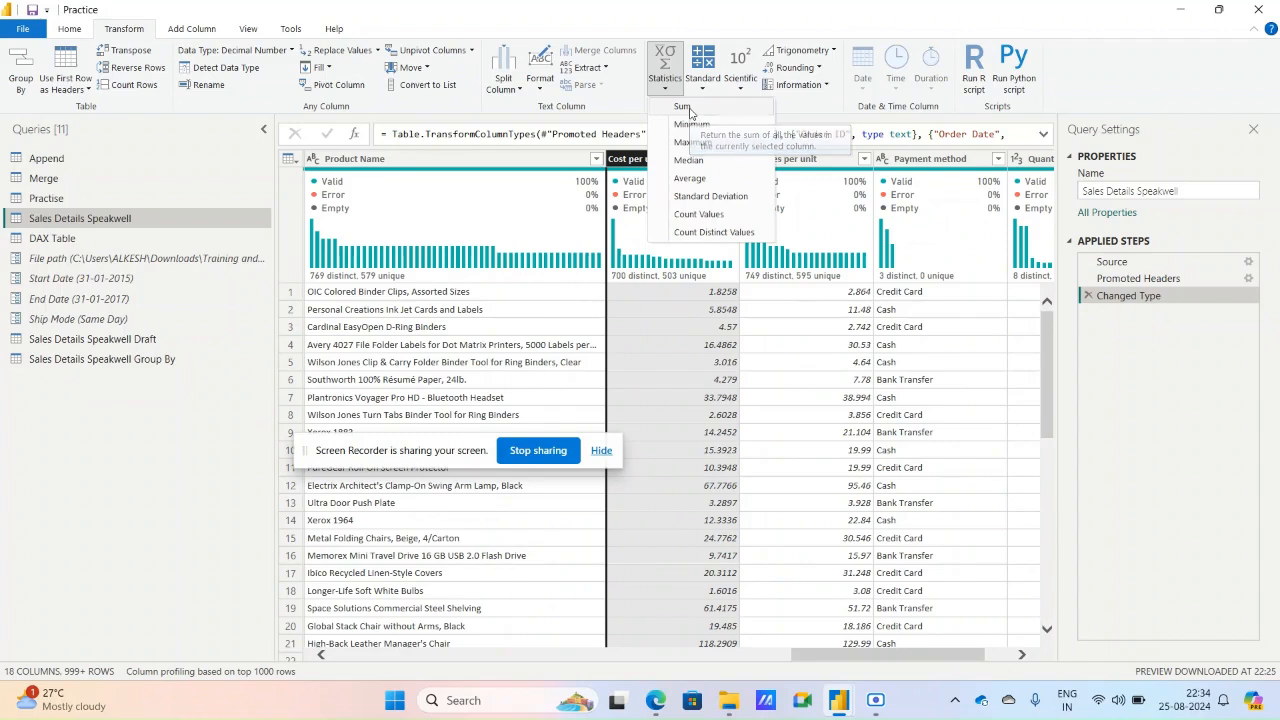
click(686, 107)
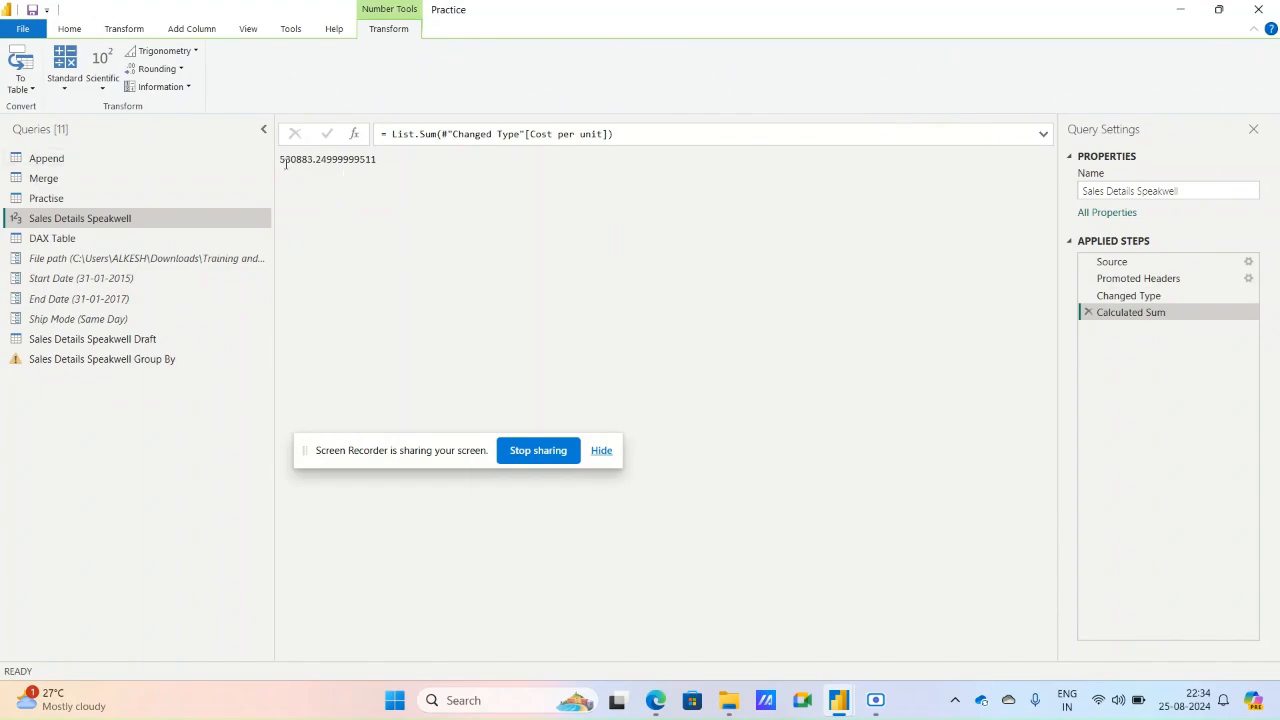
click(1088, 313)
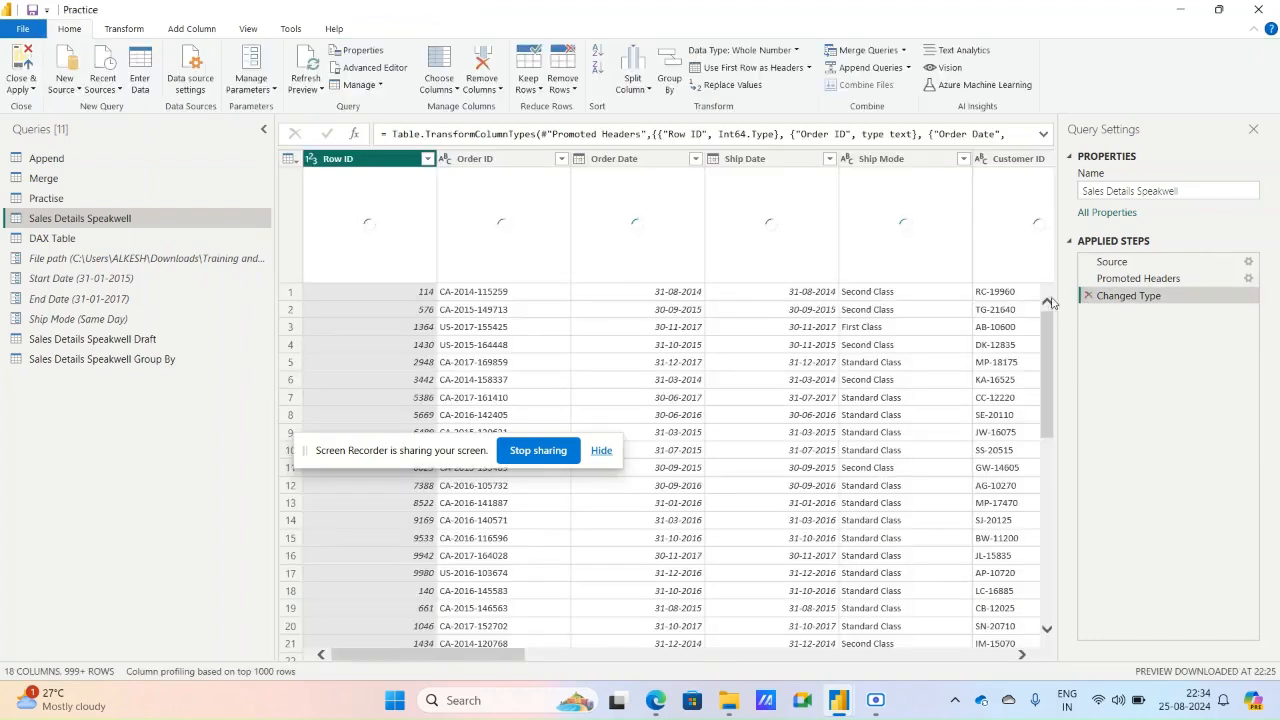
Calculate the minimum of the Cost per unit column, and remove the resulting applied step.
drag(680, 655, 816, 660)
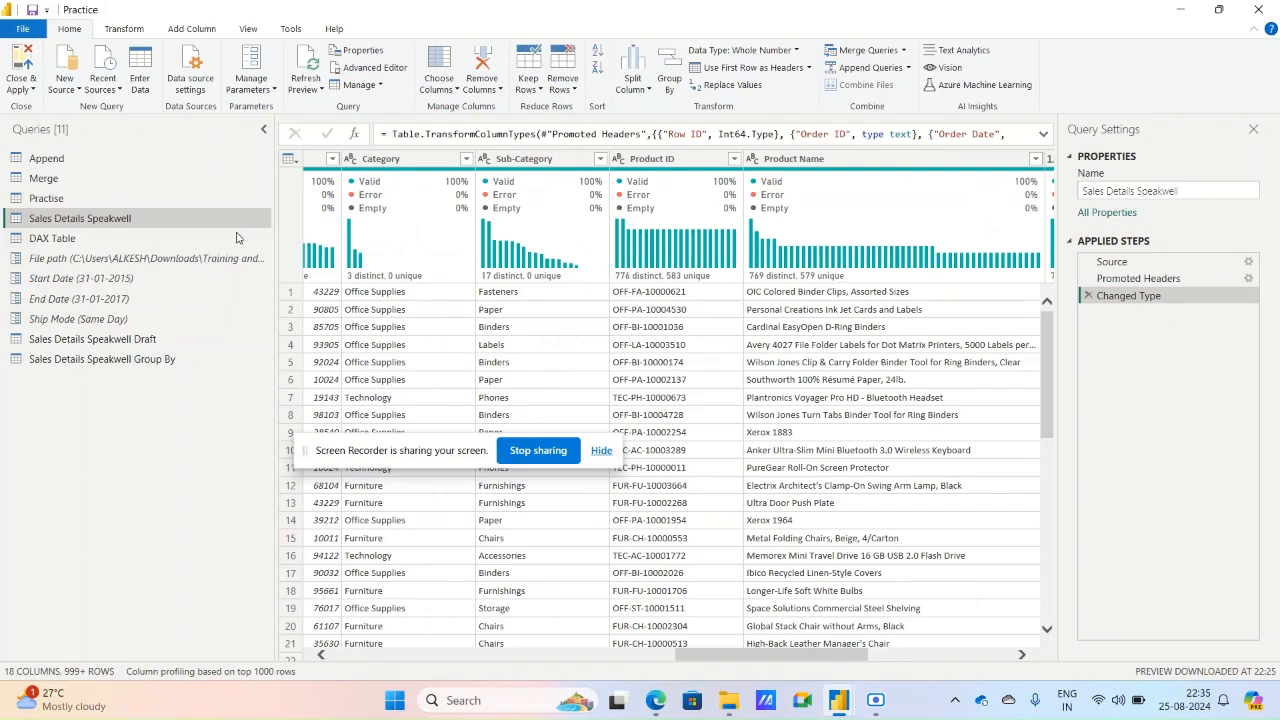
click(675, 159)
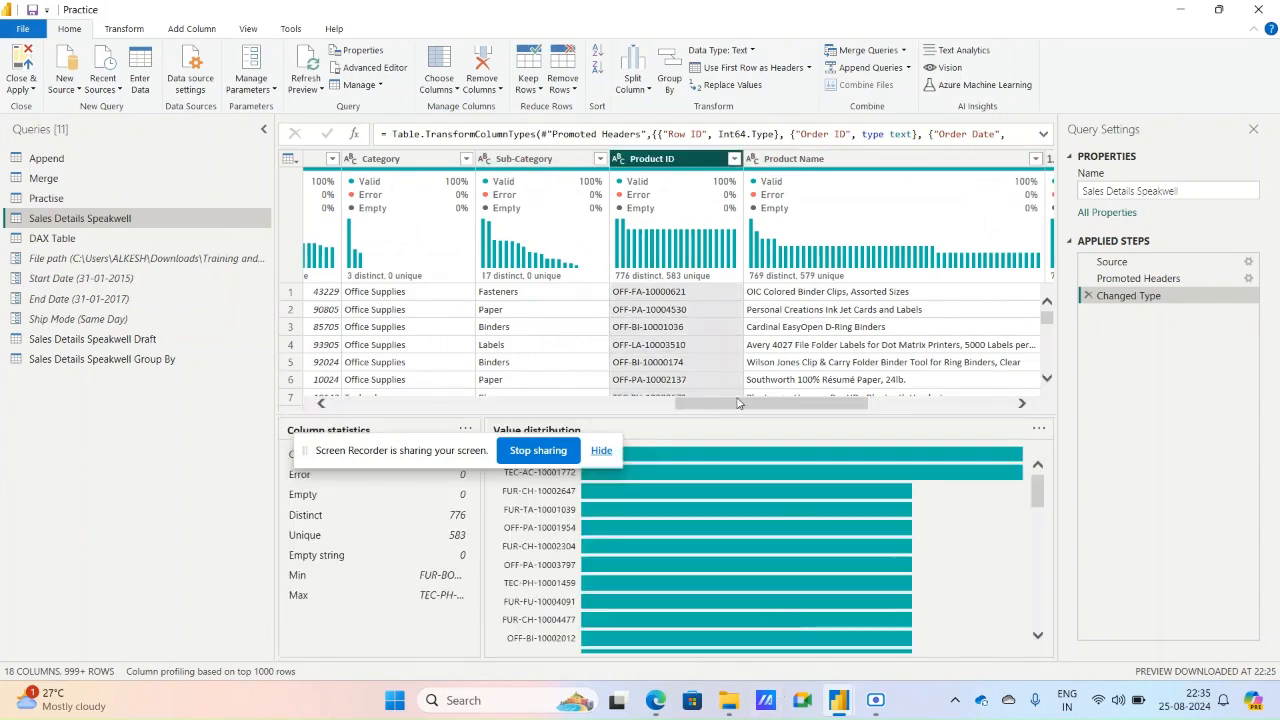
drag(738, 403, 883, 403)
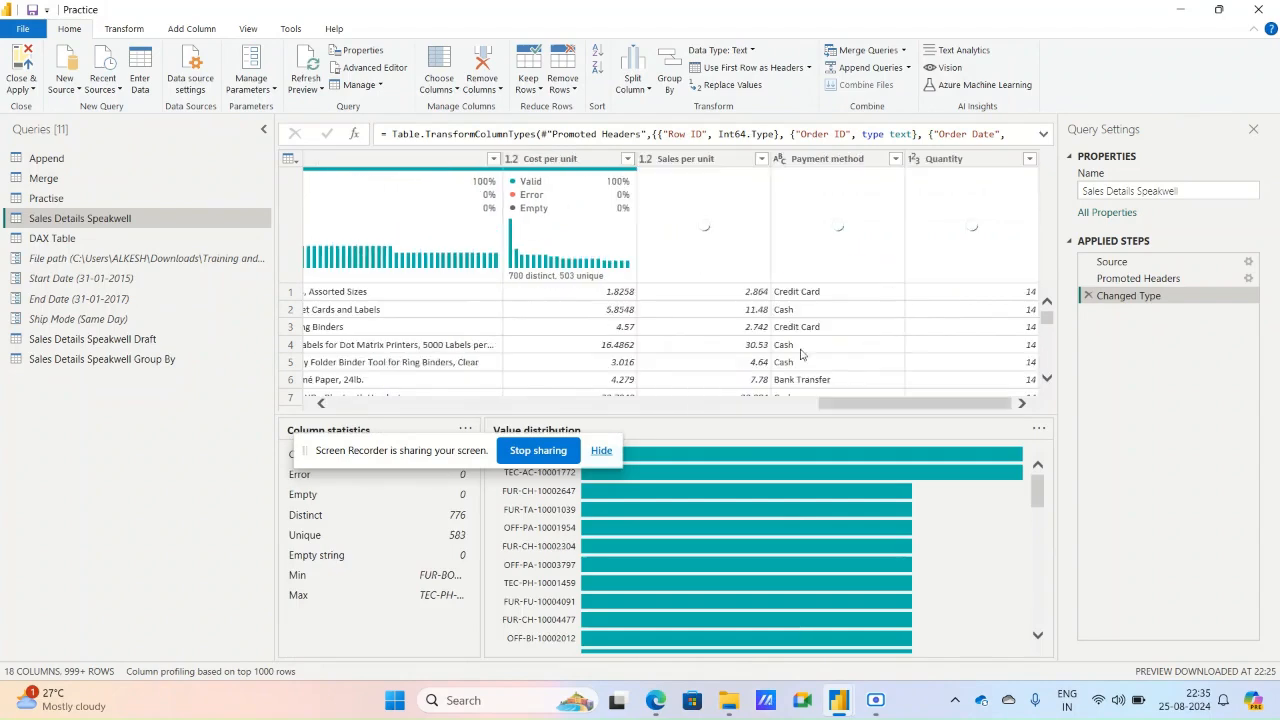
click(552, 159)
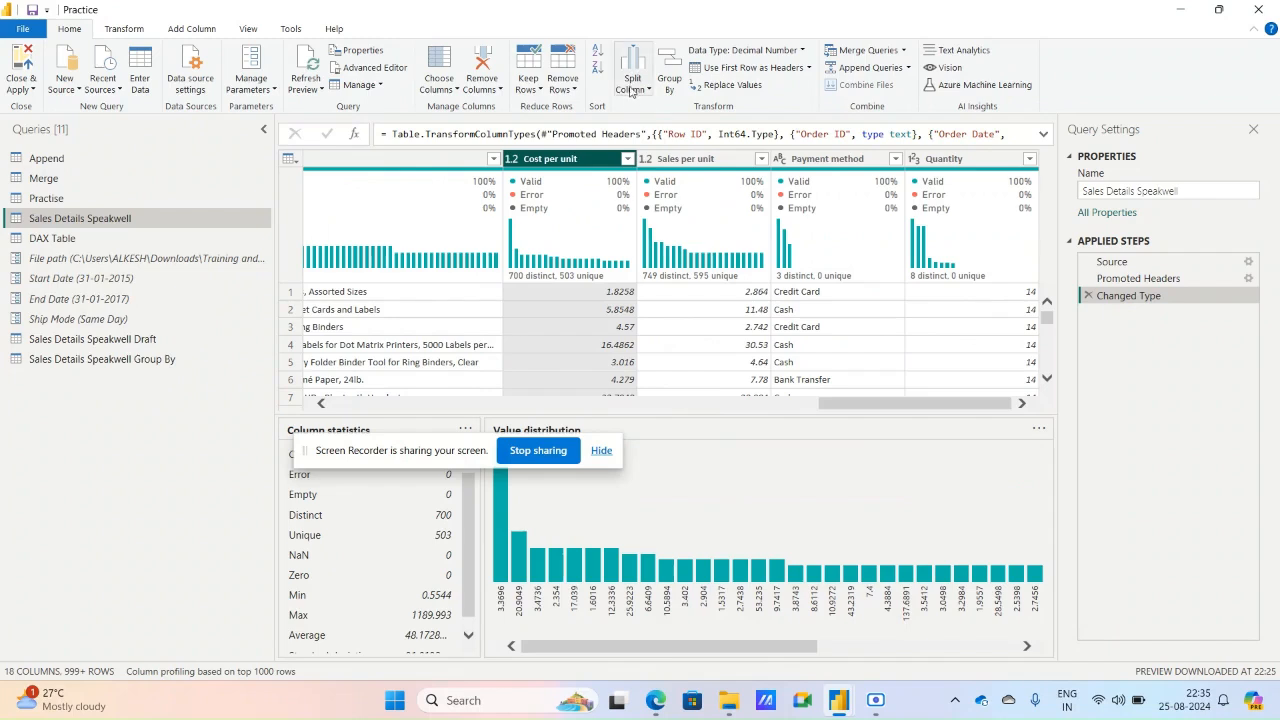
click(185, 29)
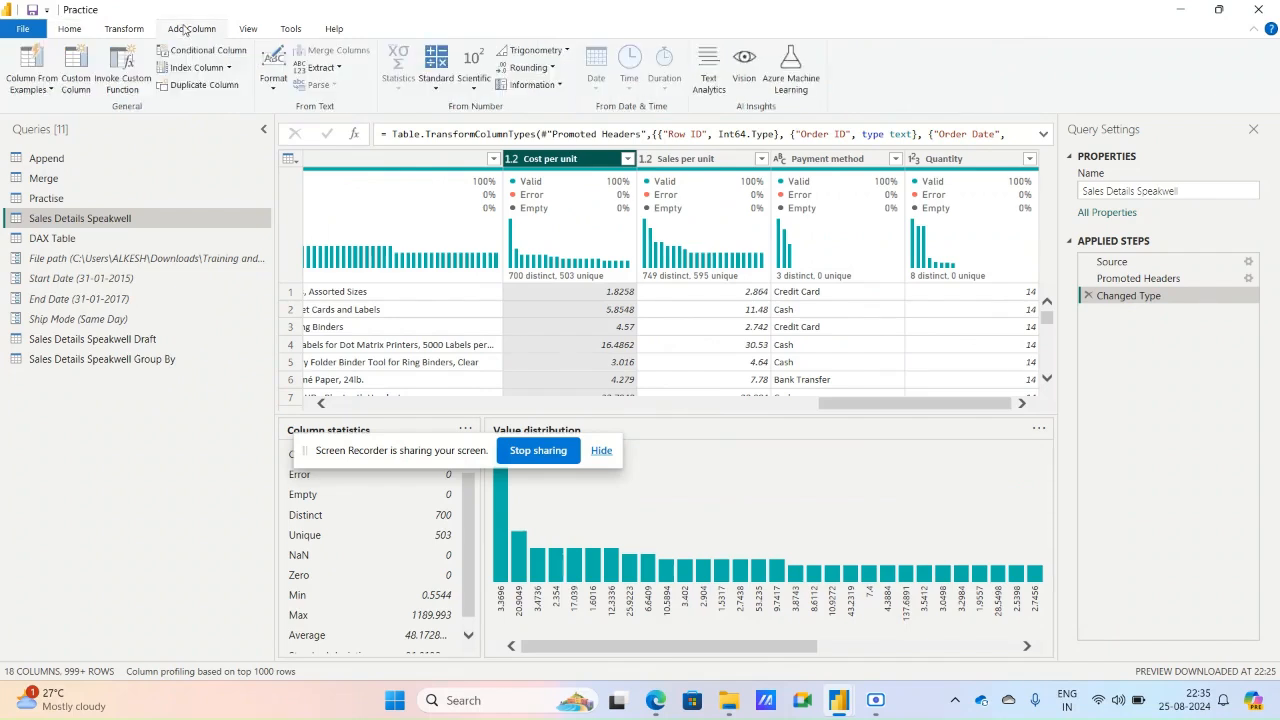
click(124, 29)
click(664, 70)
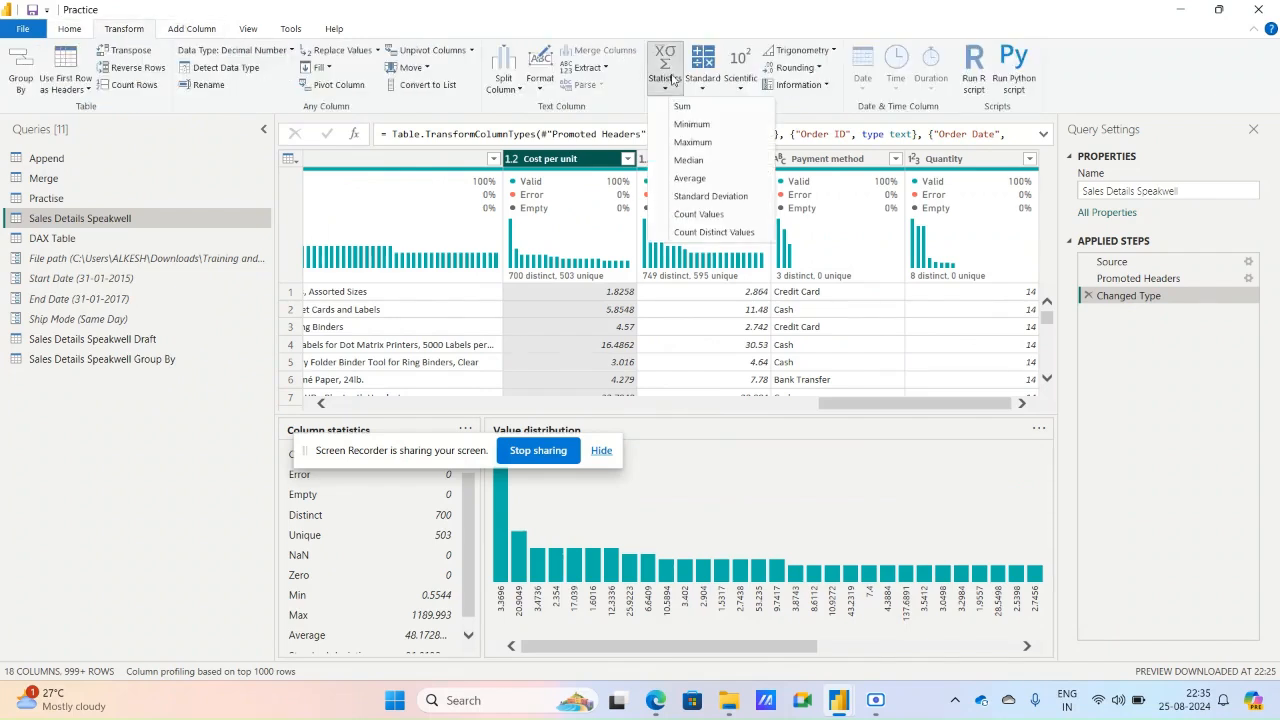
click(704, 127)
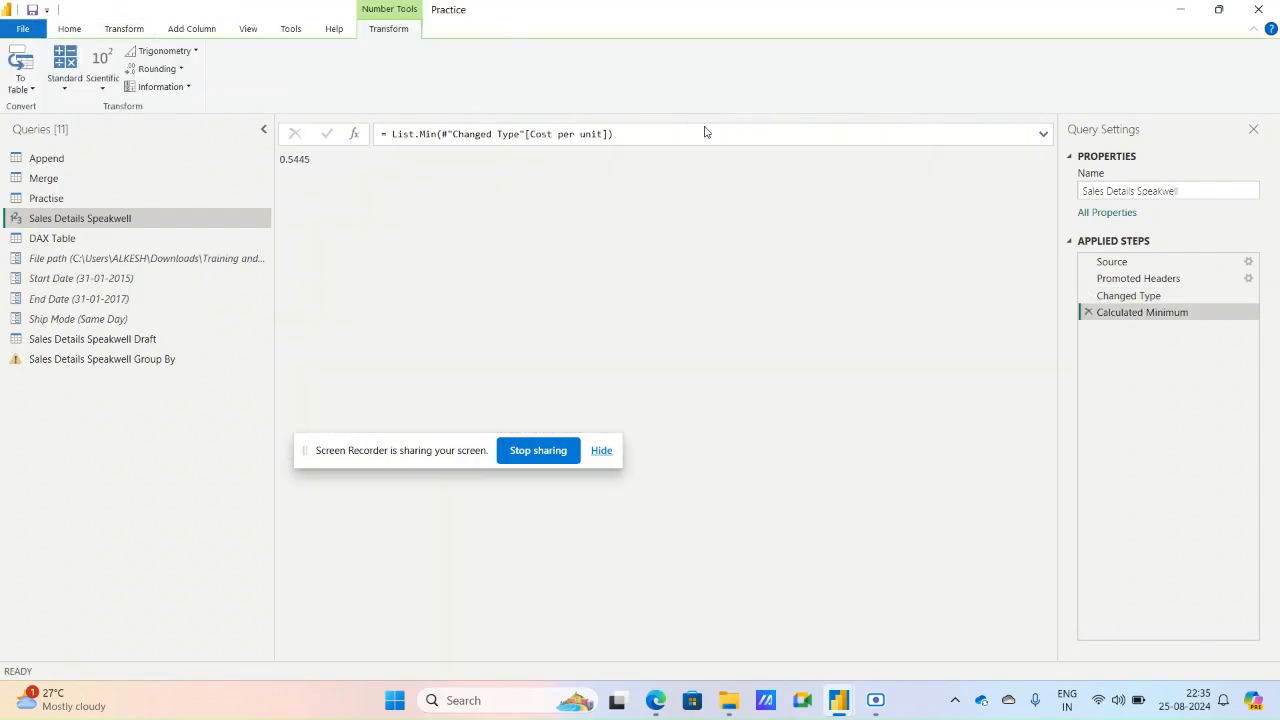
click(1088, 312)
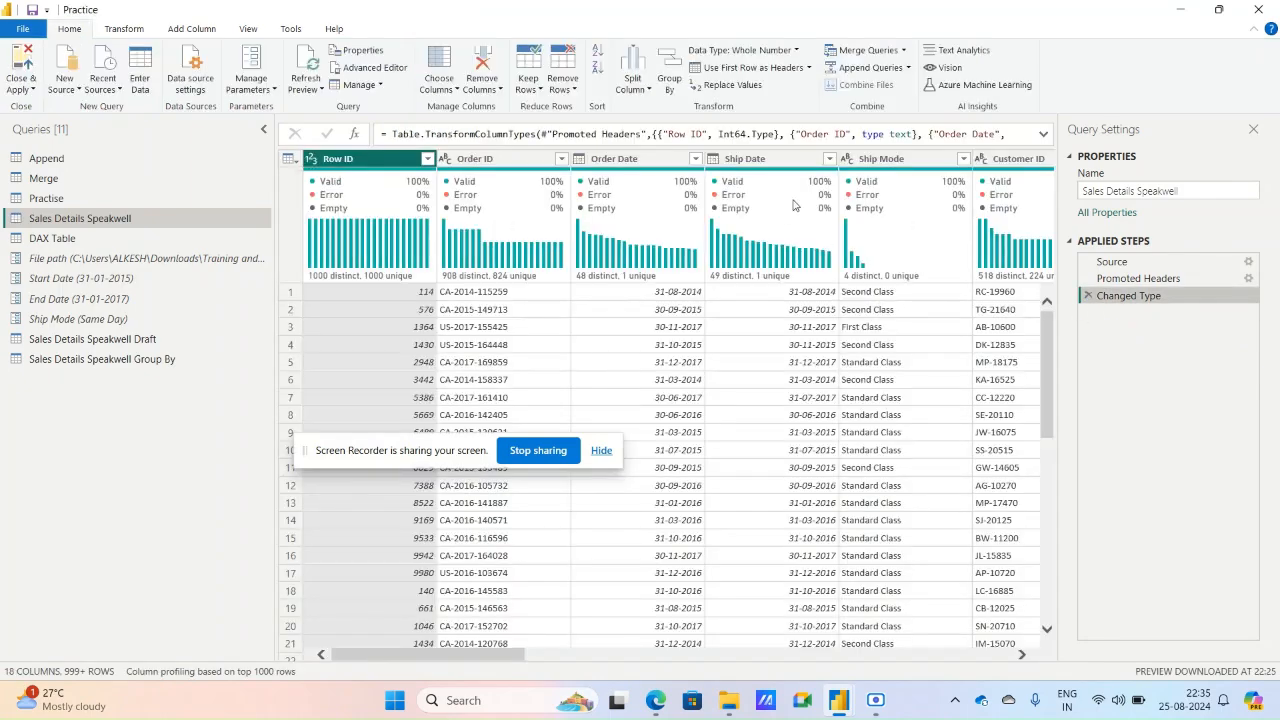
Calculate the standard deviation of the Cost per unit column, and remove the resulting applied step.
click(550, 656)
drag(551, 657, 790, 665)
click(760, 159)
click(124, 30)
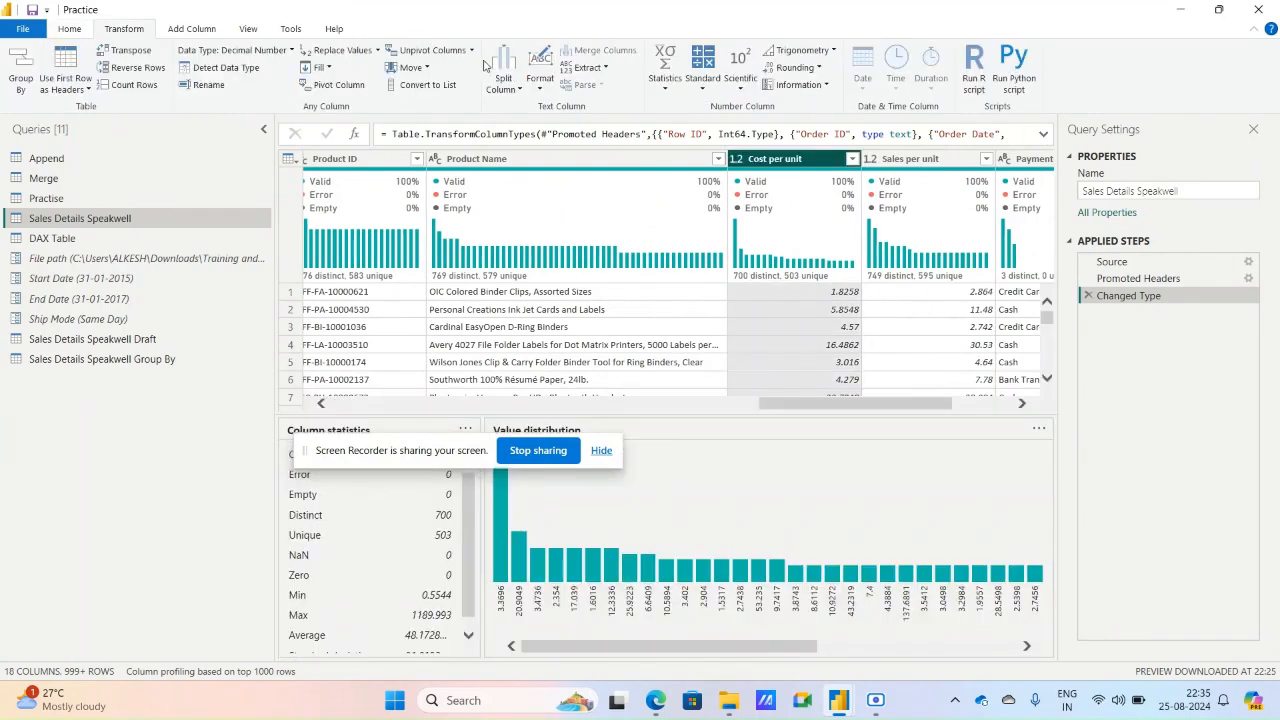
click(665, 72)
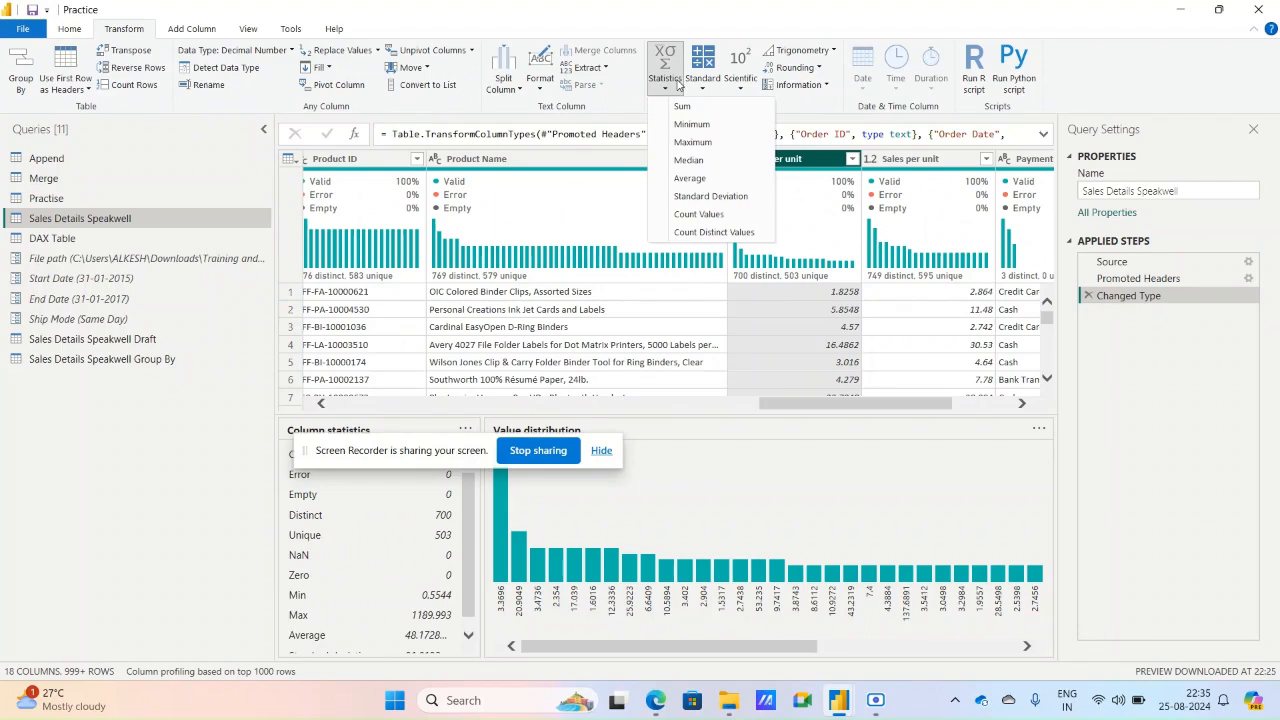
click(708, 196)
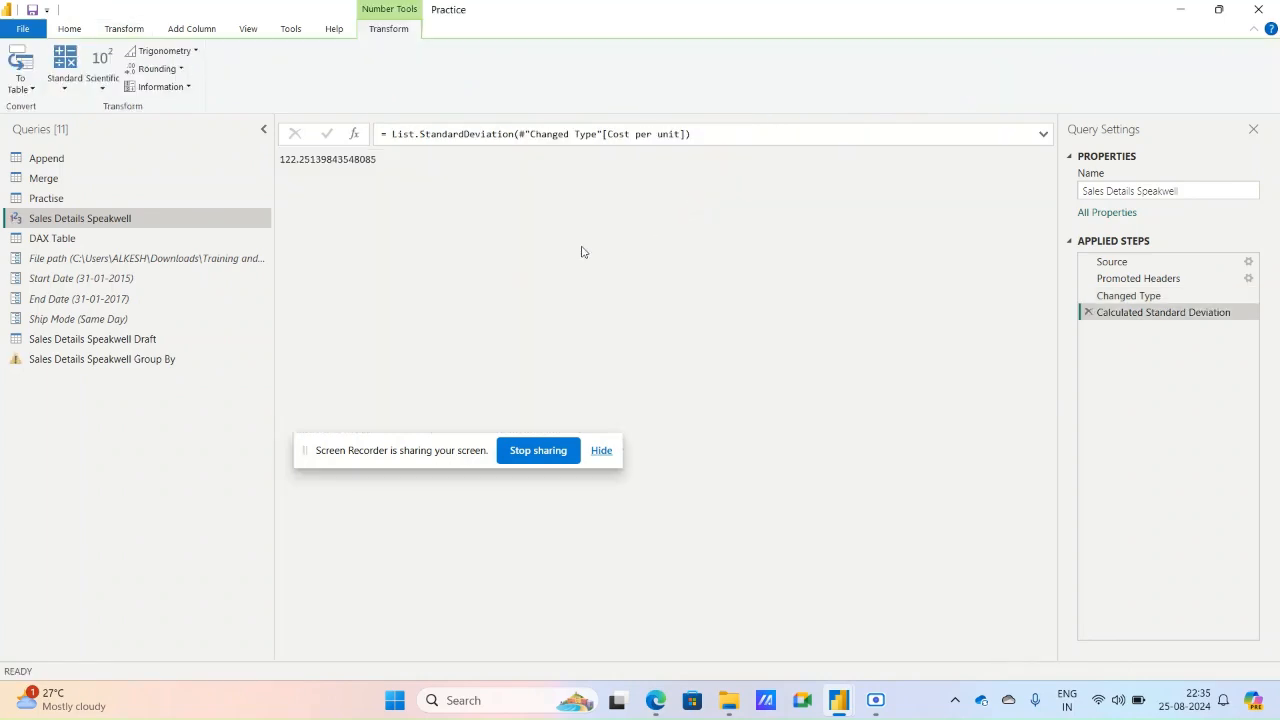
click(1088, 313)
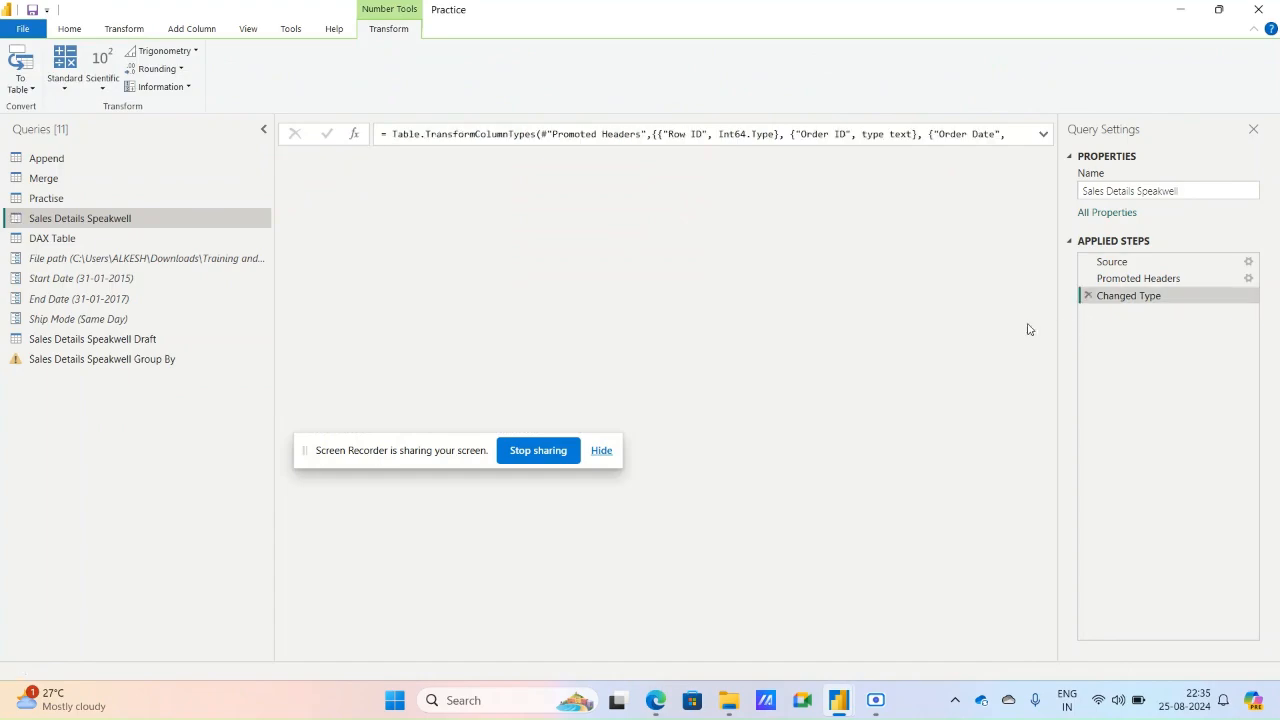
Count the values in the Cost per unit column with the Count Values statistic.
click(559, 655)
drag(560, 655, 815, 652)
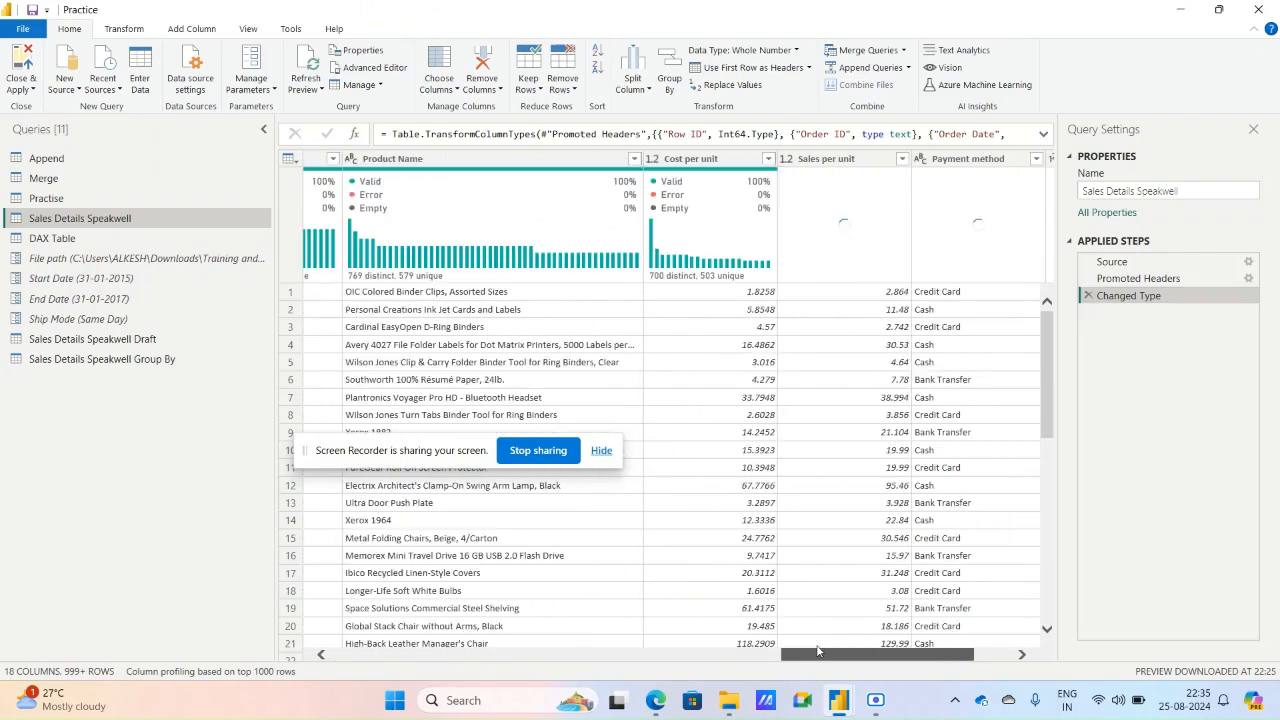
click(687, 160)
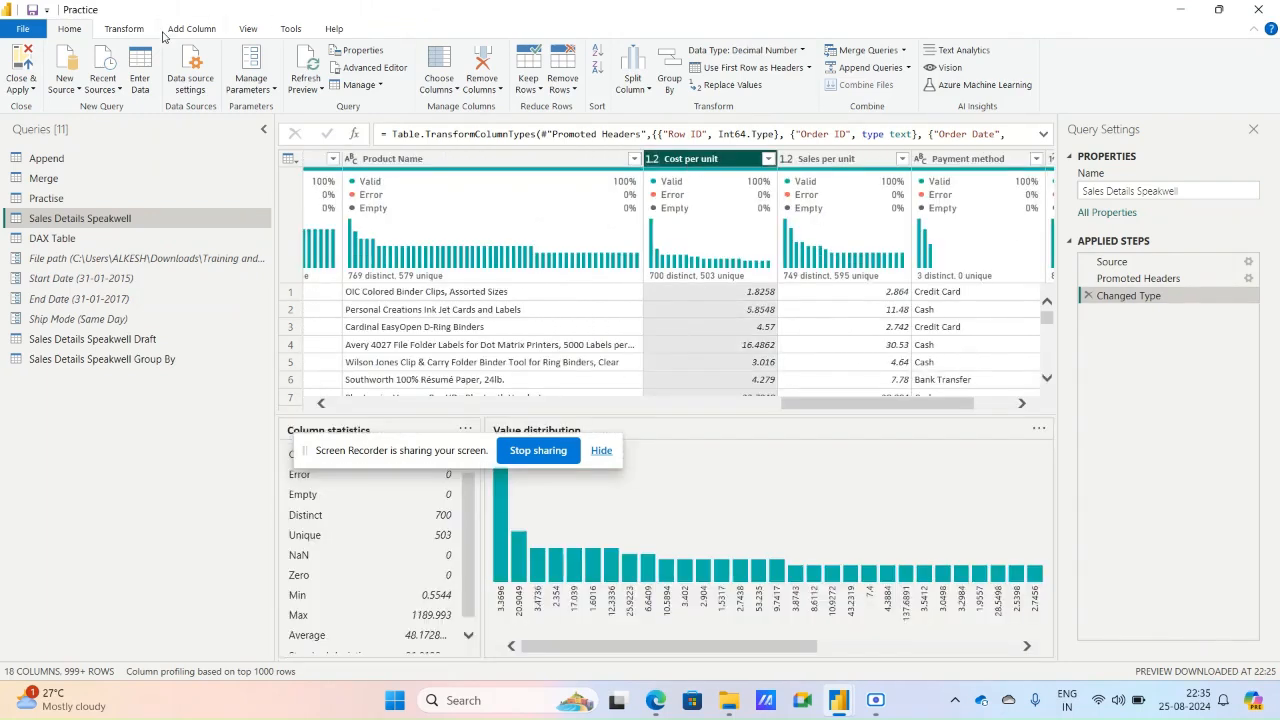
click(138, 30)
click(665, 72)
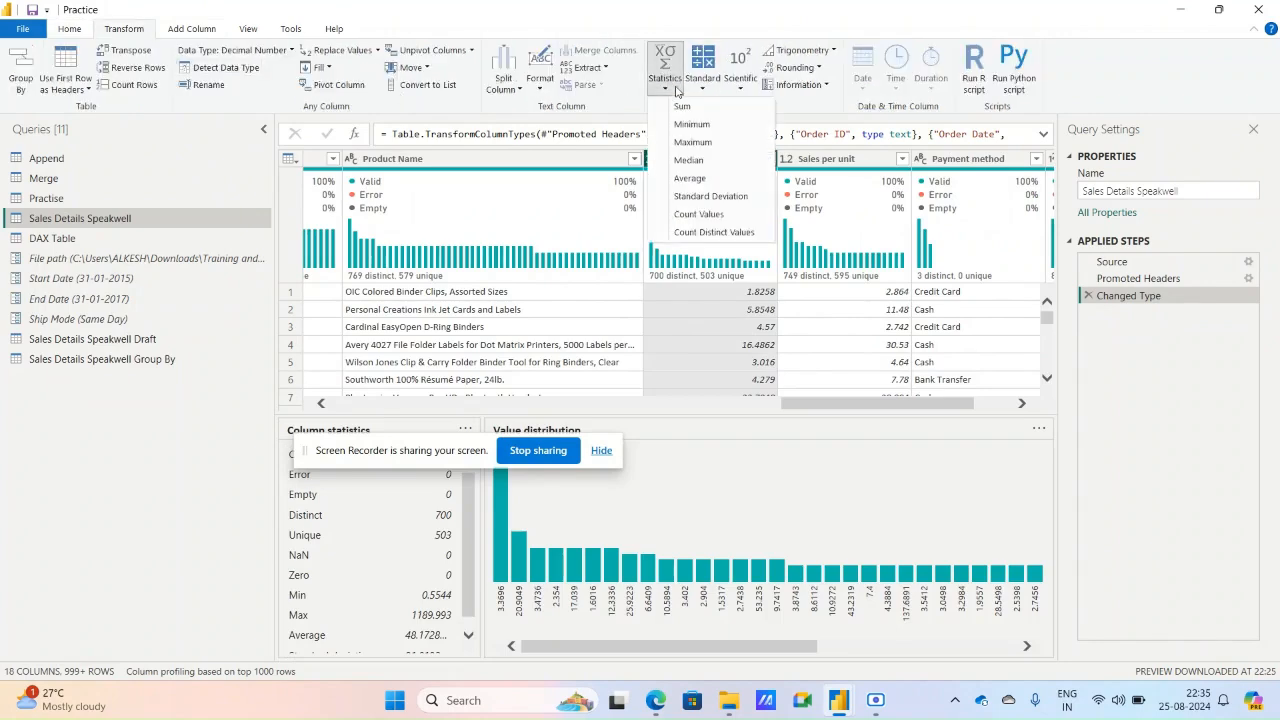
click(712, 217)
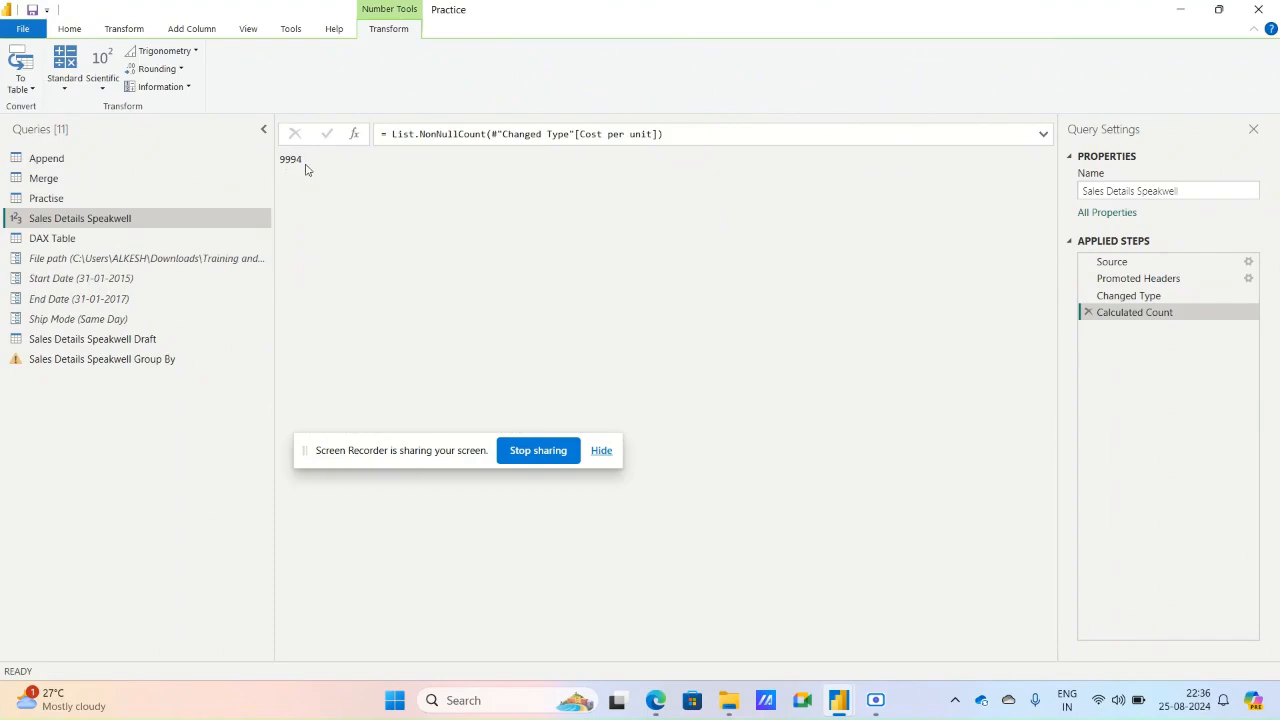
Return to the Changed Type step and base column profiling on the entire data set.
click(1108, 297)
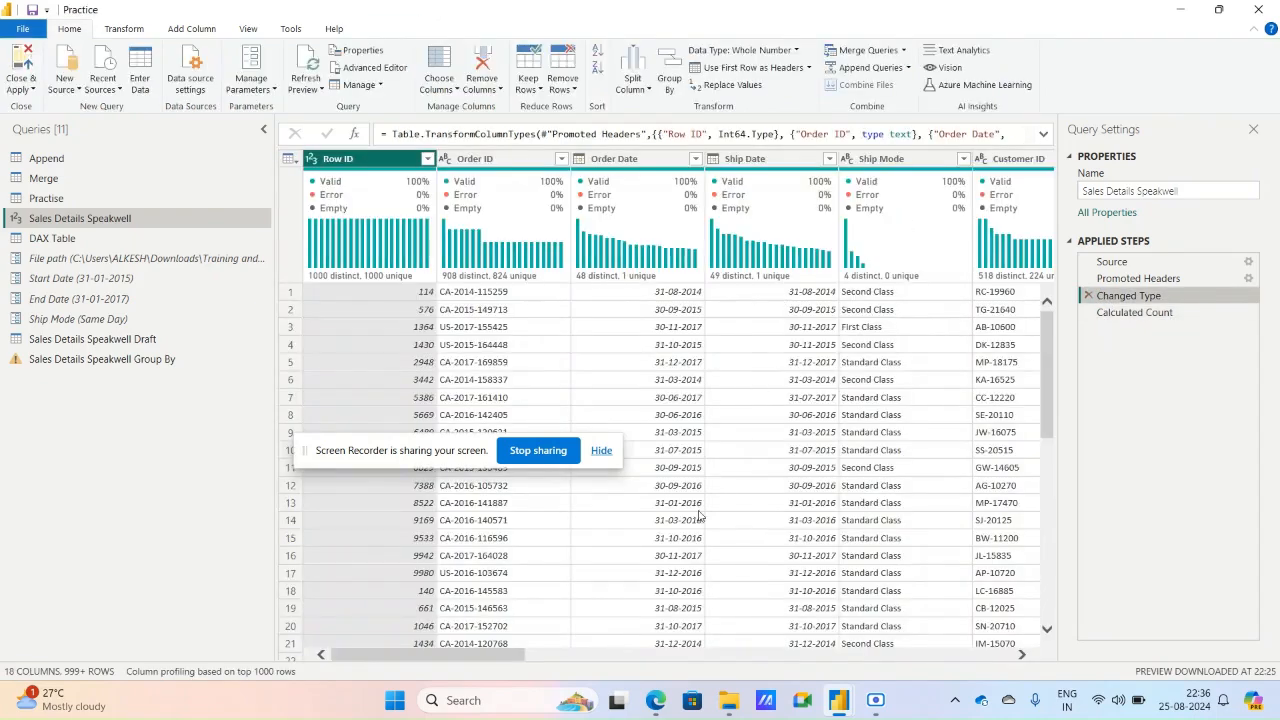
click(265, 672)
click(266, 667)
drag(371, 657, 749, 672)
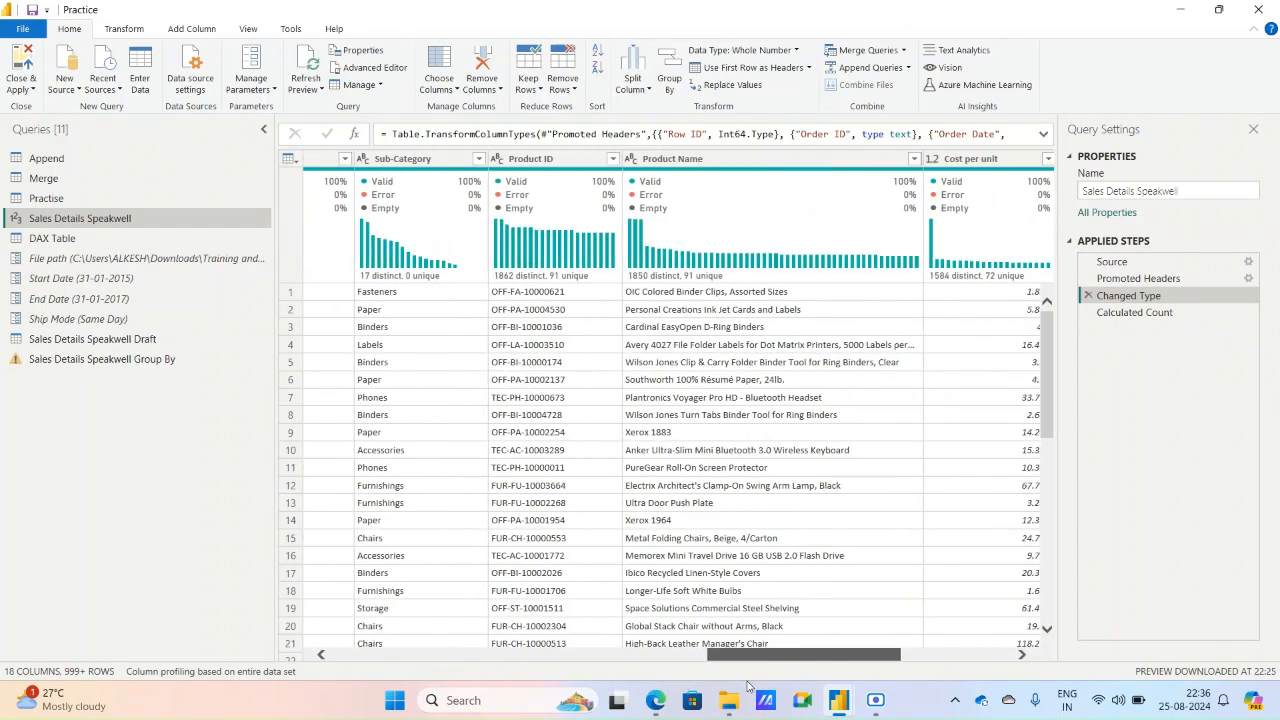
Compare the Calculated Count result with the Cost per unit column statistics, and remove the Calculated Count step.
click(1127, 315)
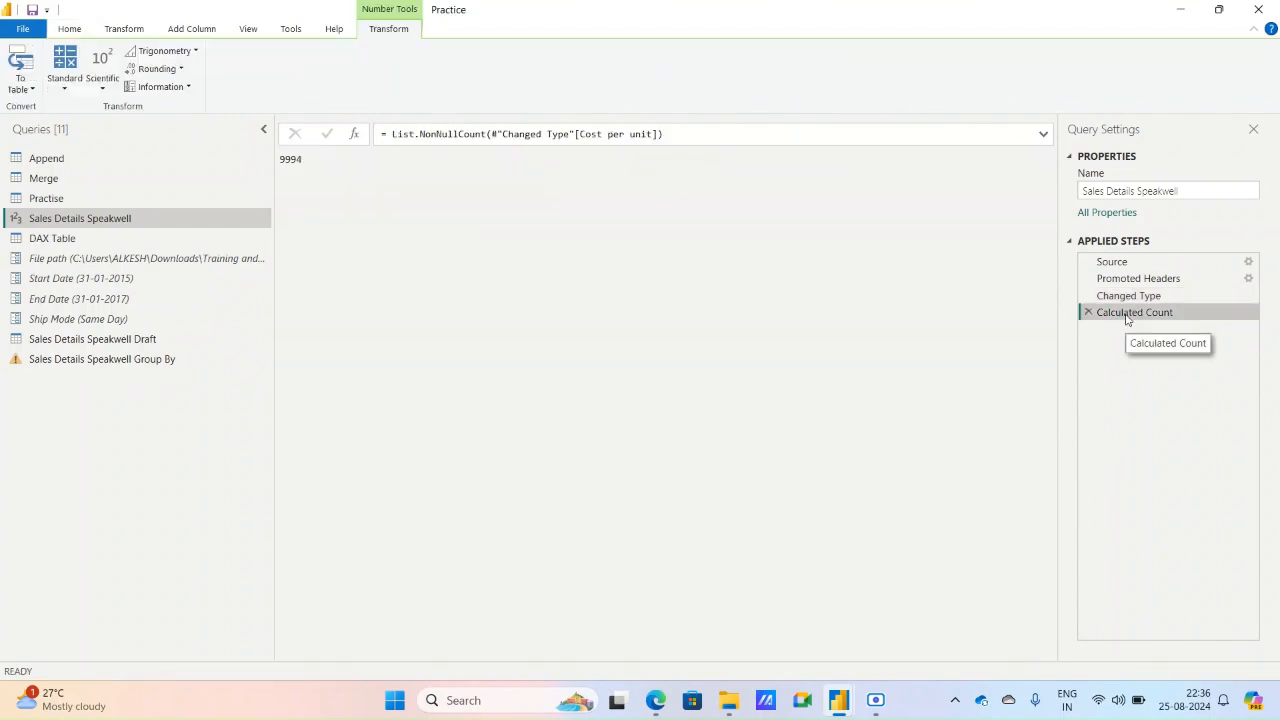
click(1128, 296)
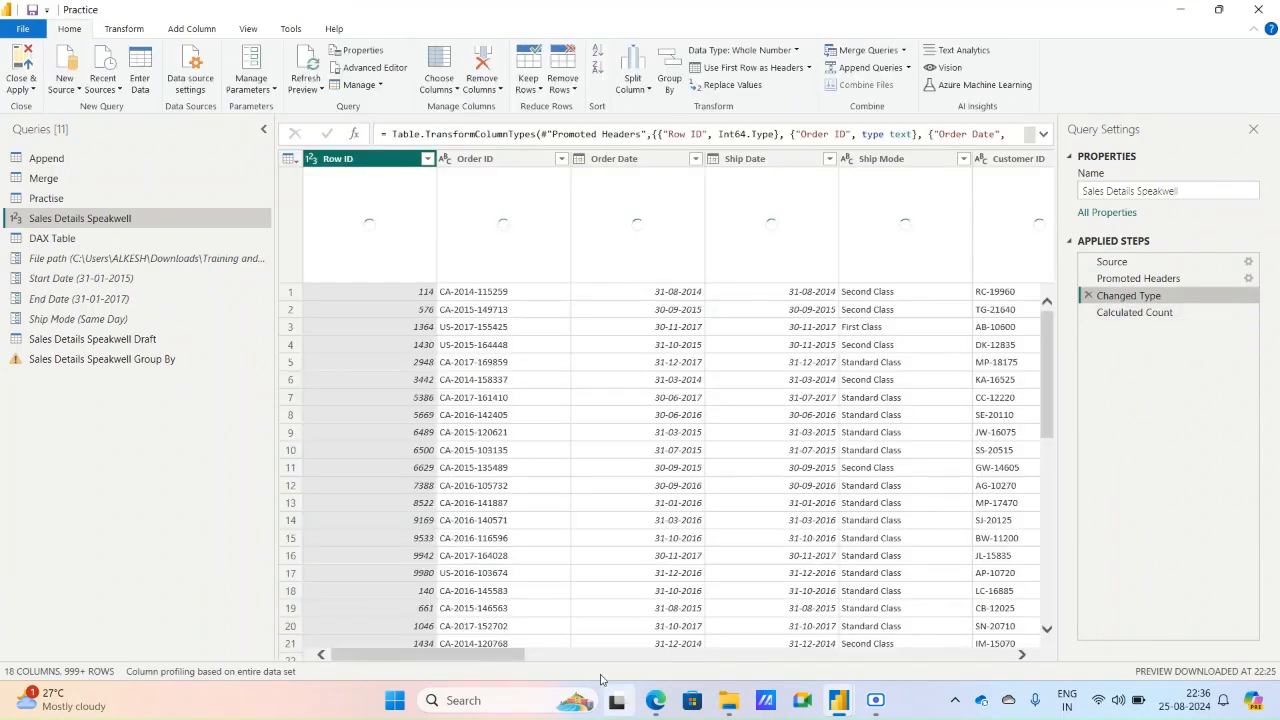
drag(608, 660, 821, 662)
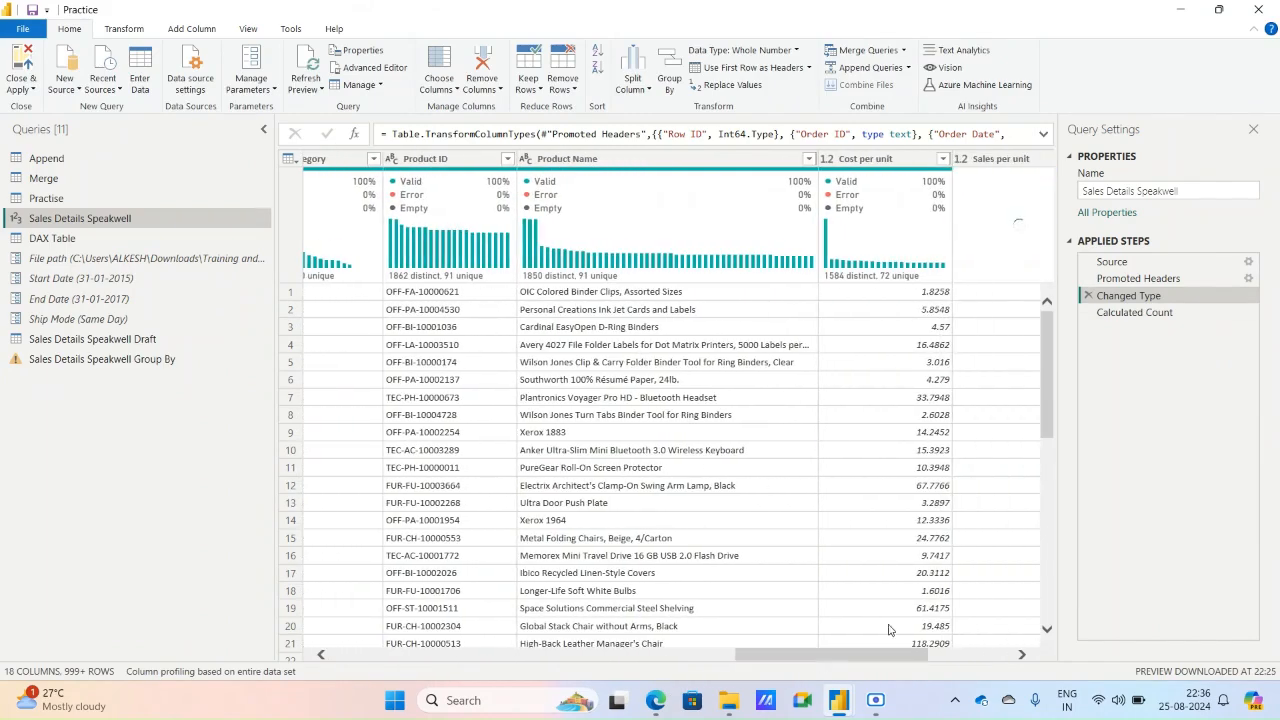
click(878, 160)
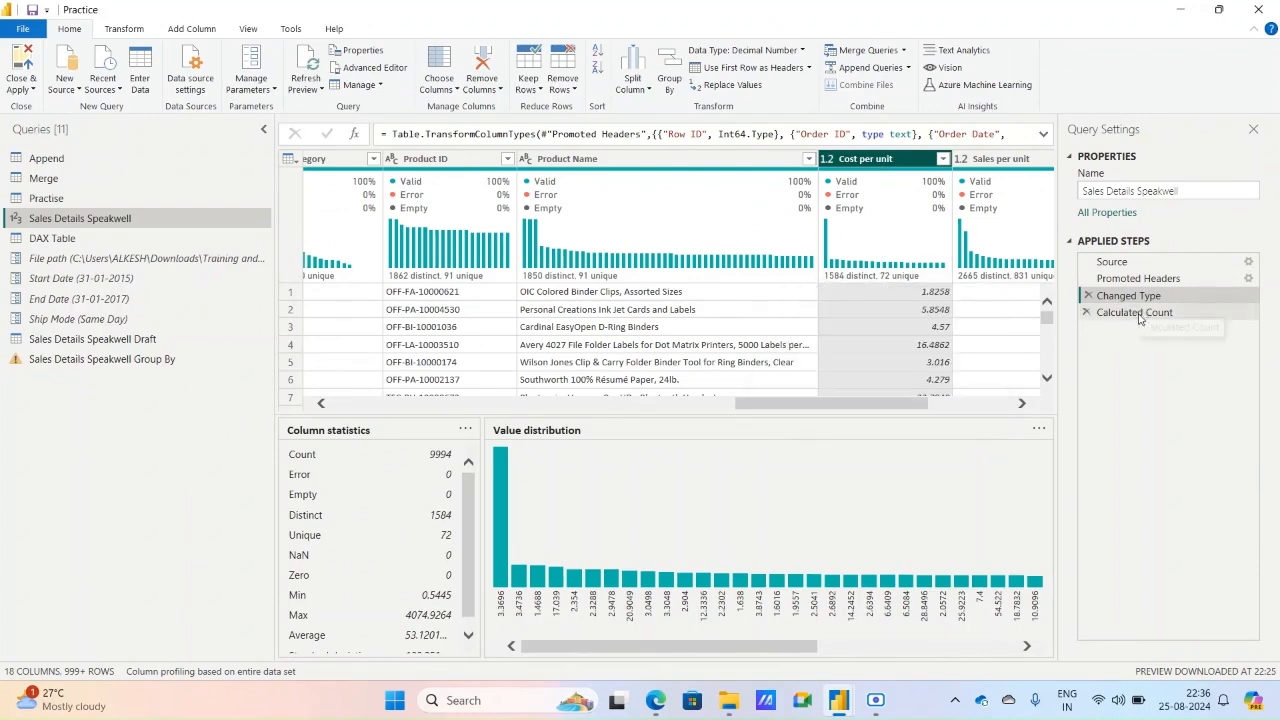
click(1103, 316)
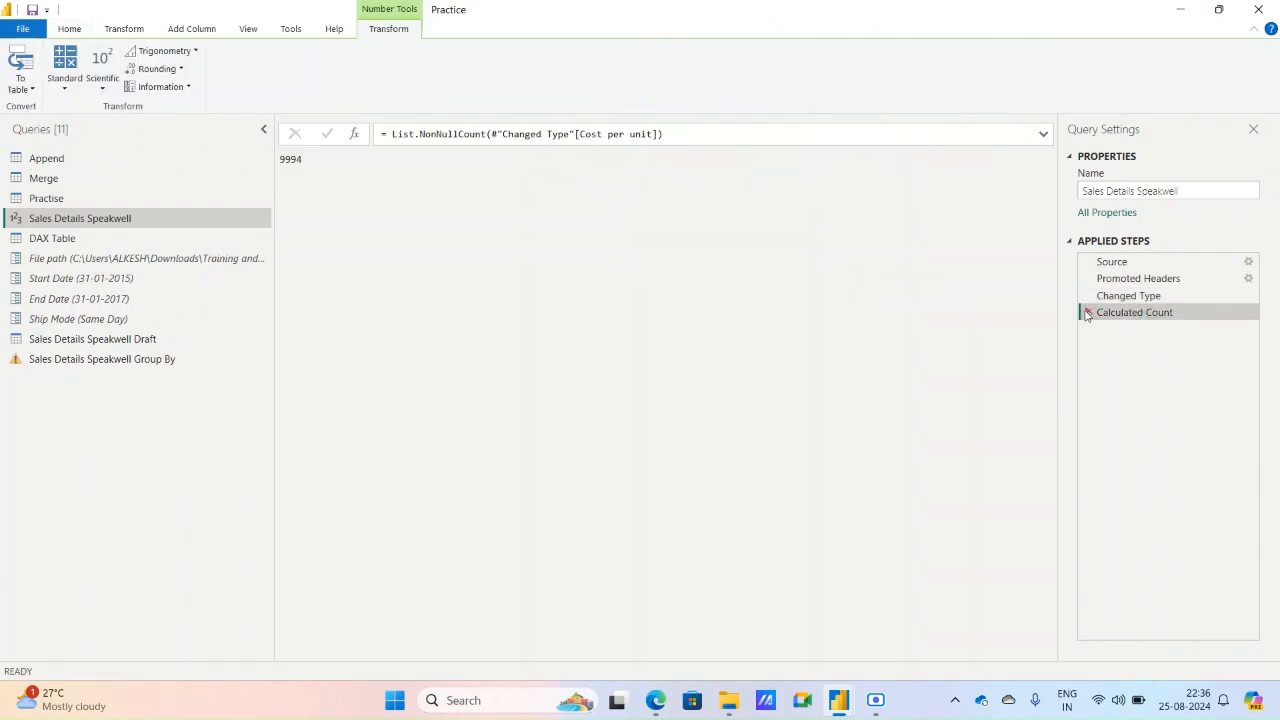
click(1087, 313)
drag(631, 657, 957, 662)
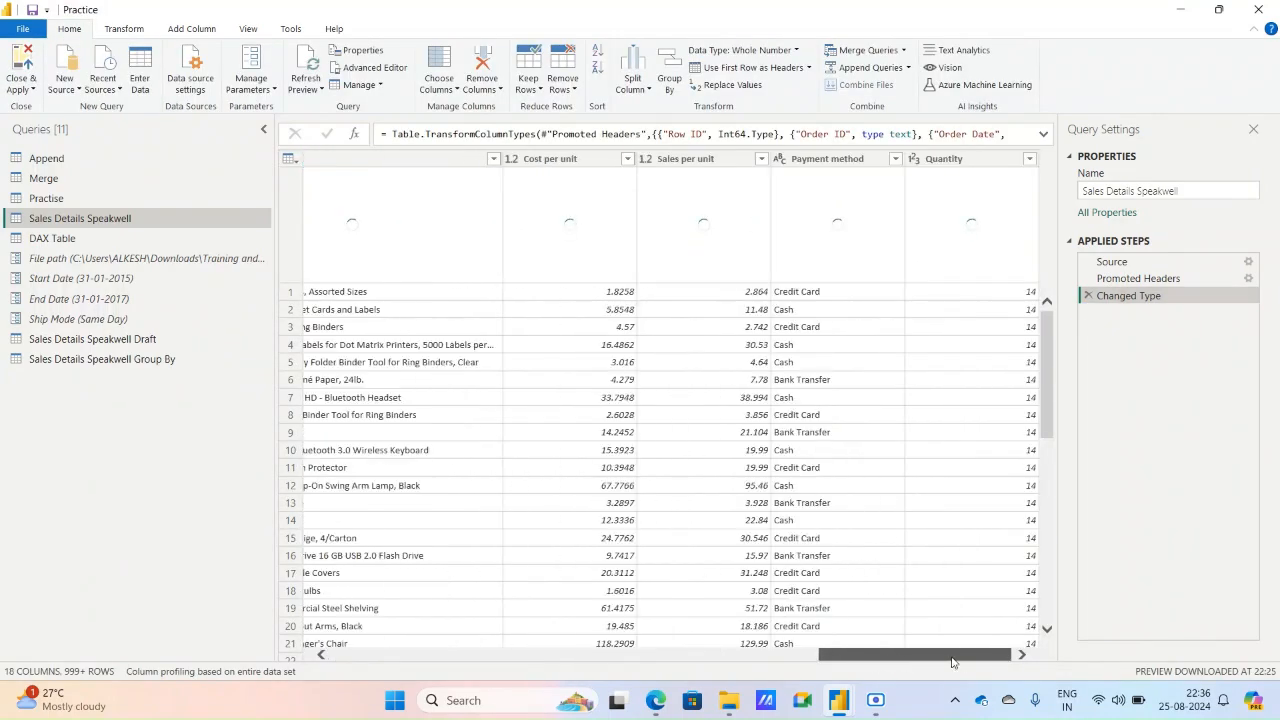
Count the distinct values in the Cost per unit column, and remove the resulting applied step.
click(552, 158)
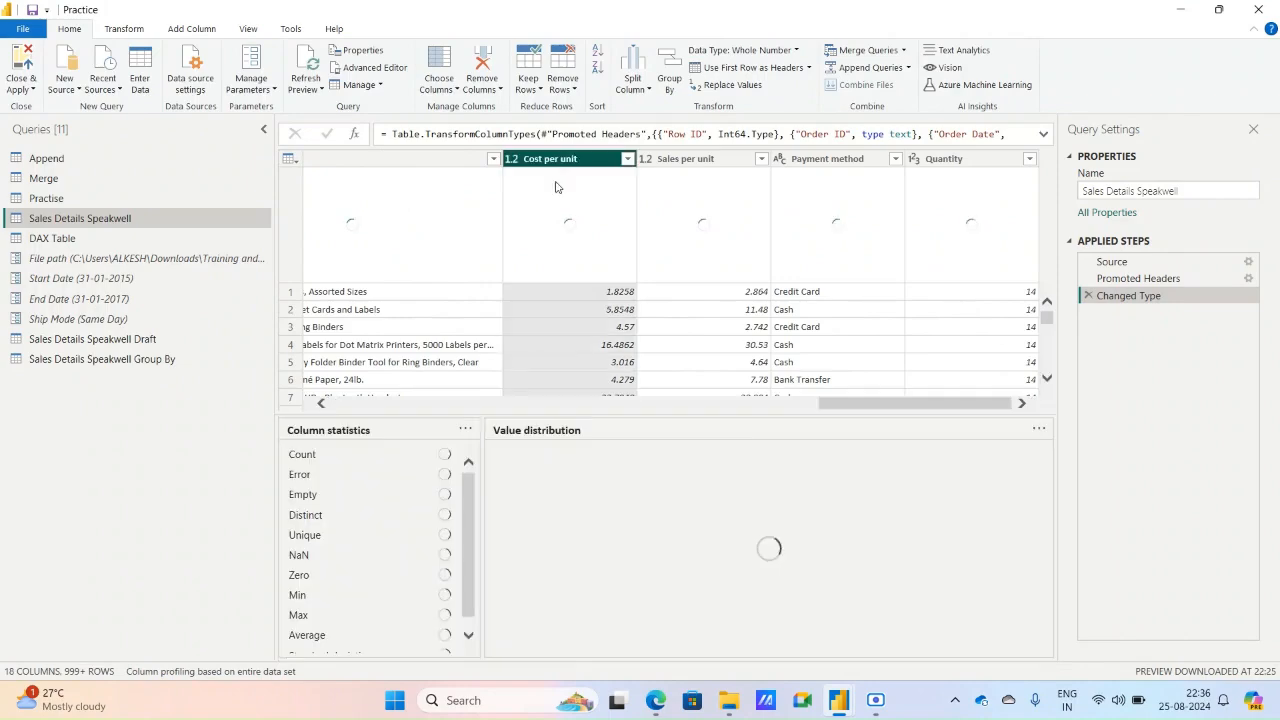
click(124, 28)
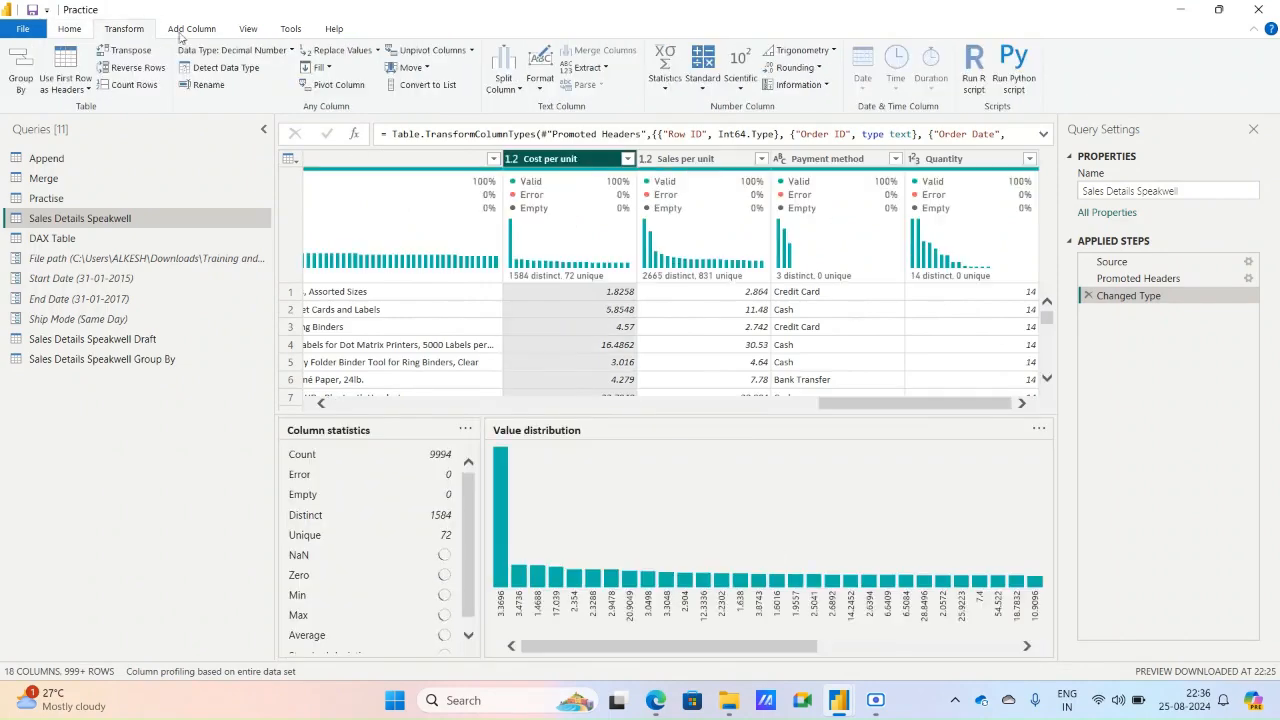
click(666, 80)
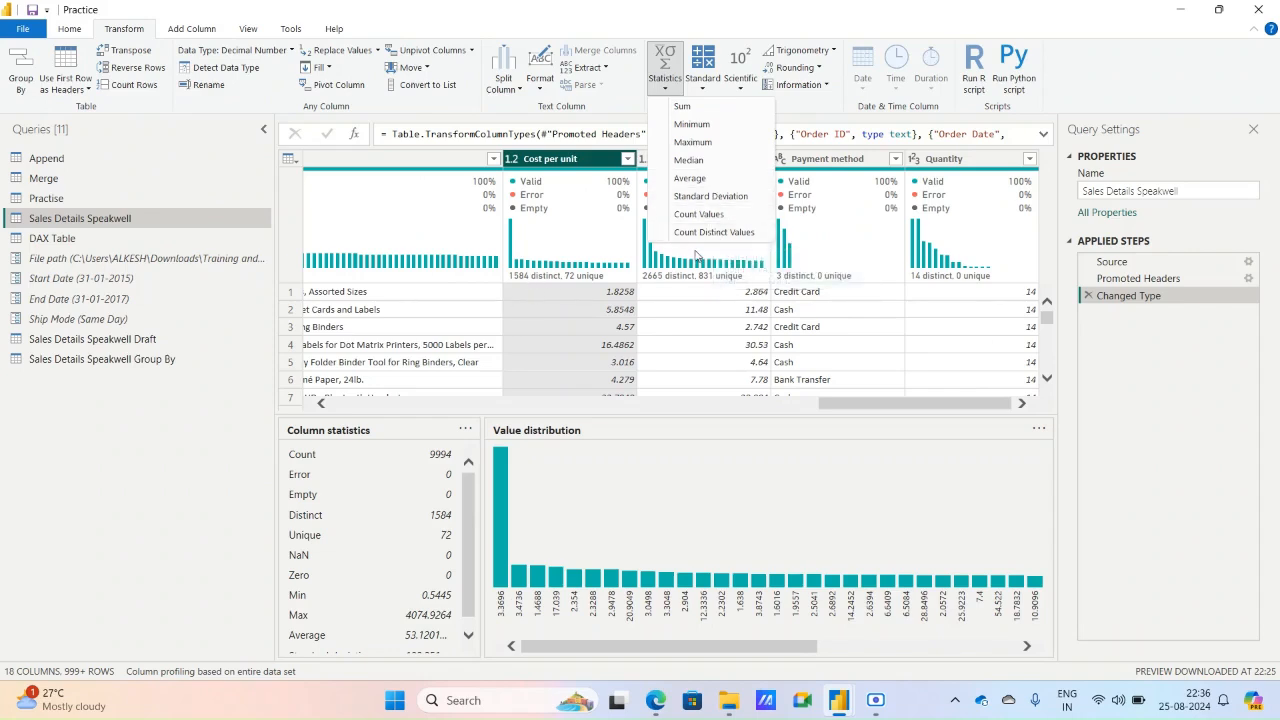
click(704, 233)
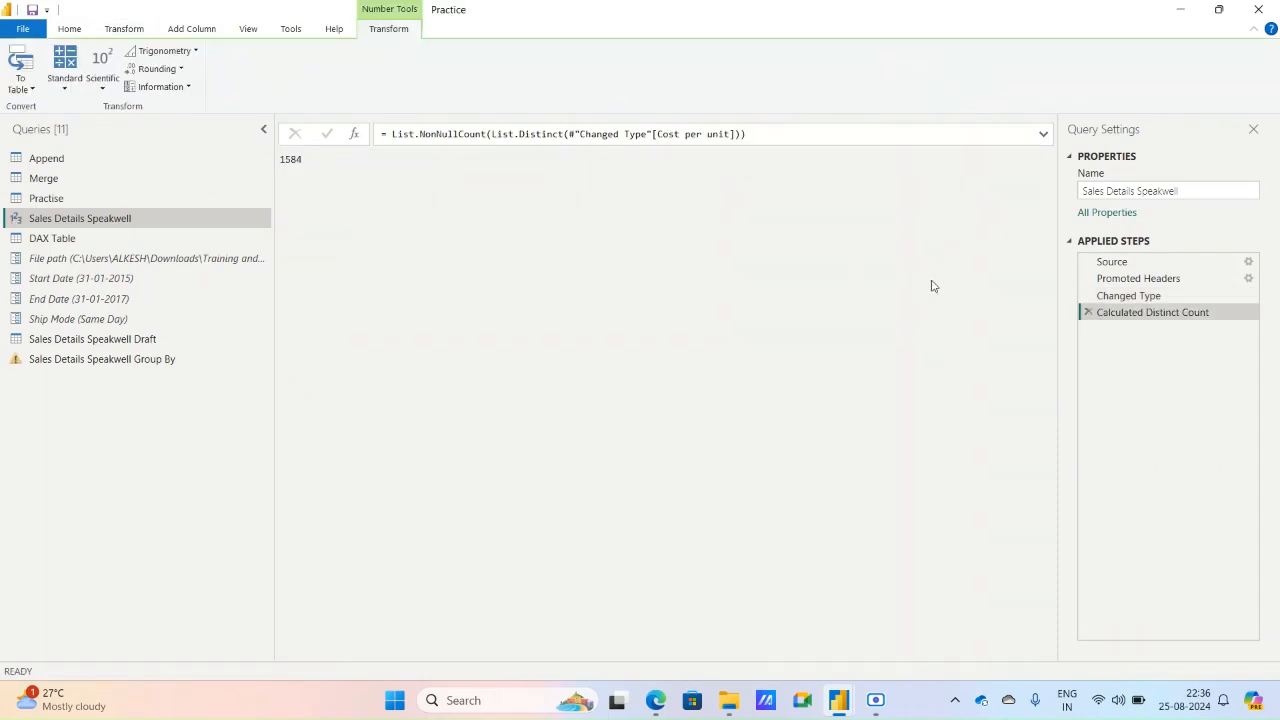
click(1087, 313)
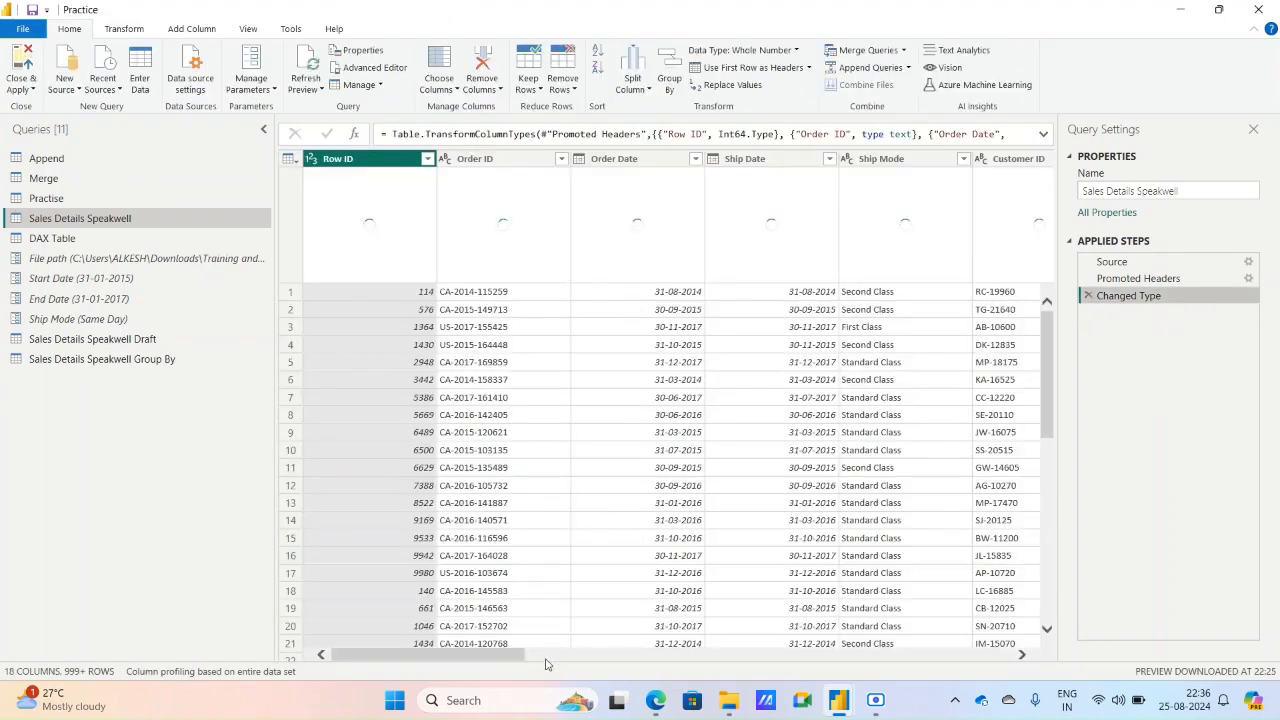
Add 2 to every value in the Cost per unit column with the standard Add operation.
click(130, 28)
click(684, 86)
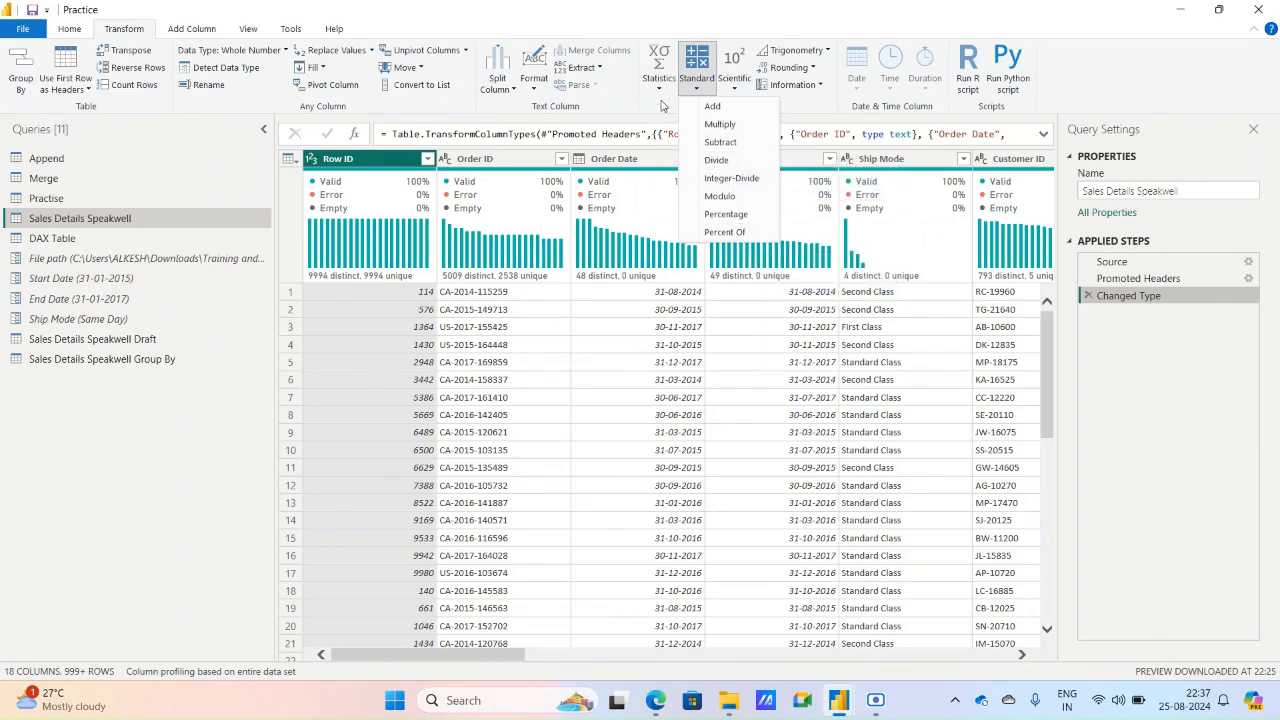
click(570, 657)
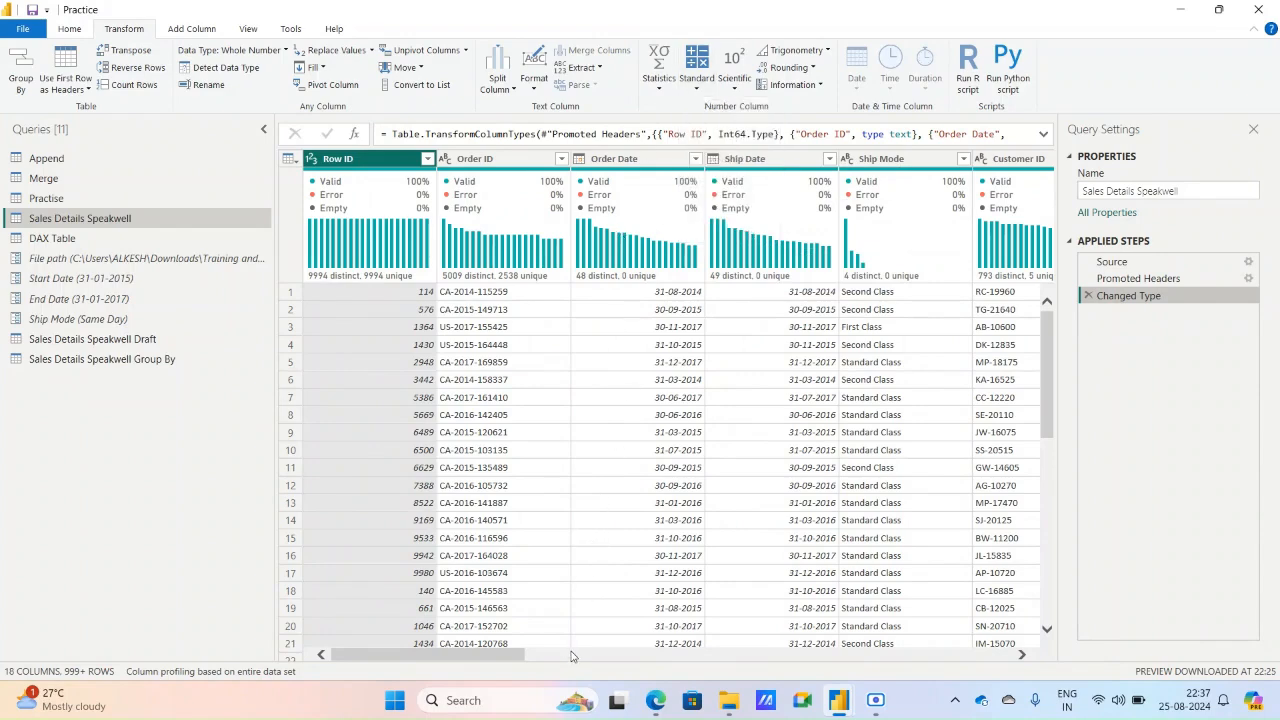
click(572, 656)
drag(609, 656, 903, 656)
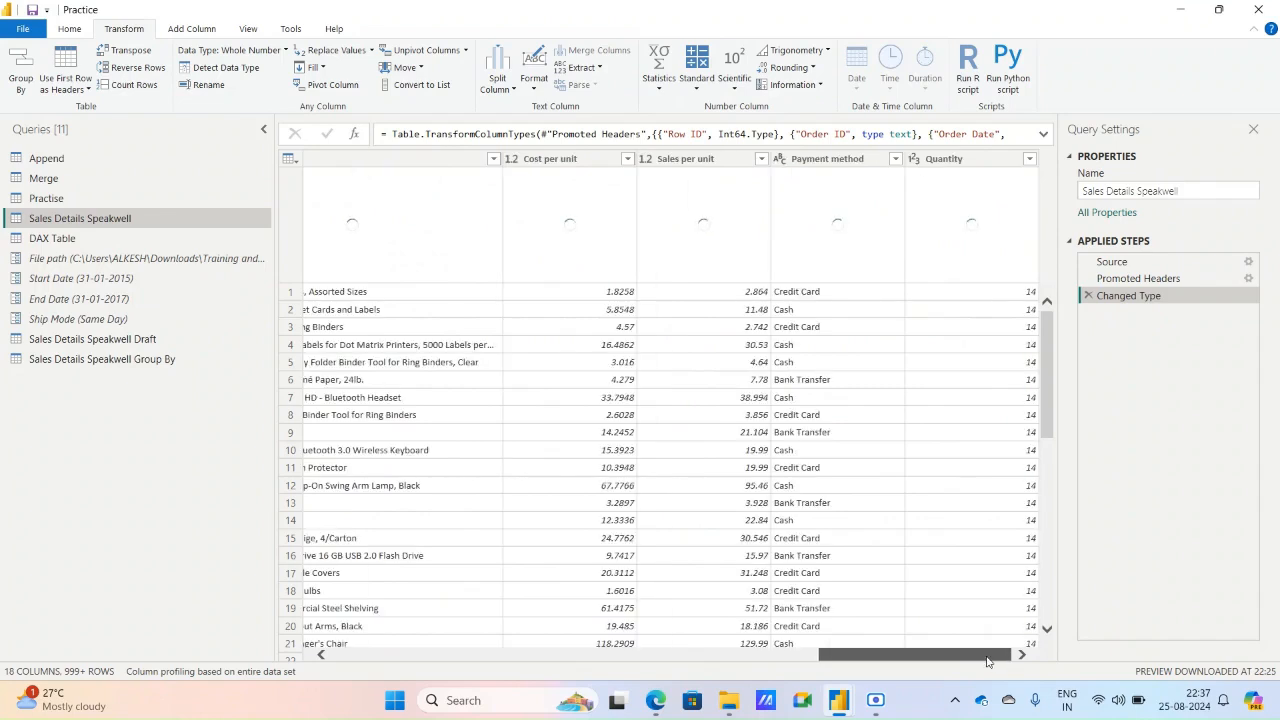
click(541, 157)
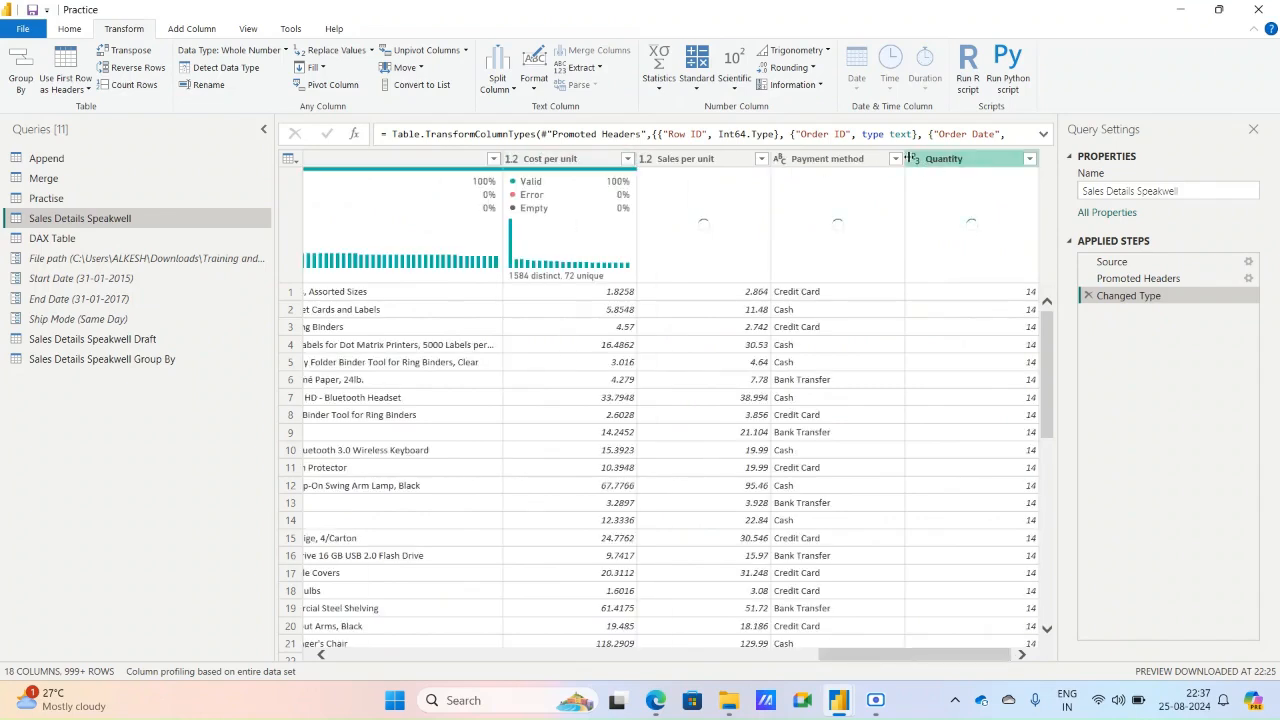
click(814, 164)
click(548, 158)
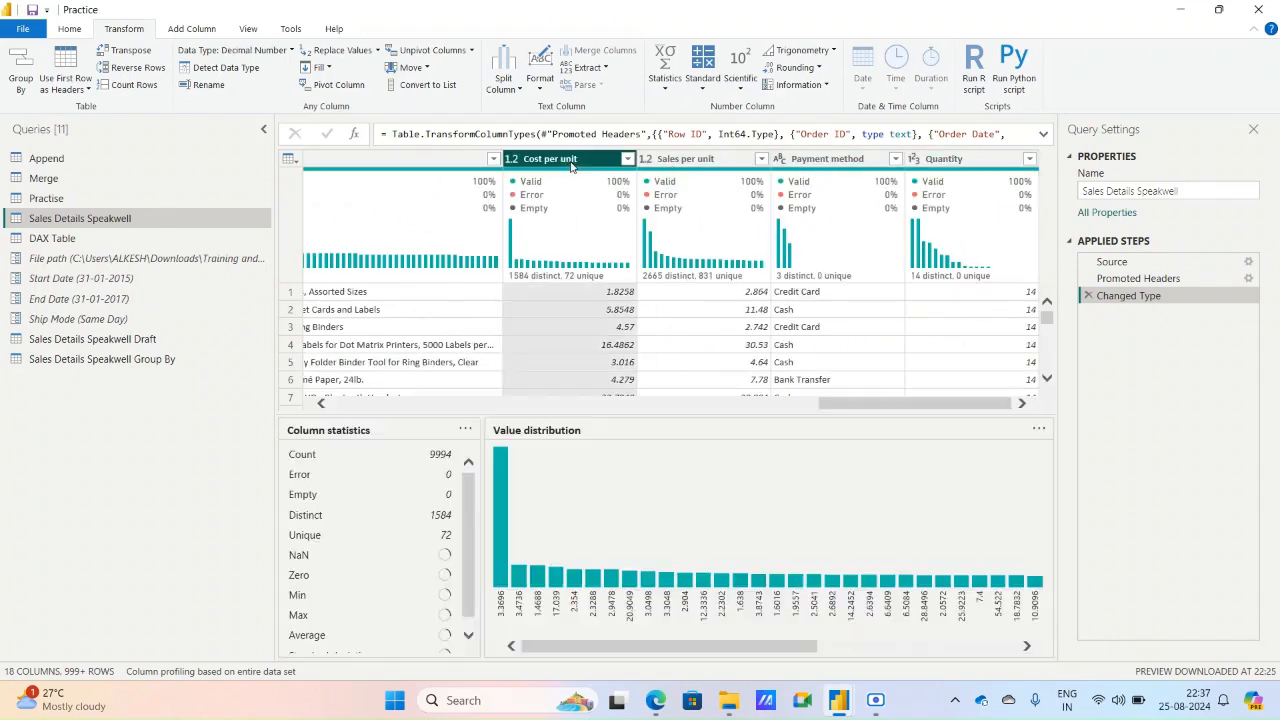
click(713, 90)
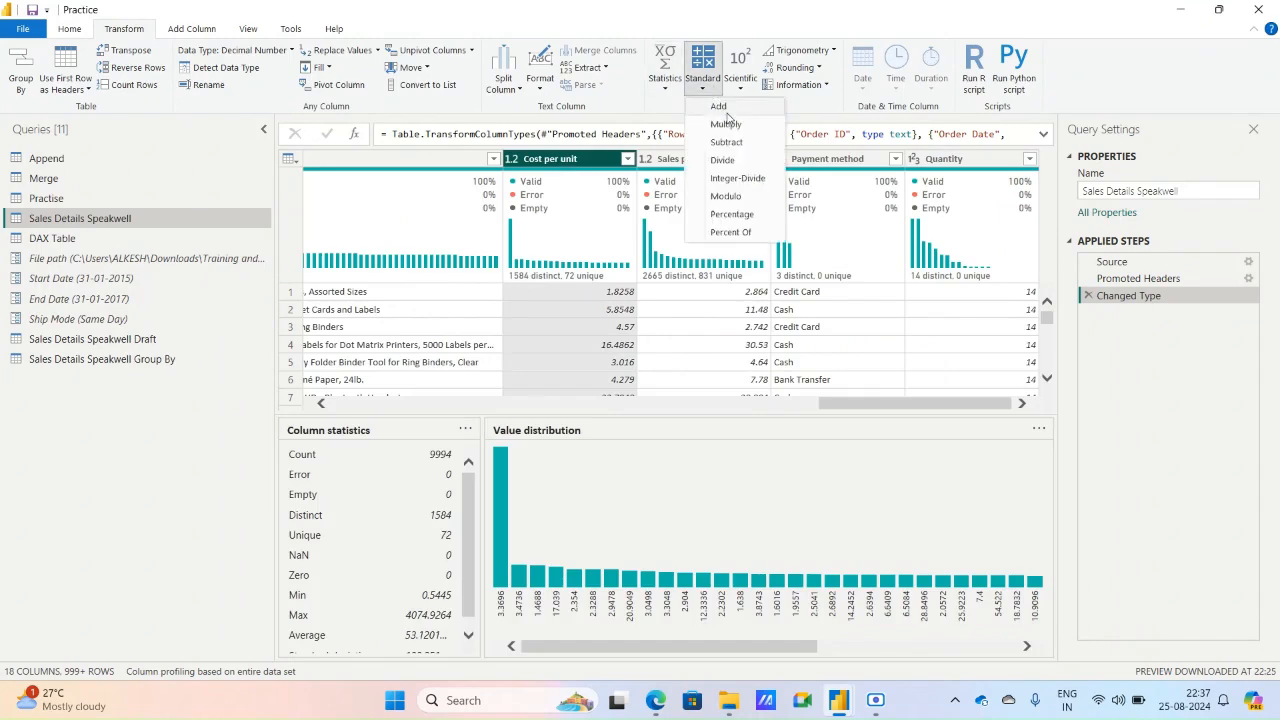
key(Escape)
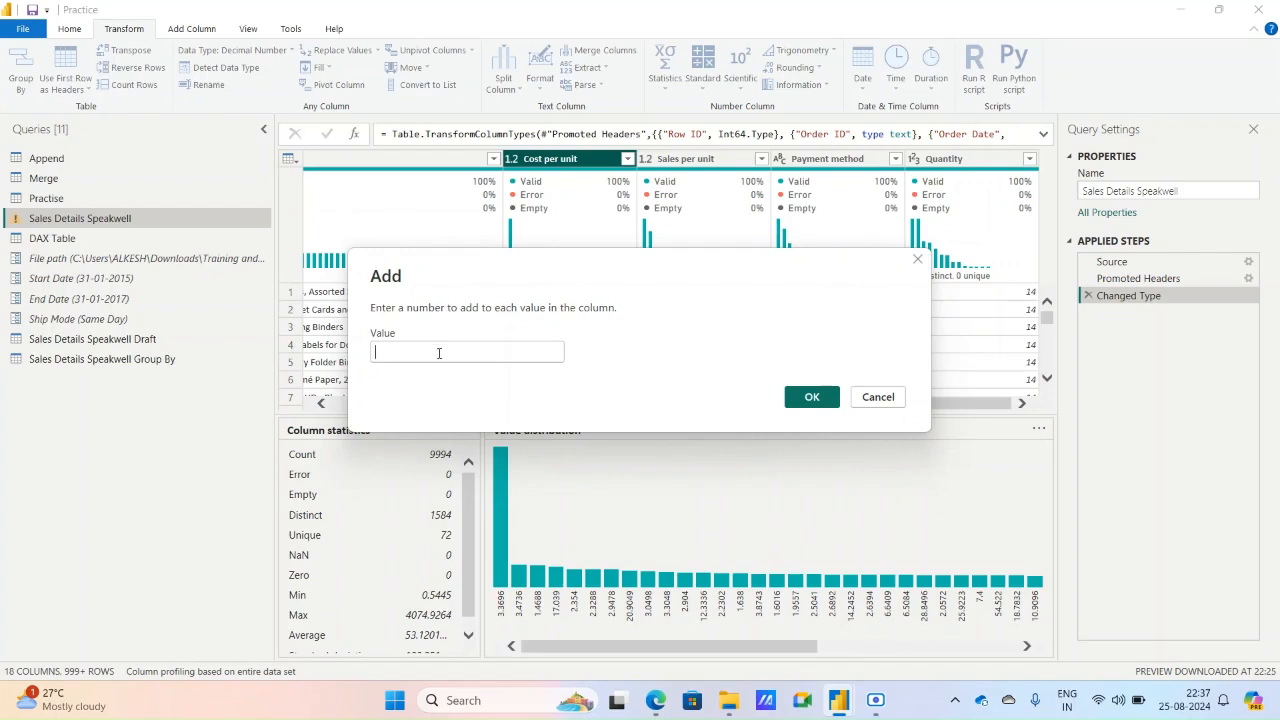
text(2)
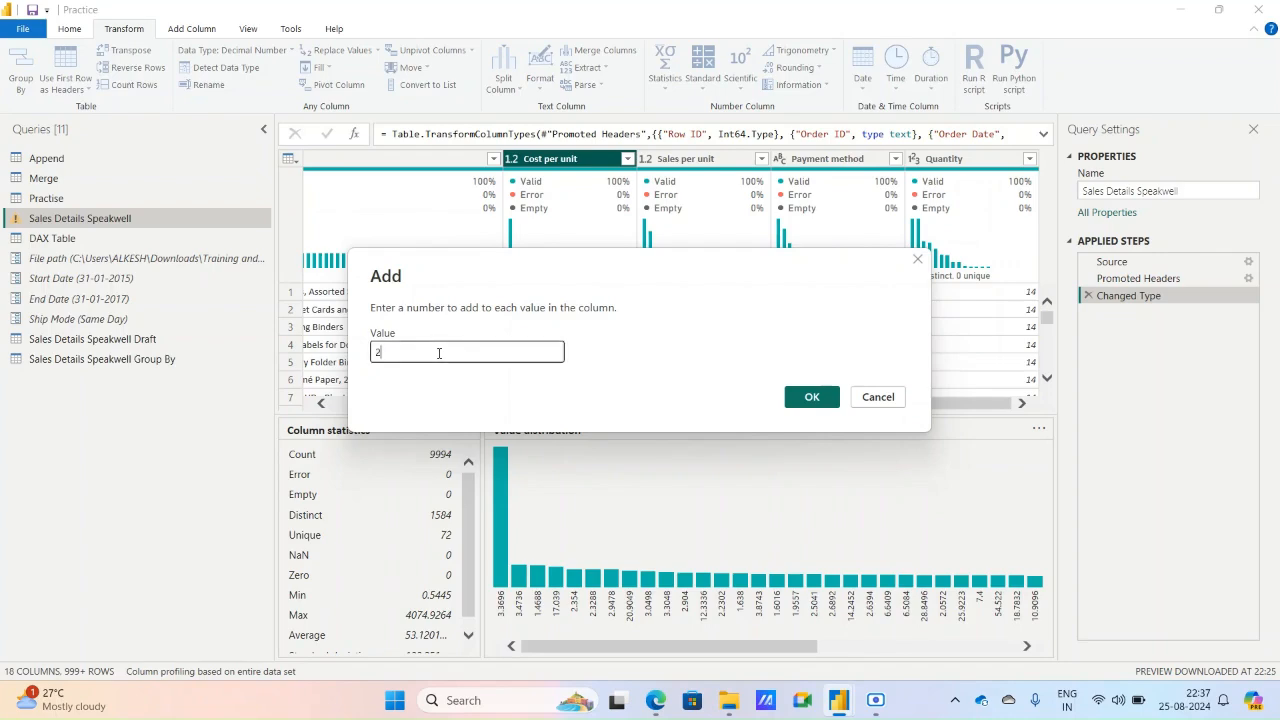
click(808, 397)
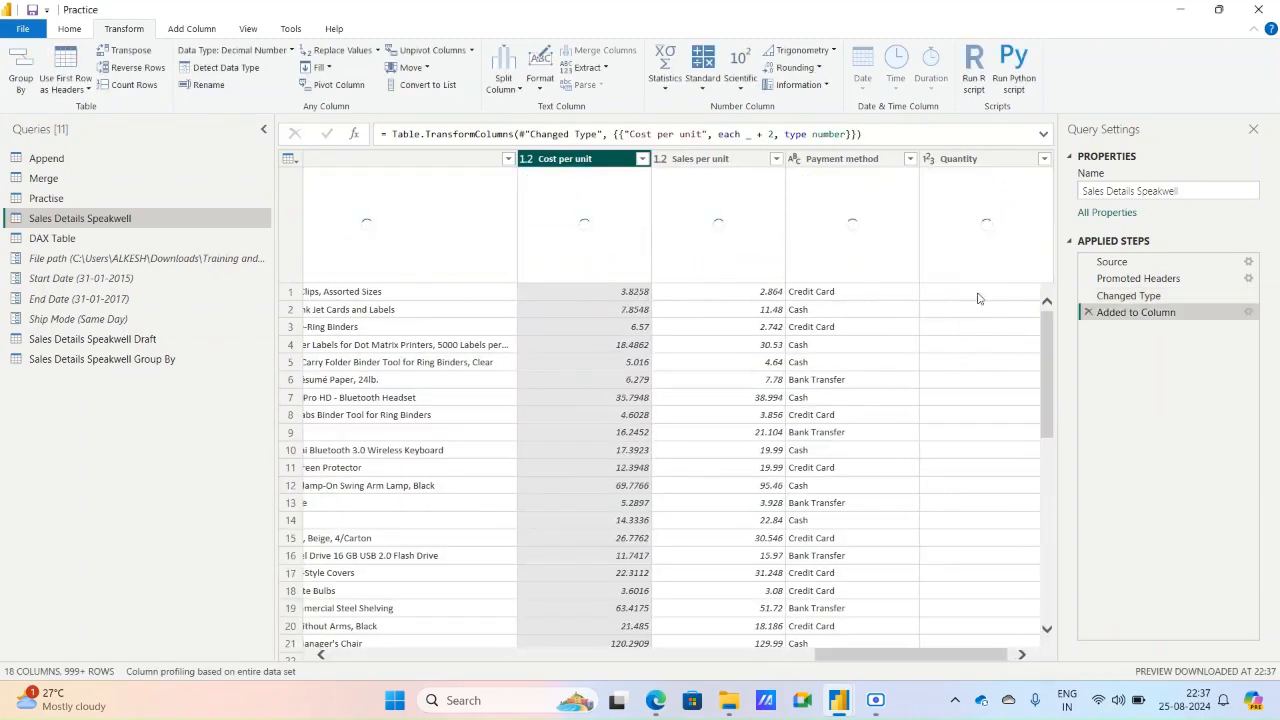
Compare the Cost per unit values between the Changed Type and Added to Column steps, and remove the Added to Column step.
click(1107, 296)
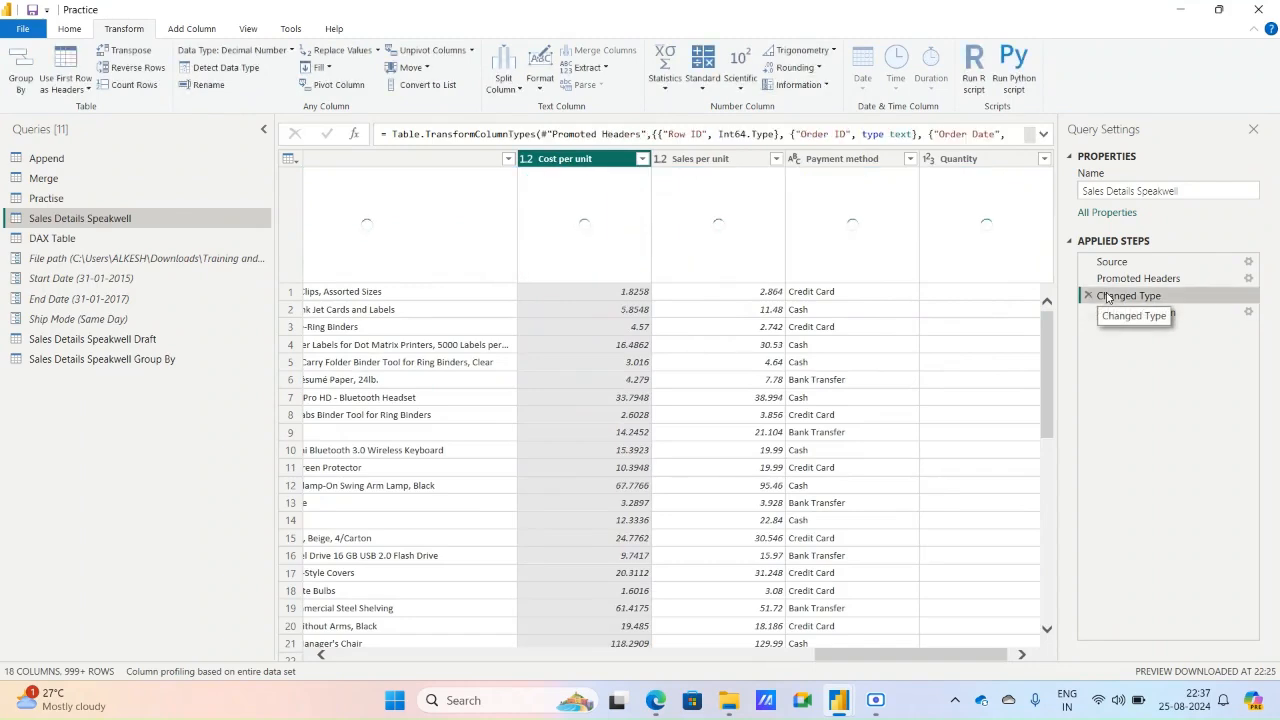
click(1113, 311)
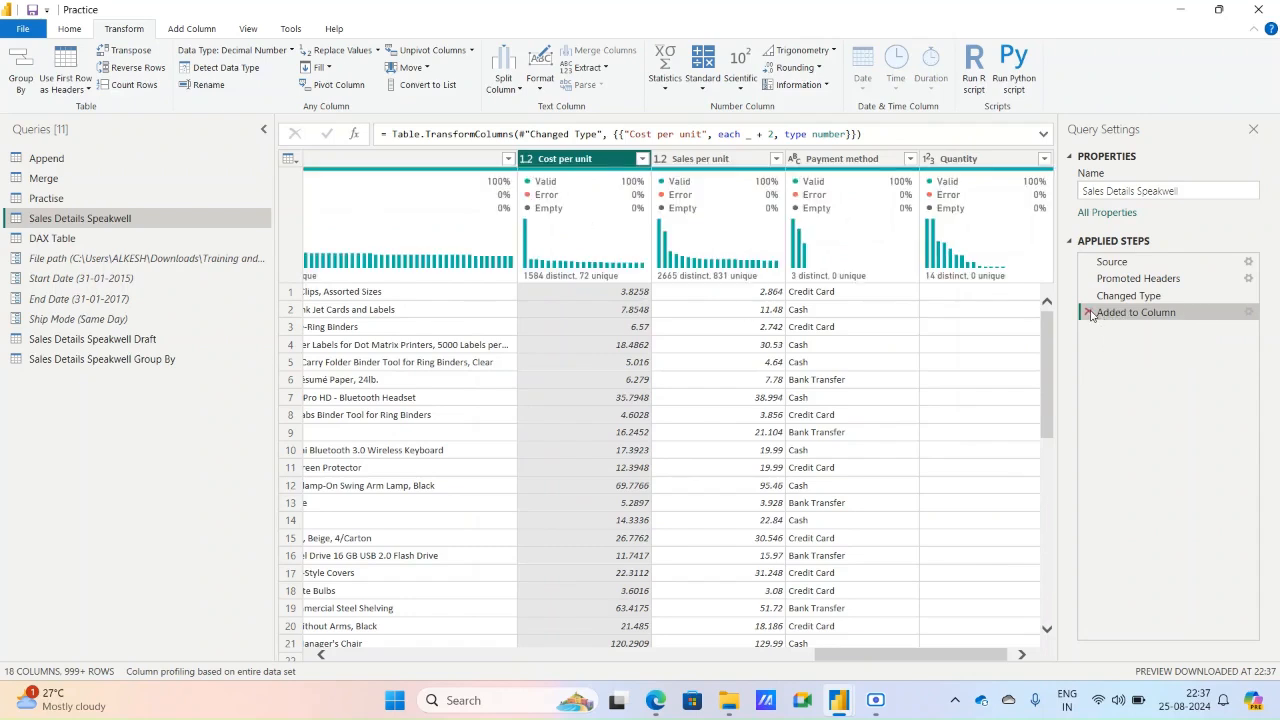
click(1088, 312)
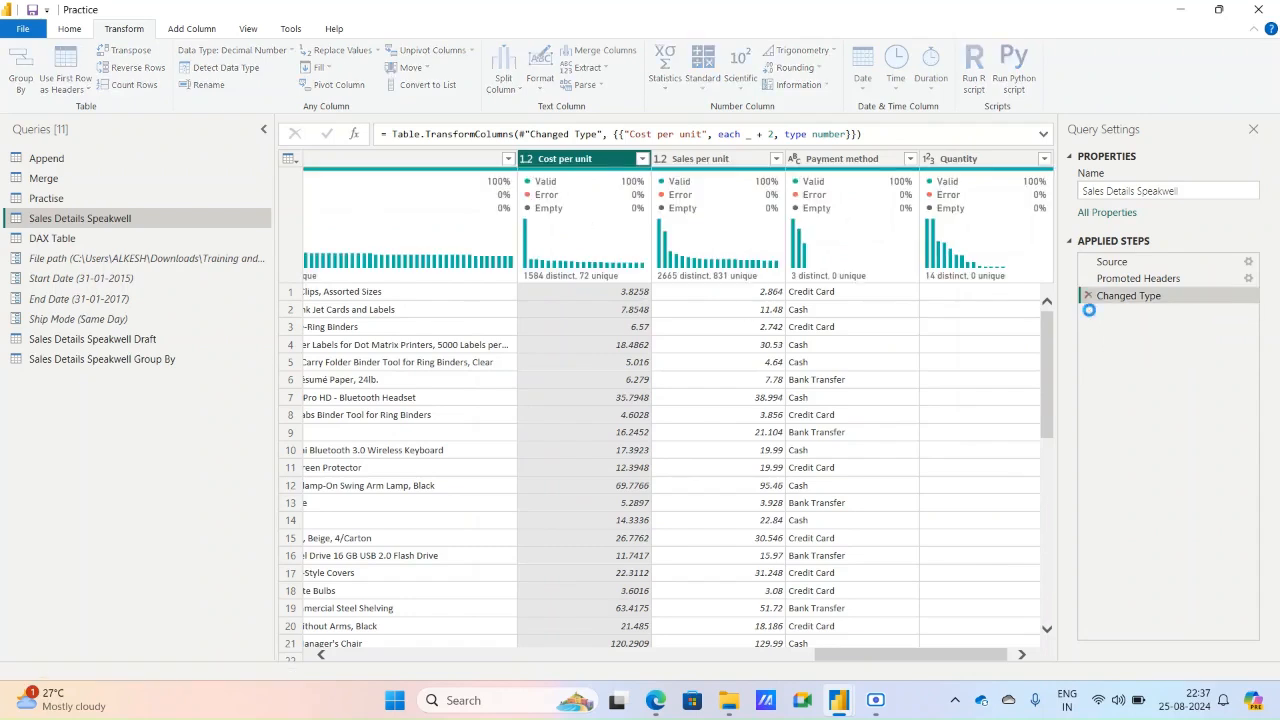
Multiply every value in the Cost per unit column by 3, and remove the resulting applied step.
click(703, 90)
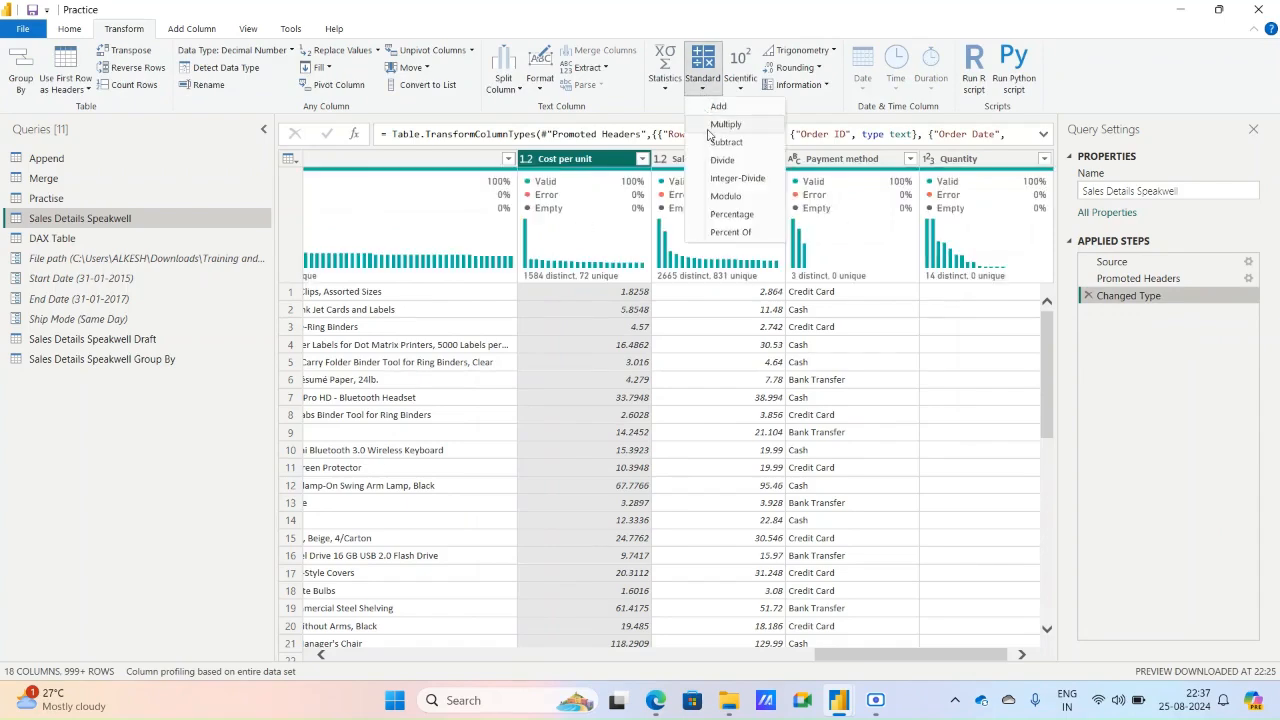
click(709, 127)
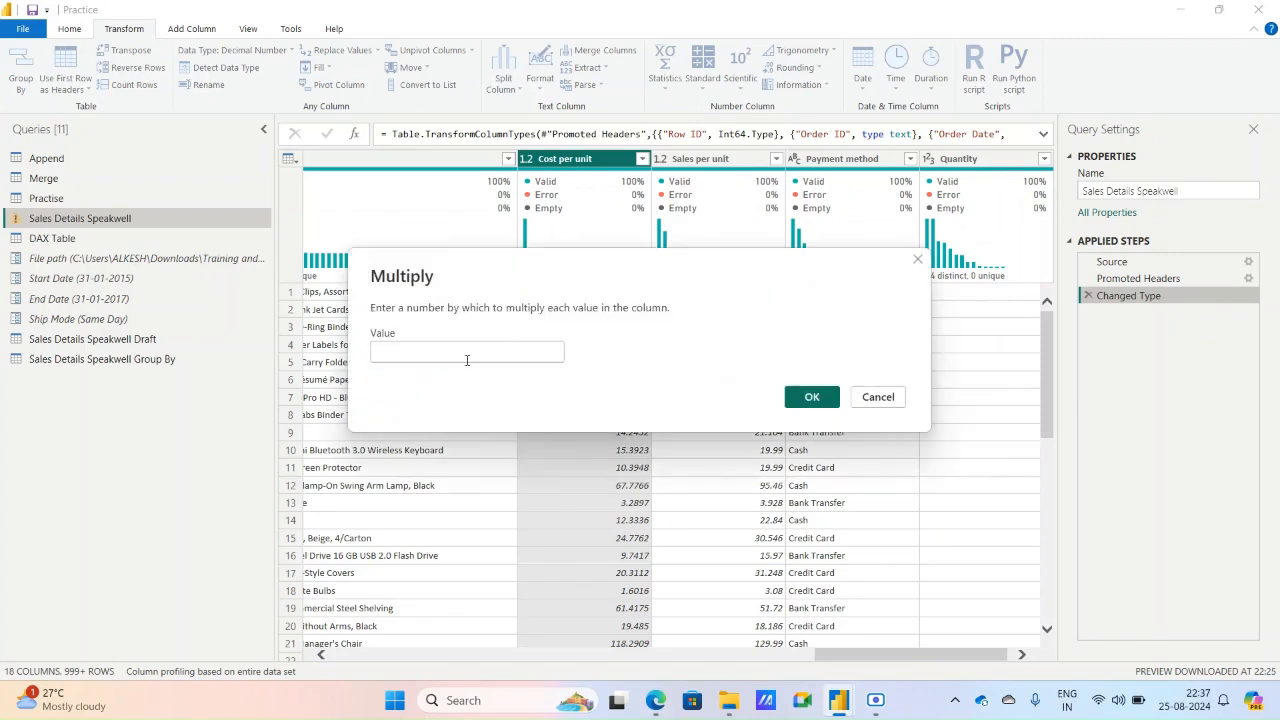
click(466, 358)
text(3)
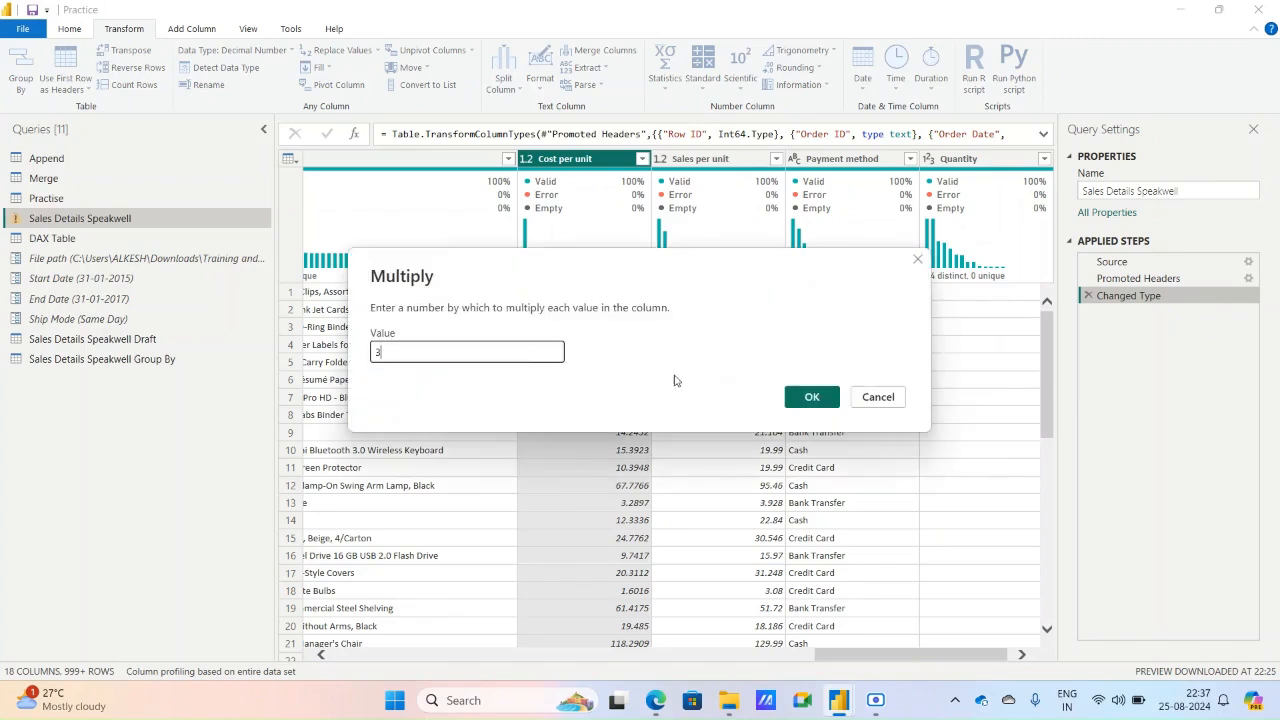
click(810, 396)
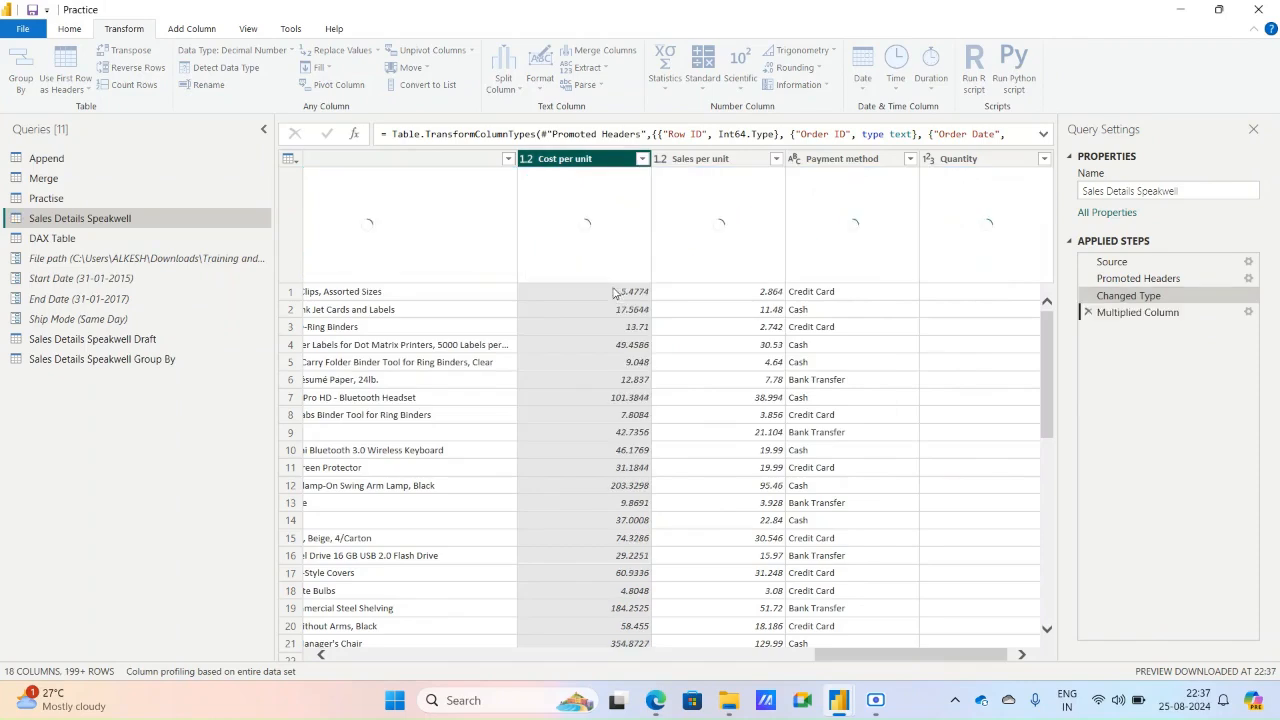
click(1088, 313)
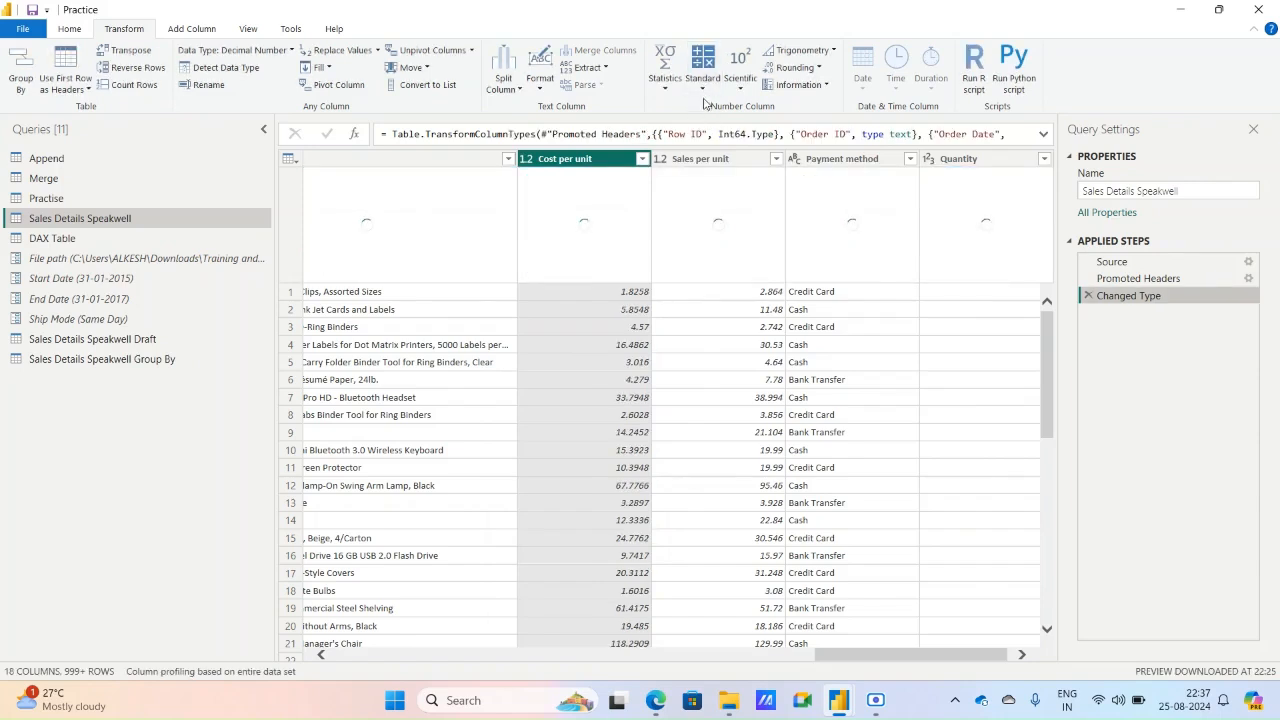
click(705, 82)
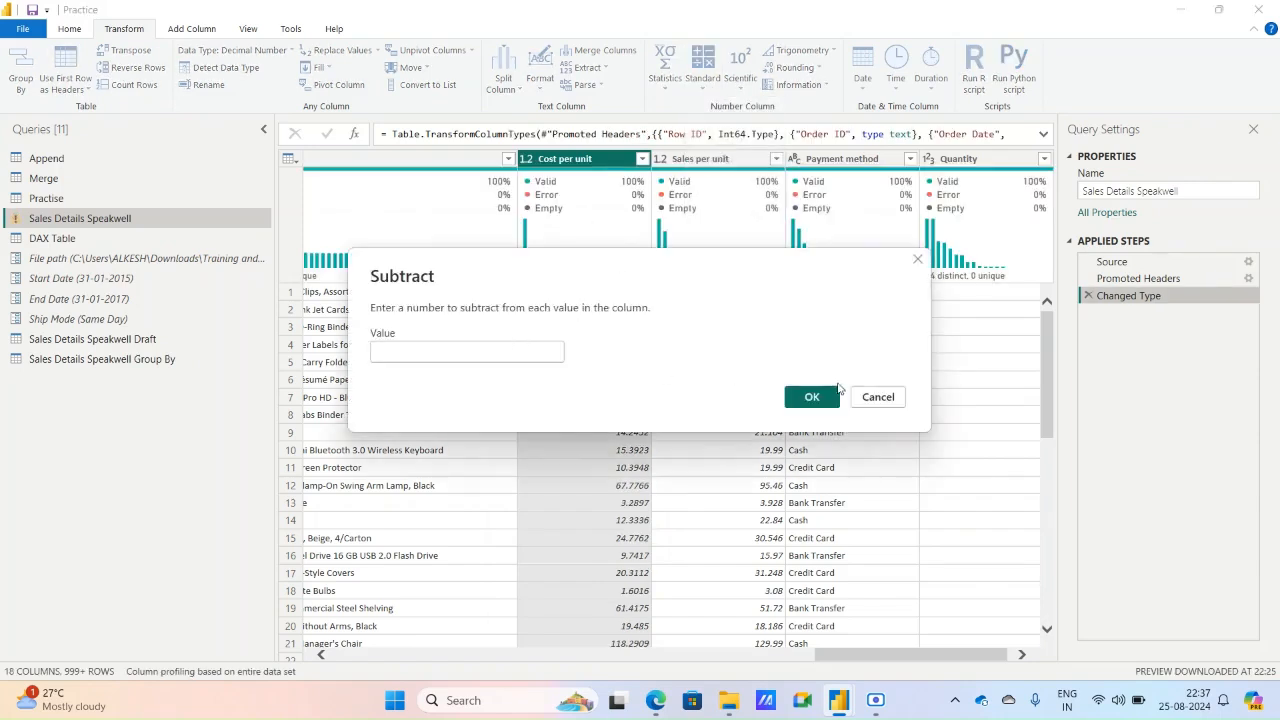
click(878, 397)
click(703, 80)
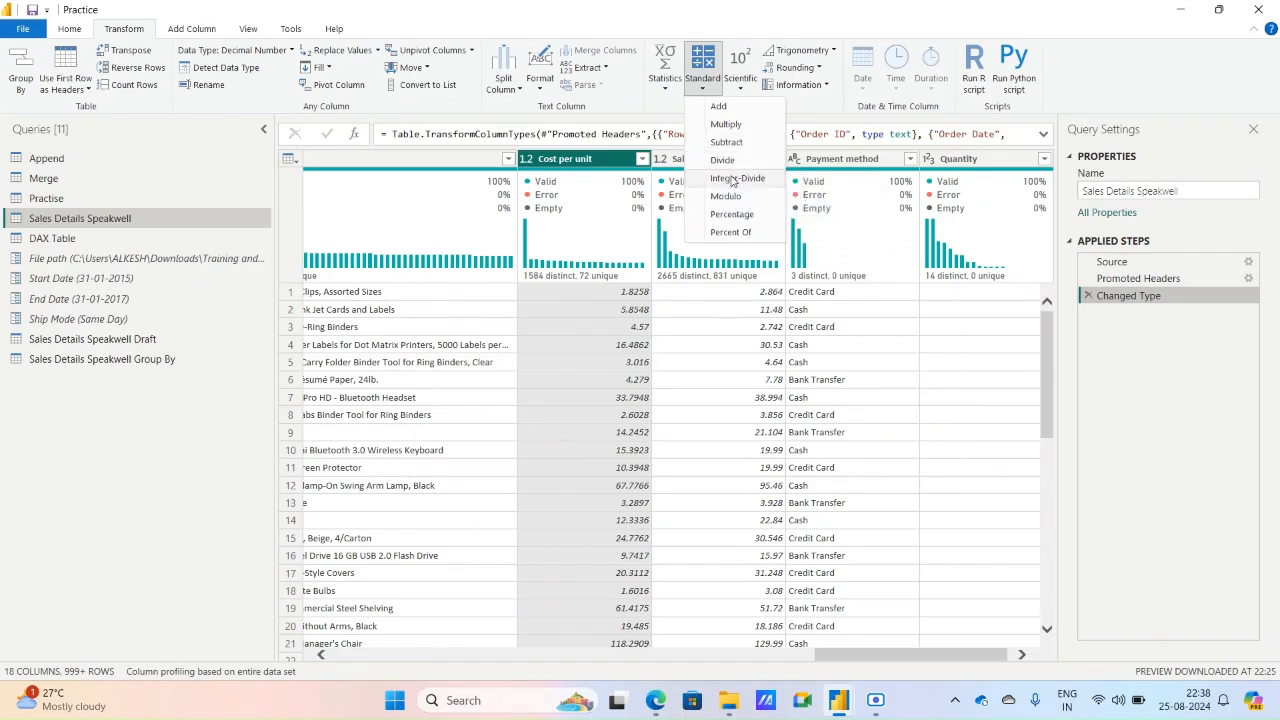
click(733, 179)
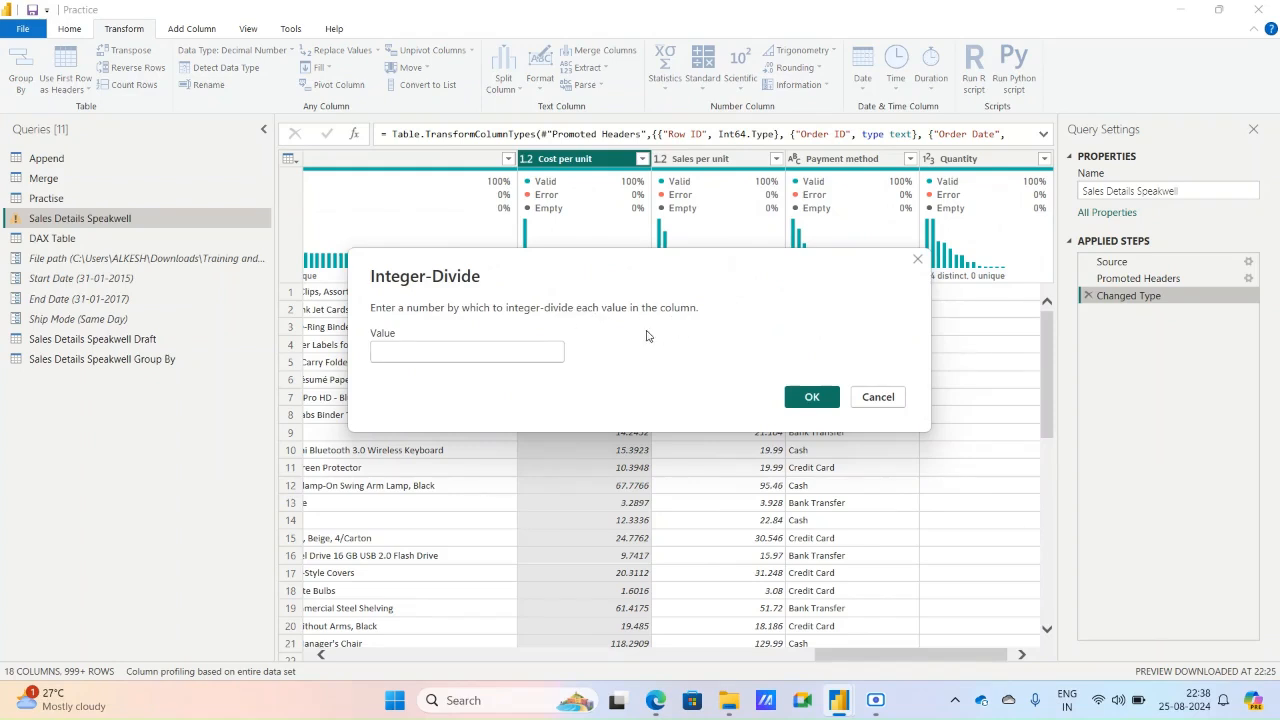
click(878, 397)
Integer-divide the Cost per unit column by 3, and remove the resulting applied step.
click(703, 72)
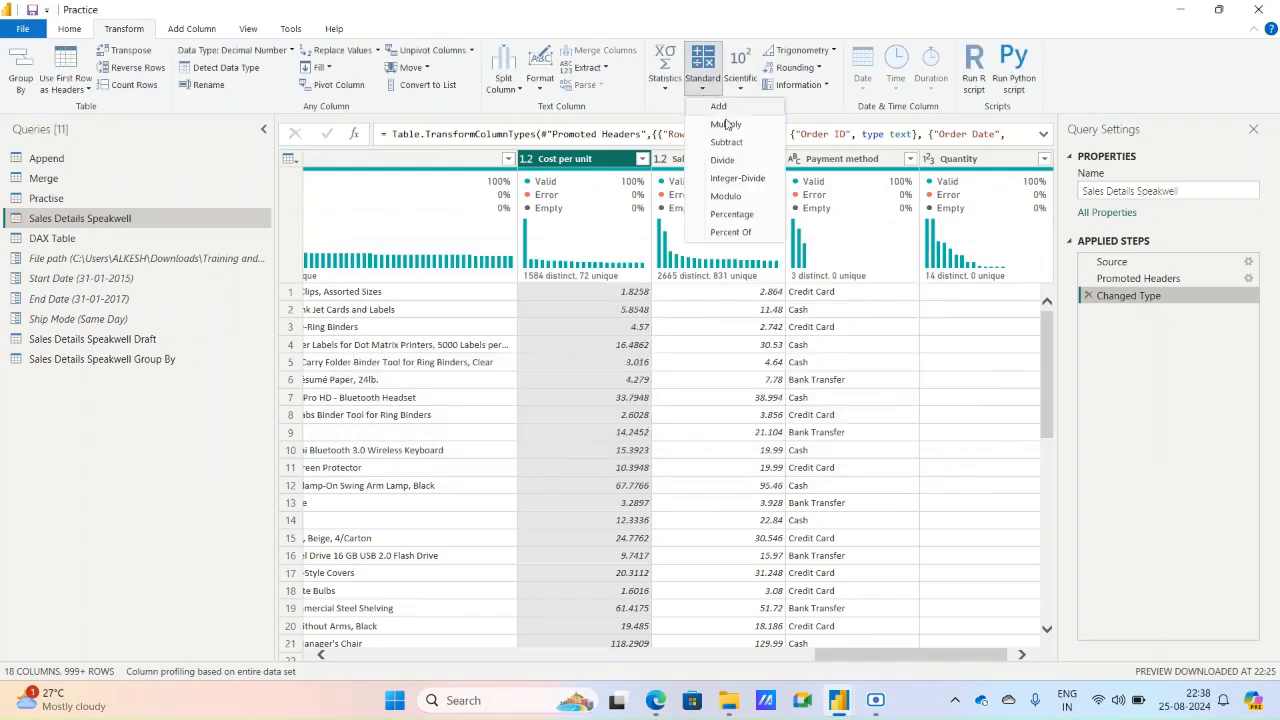
click(740, 179)
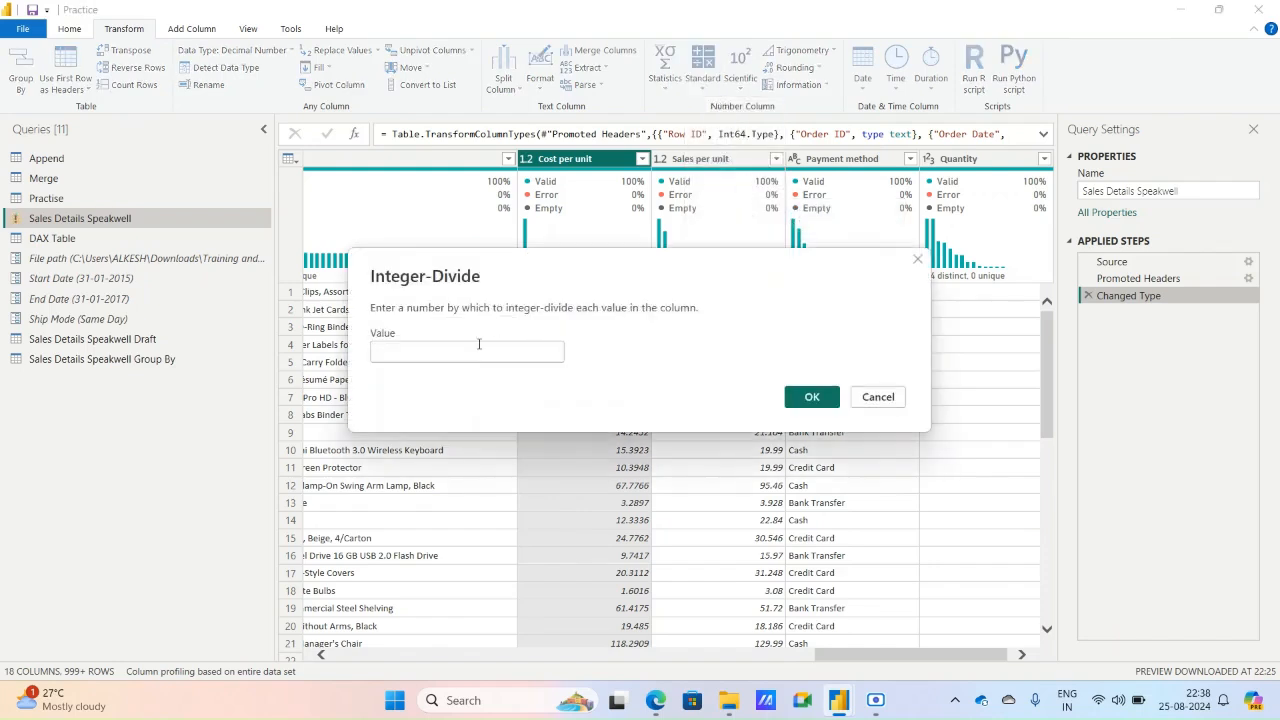
text(3)
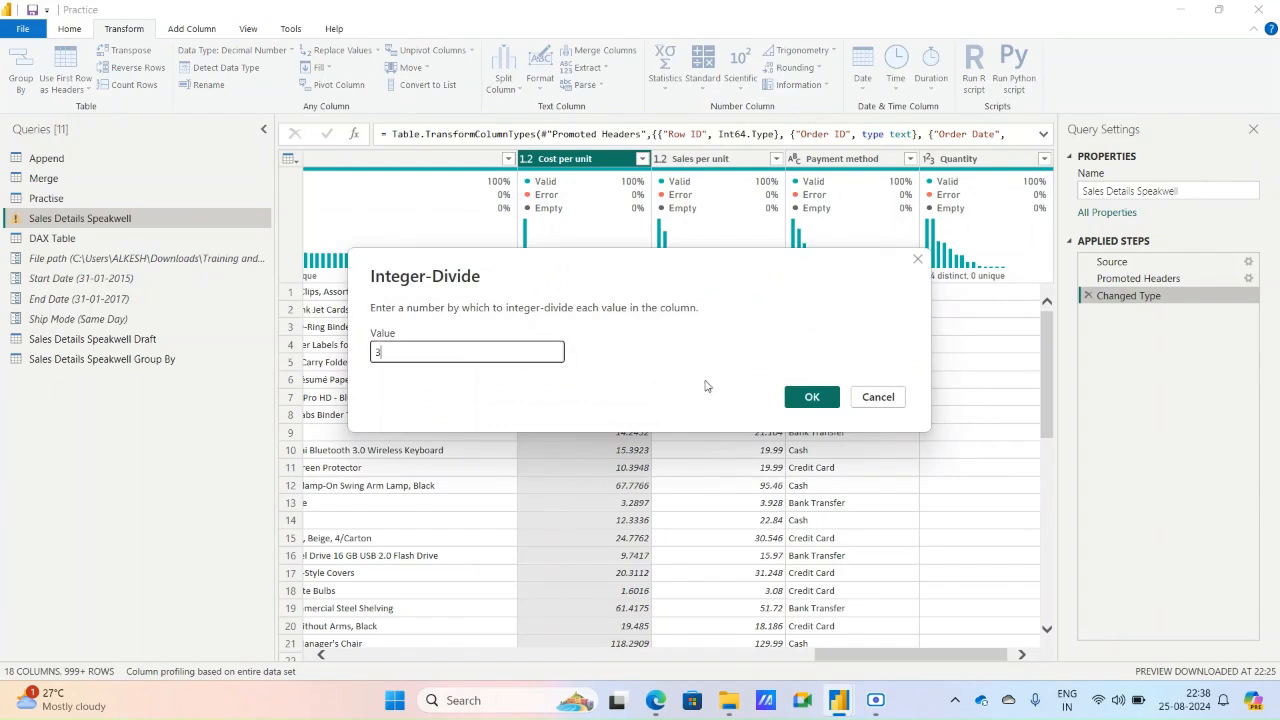
click(834, 400)
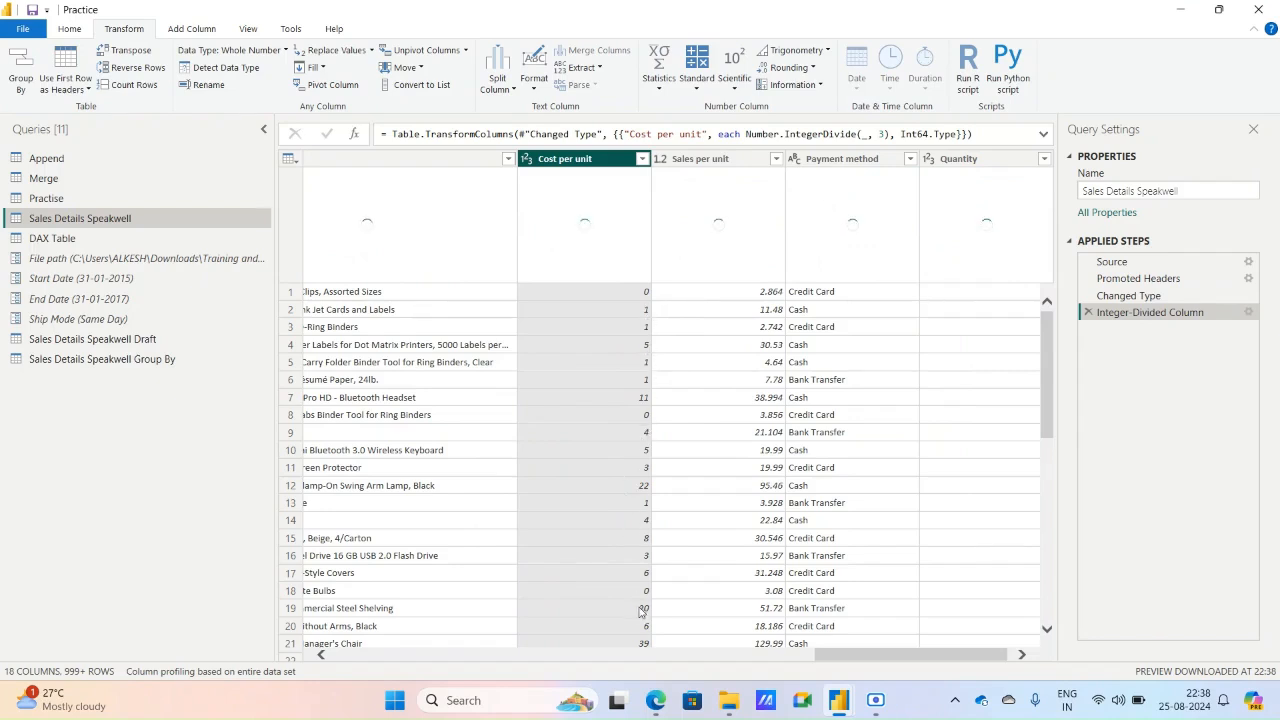
click(1088, 313)
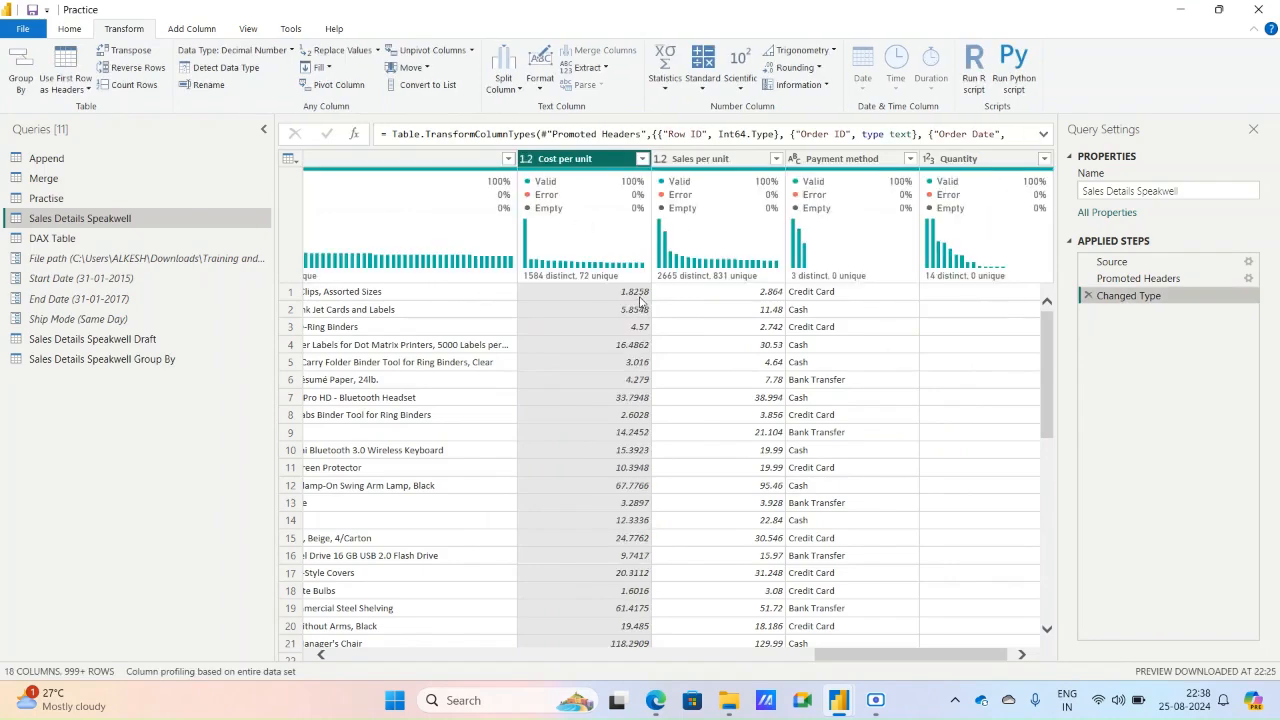
Apply the Modulo operation with a value of 4 to the Cost per unit column, and return to the Changed Type step for comparison.
click(714, 90)
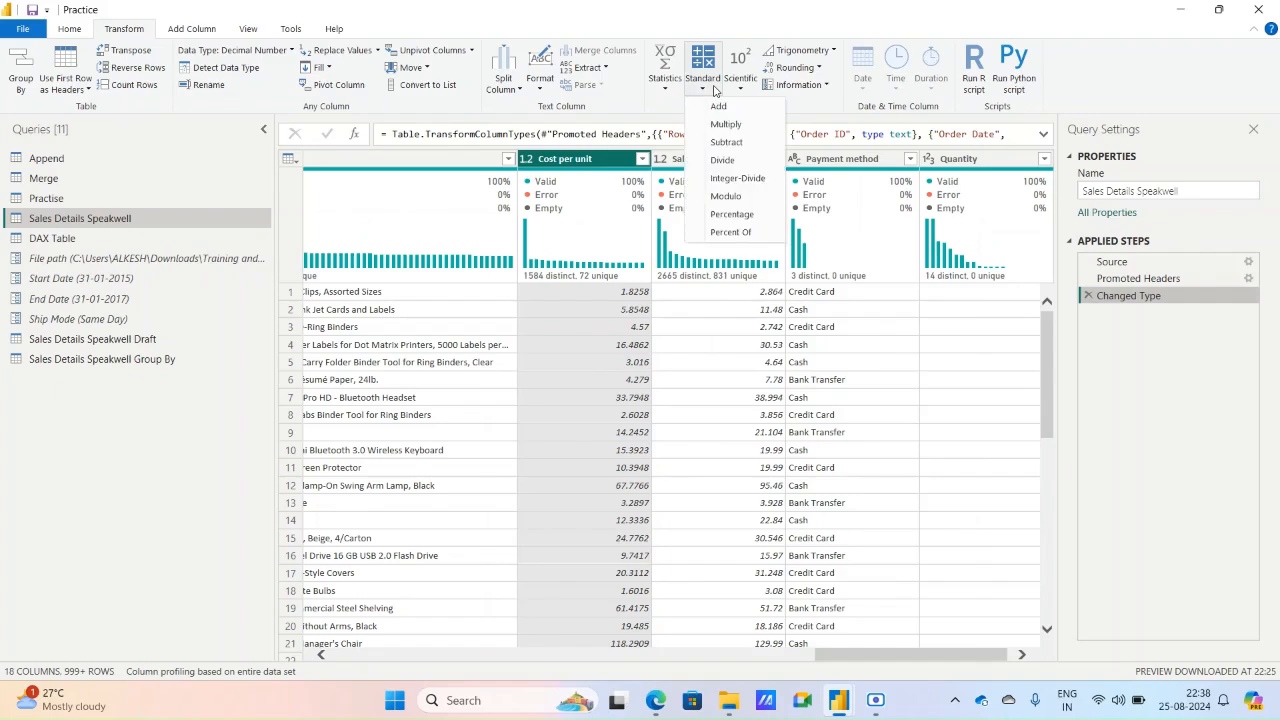
click(731, 197)
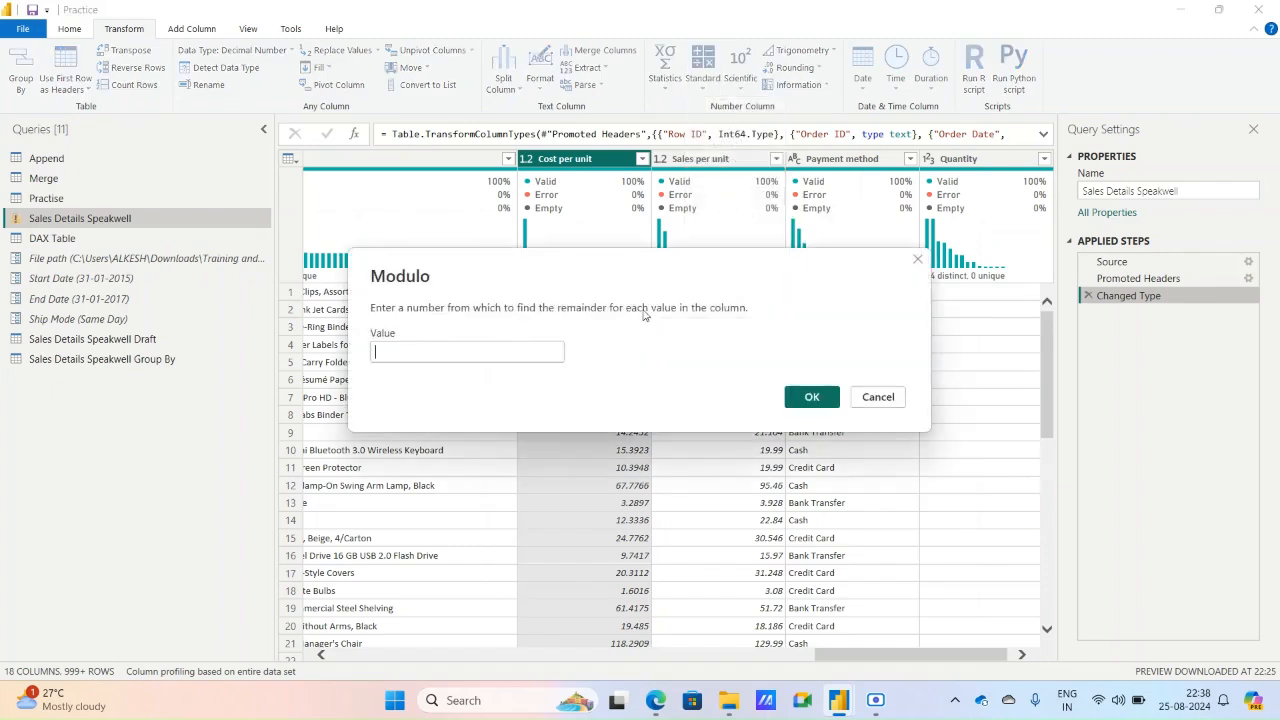
text(4)
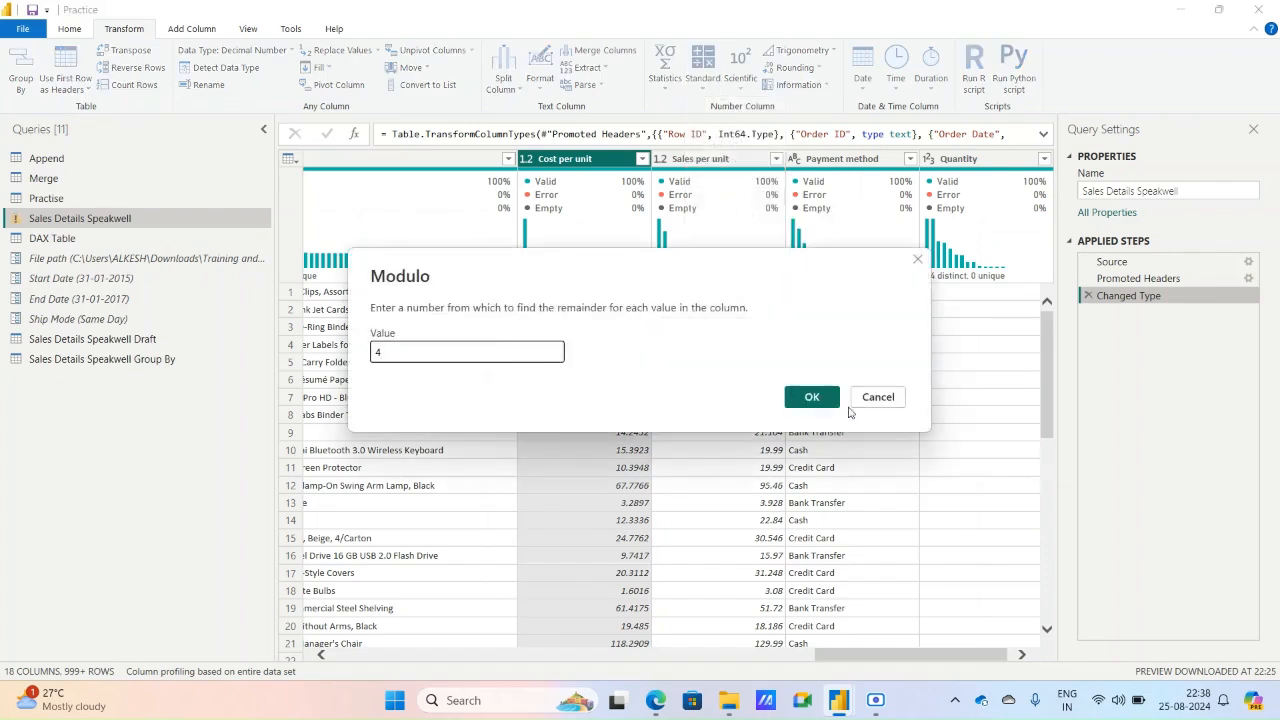
click(812, 397)
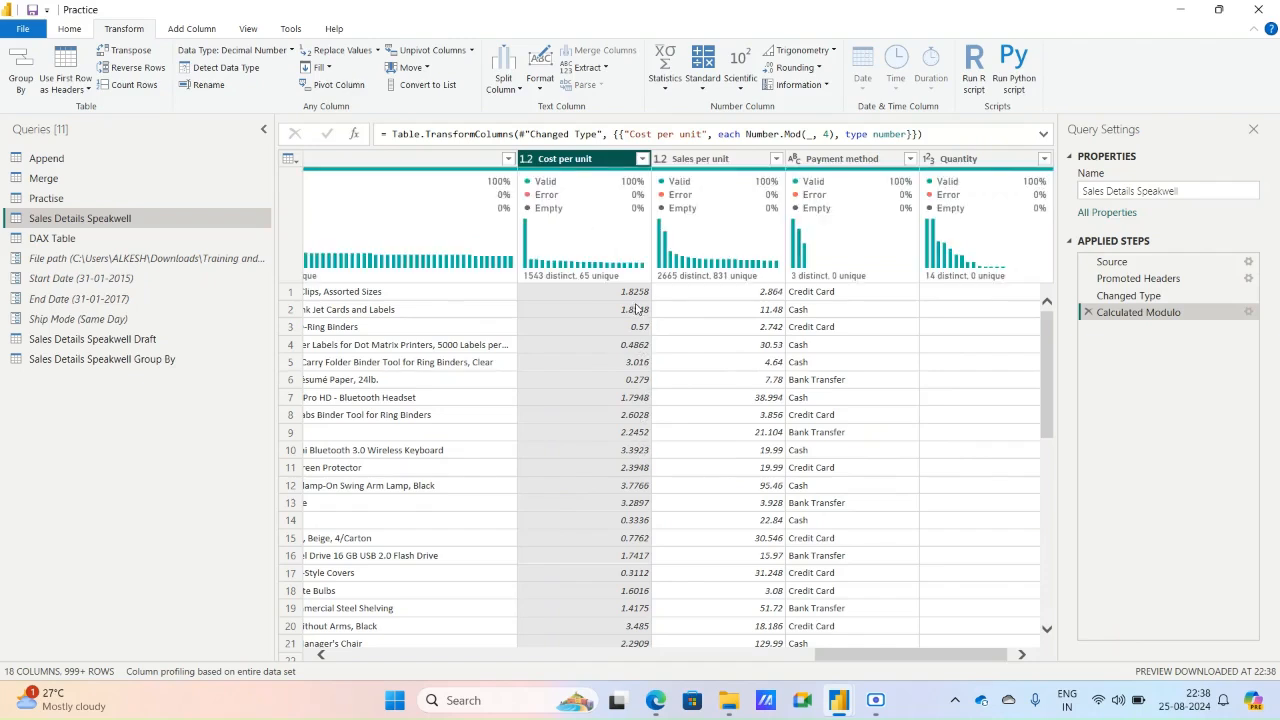
click(1127, 296)
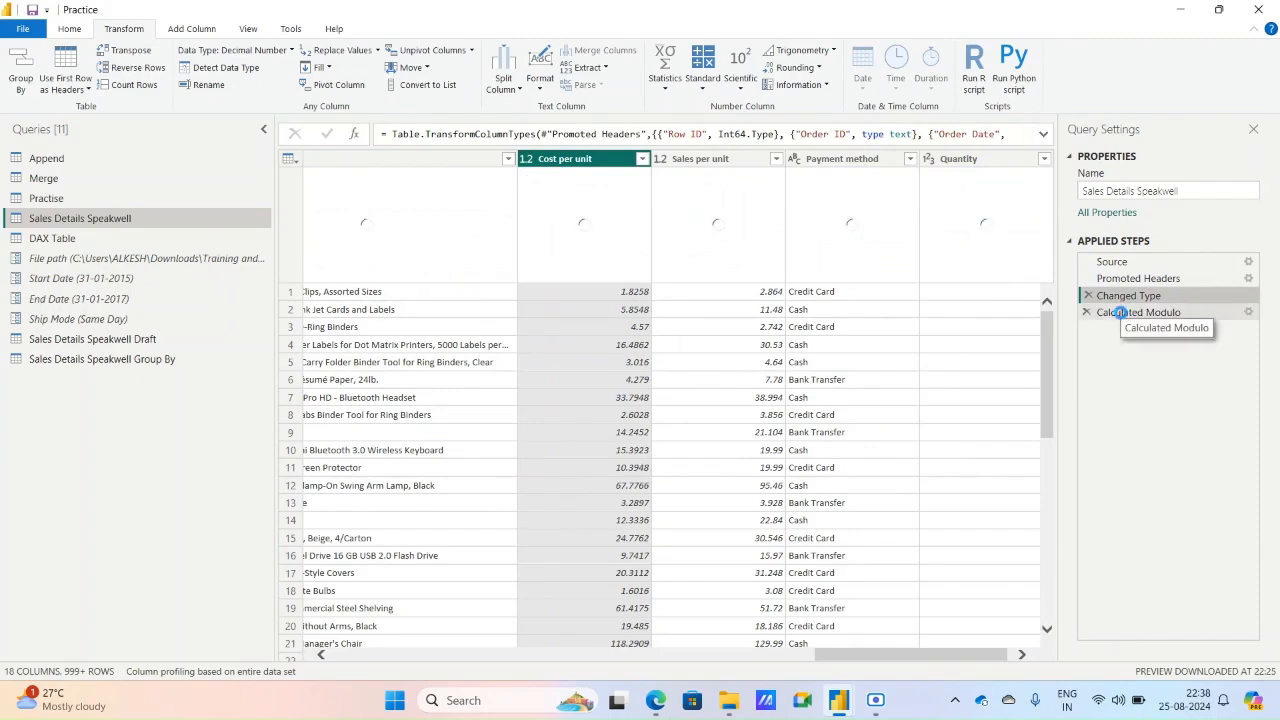
Change the value of the Calculated Modulo step on the Cost per unit column to 2.
click(1122, 314)
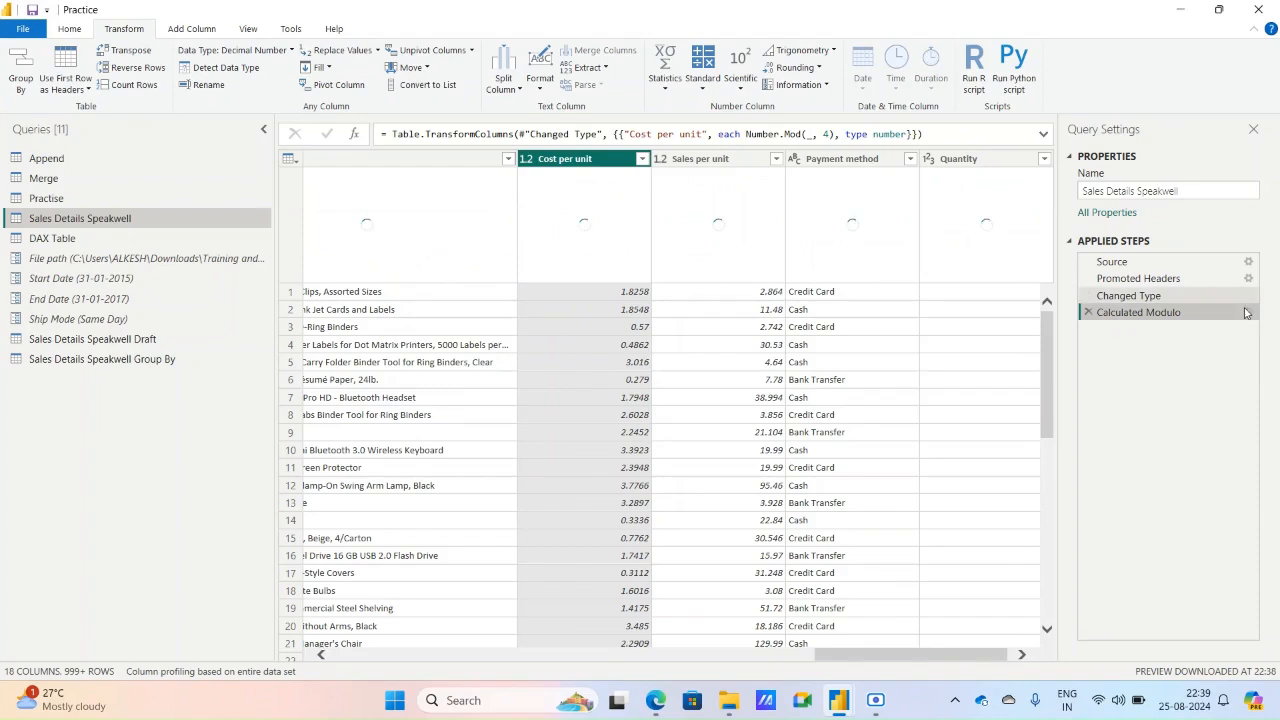
click(1248, 313)
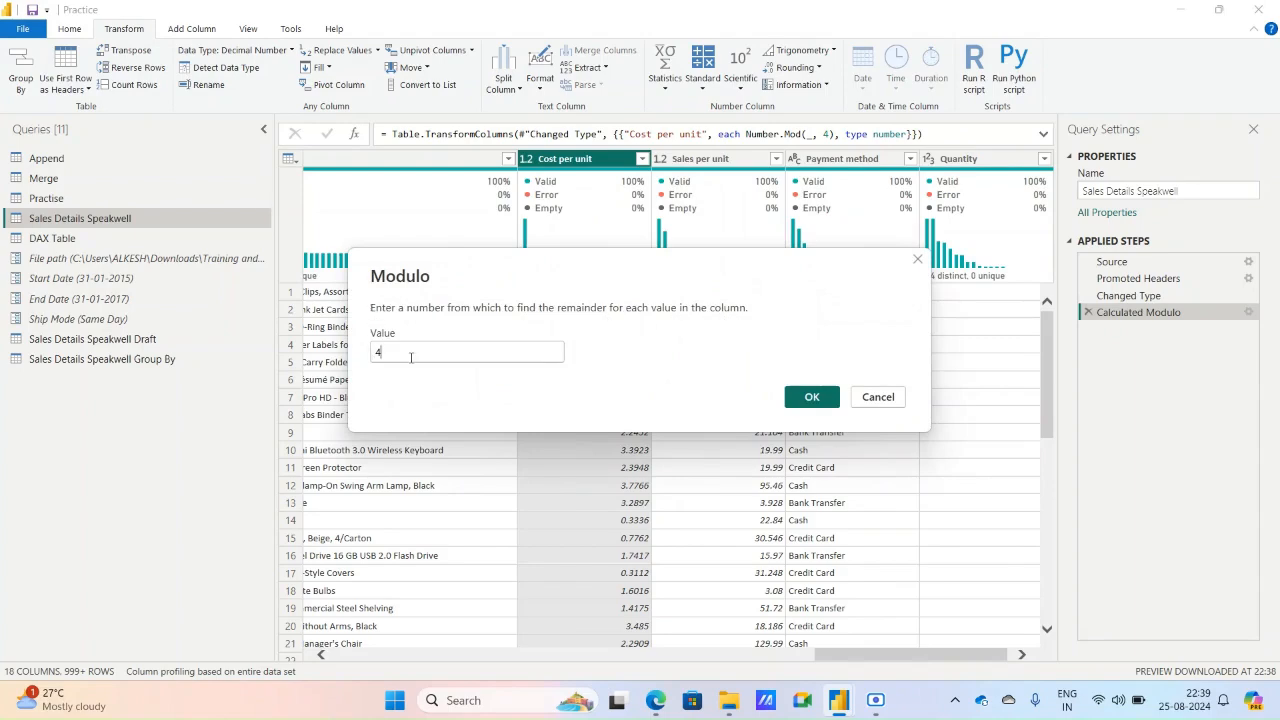
key(BackSpace)
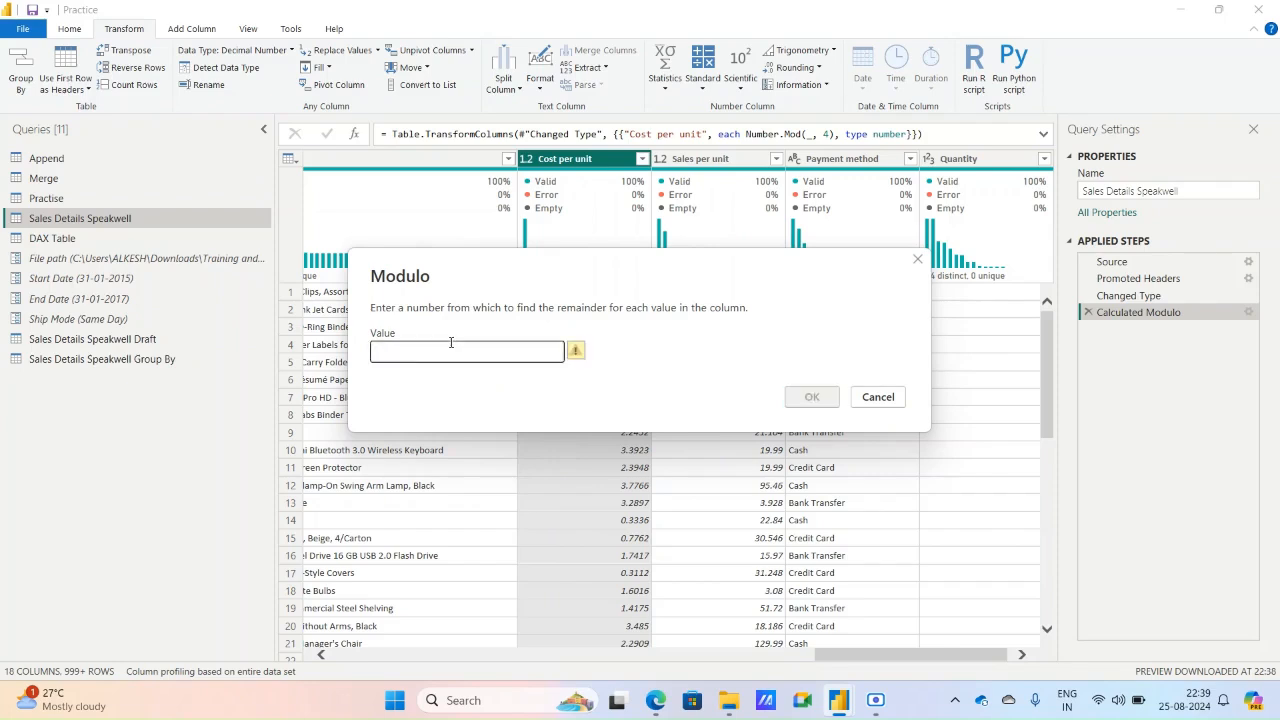
key(Return)
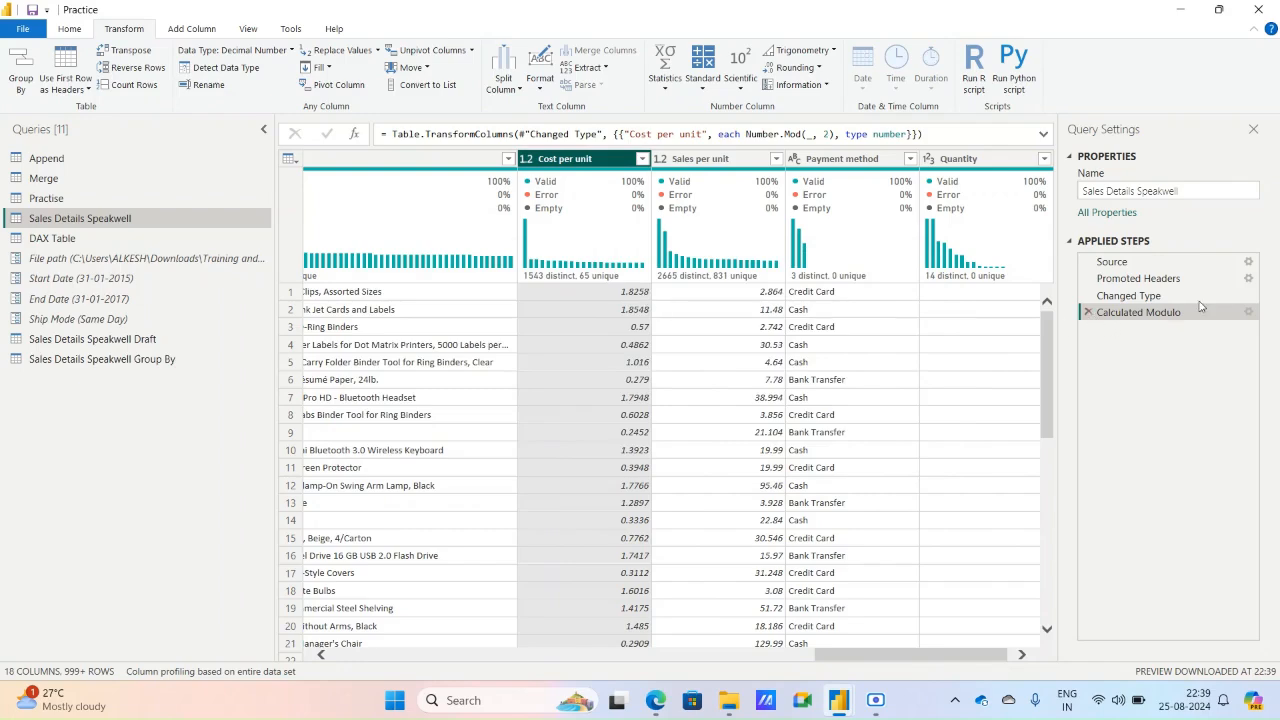
click(1248, 313)
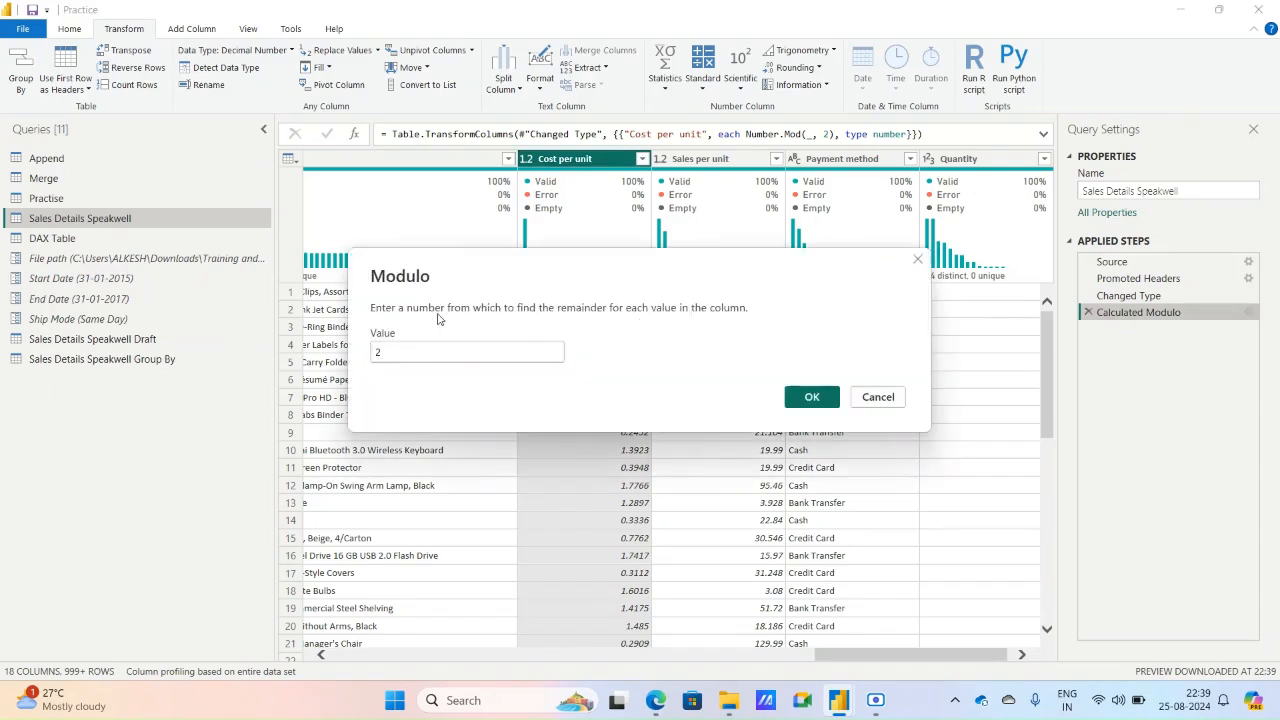
click(792, 402)
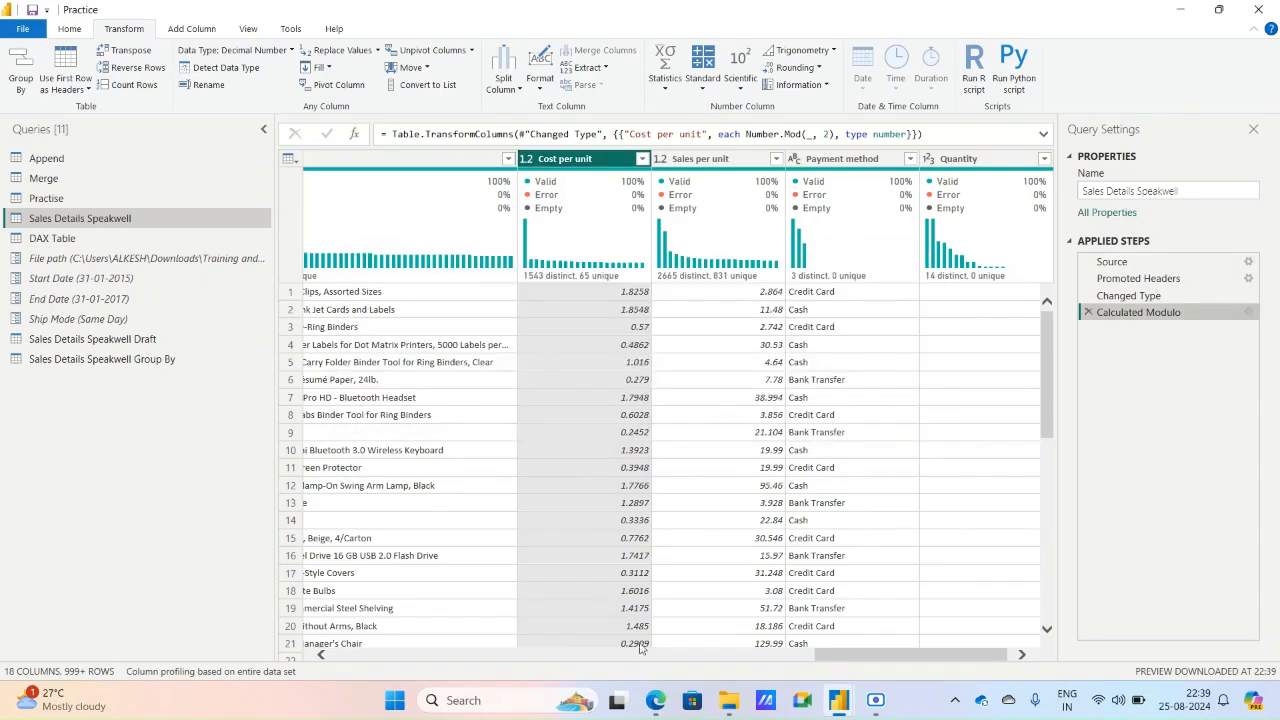
Switch to the Edge browser, search Google for "examples of modulo operation", and expand the AI Overview to read its examples.
mouse_move(655, 703)
click(565, 615)
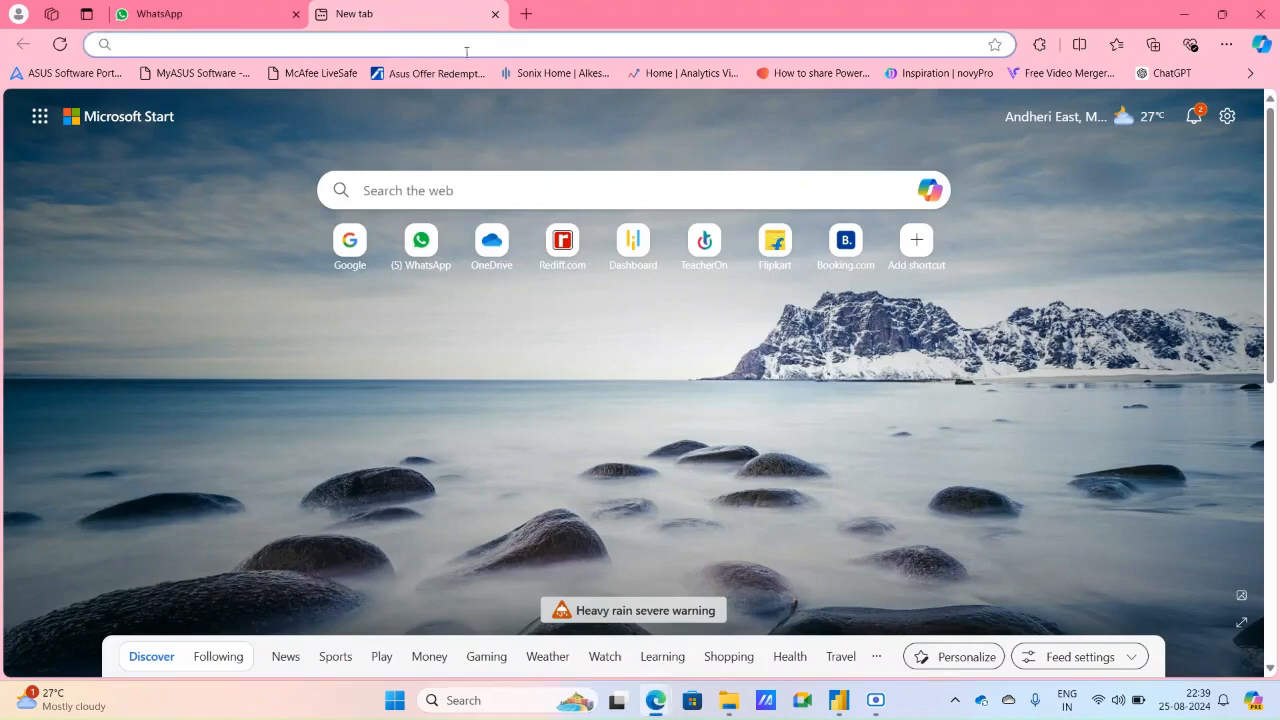
click(355, 249)
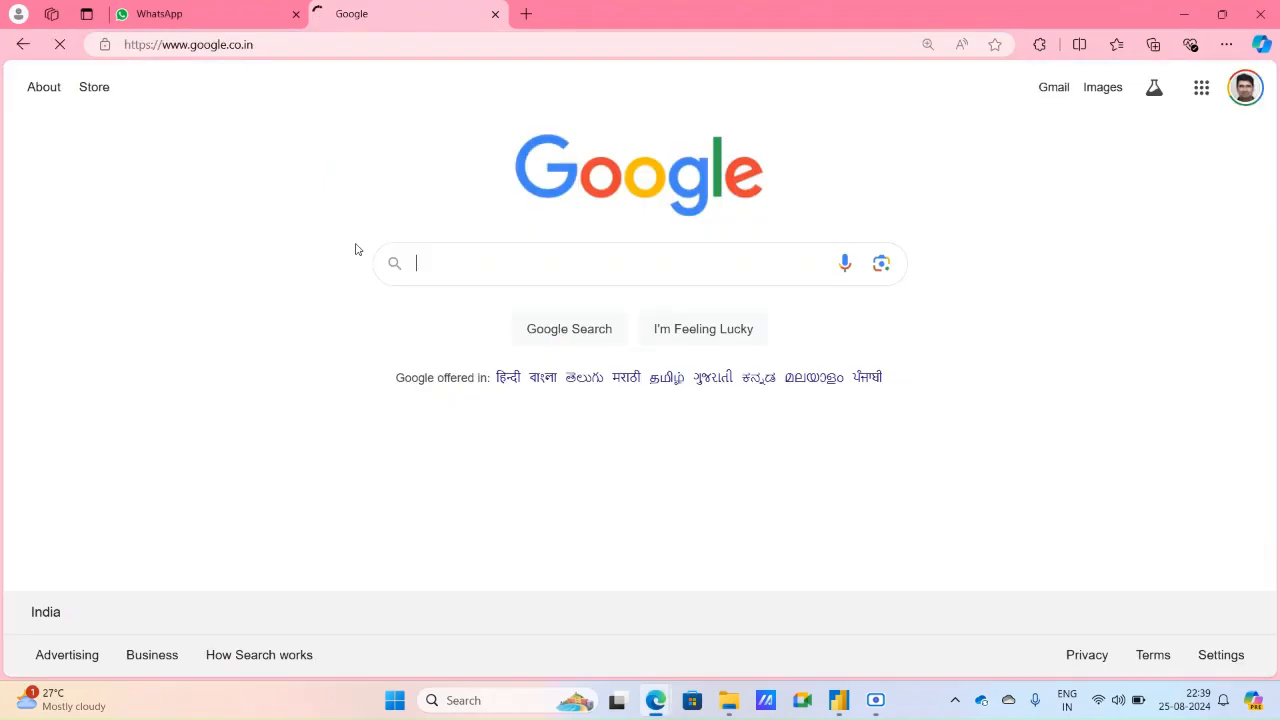
text(exam)
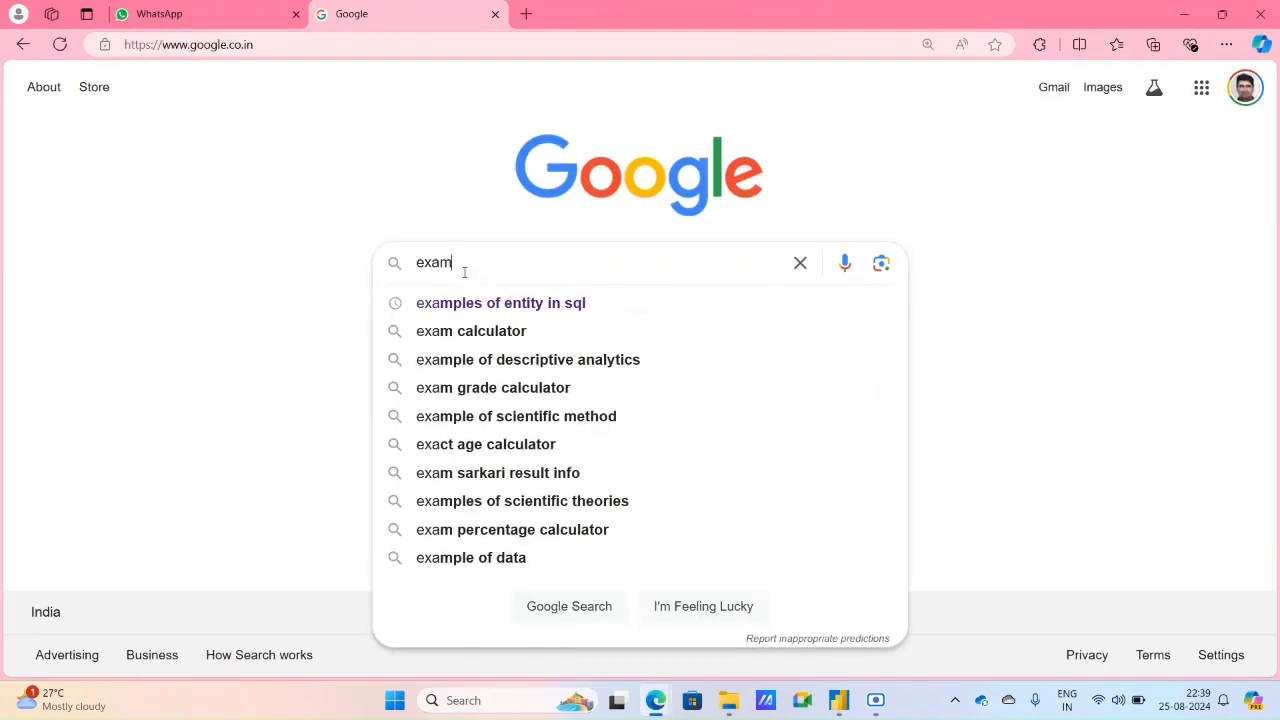
text(ples o)
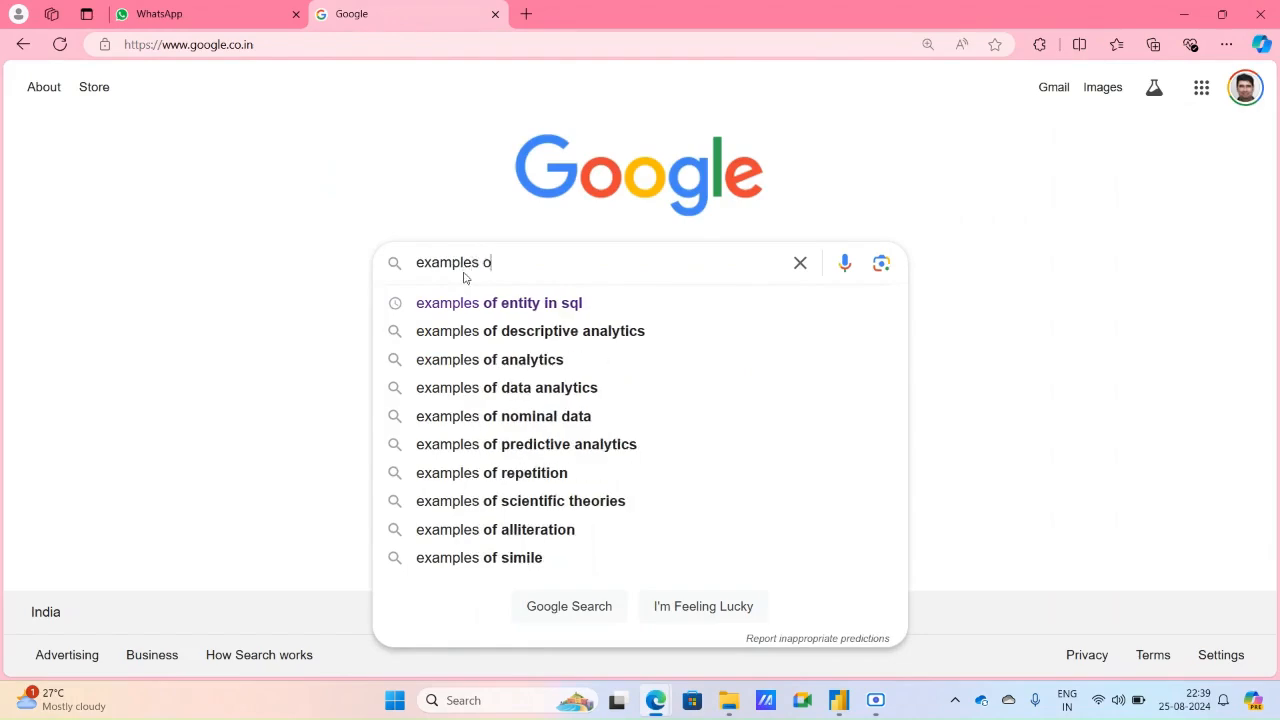
text(f modulo)
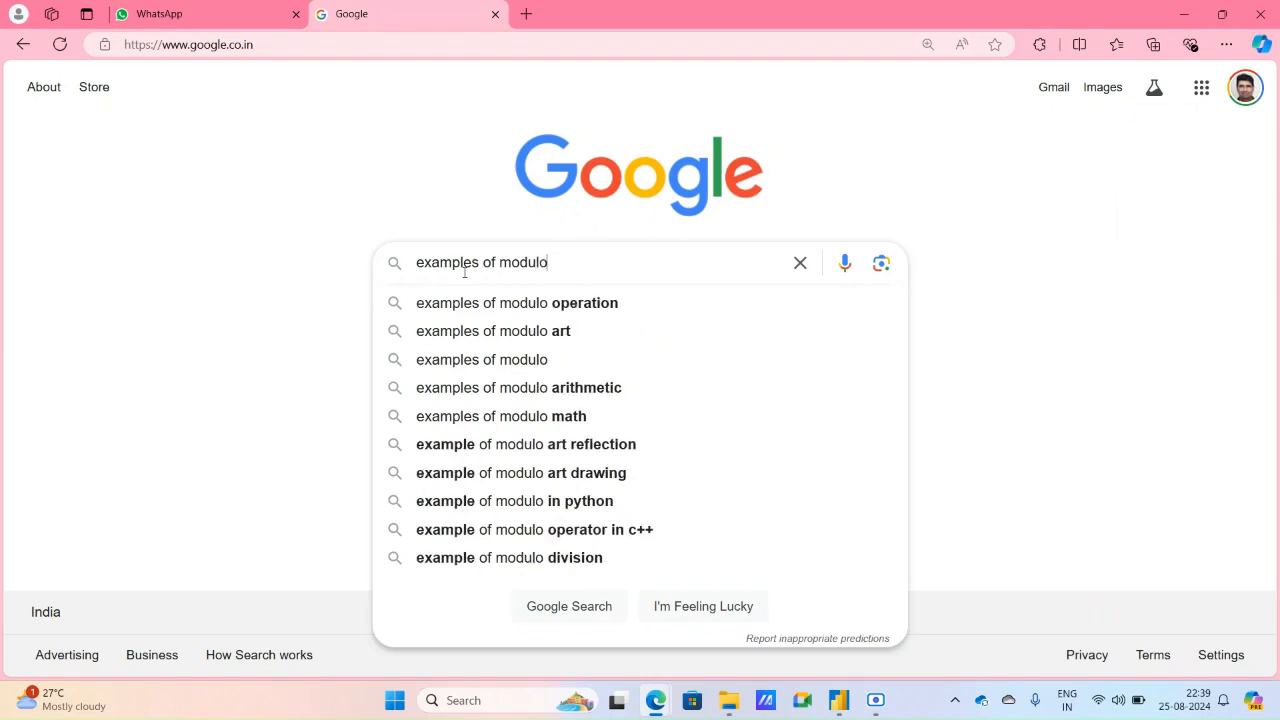
click(466, 306)
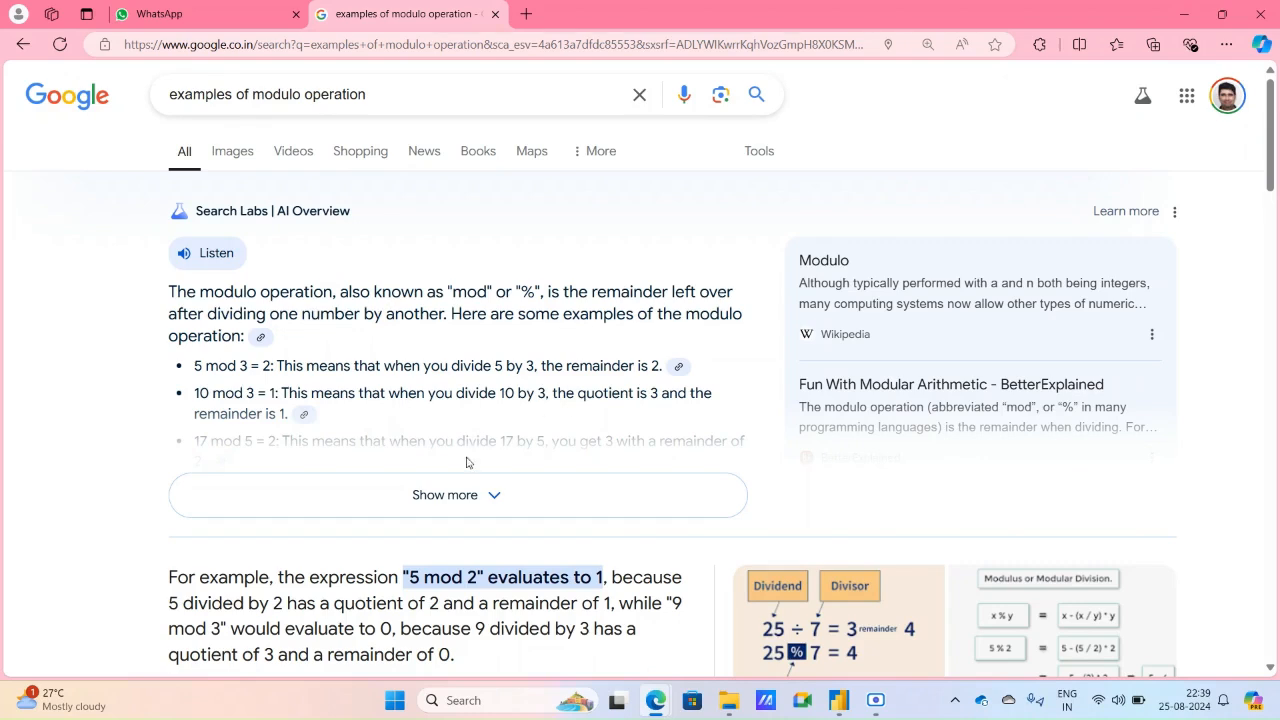
click(474, 494)
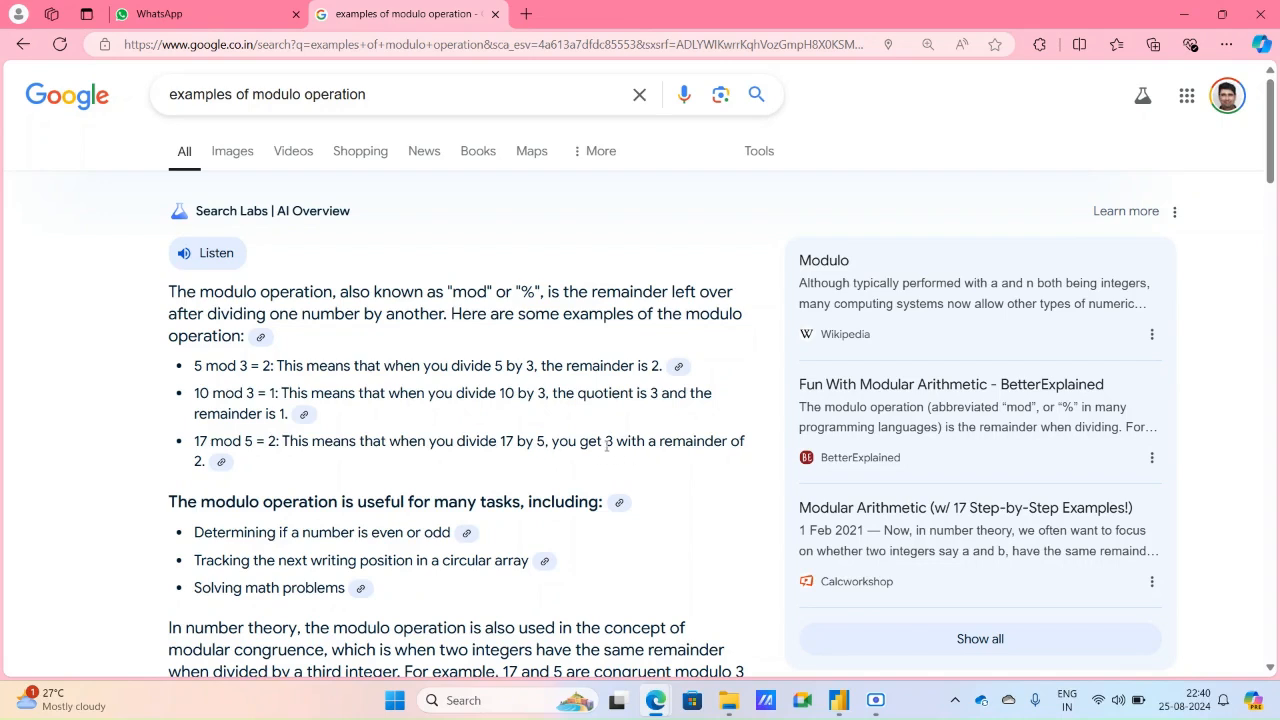
Open Calculator, divide 17 by 5 to check the modulo example, and close Calculator.
click(487, 700)
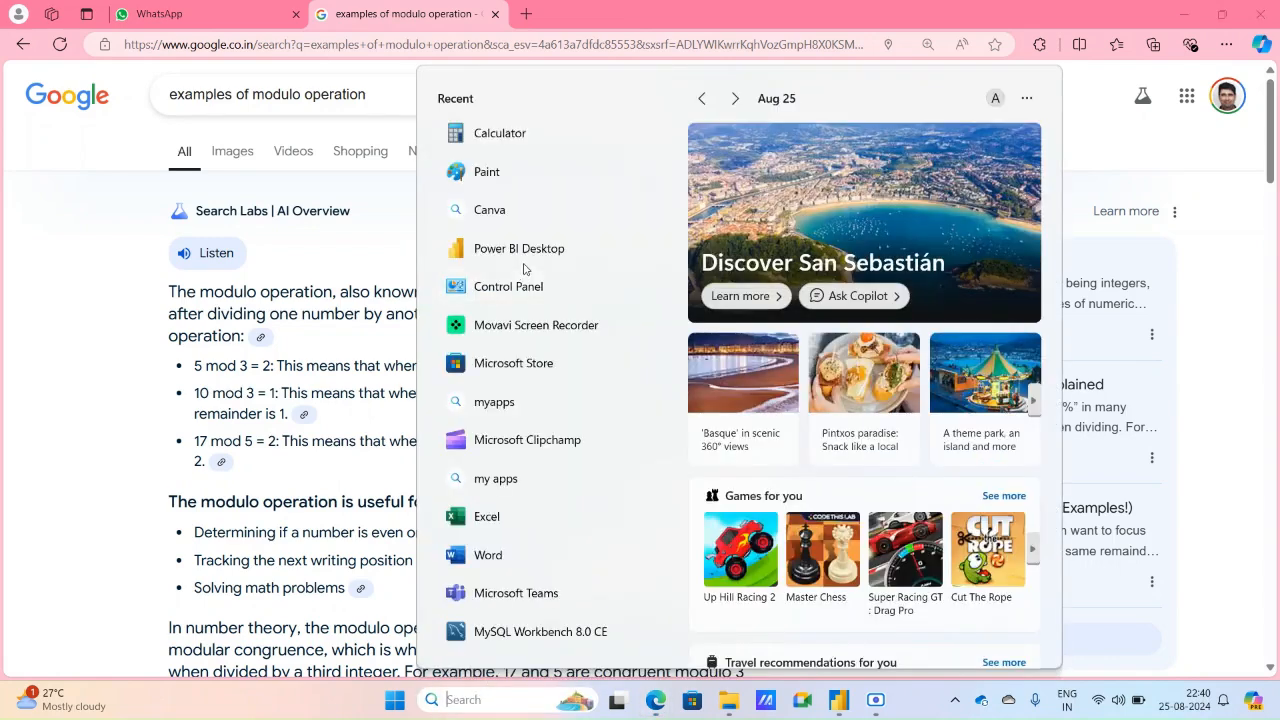
click(523, 132)
click(641, 490)
click(632, 415)
click(845, 370)
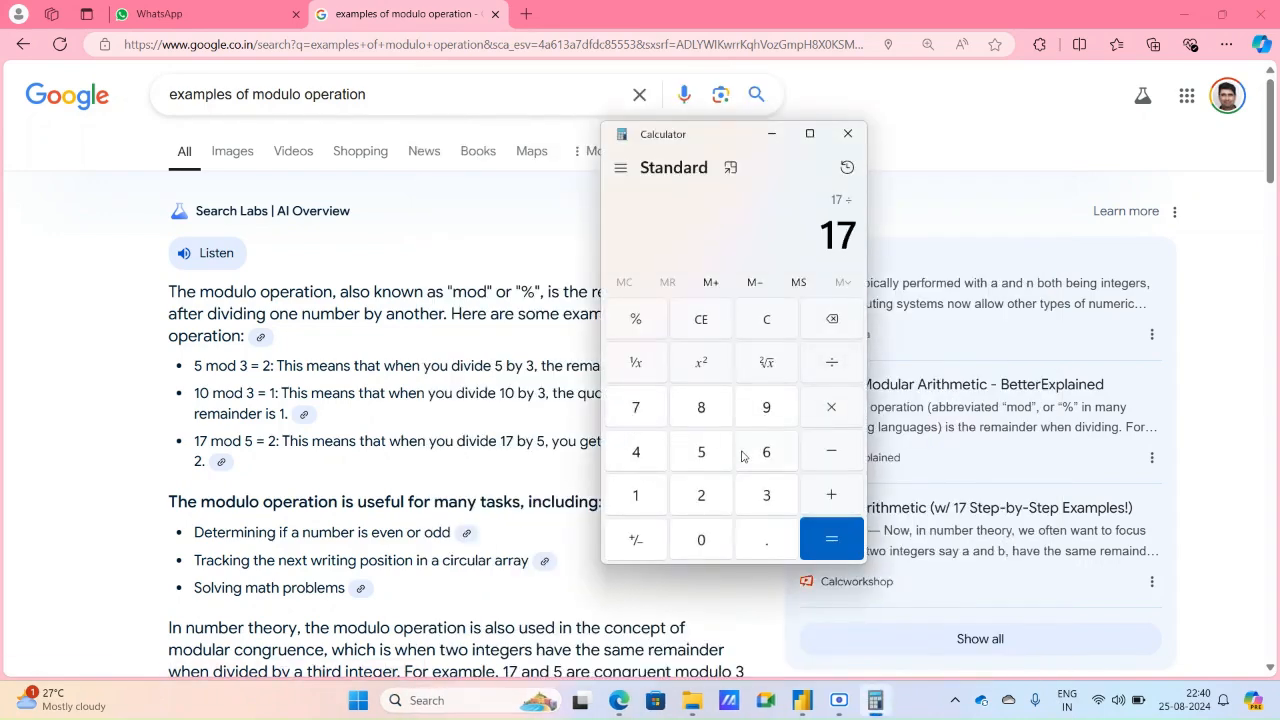
click(714, 452)
click(845, 540)
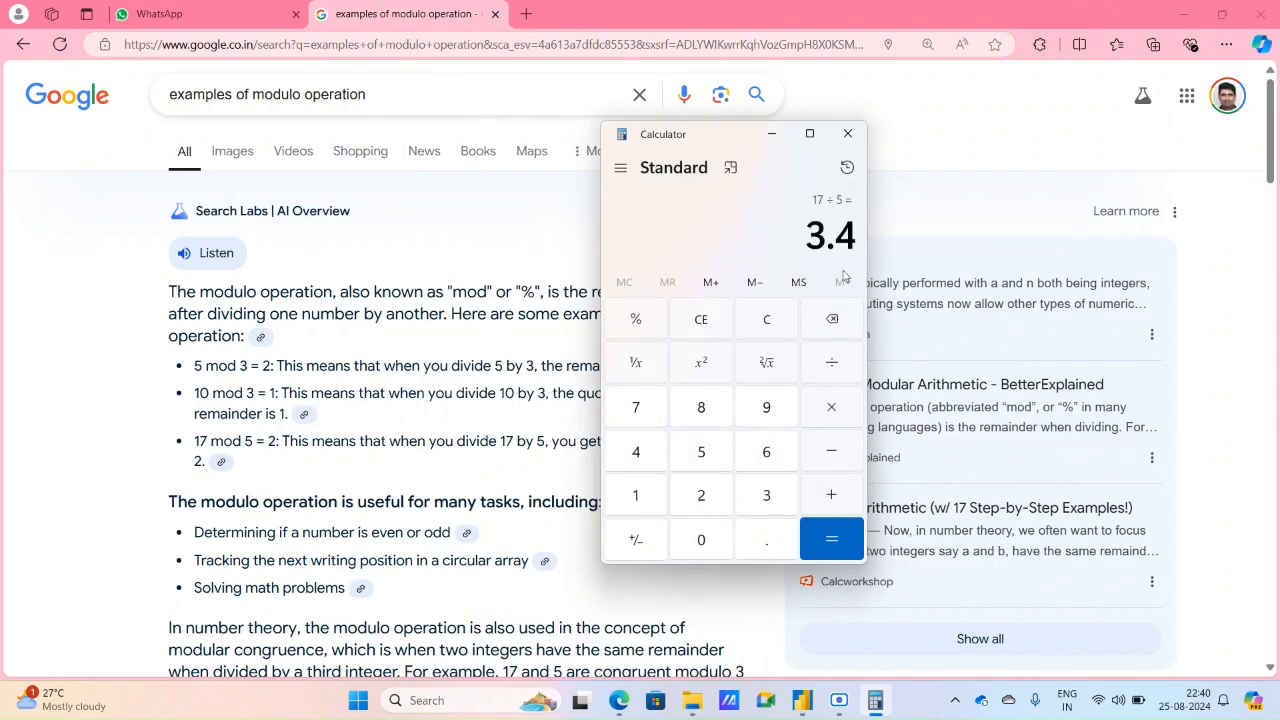
click(848, 134)
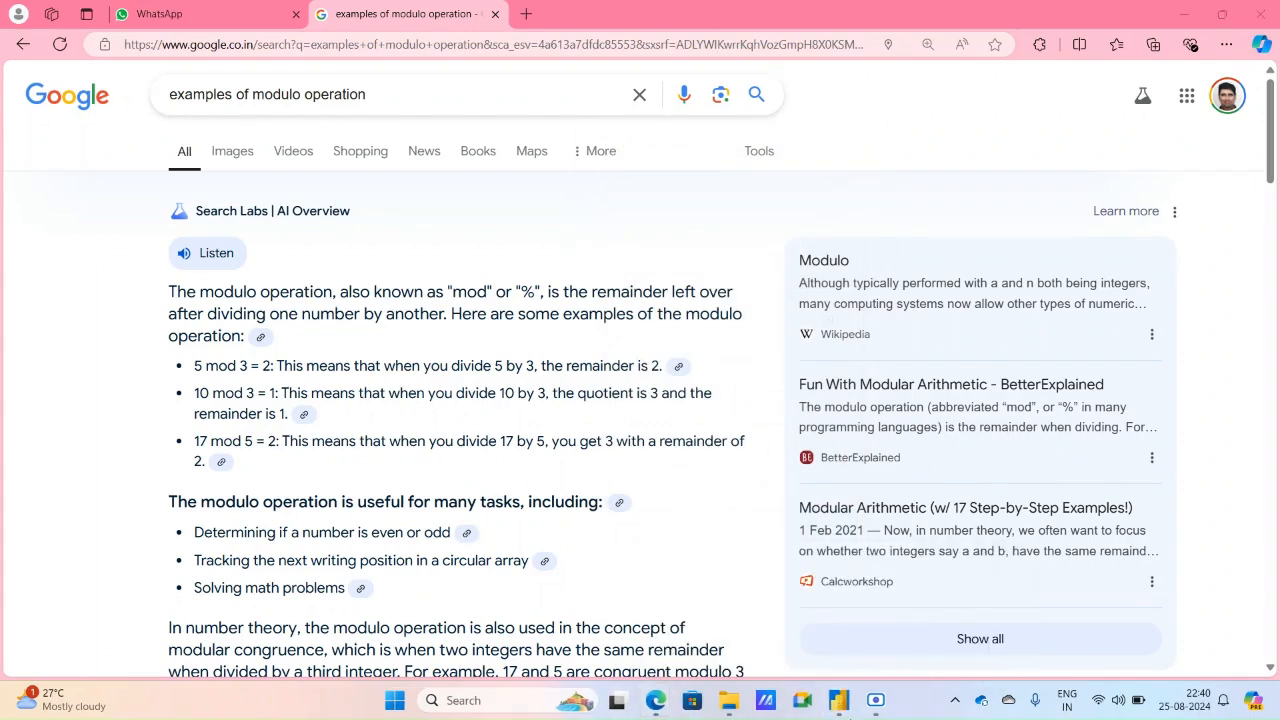
Switch back to the Power Query Editor and compare the Cost per unit values between the Changed Type and Calculated Modulo steps.
mouse_move(850, 698)
click(882, 668)
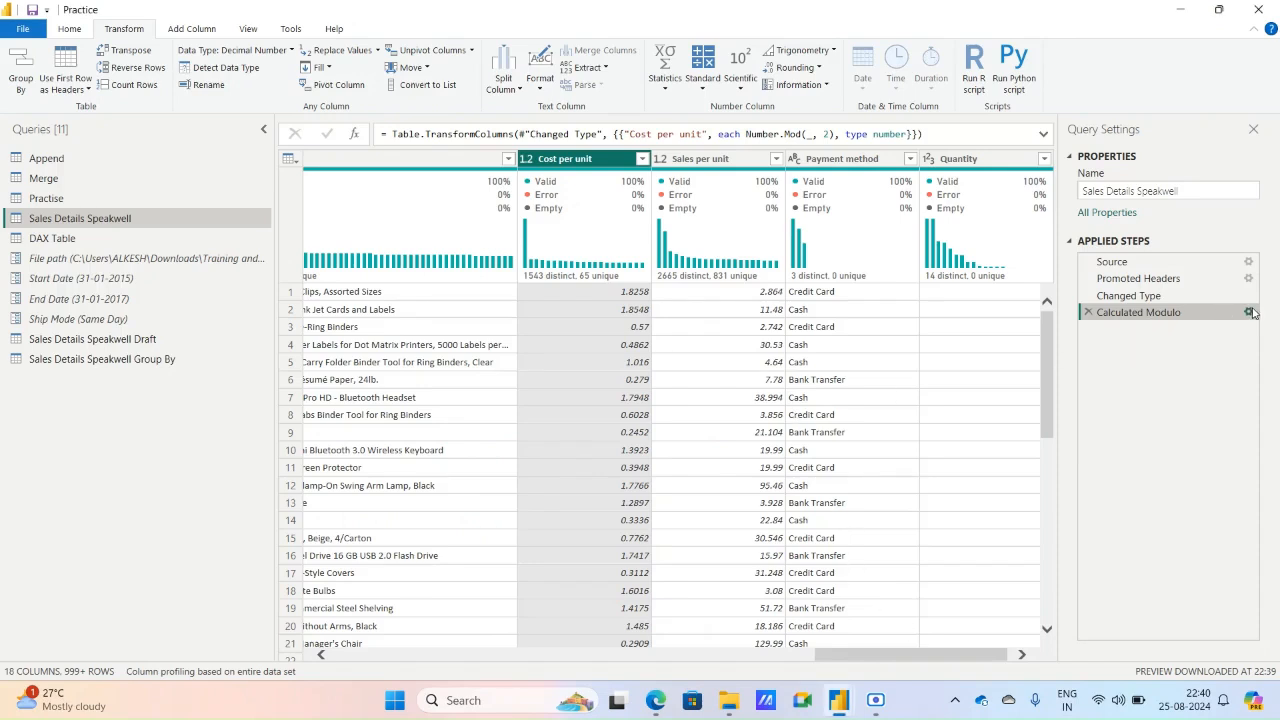
click(1176, 298)
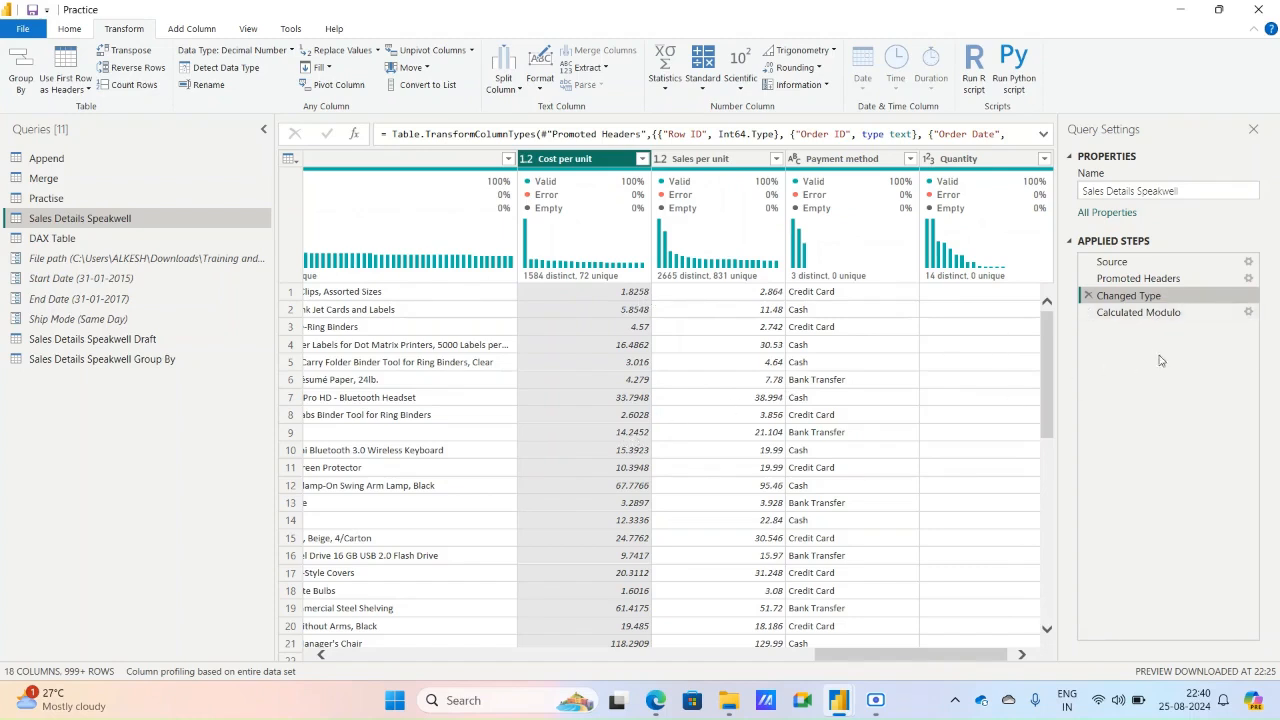
click(1162, 316)
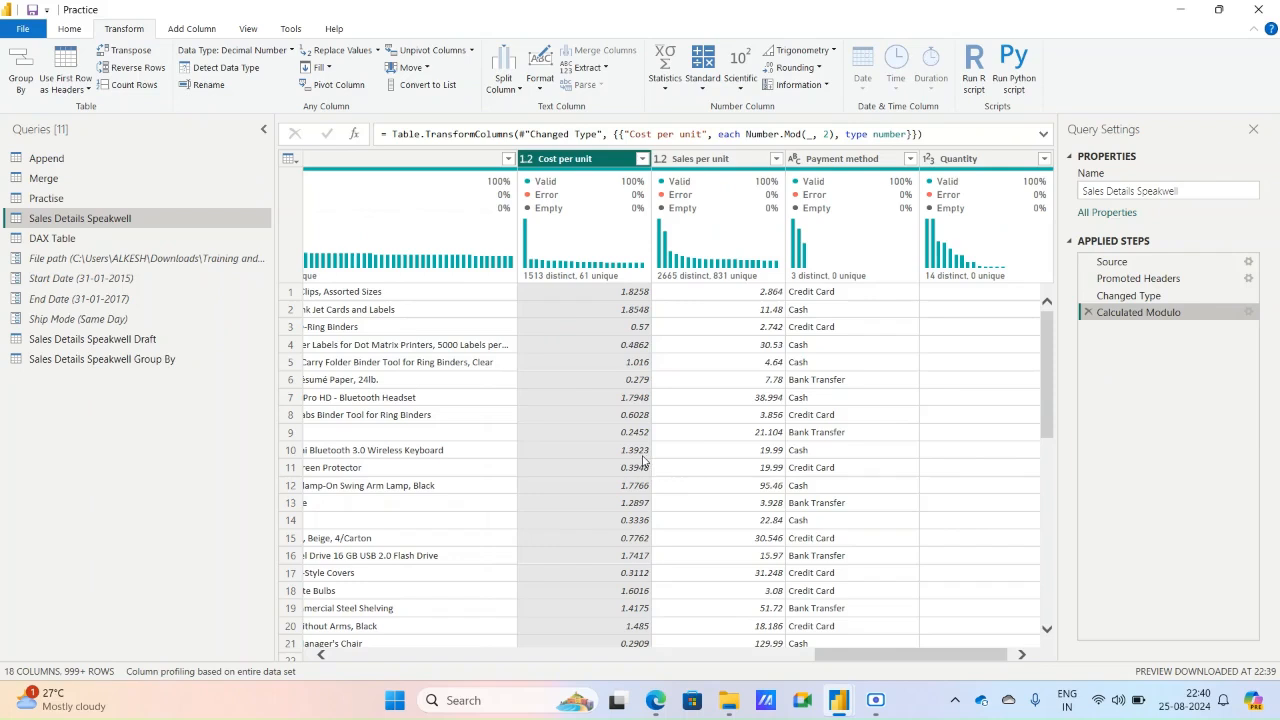
Review the Modulo value setting and remove the Calculated Modulo applied step.
click(1248, 312)
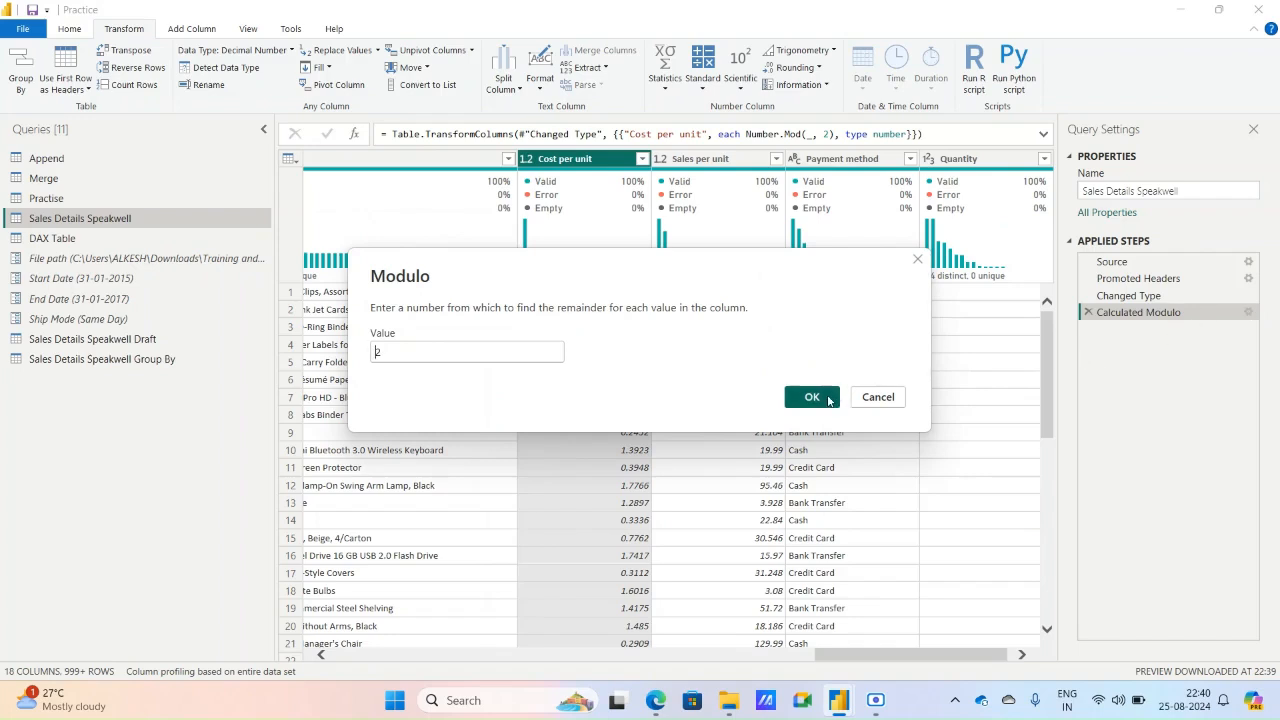
click(812, 397)
click(1089, 312)
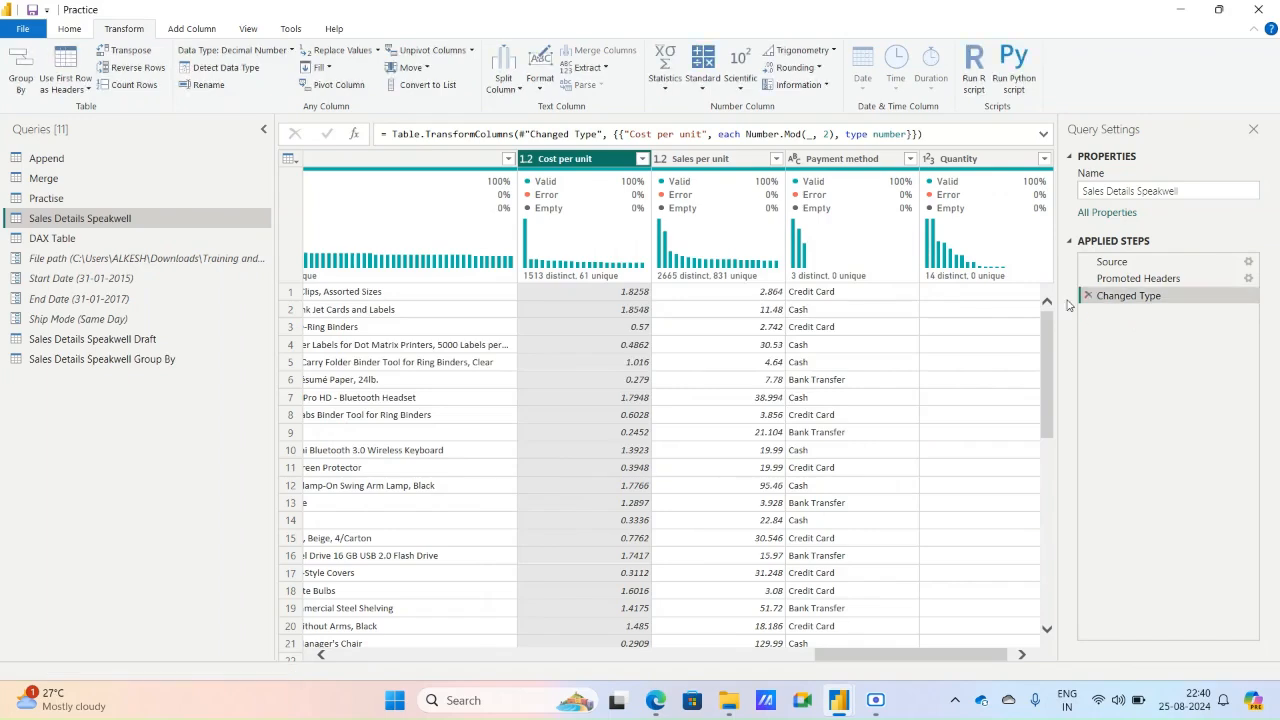
Apply a Percentage of 5 to the Cost per unit column, compare it with the Changed Type step, and remove the resulting applied step.
click(712, 80)
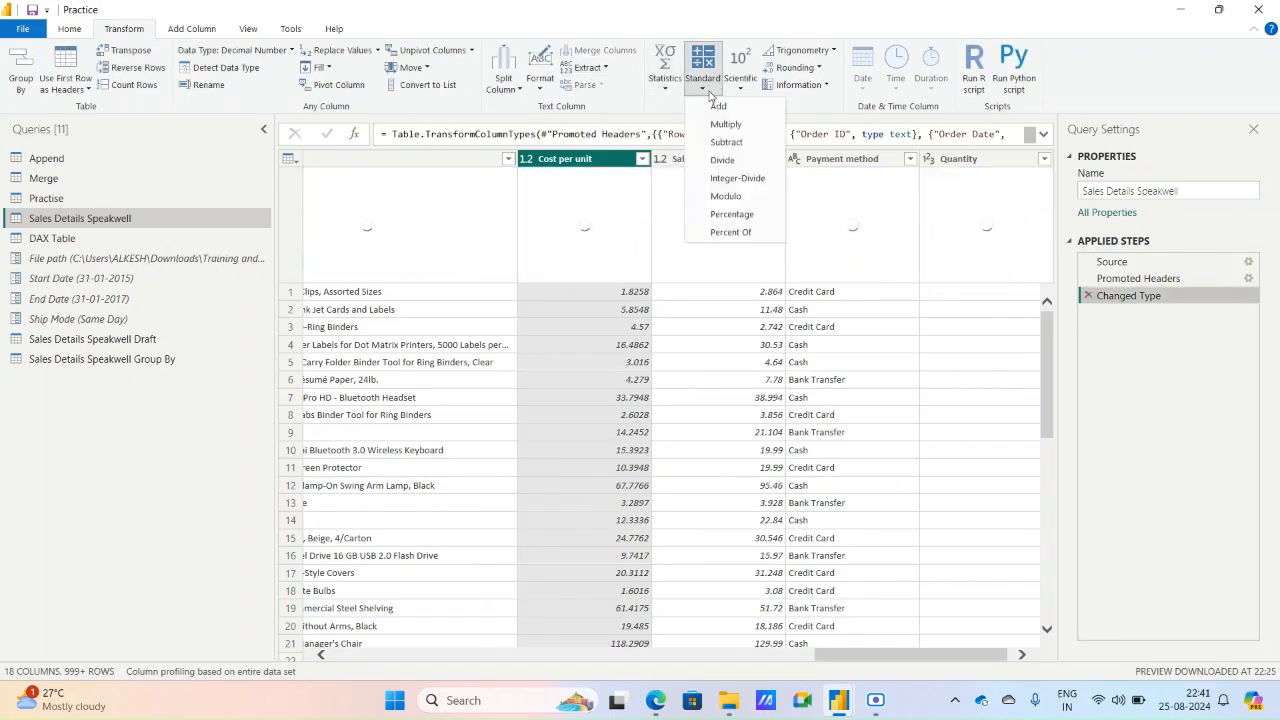
click(729, 215)
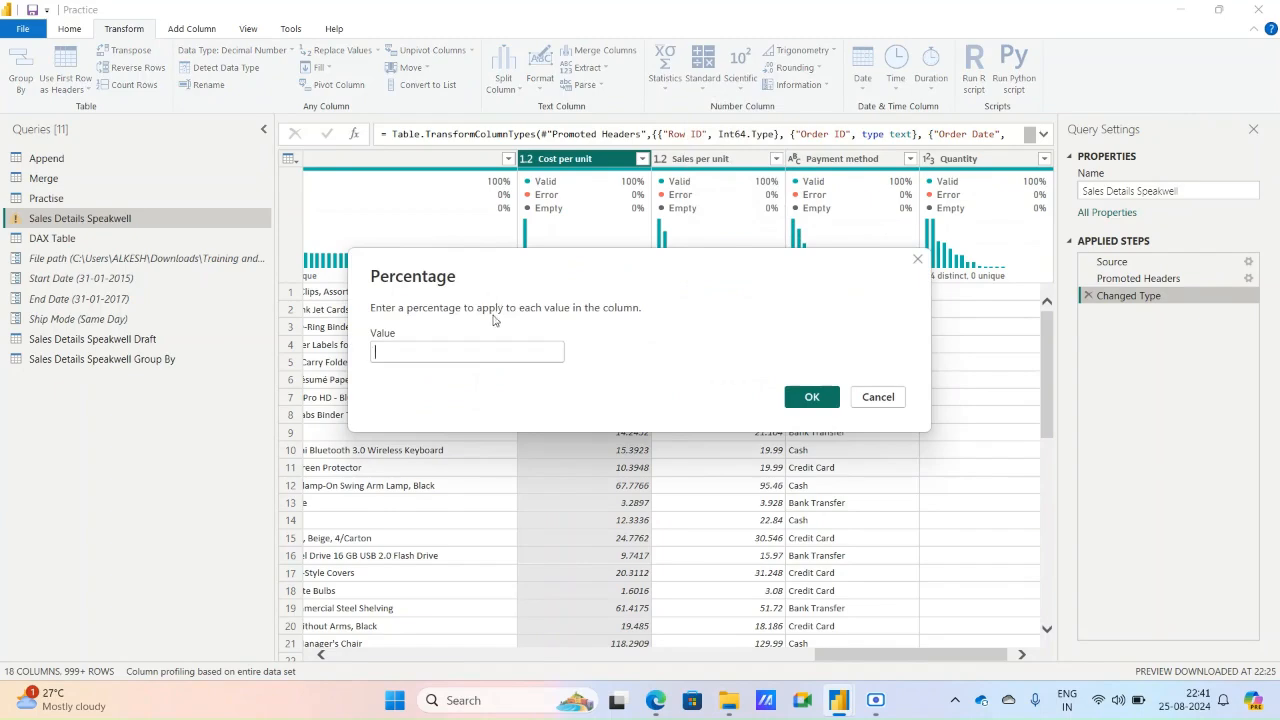
click(494, 345)
text(5)
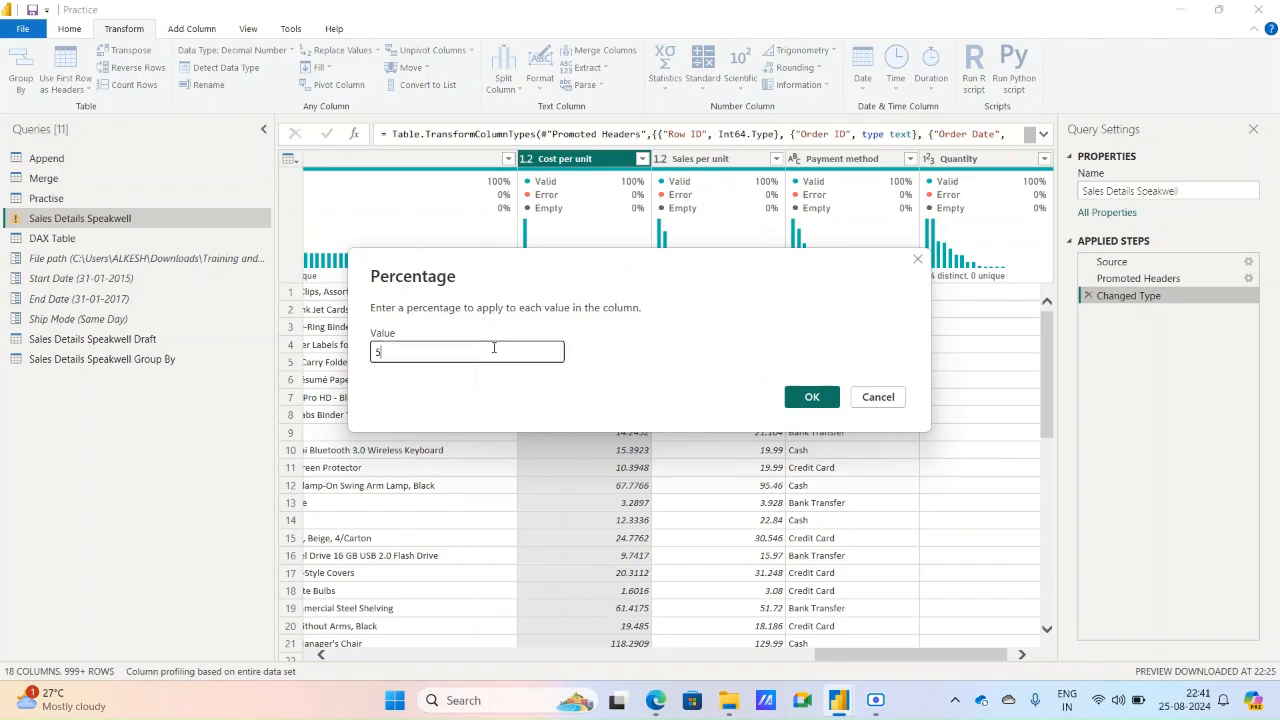
click(801, 402)
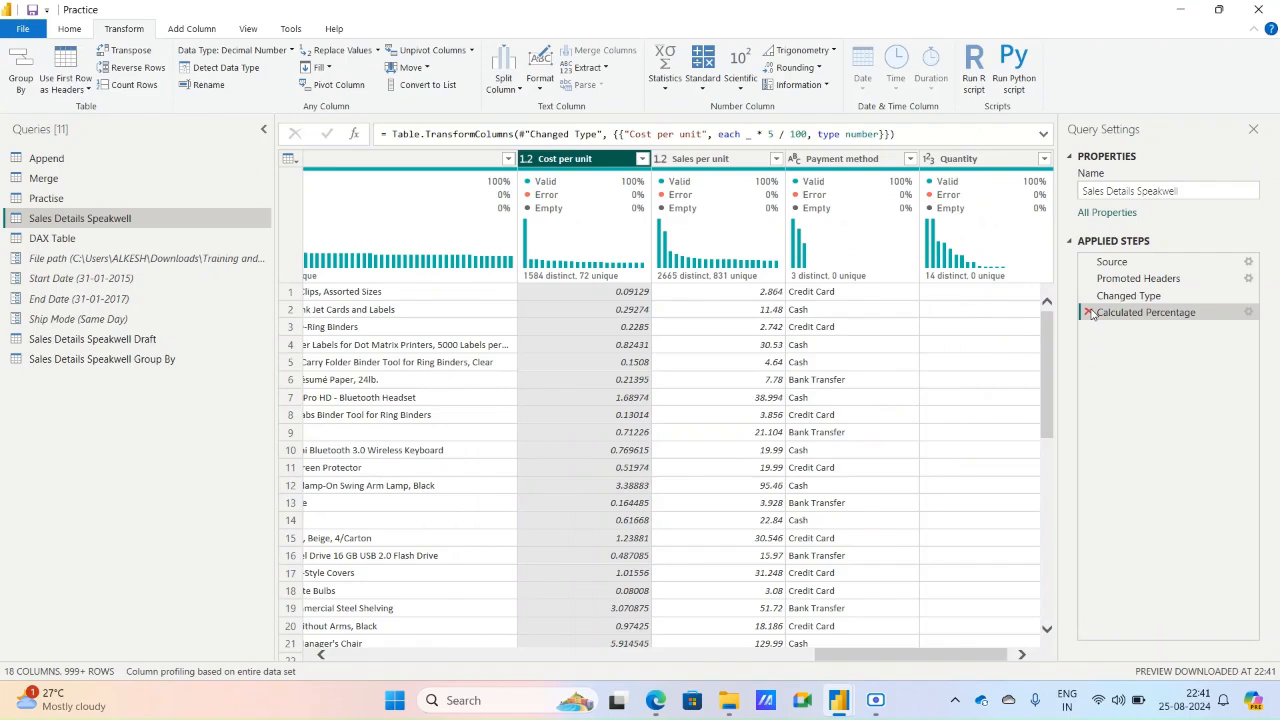
click(1128, 295)
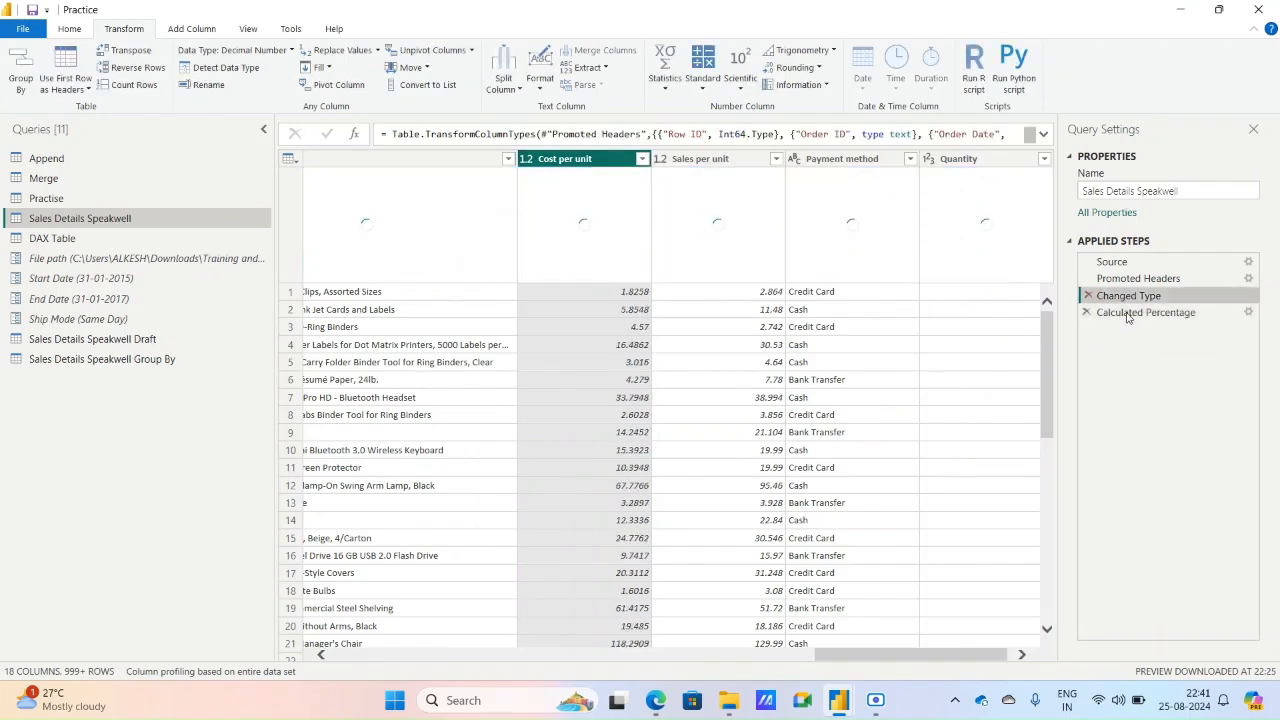
click(1128, 312)
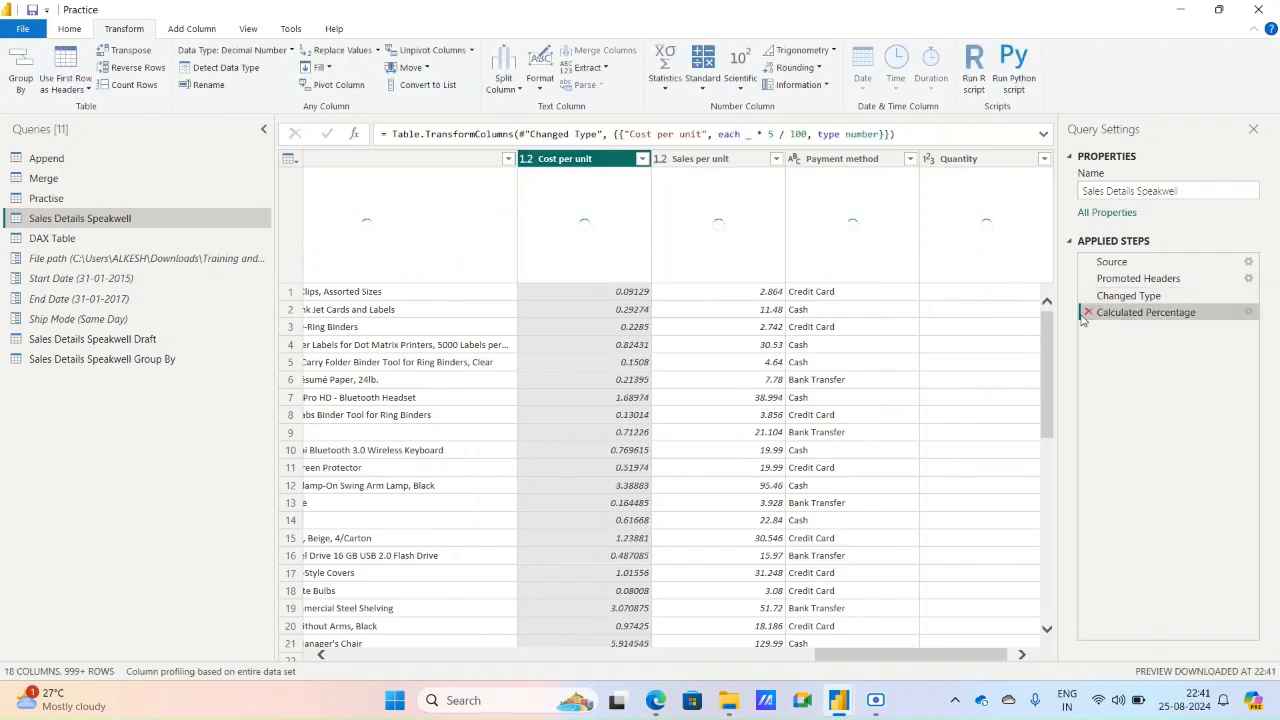
click(1088, 312)
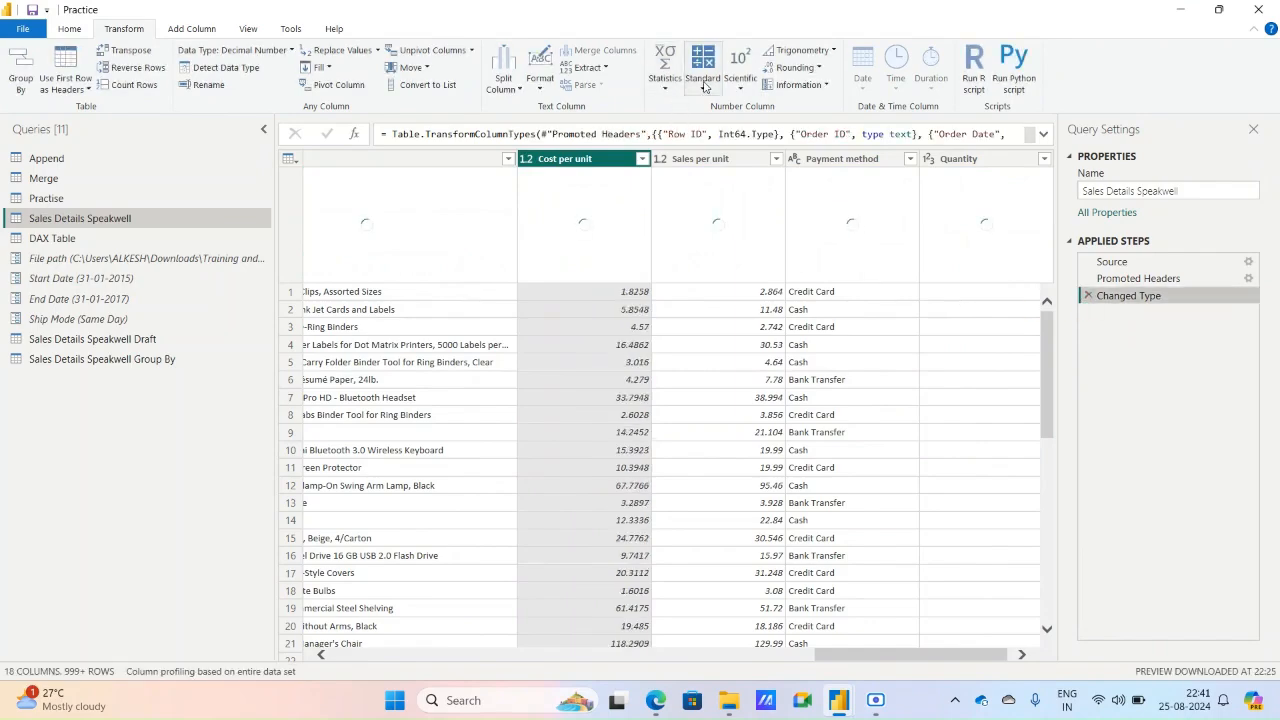
Apply a Percent Of calculation with the value 10 to the Cost per unit column.
click(704, 86)
click(742, 236)
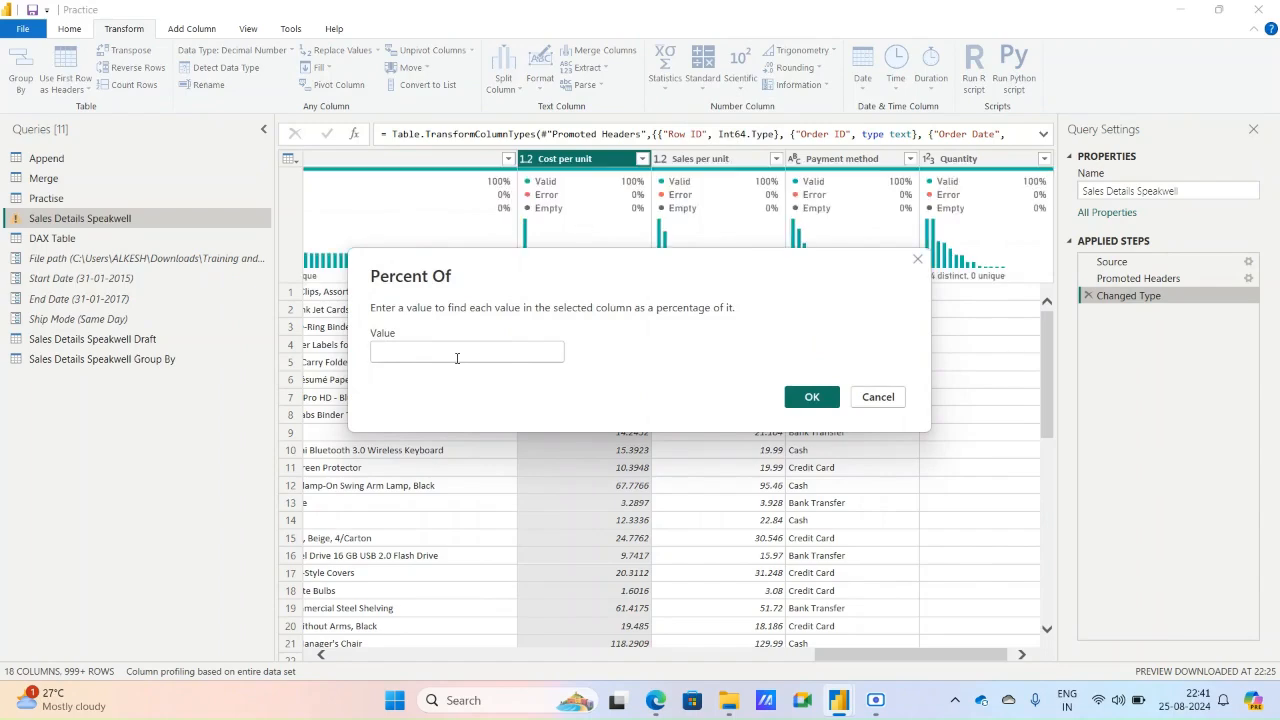
text(10)
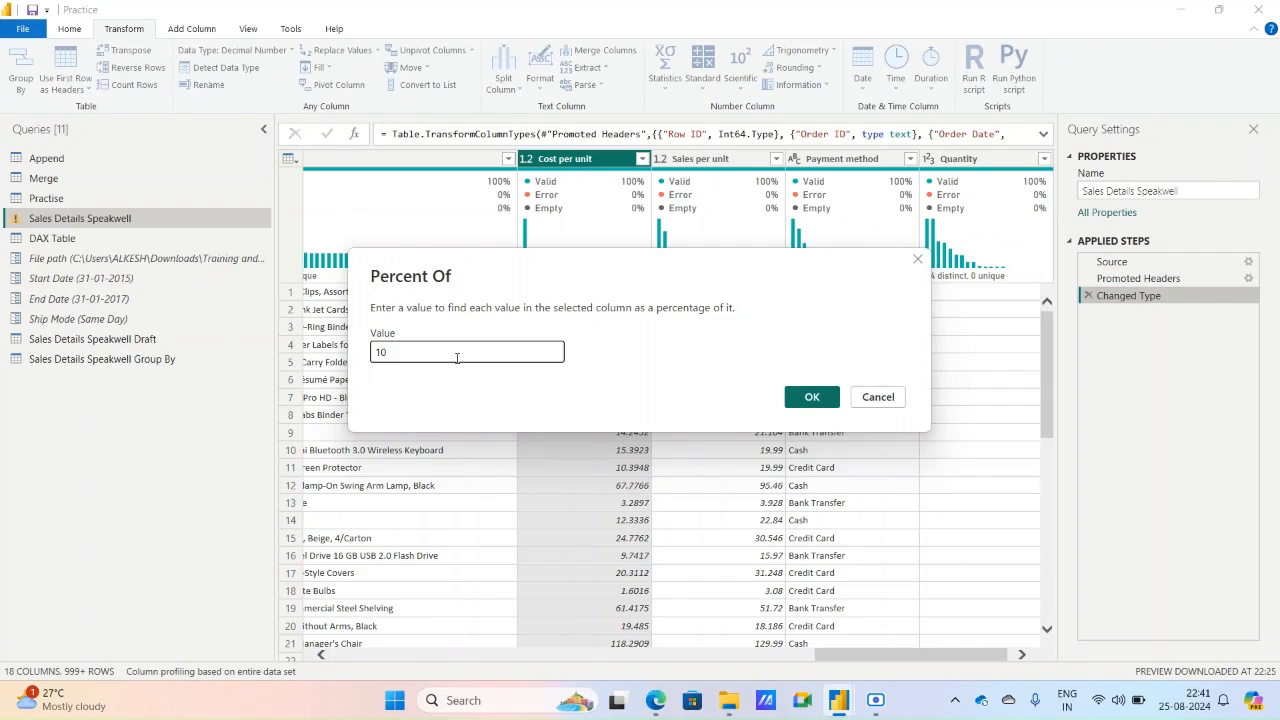
drag(557, 275, 817, 194)
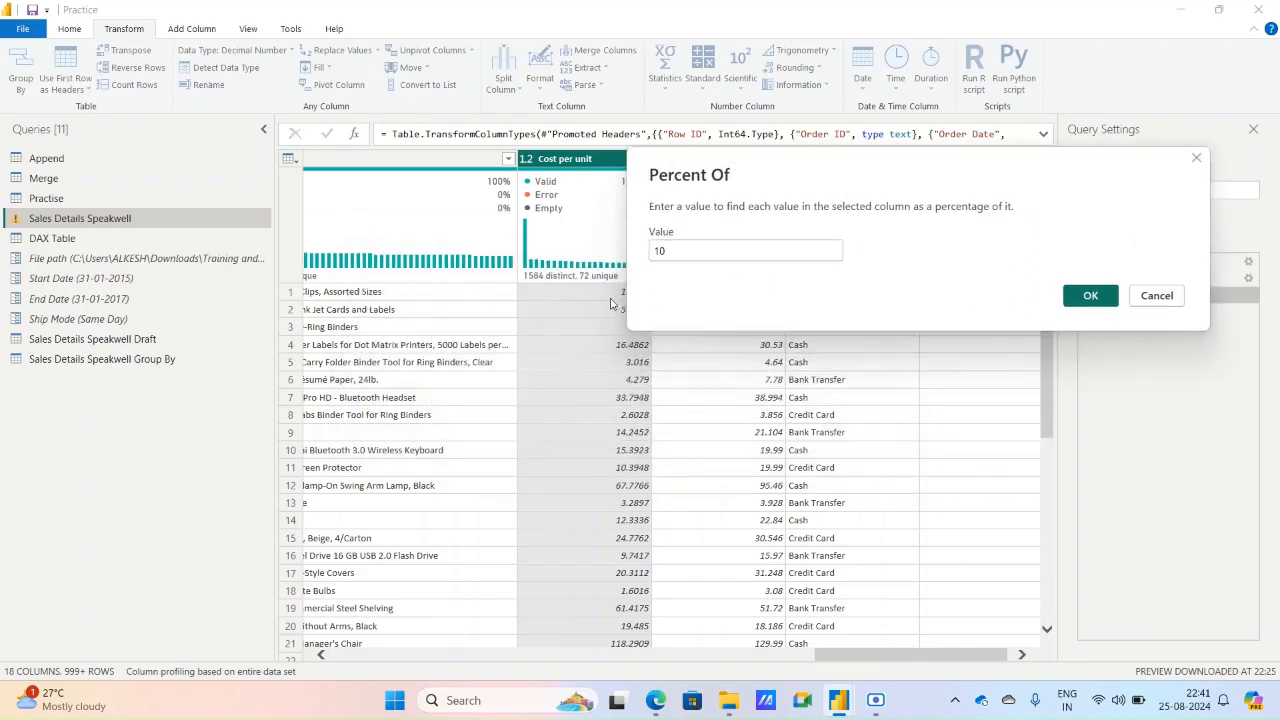
drag(682, 240, 777, 310)
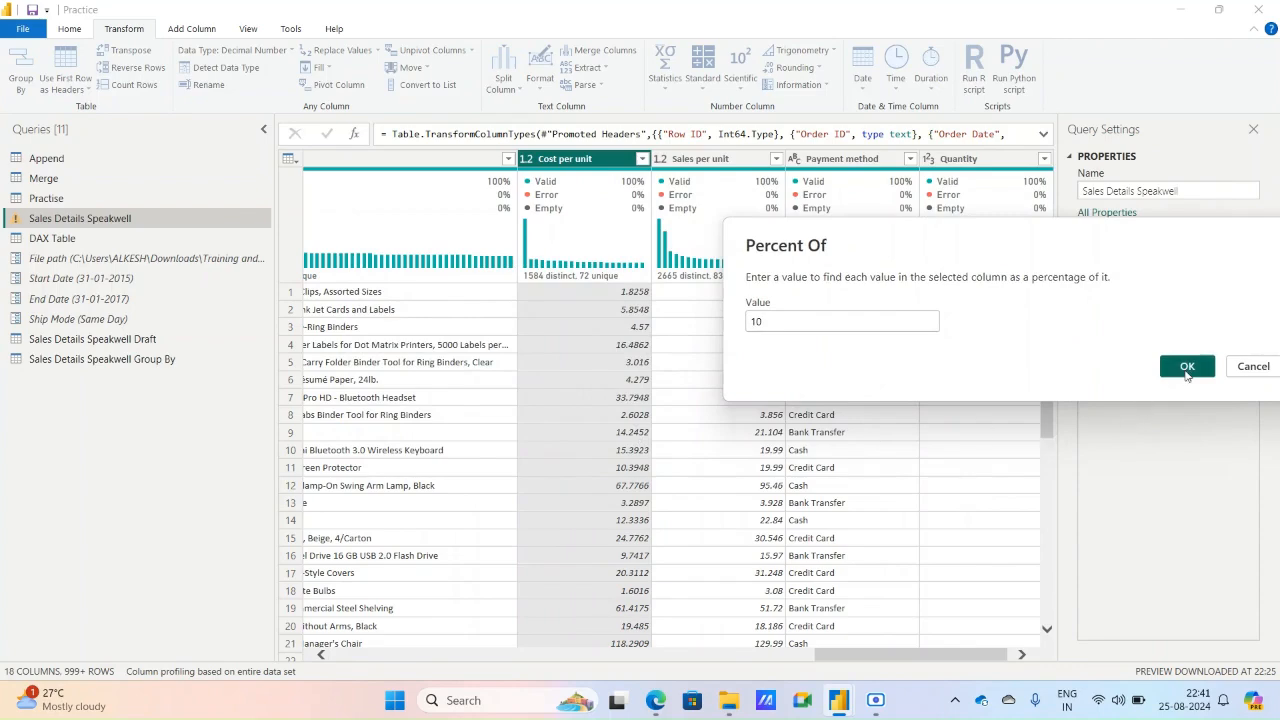
click(1187, 367)
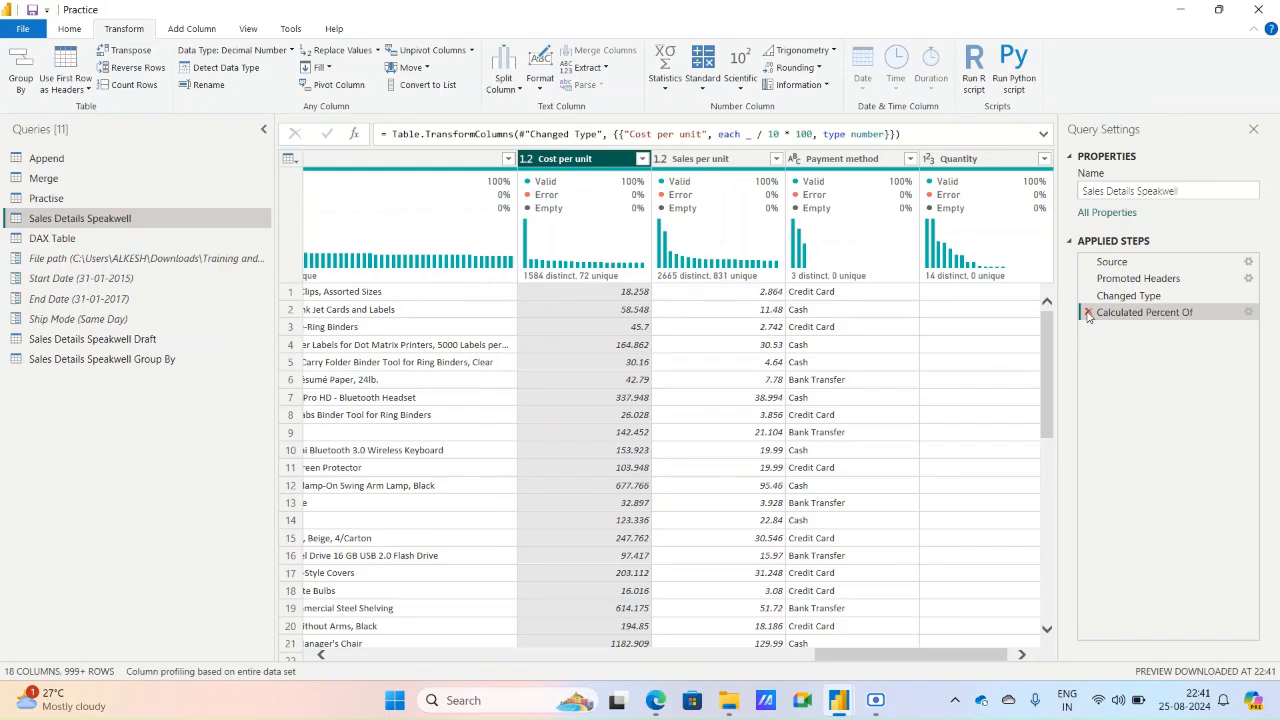
Review the Percent Of value setting and remove the Calculated Percent Of applied step.
click(1248, 312)
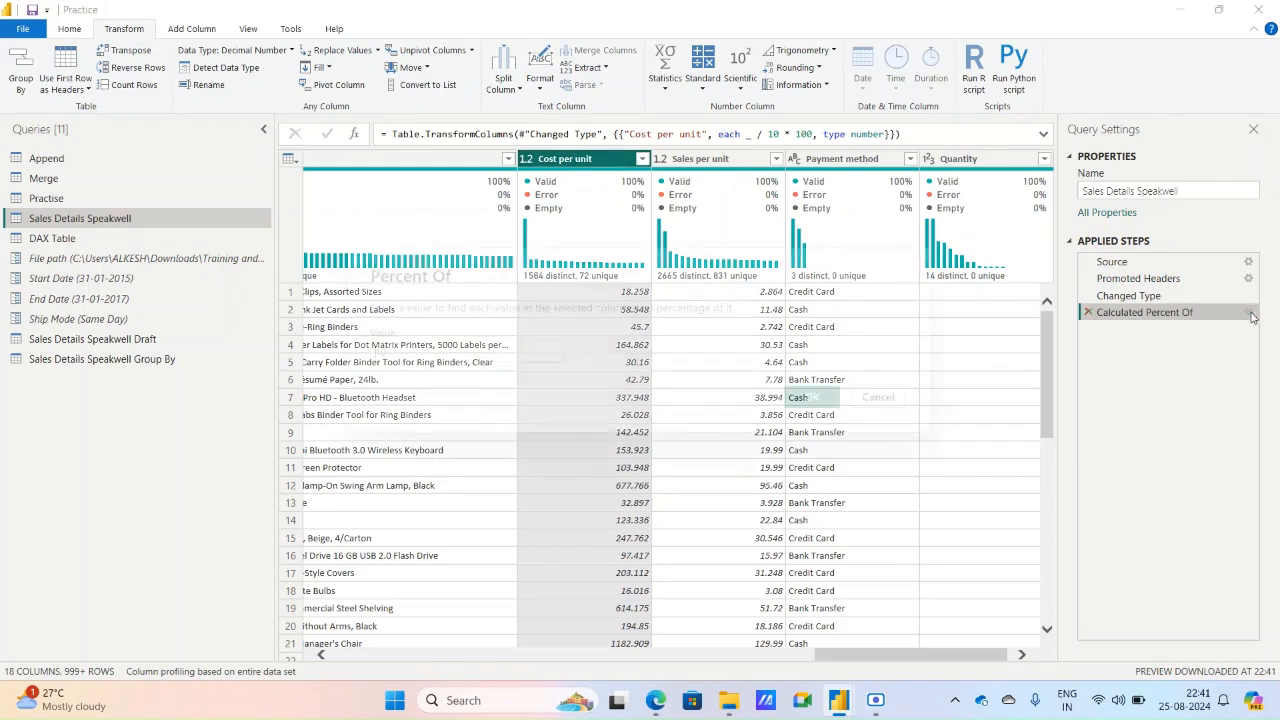
click(814, 396)
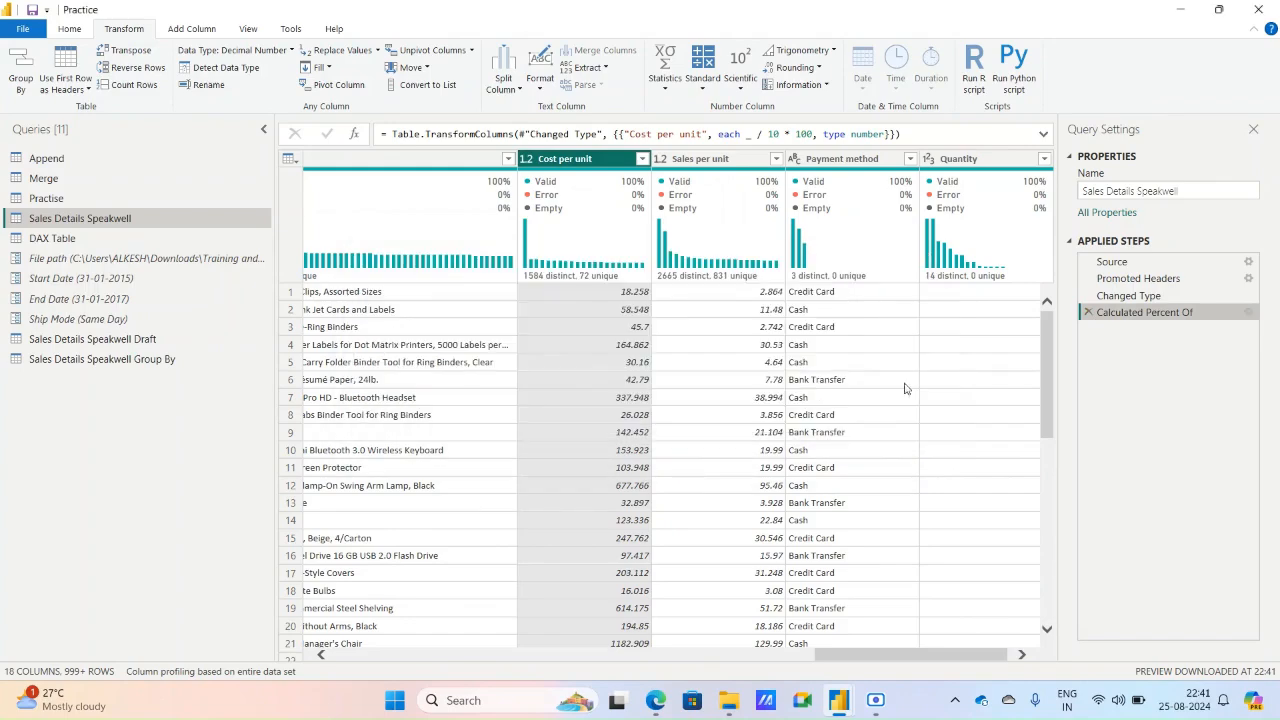
click(1087, 313)
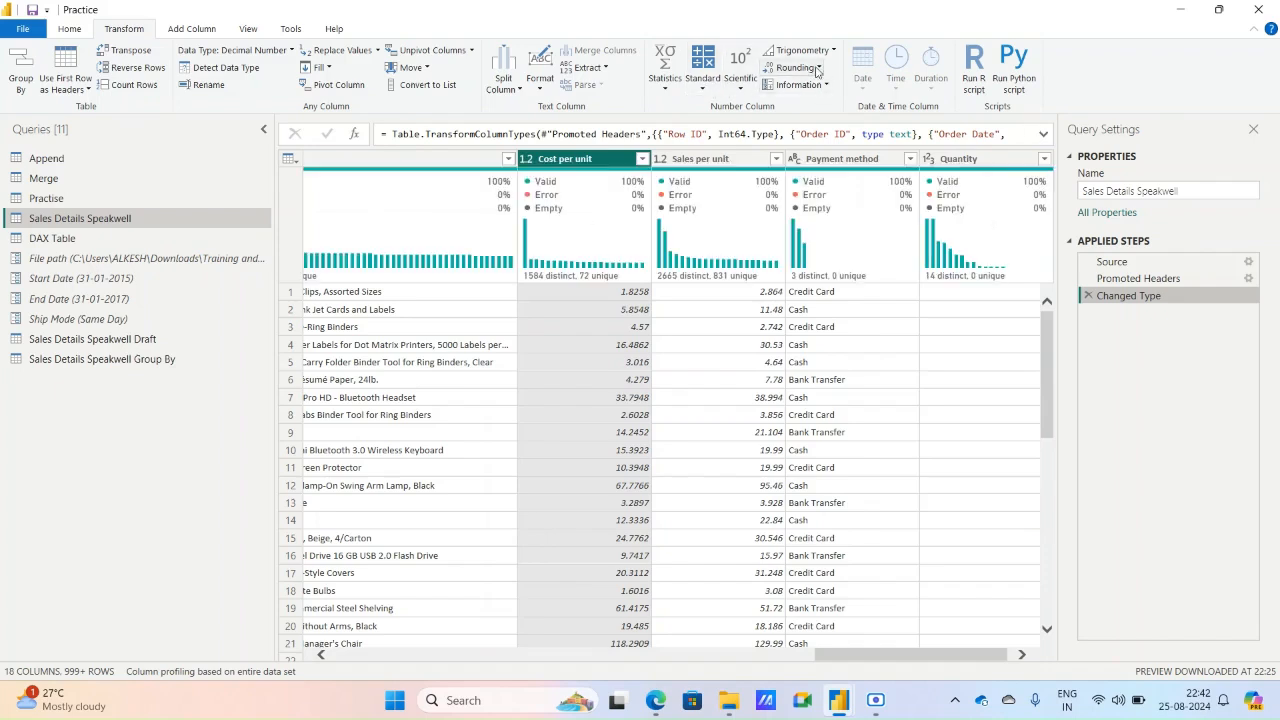
Round up the Cost per unit values and remove the resulting applied step.
click(816, 68)
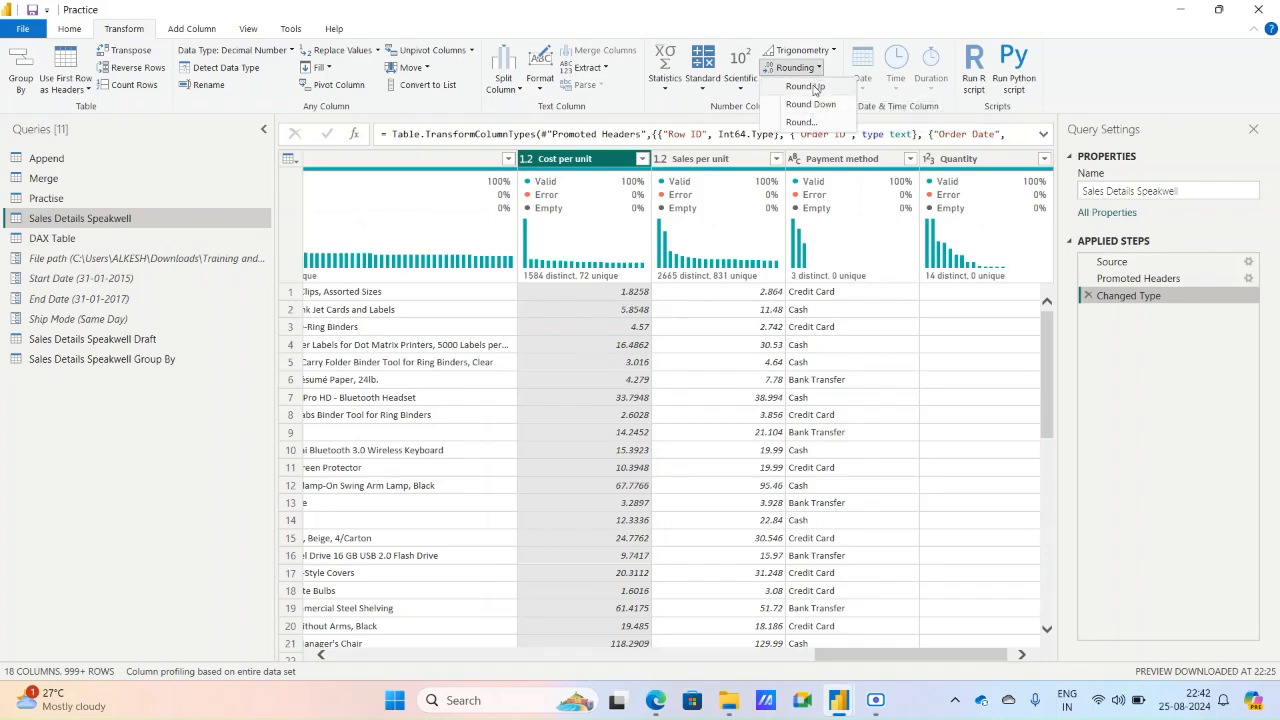
click(803, 87)
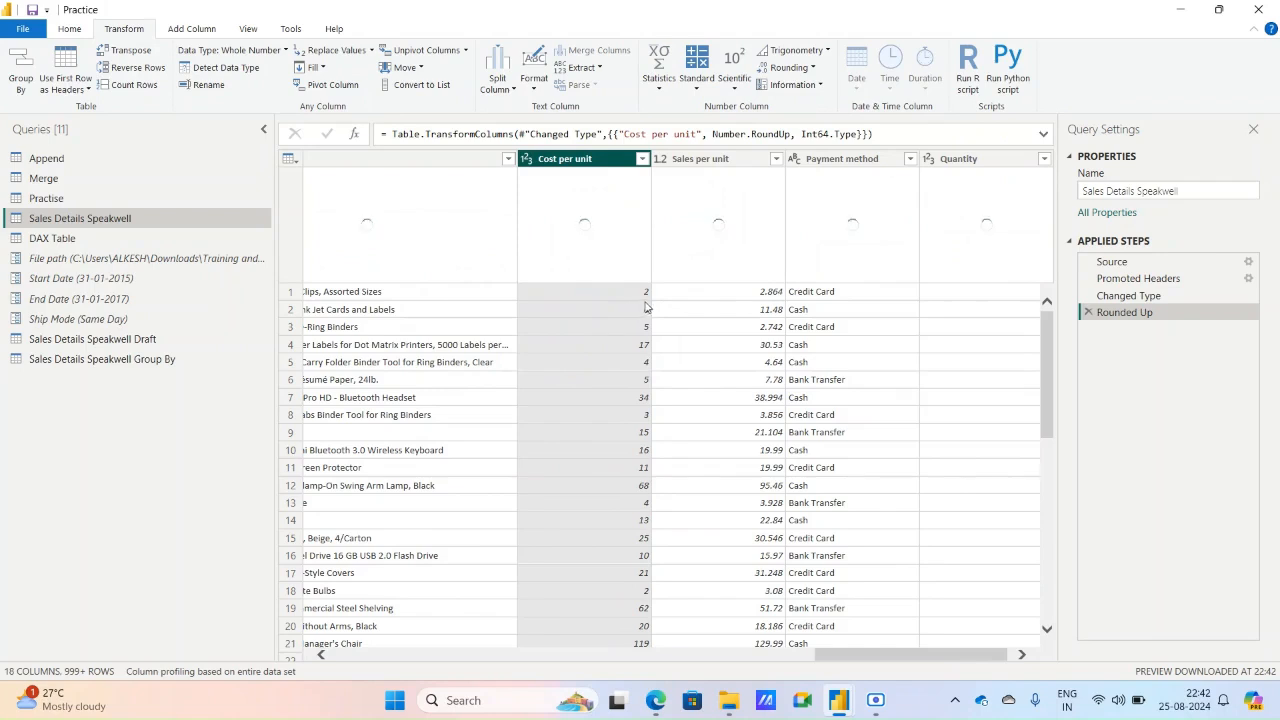
click(1088, 313)
Round down the Cost per unit values and remove the resulting applied step.
click(818, 68)
click(810, 104)
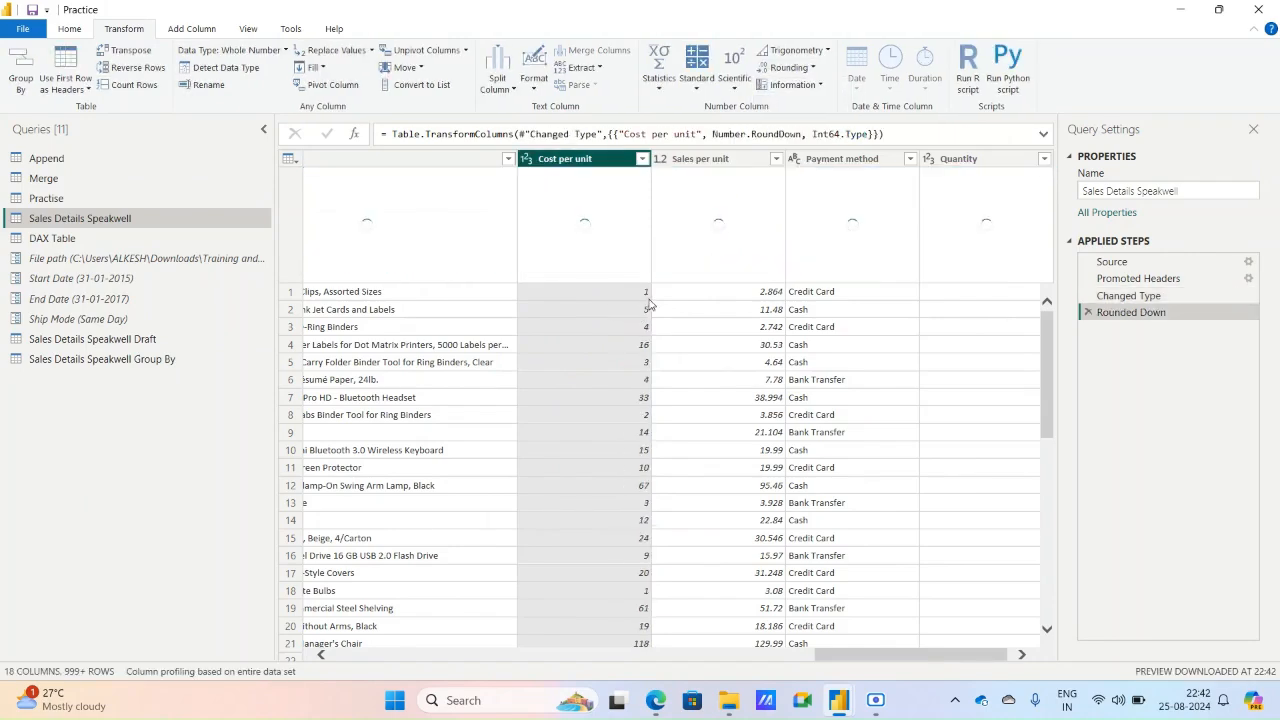
click(1088, 313)
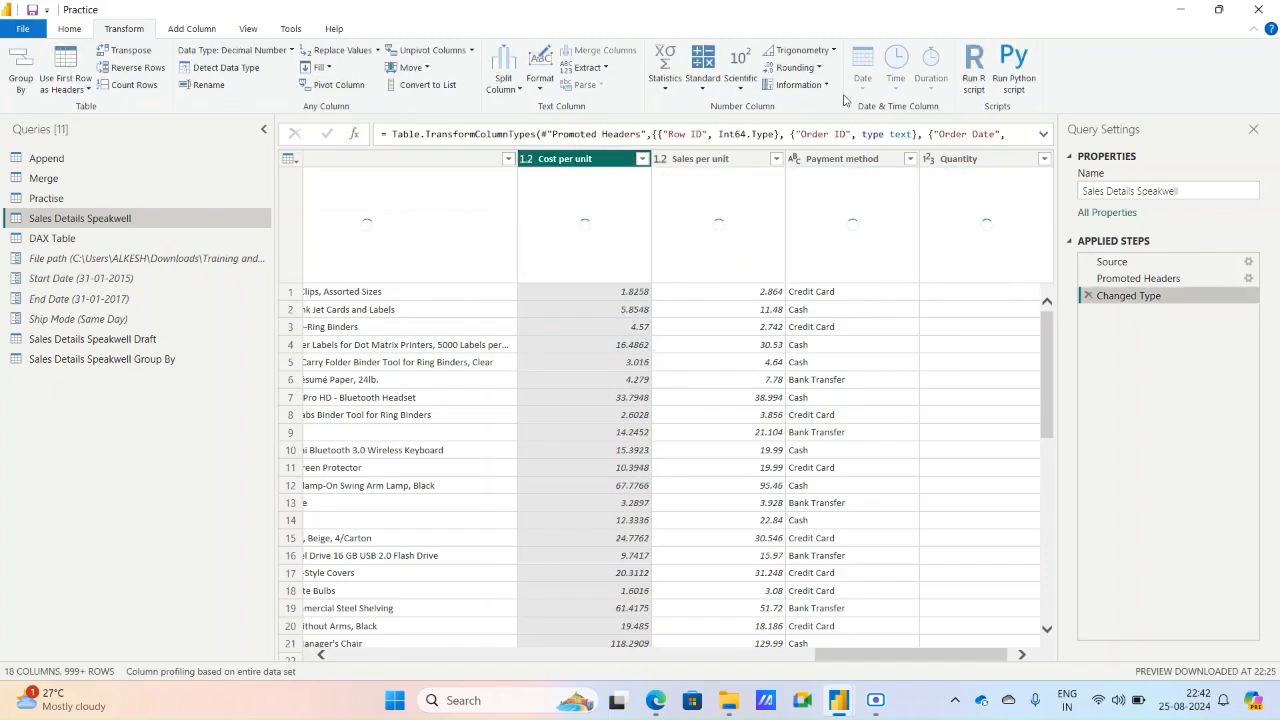
Round the Cost per unit column to 2 decimal places and remove the resulting applied step.
click(811, 69)
click(813, 124)
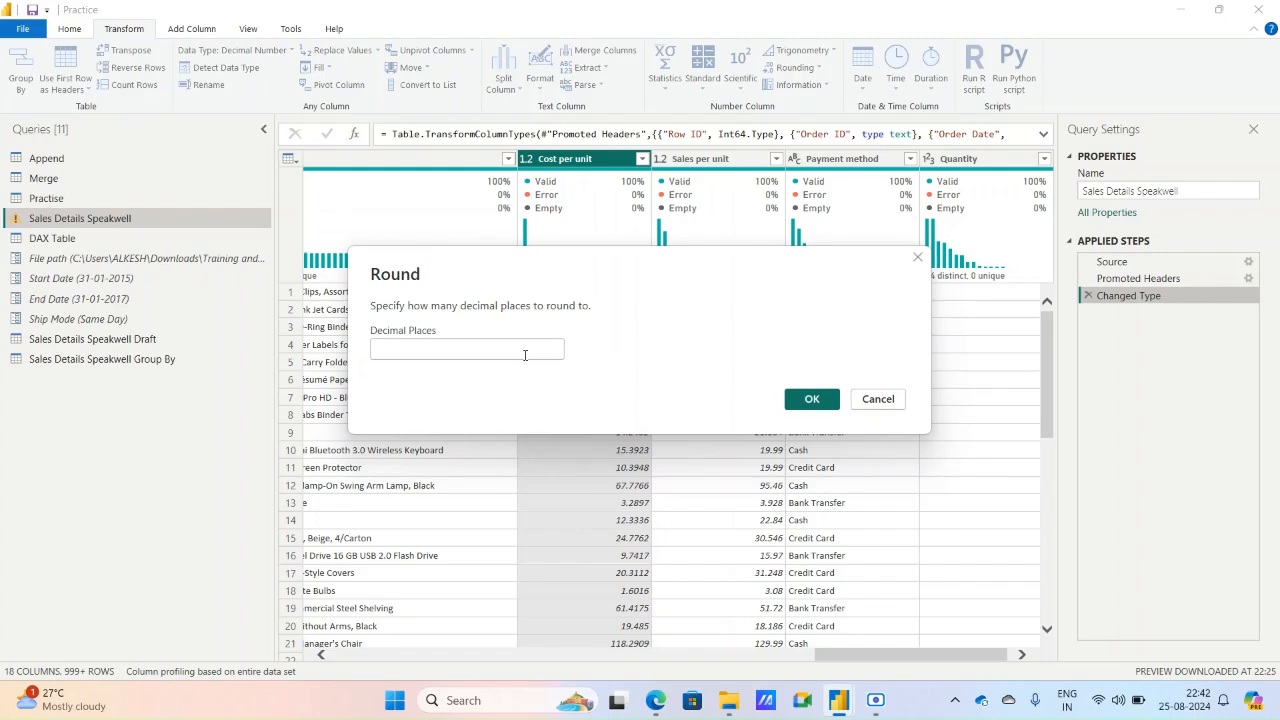
text(2)
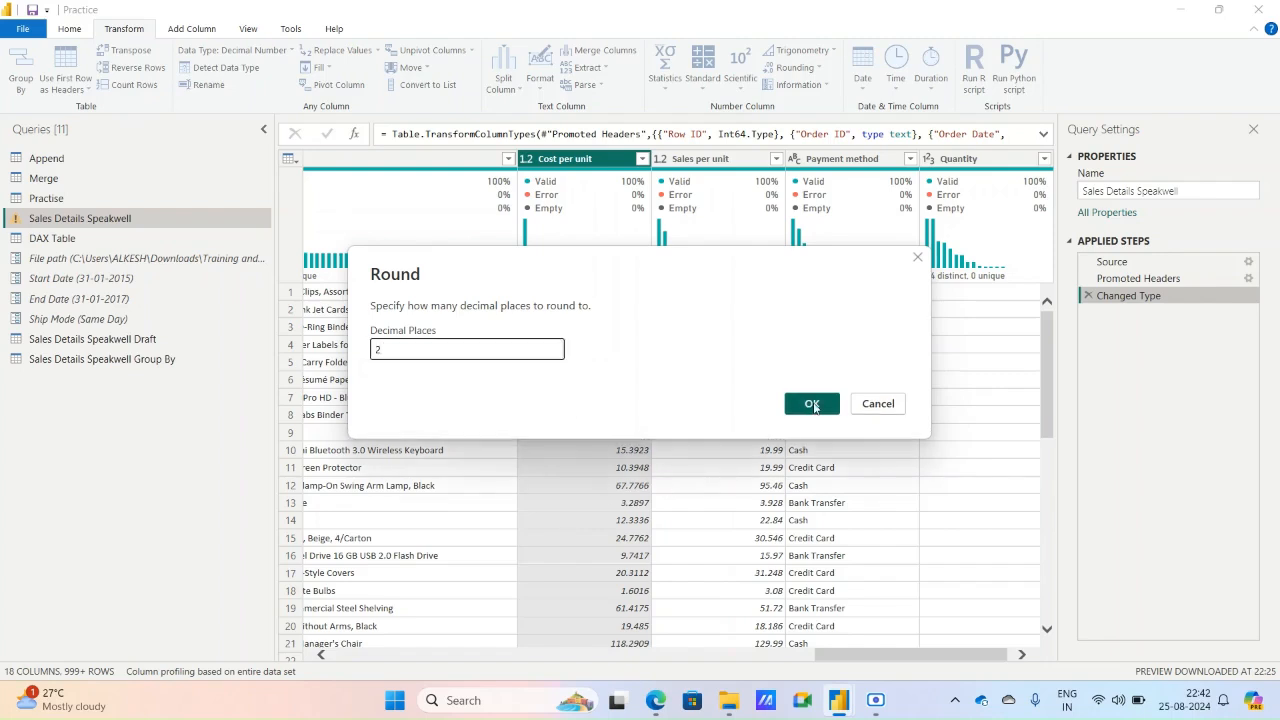
click(812, 399)
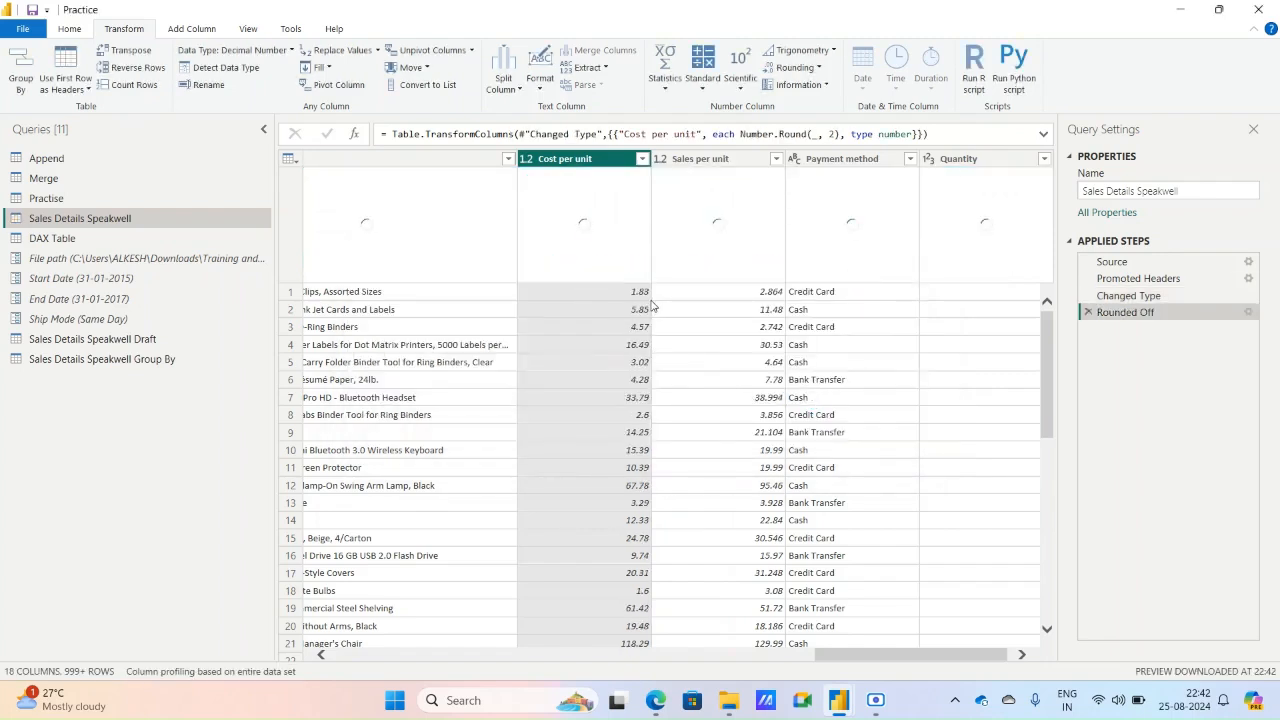
click(1087, 312)
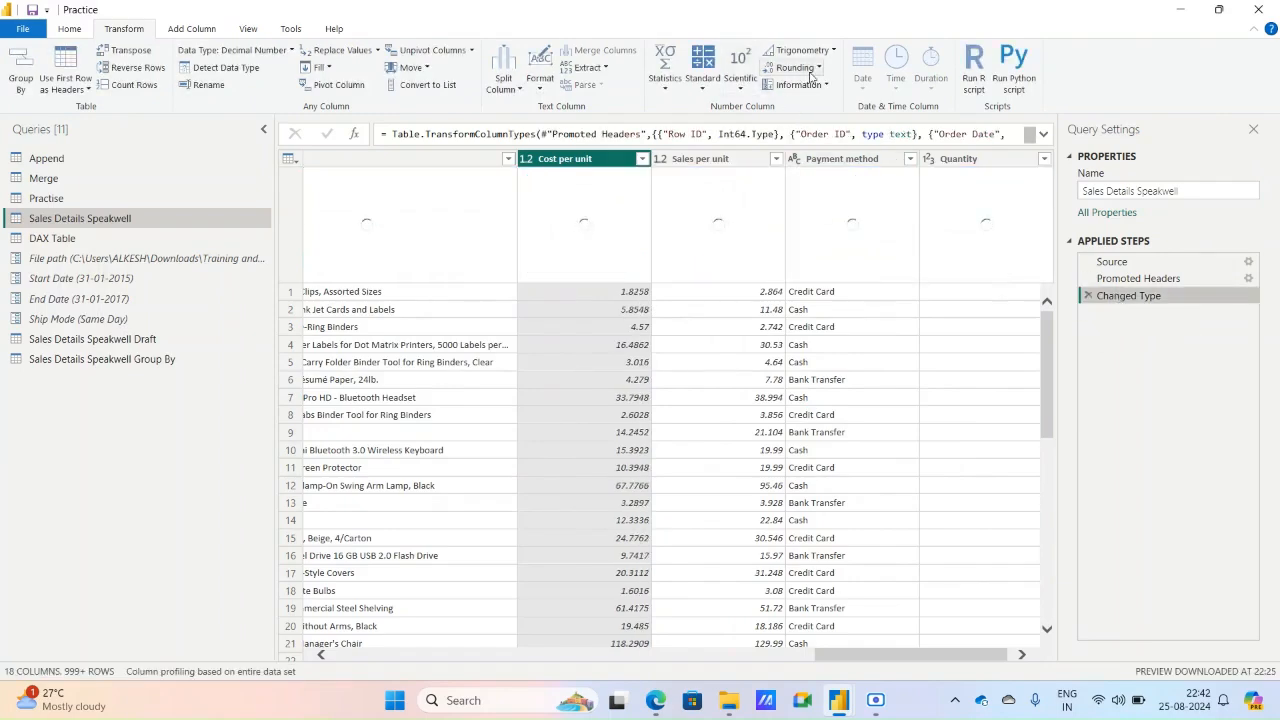
Round the Cost per unit column to 2 decimal places once more.
click(792, 67)
click(806, 121)
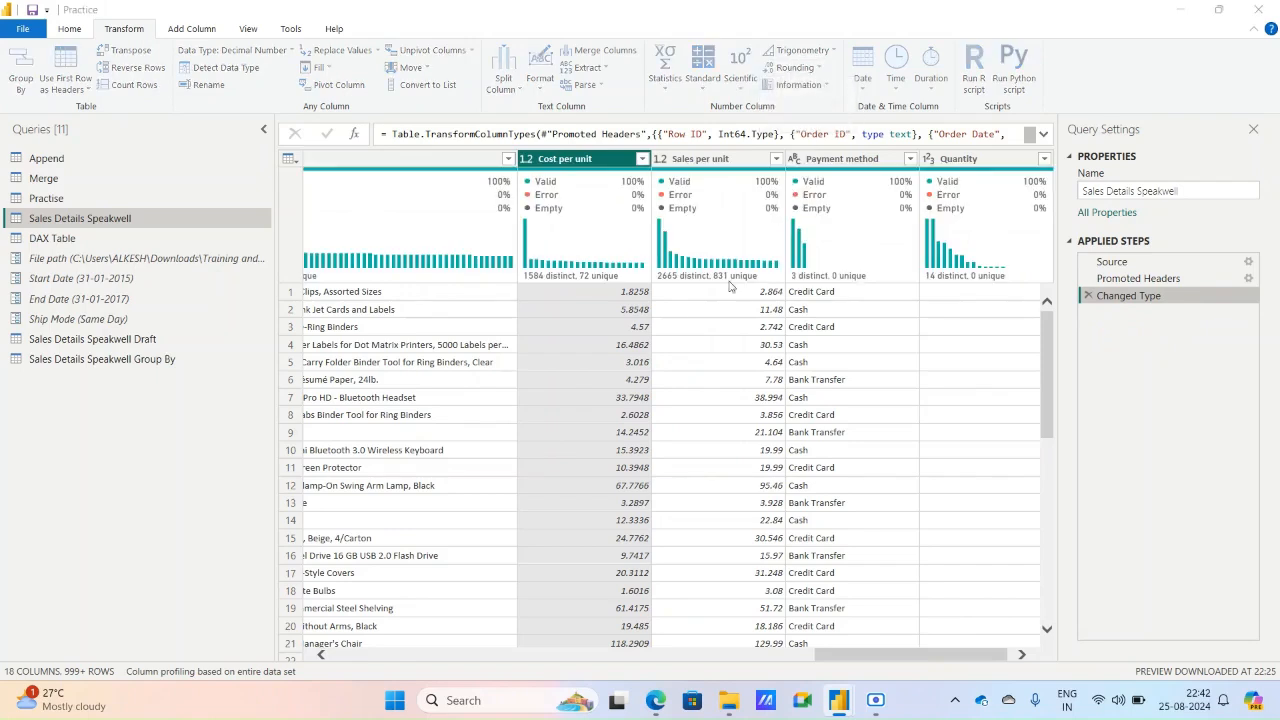
text(2)
click(811, 398)
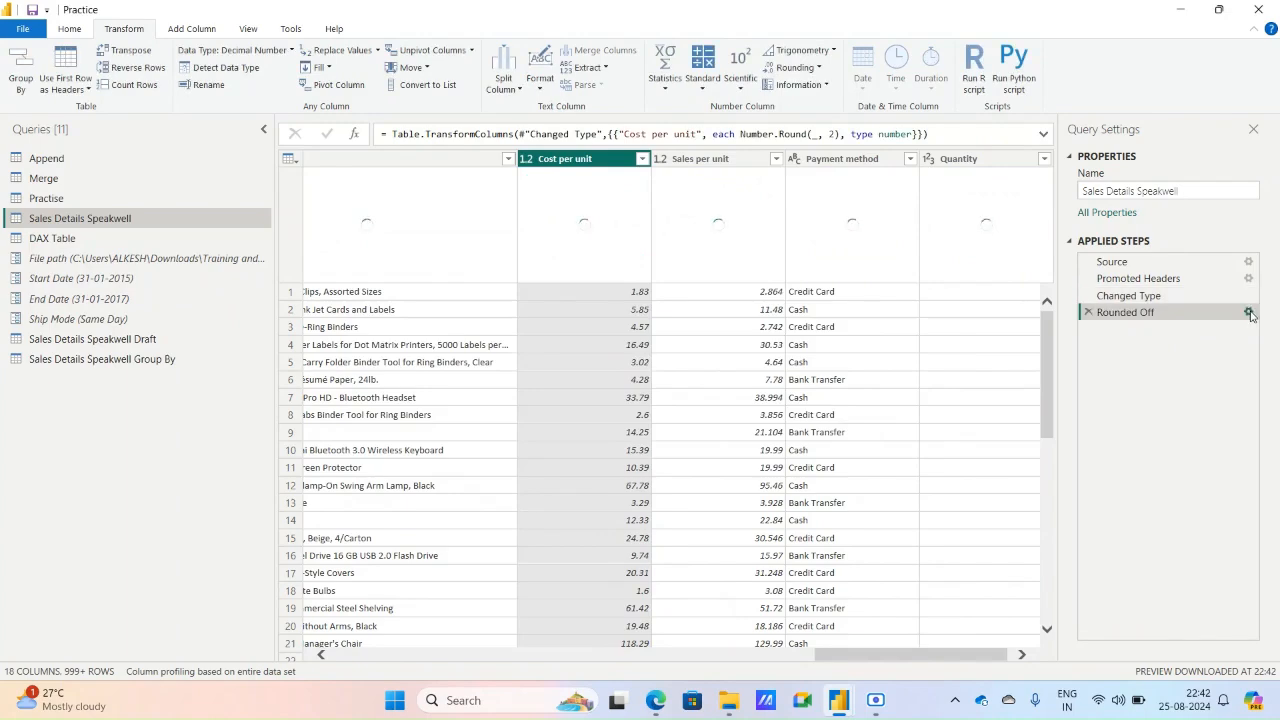
Change the Rounded Off step to 3 decimal places and remove that applied step.
click(1248, 312)
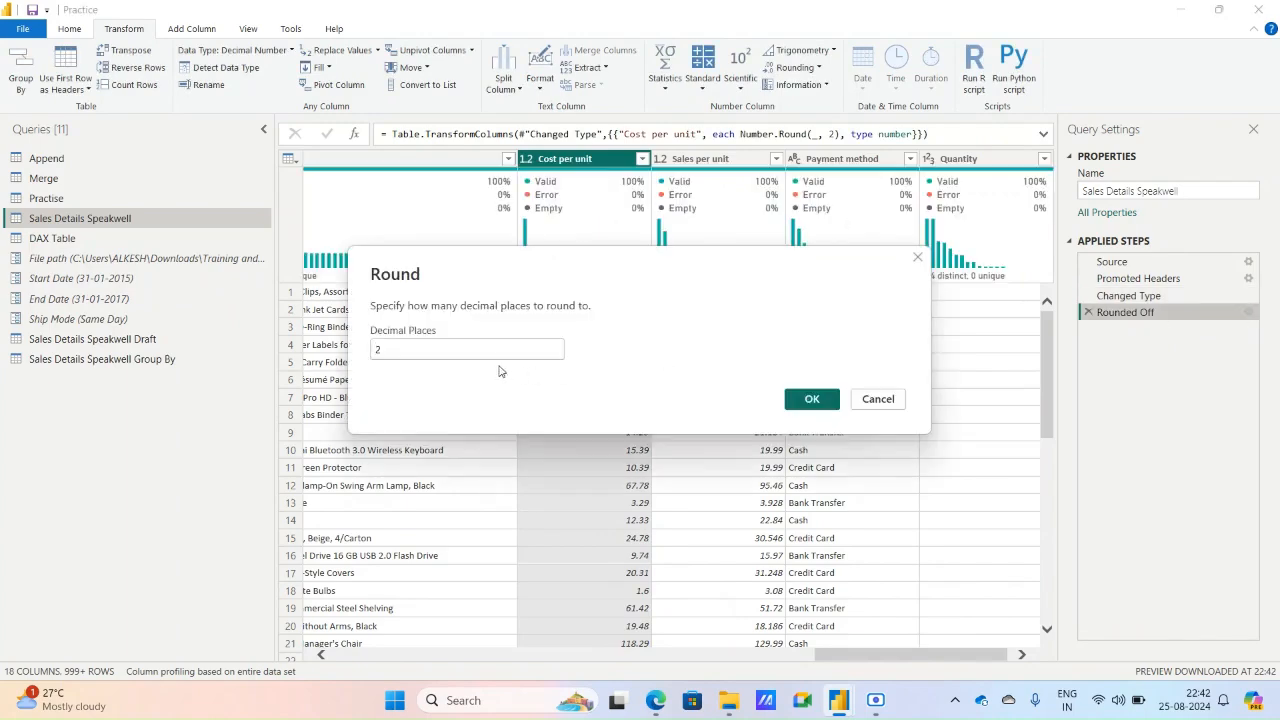
key(BackSpace)
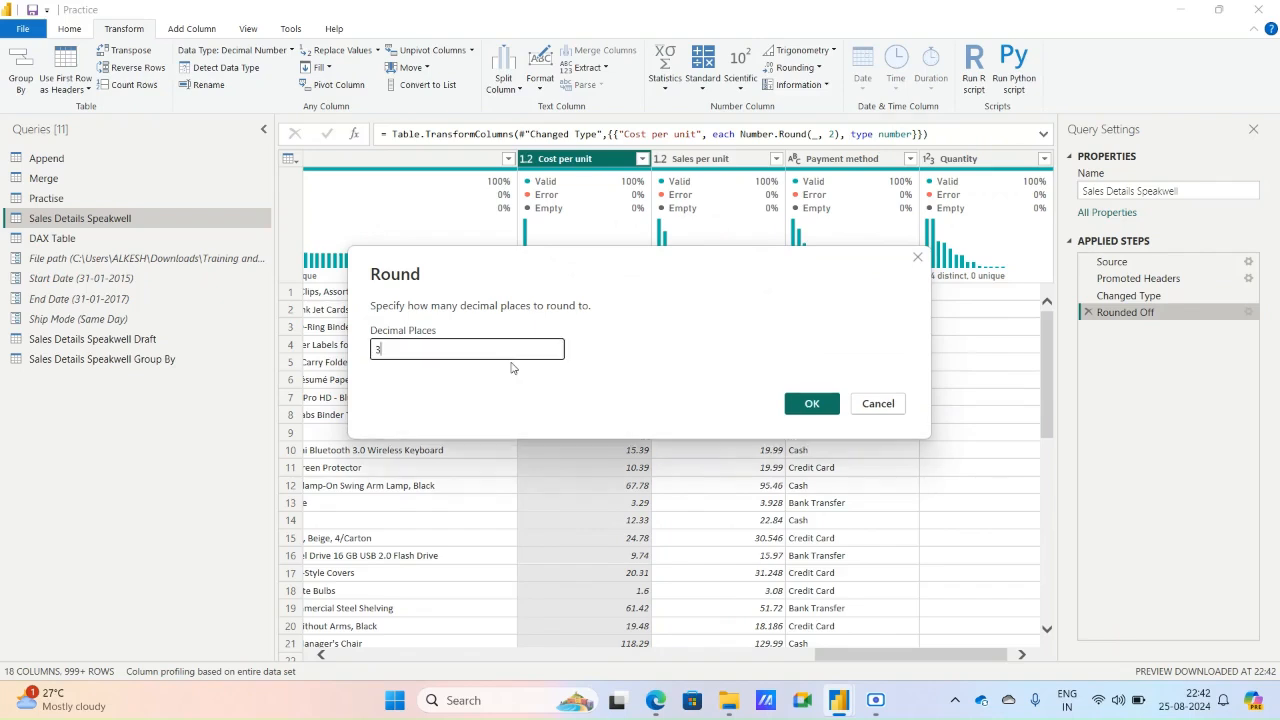
click(806, 404)
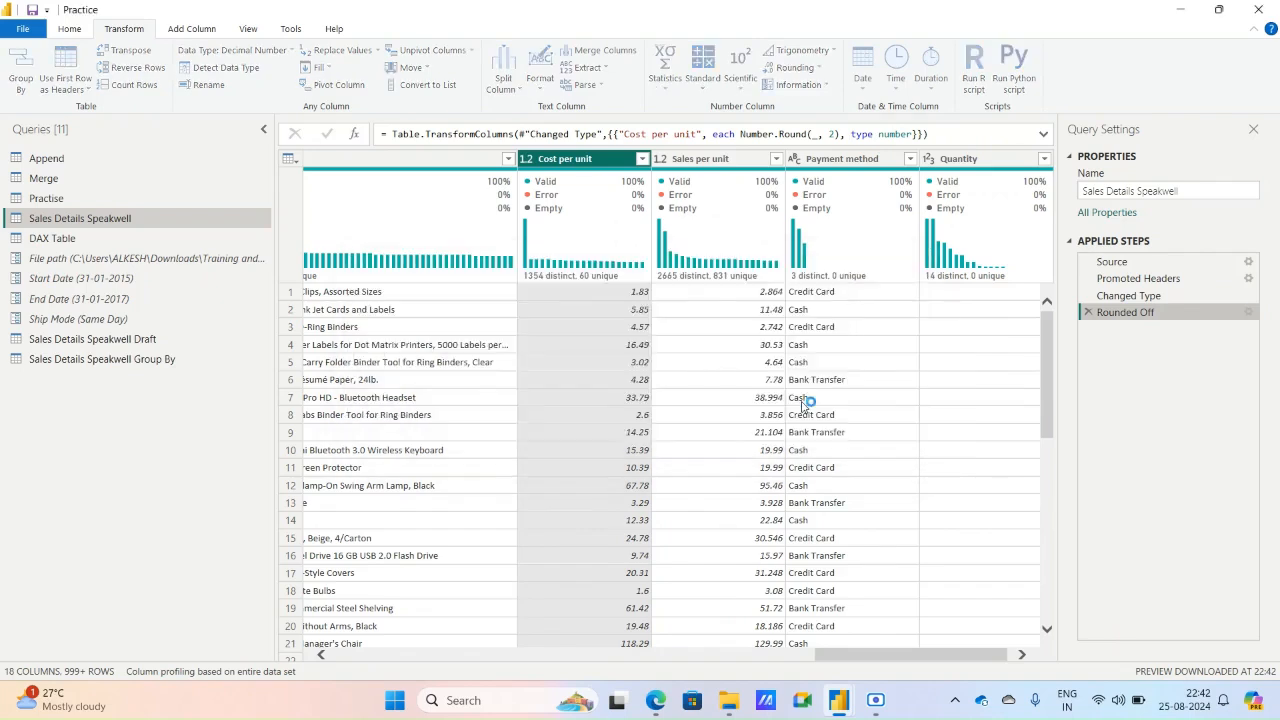
click(1083, 312)
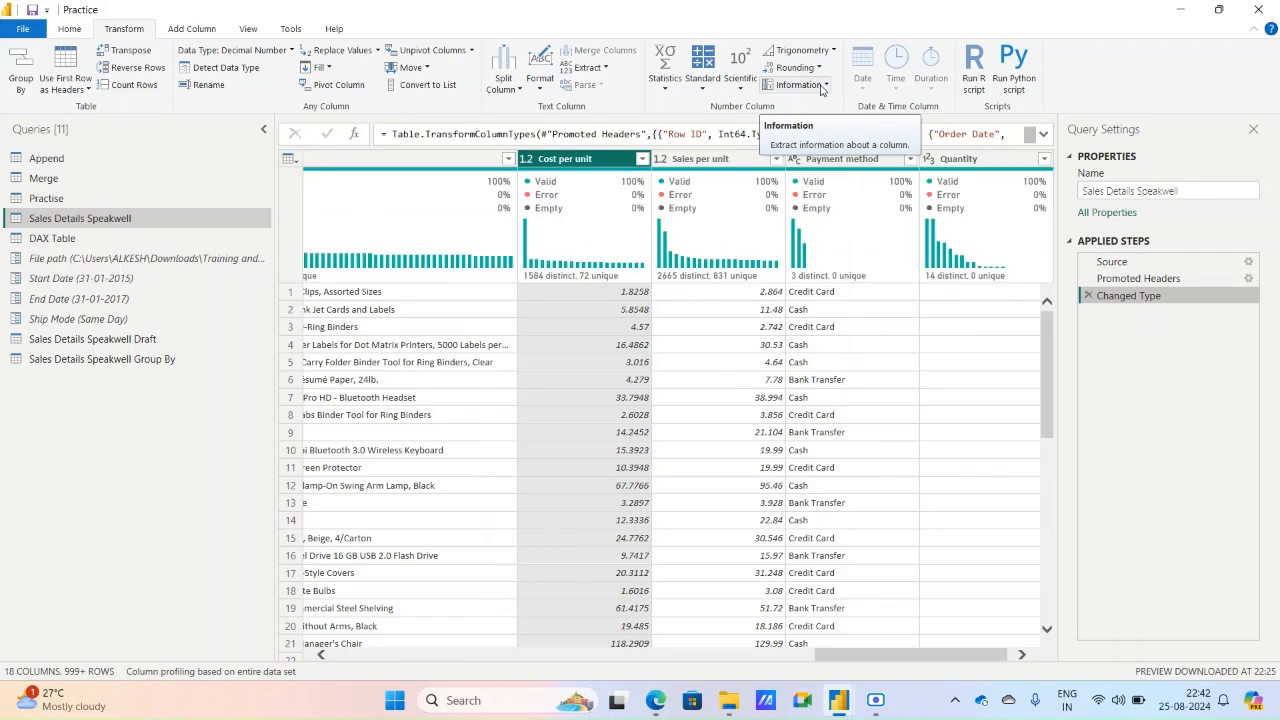
Apply the Is Even check to the Cost per unit column and remove the resulting applied step.
click(821, 87)
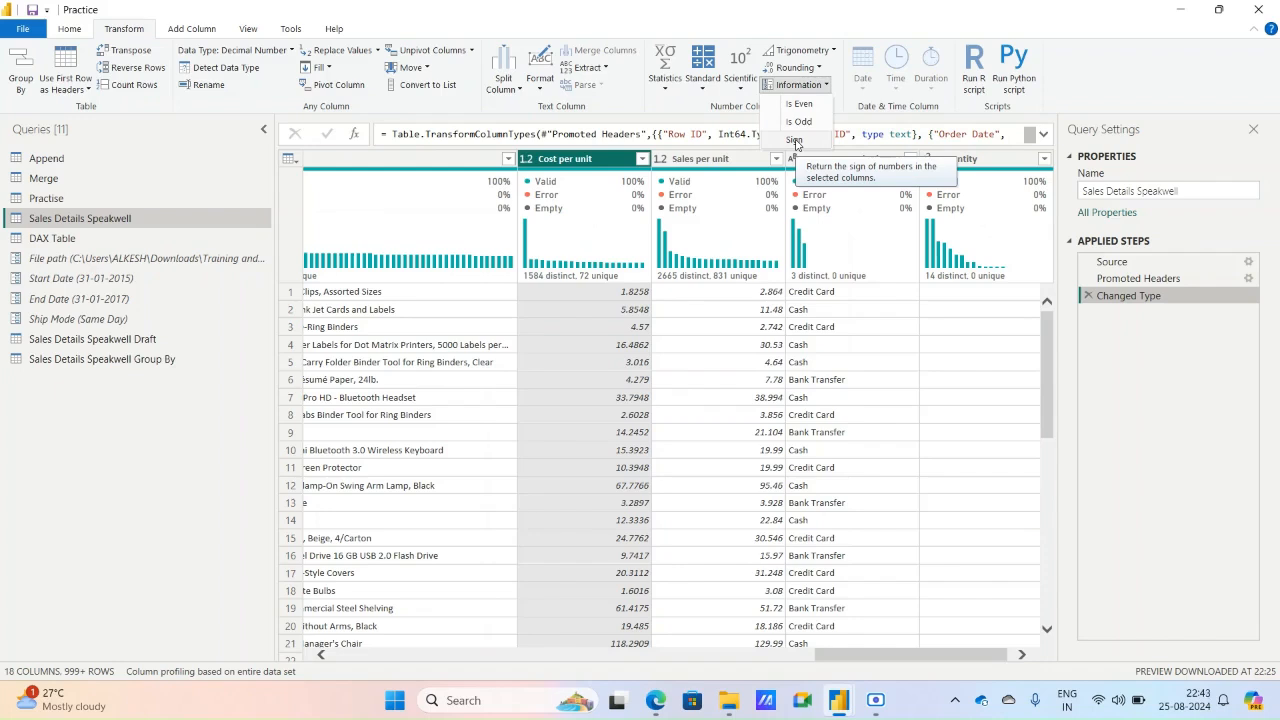
click(799, 104)
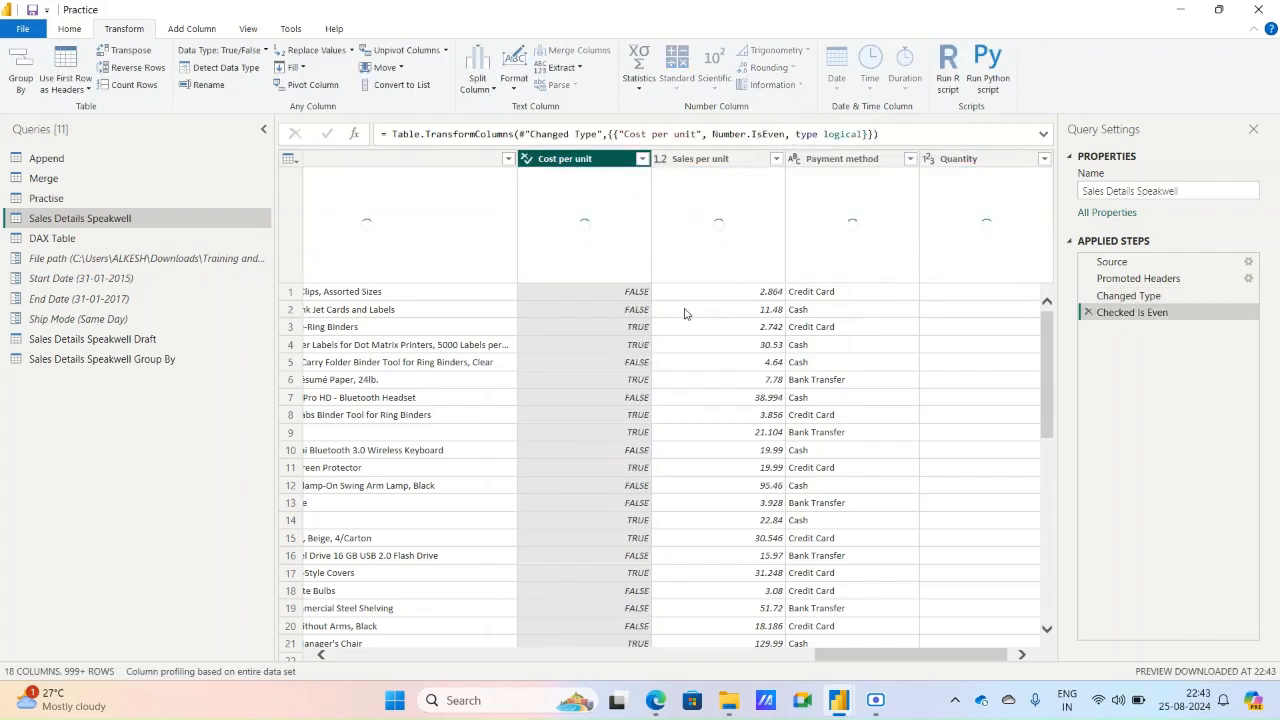
click(1089, 312)
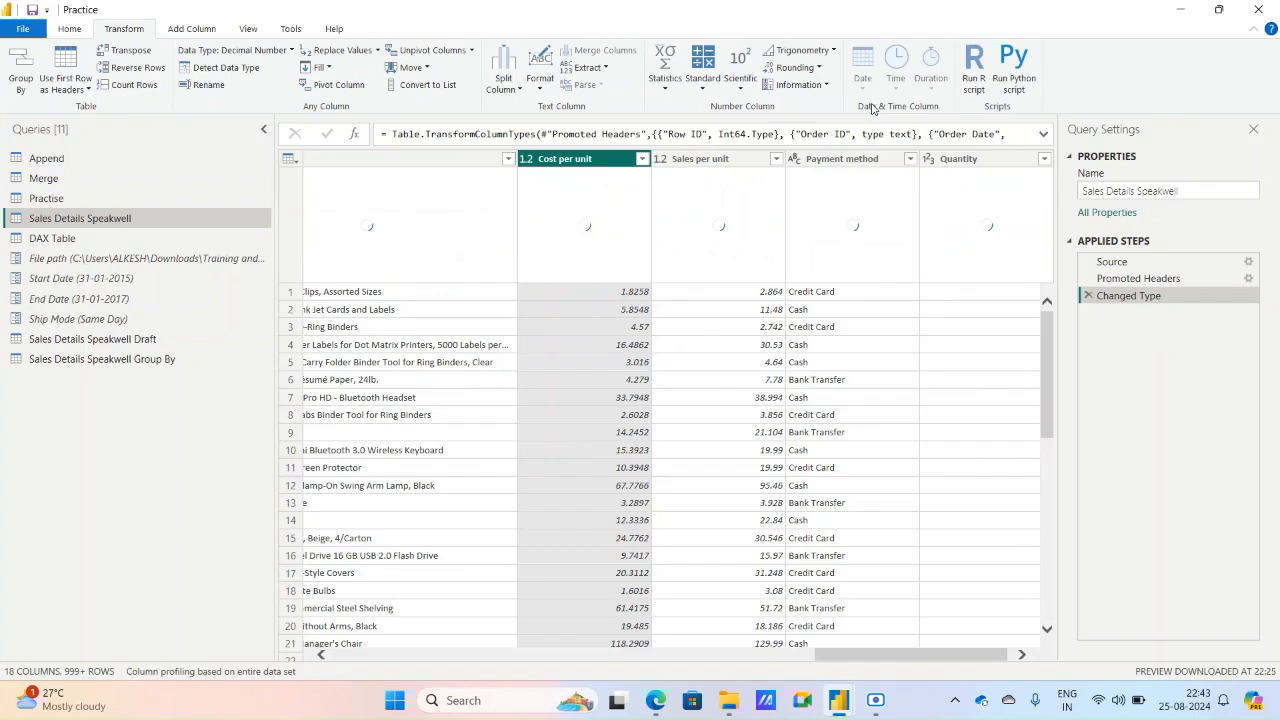
Apply the Is Odd check to the Cost per unit column and remove the resulting applied step.
click(822, 85)
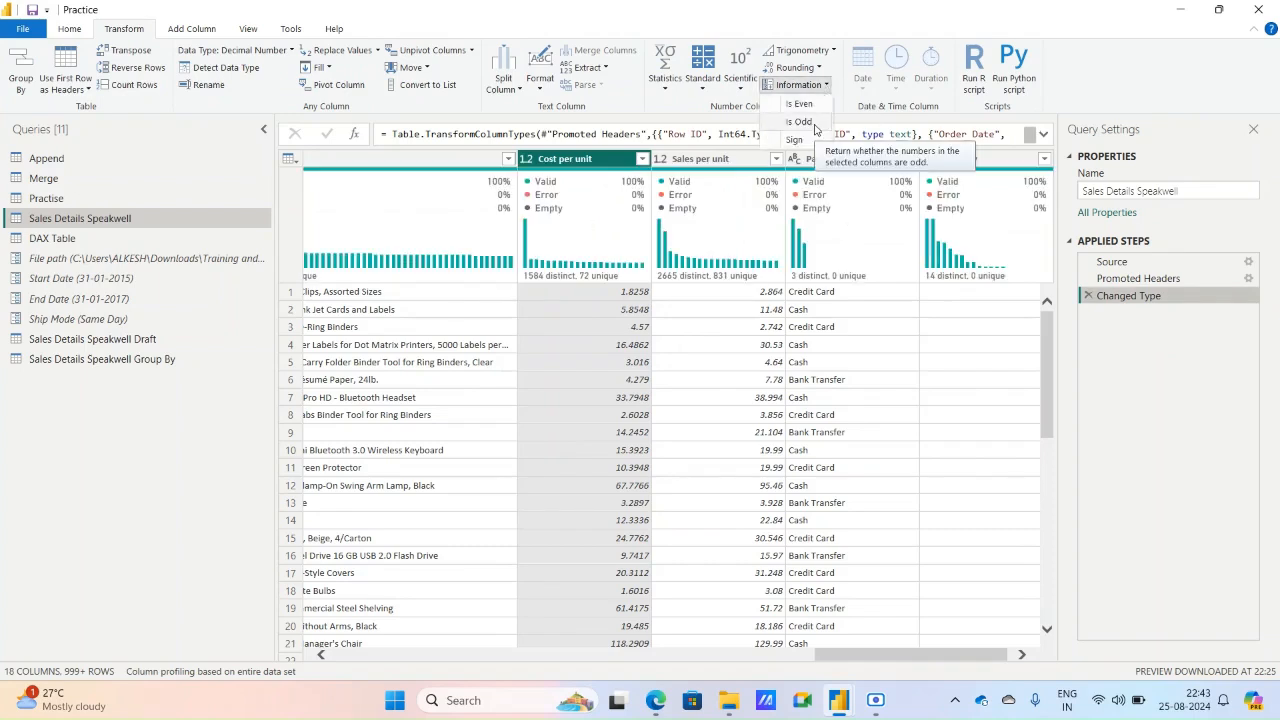
click(805, 122)
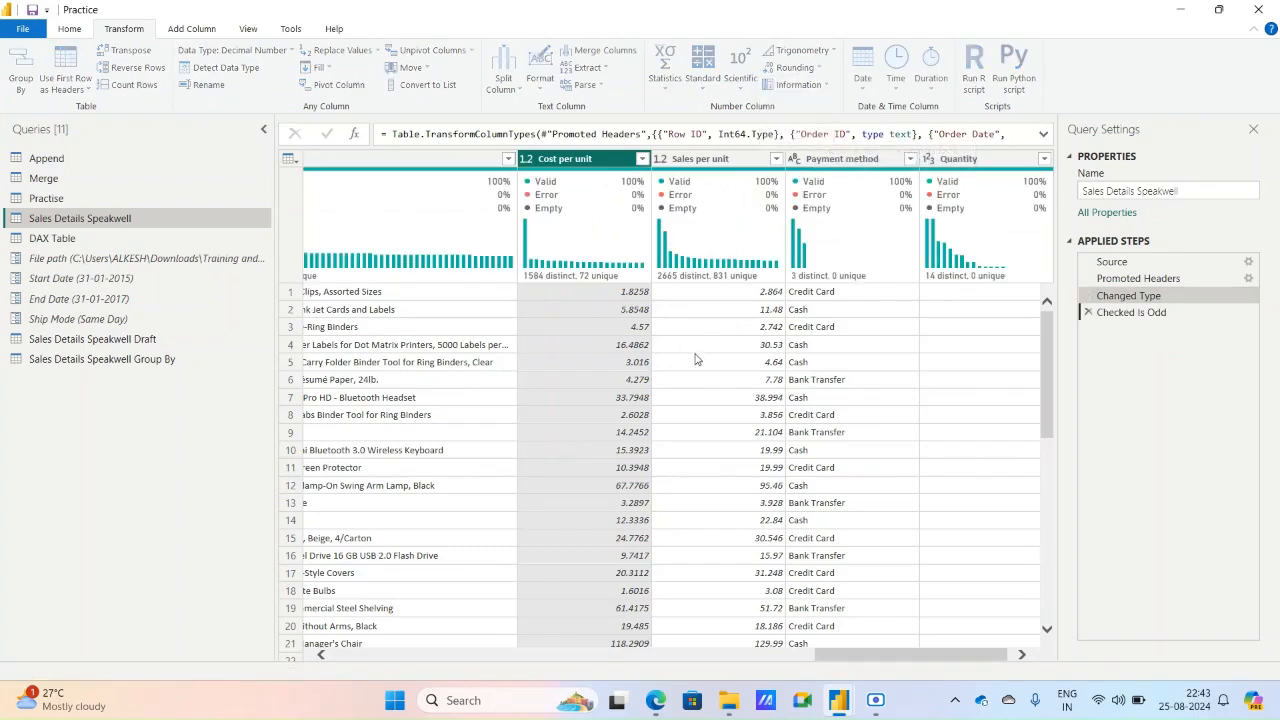
click(1088, 312)
Extract the Sign of the Cost per unit values, inspect the column's full filter list, and remove the resulting applied step.
click(818, 88)
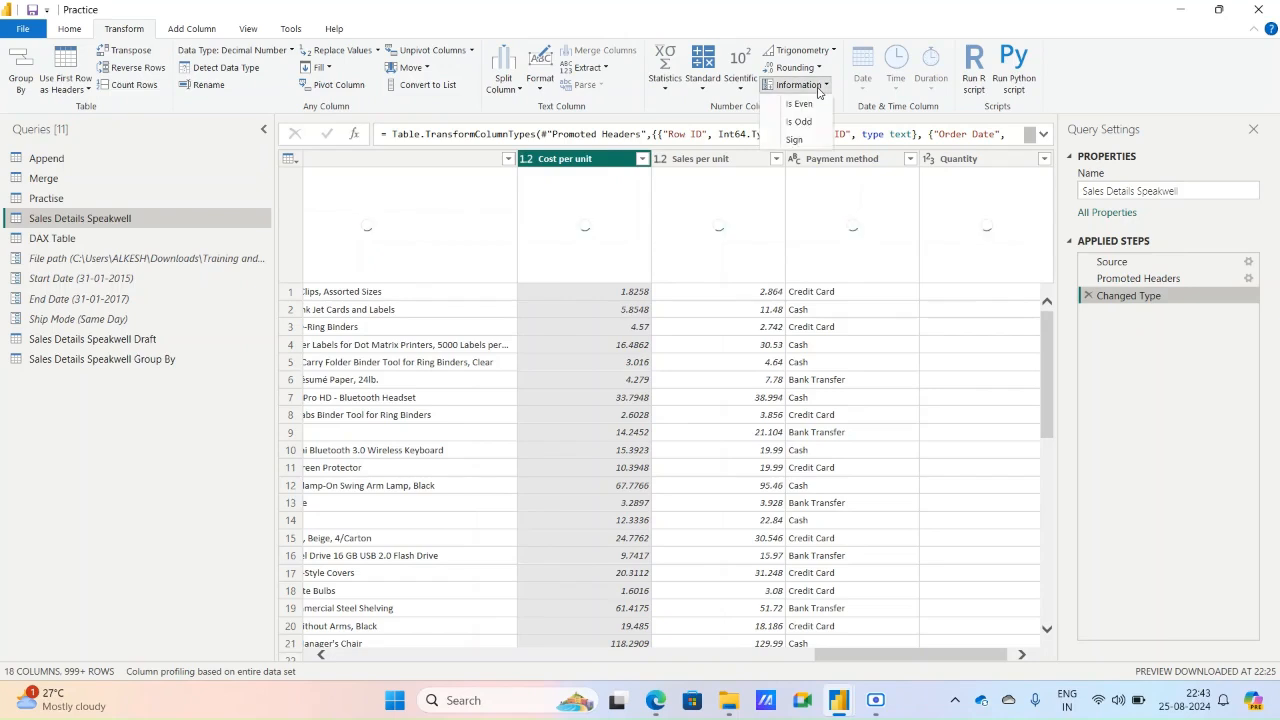
click(795, 141)
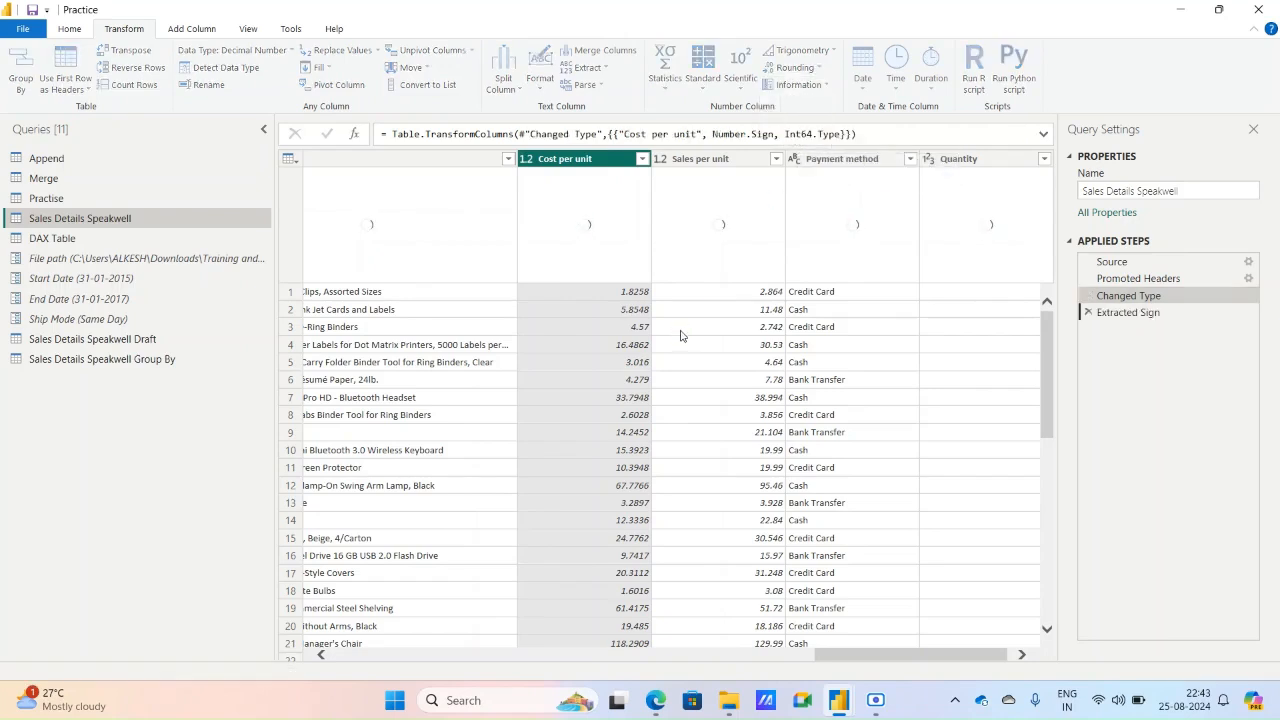
click(641, 159)
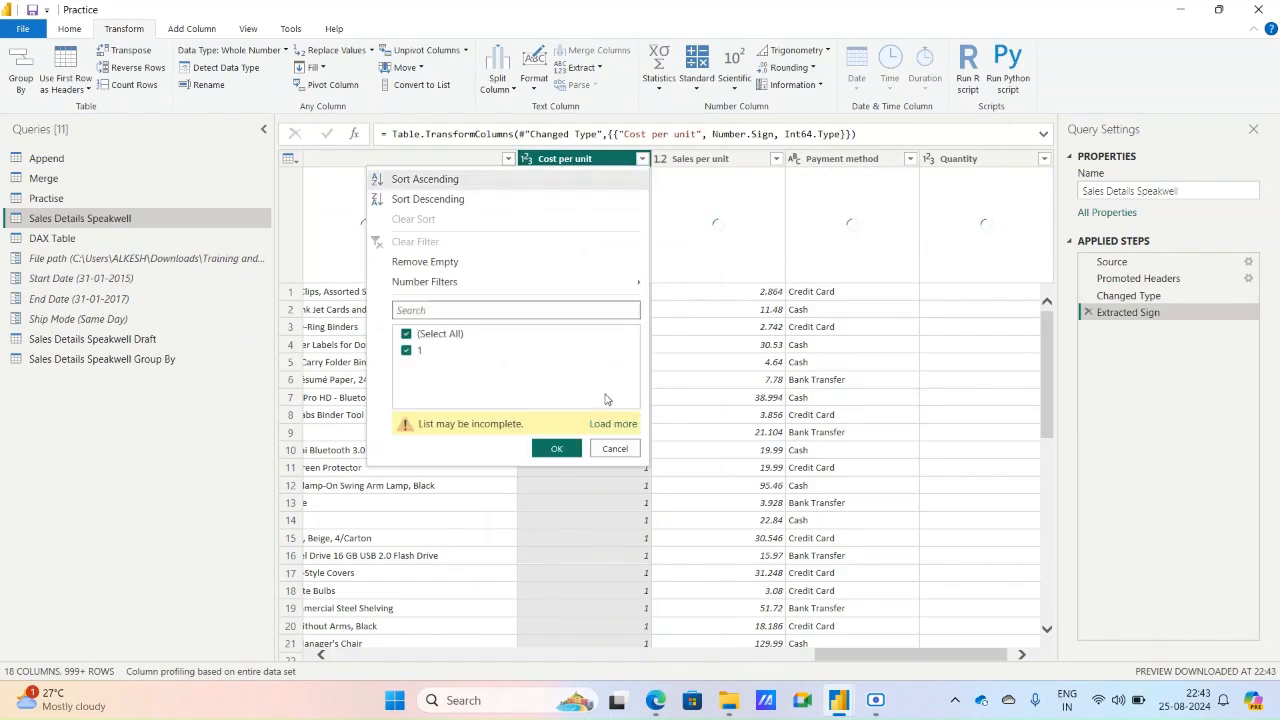
click(611, 424)
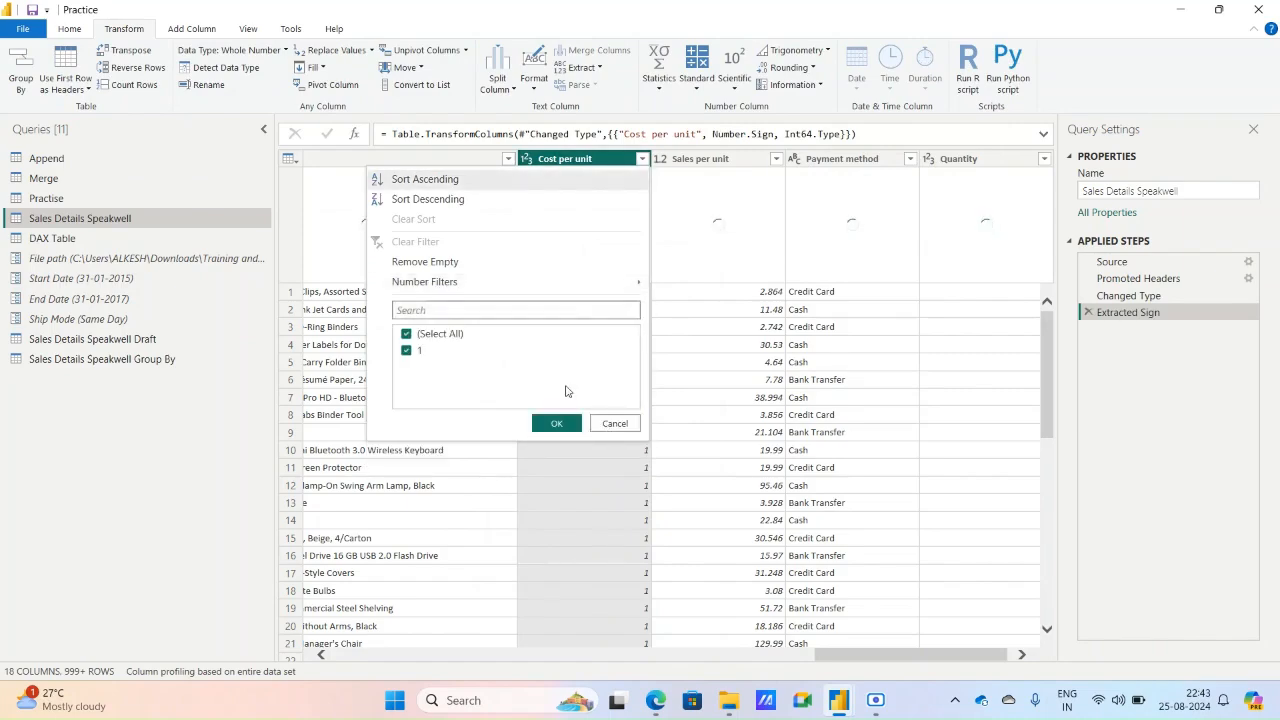
click(614, 424)
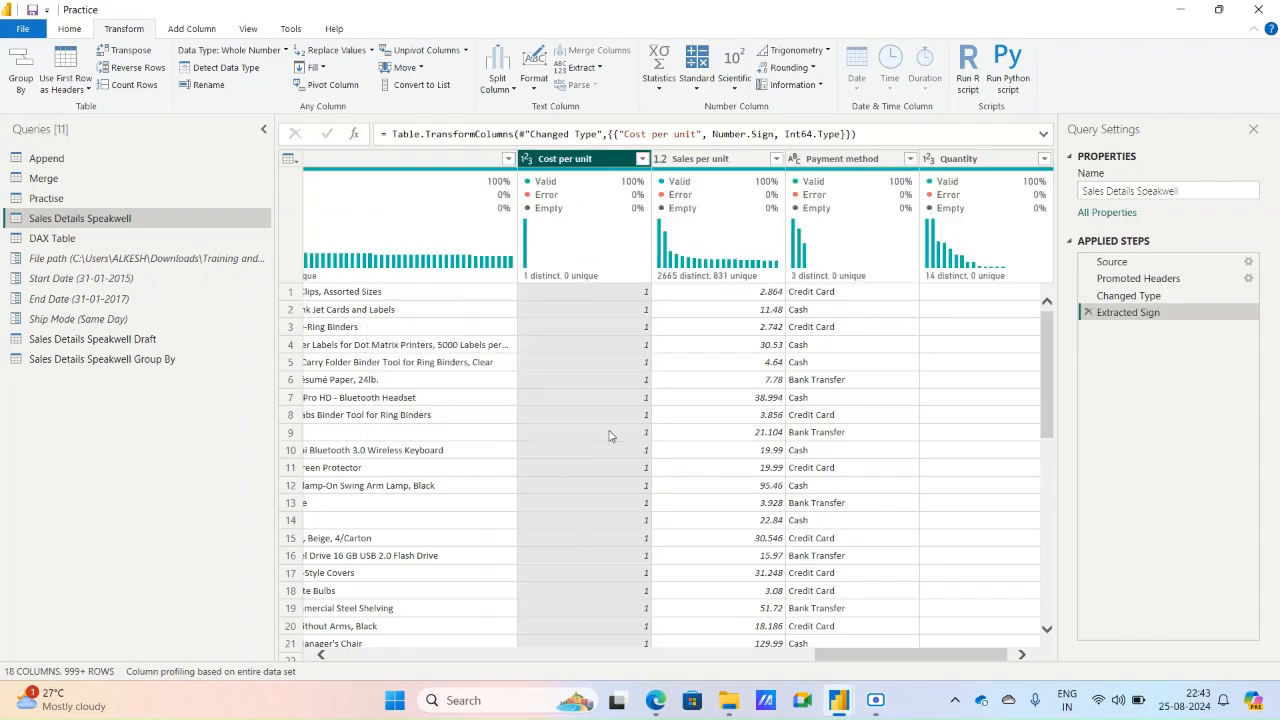
click(1088, 313)
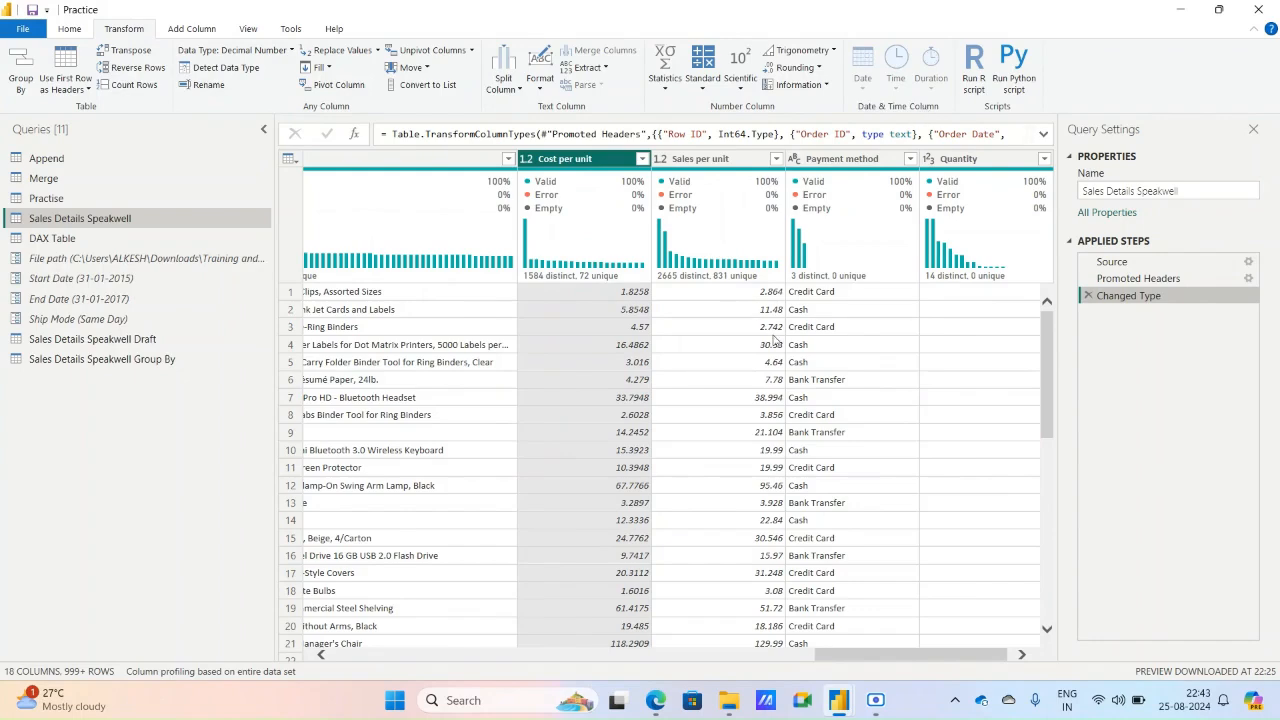
click(177, 30)
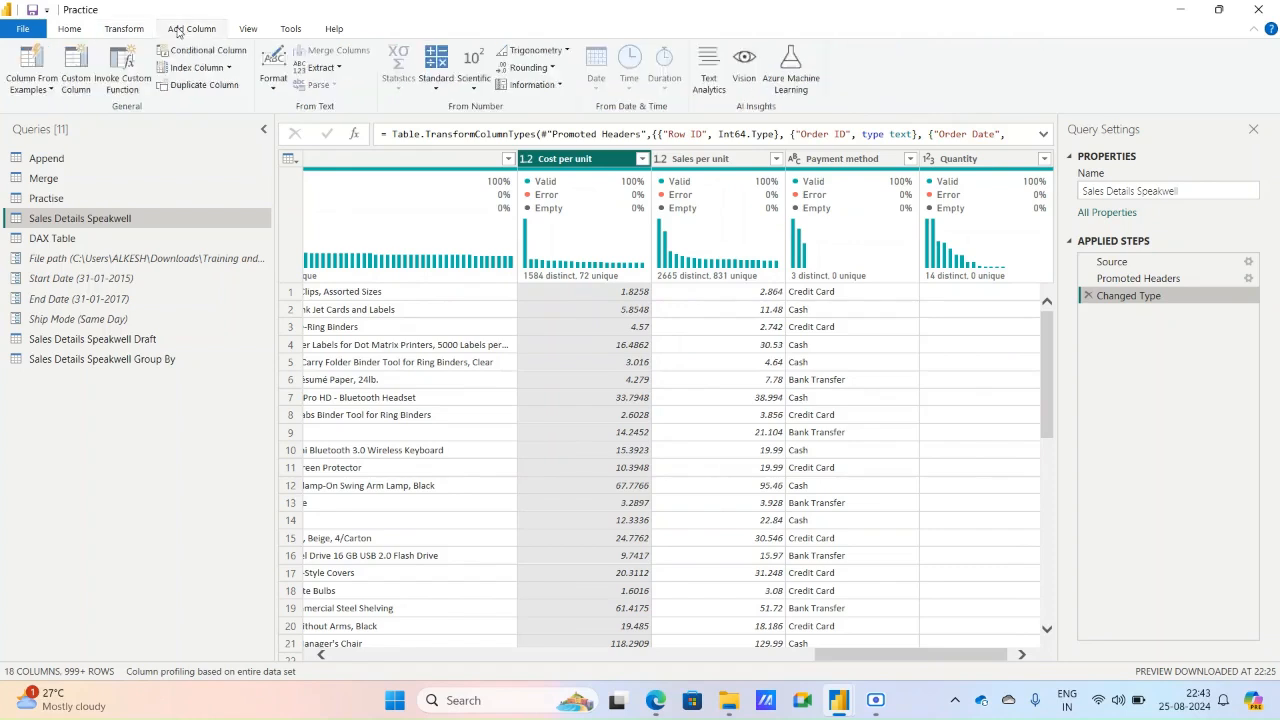
click(141, 30)
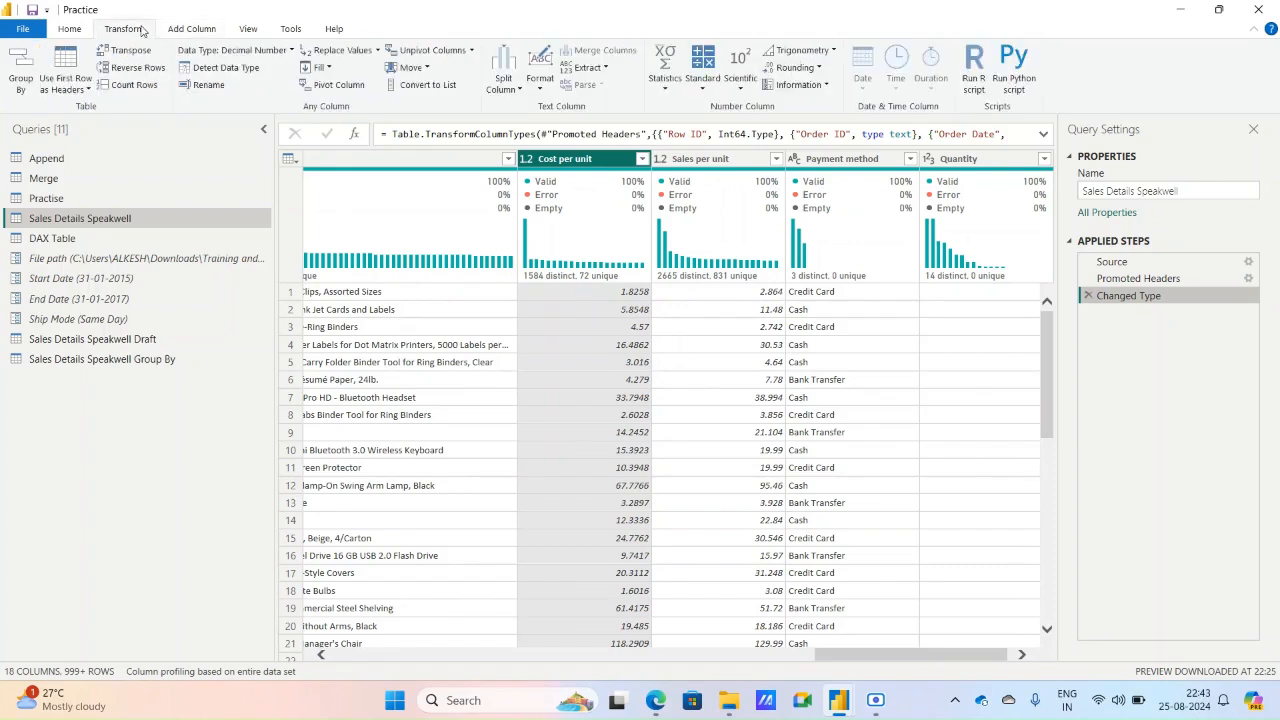
Select the Order ID column of the Sales Details Speakwell query as the source for adding a new column.
click(179, 33)
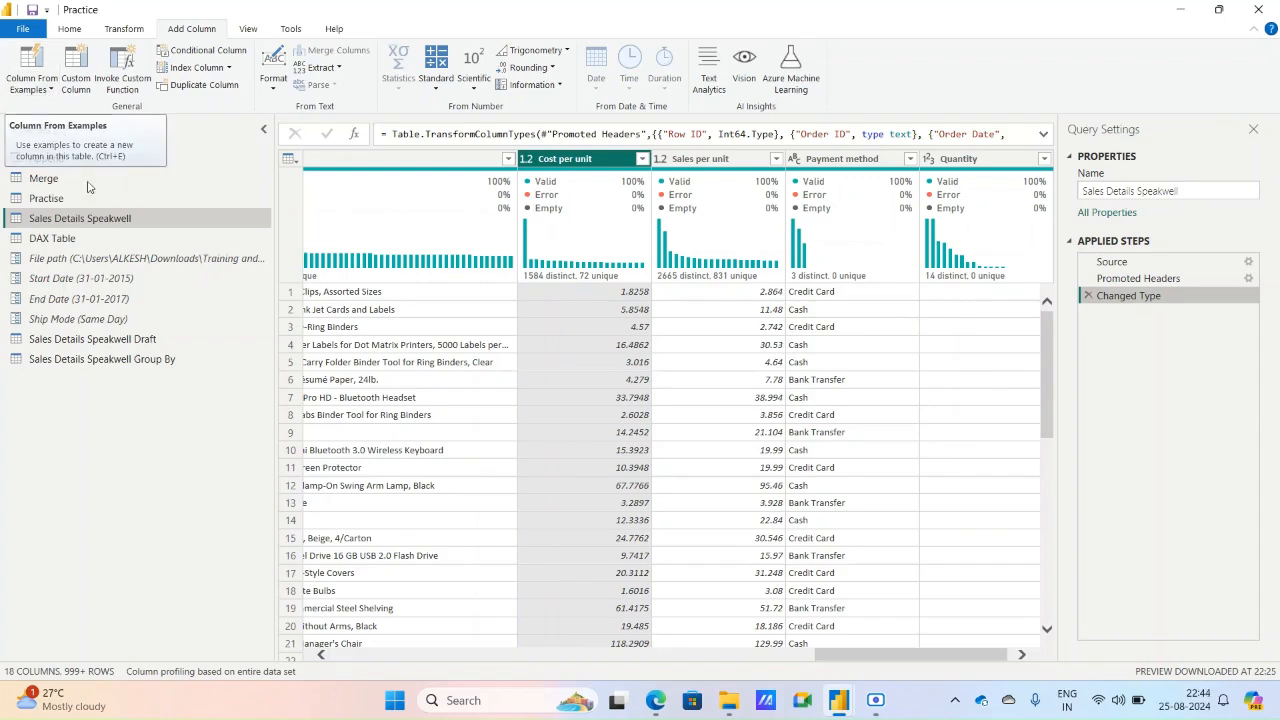
drag(820, 657, 332, 660)
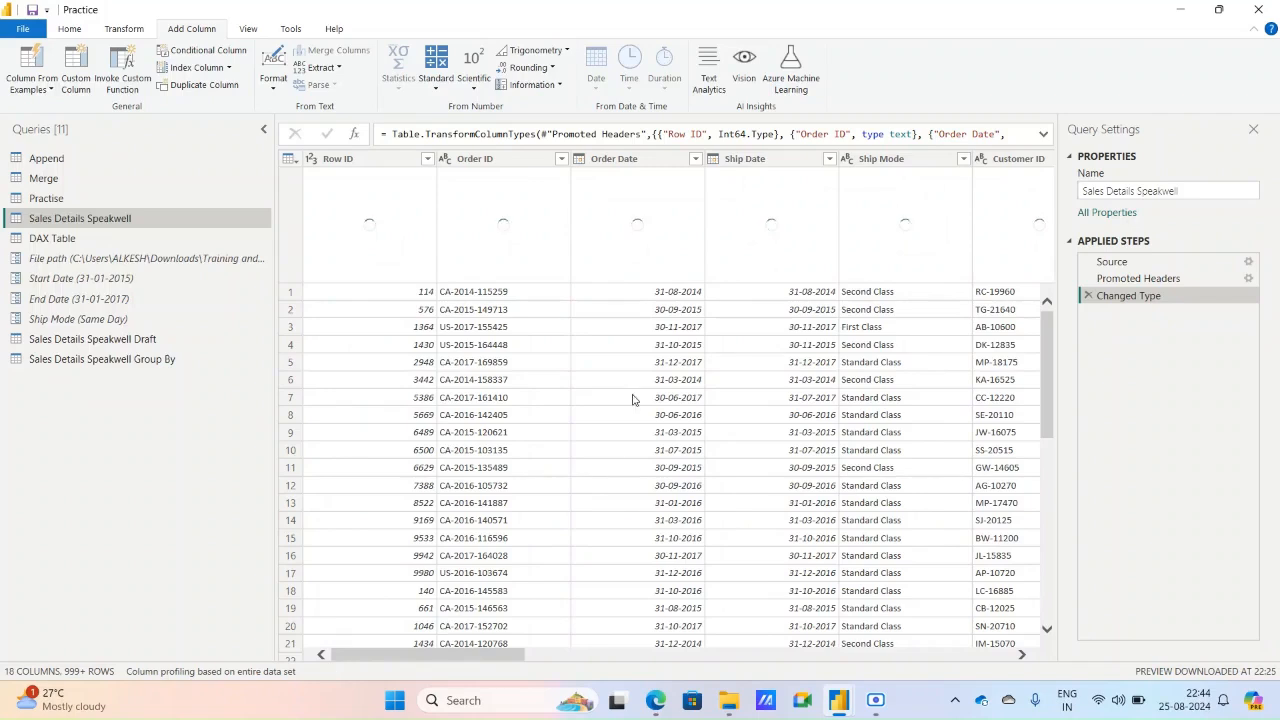
click(510, 162)
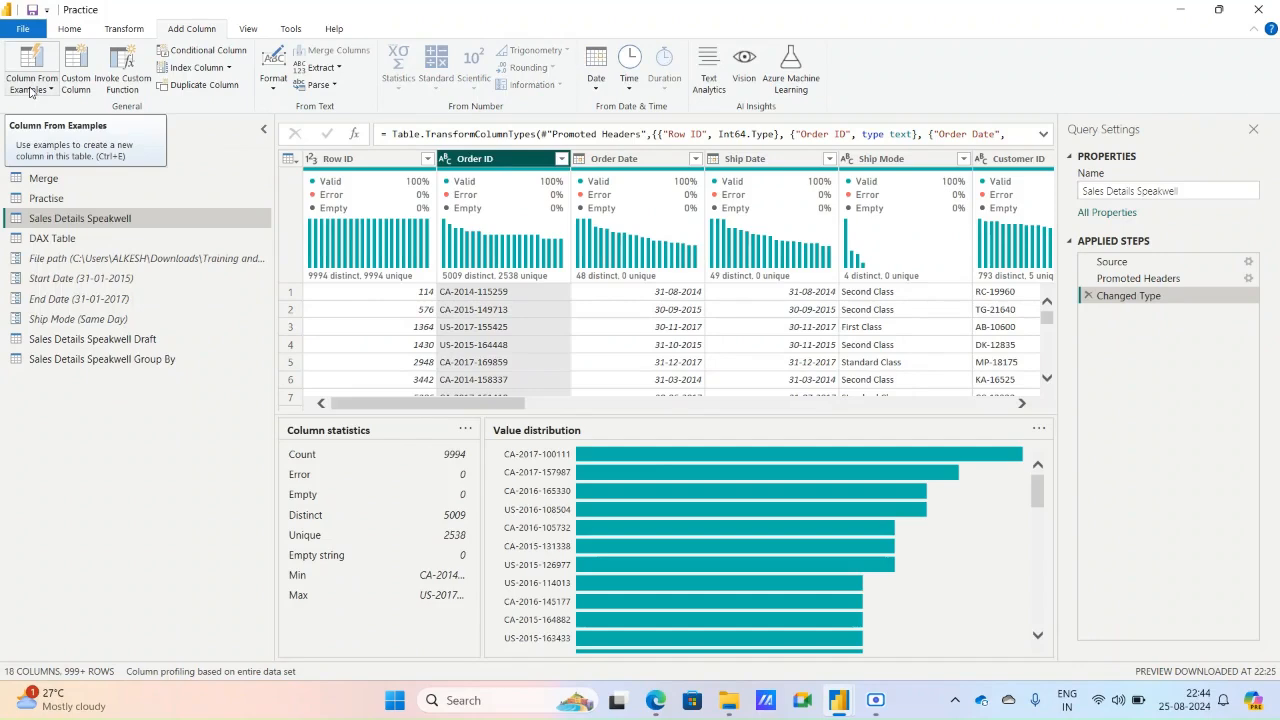
click(31, 88)
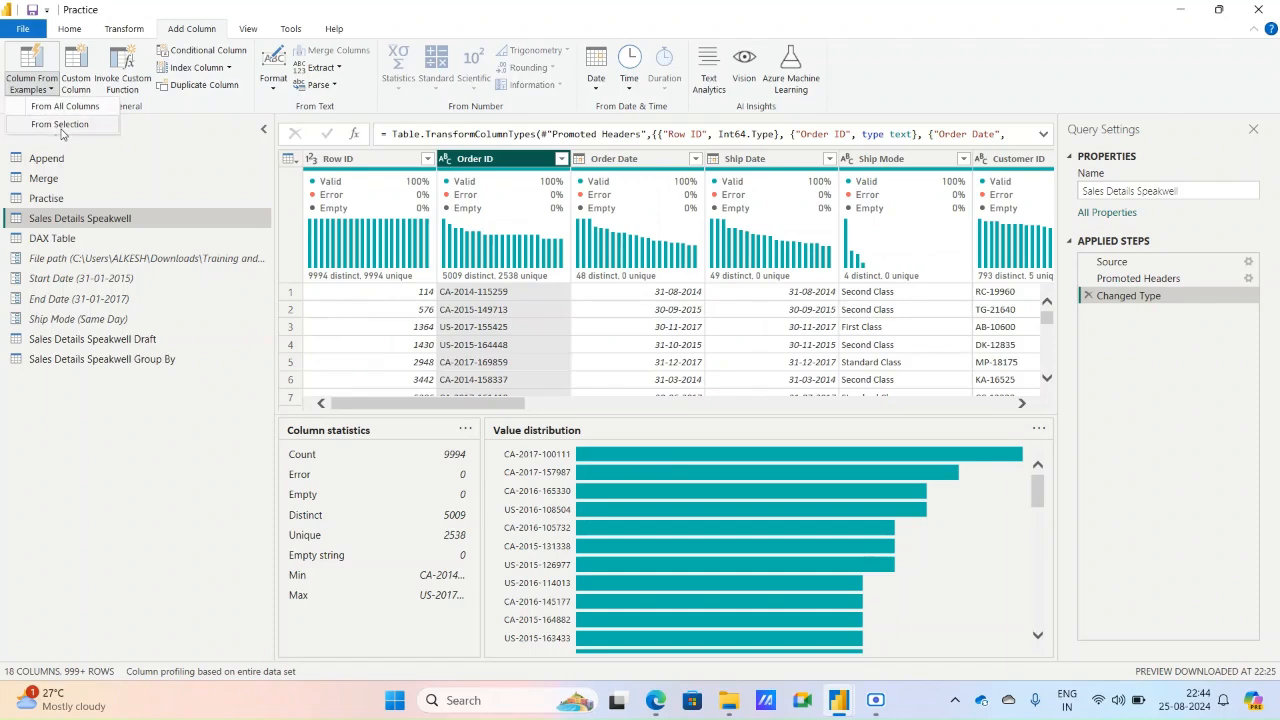
click(61, 126)
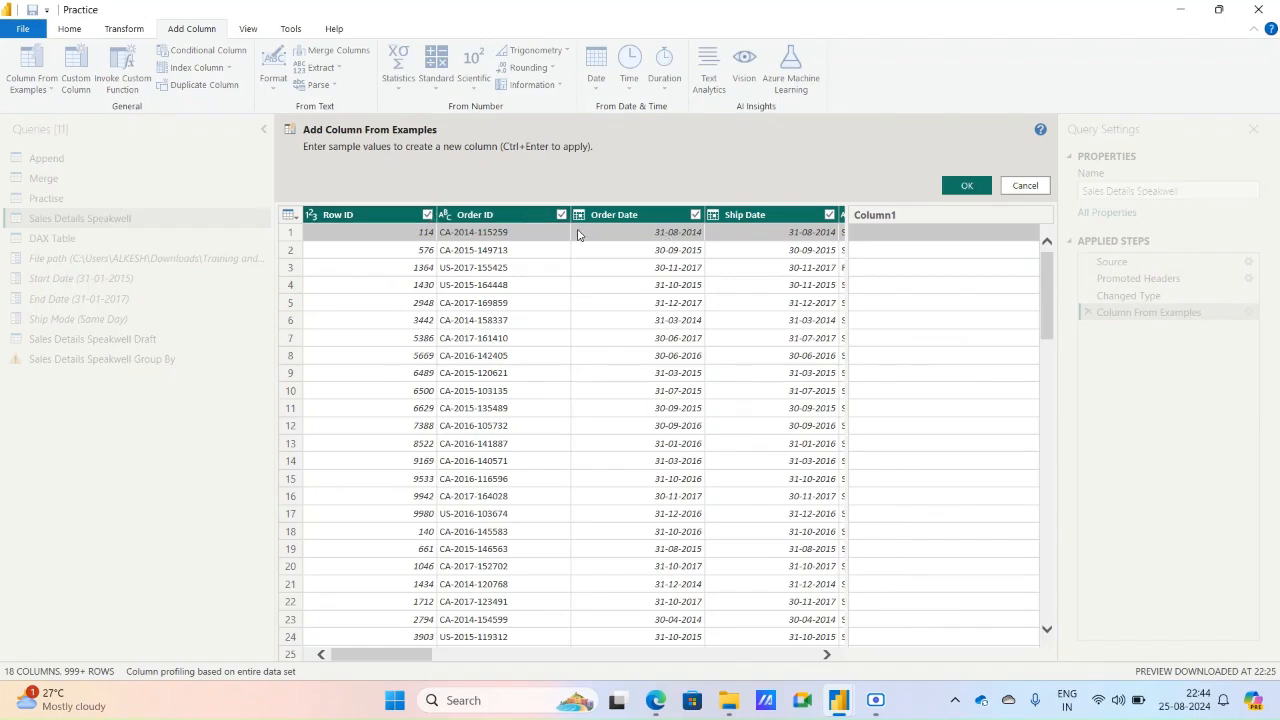
click(1016, 184)
Add a column from examples based only on the selected Order ID column, giving 2014 as the first row's sample value.
click(31, 86)
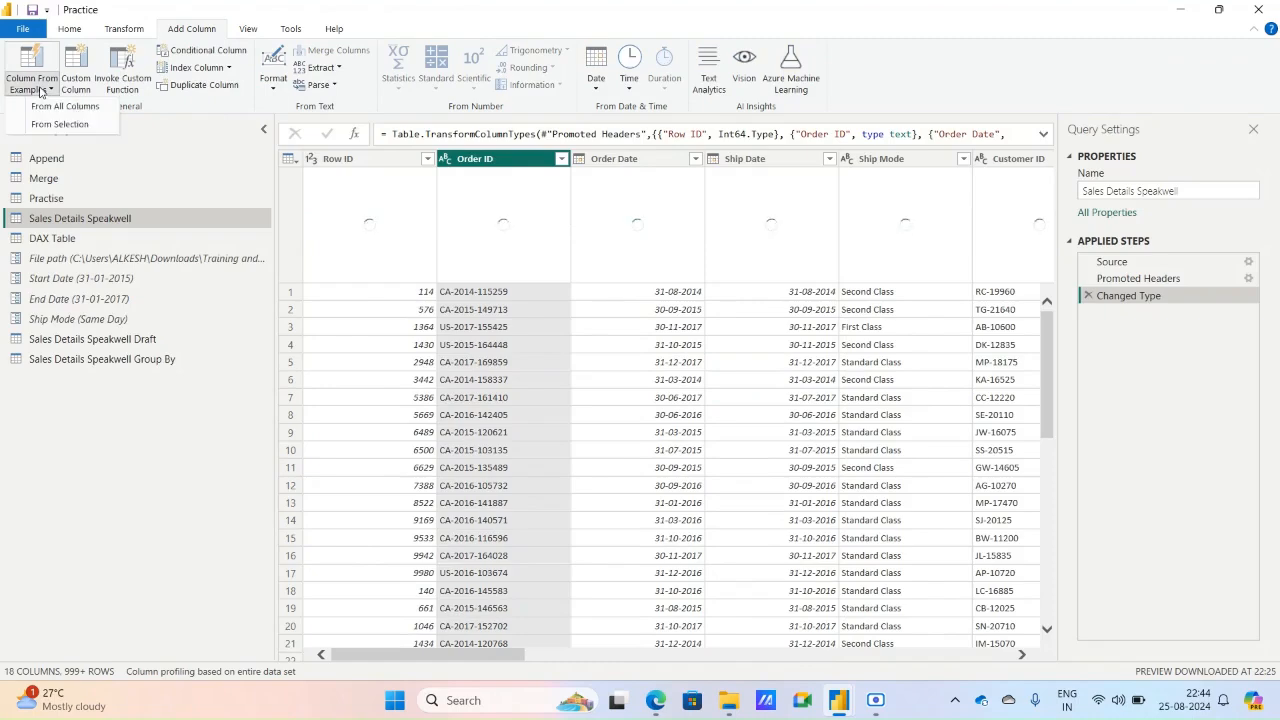
click(62, 124)
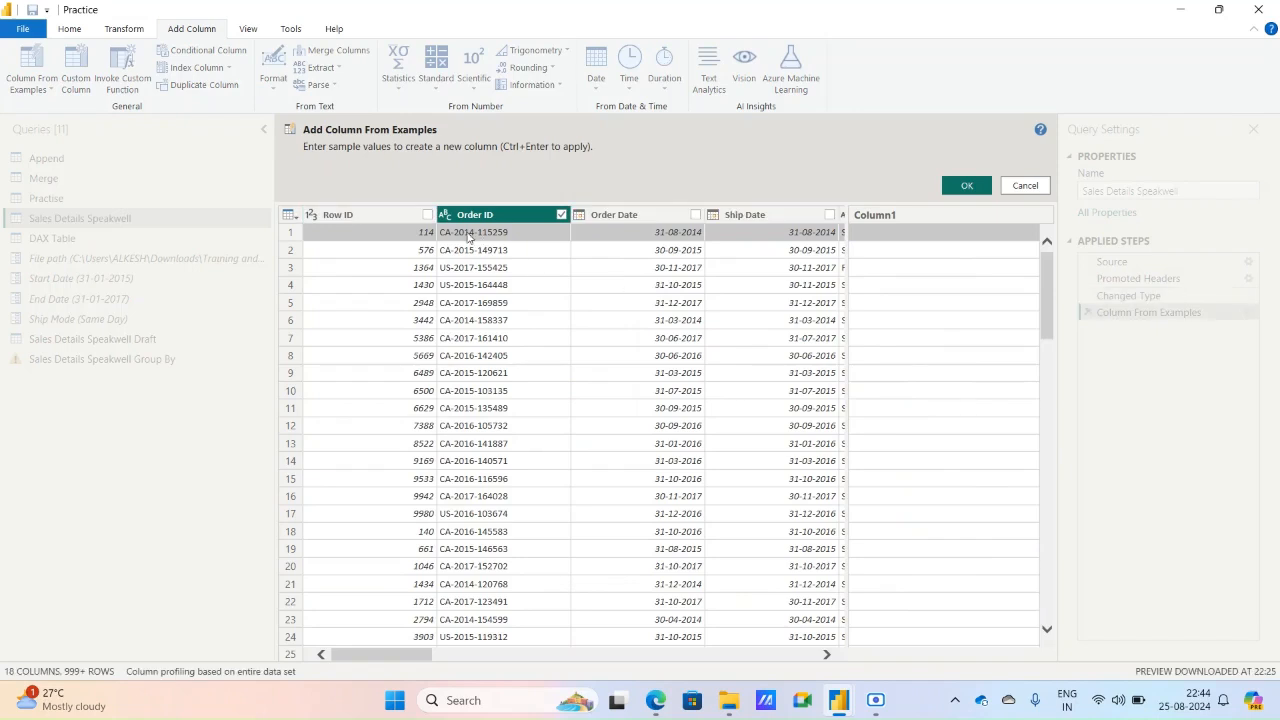
click(880, 233)
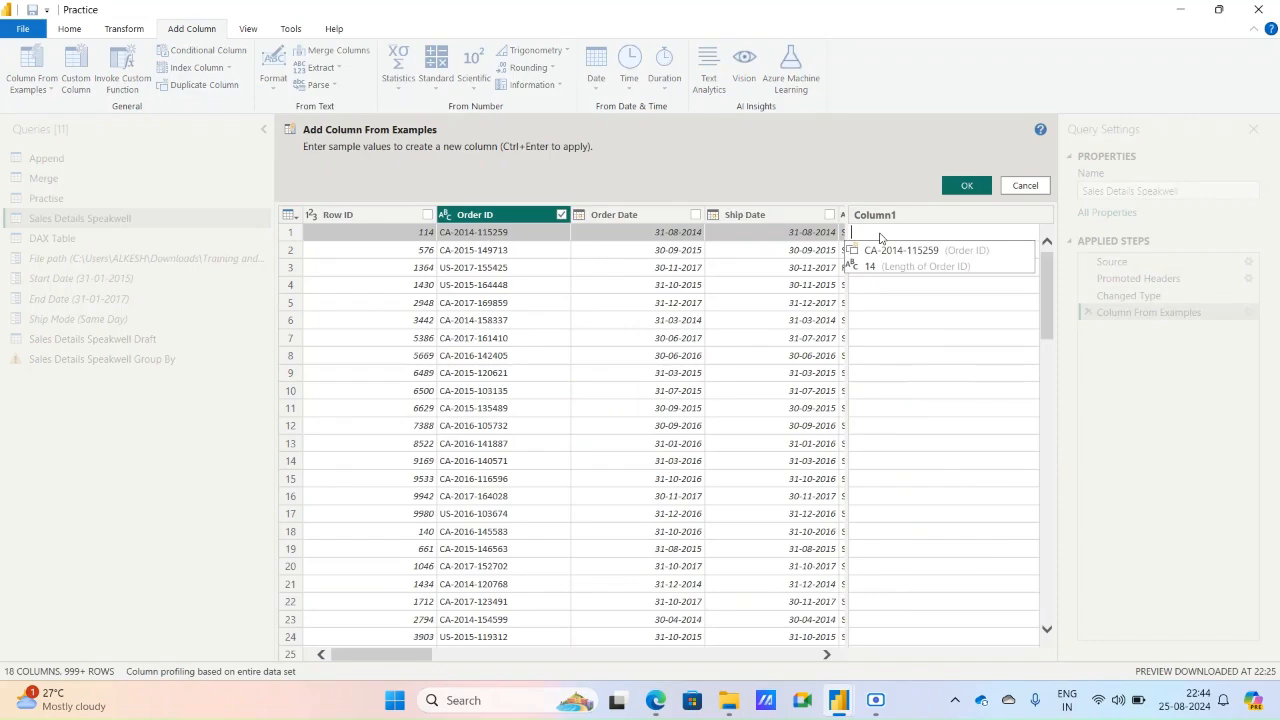
text(20)
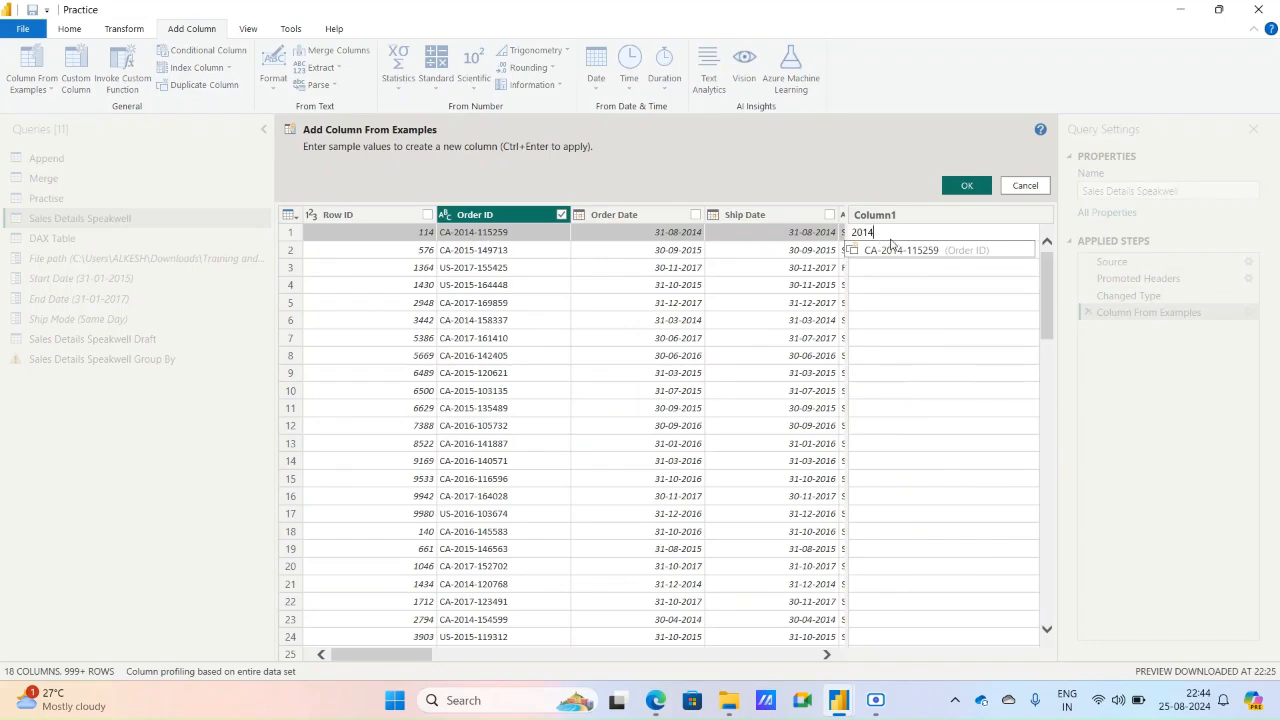
text(14)
key(Return)
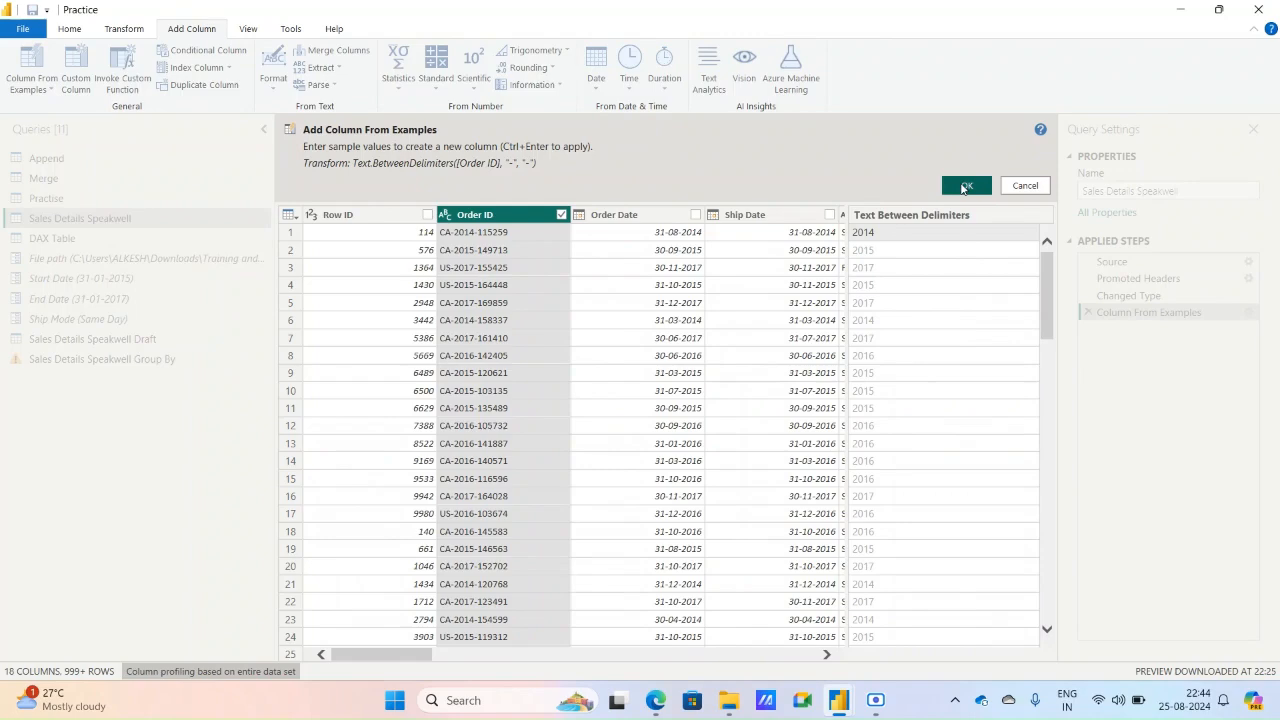
click(964, 187)
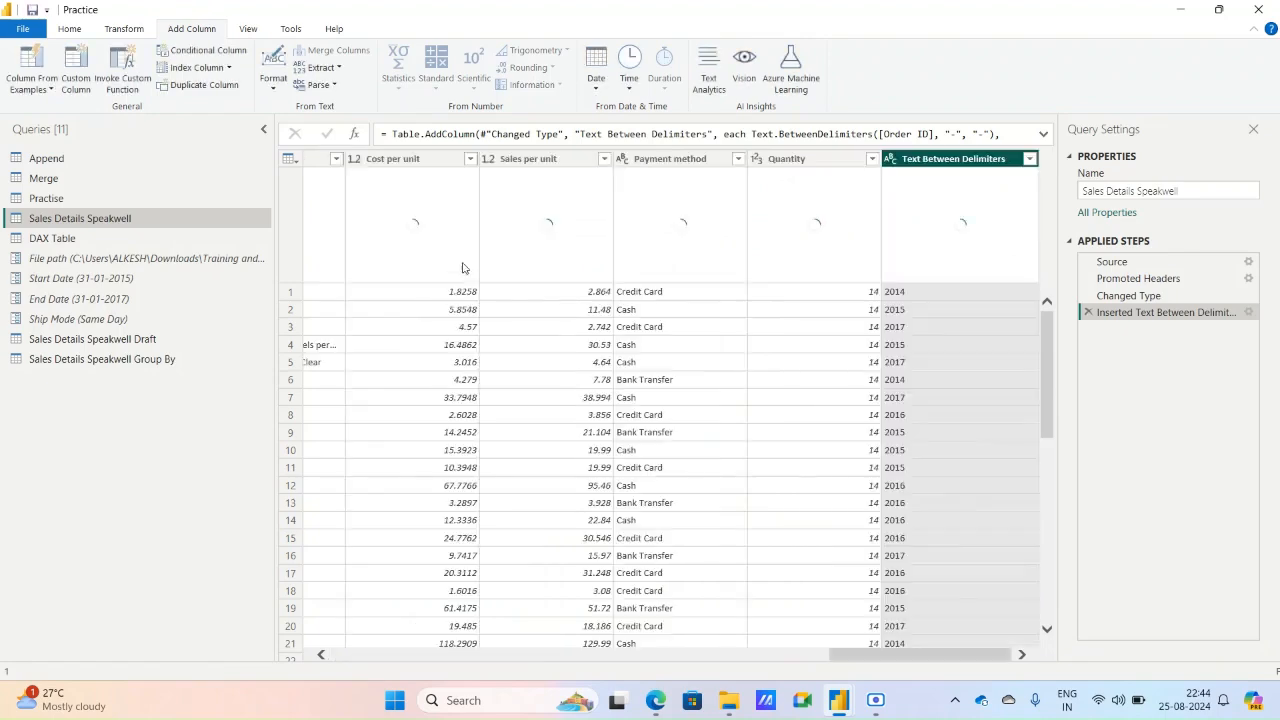
Compare the Order ID values with the extracted years and change the Text Between Delimiters column's data type to Decimal Number.
click(712, 659)
drag(712, 659, 268, 649)
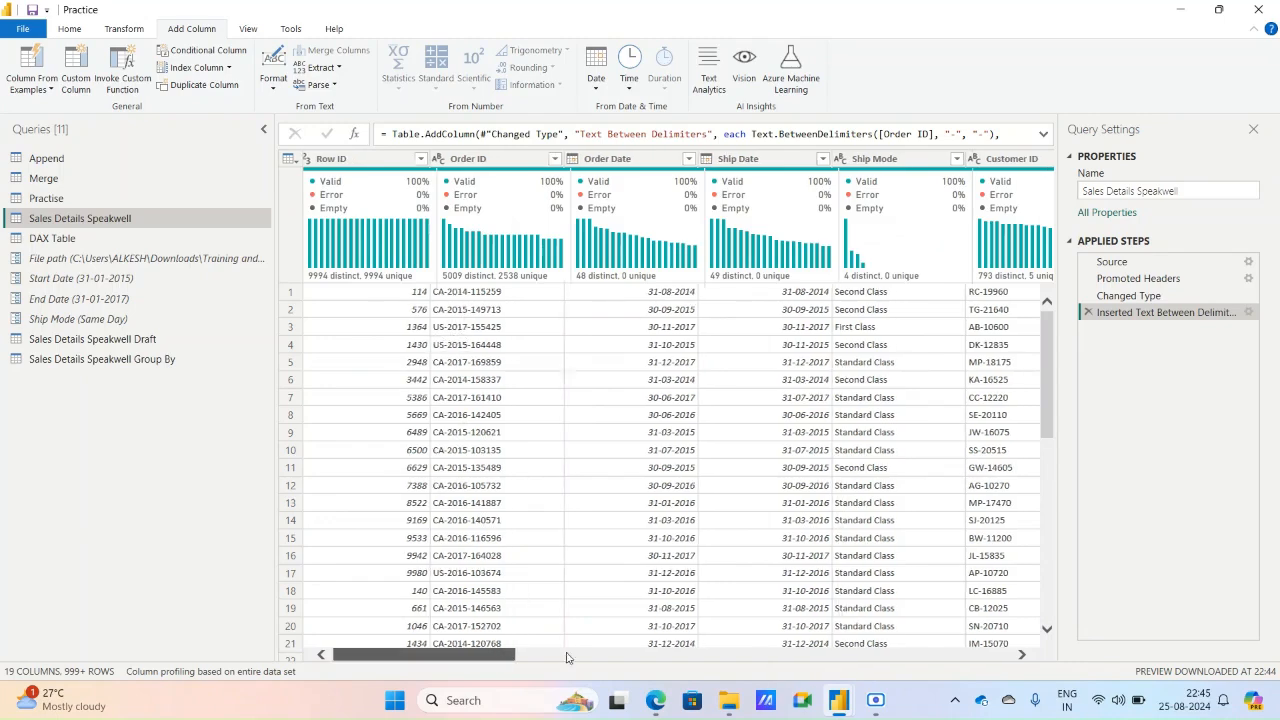
drag(505, 655, 987, 651)
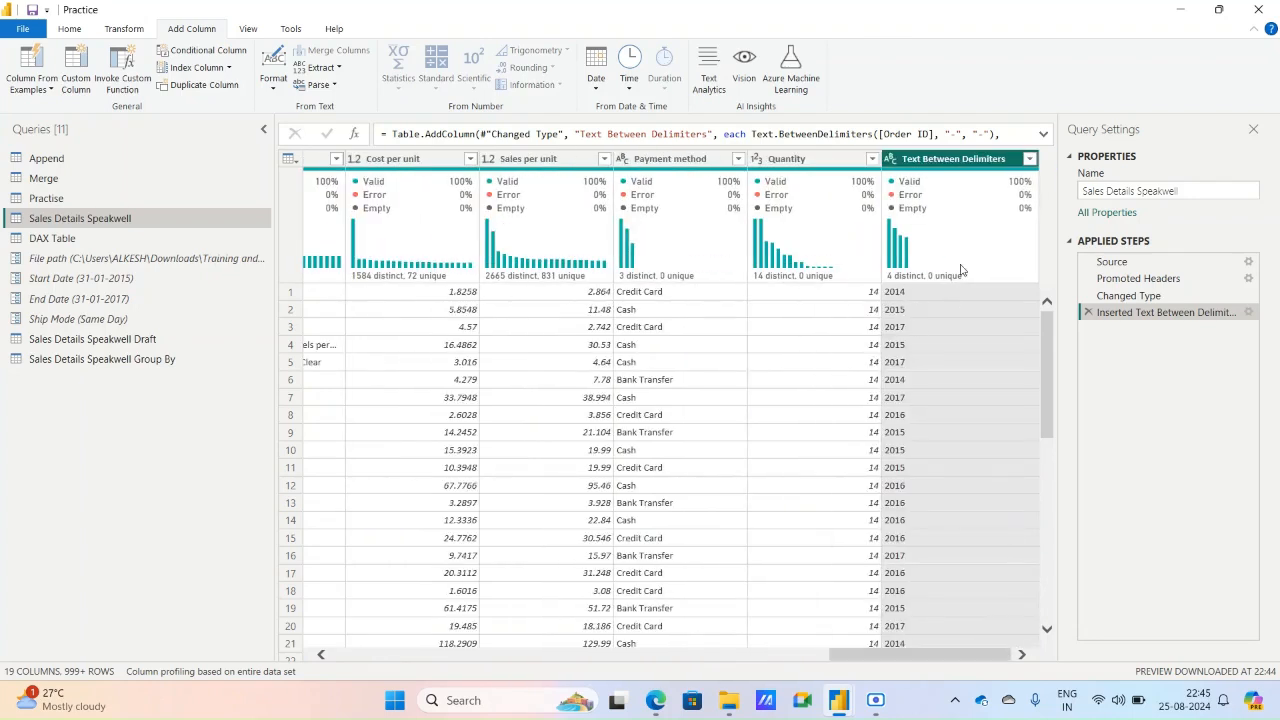
click(892, 158)
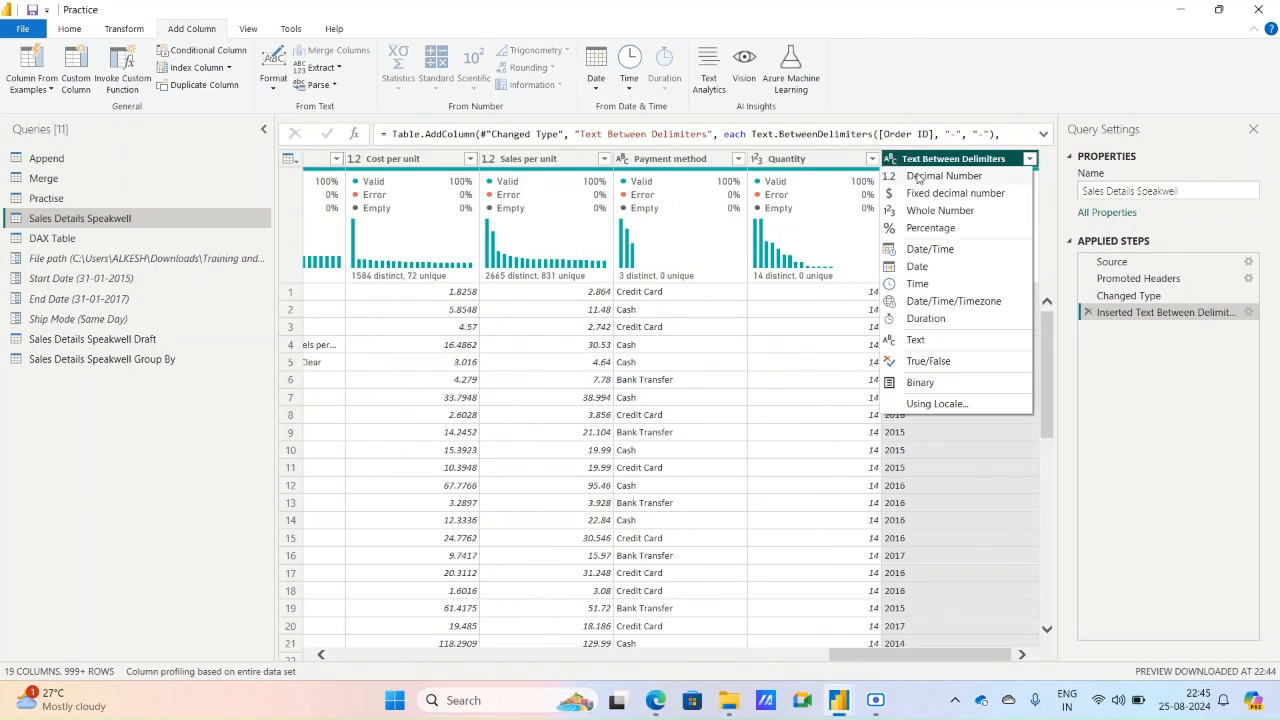
click(918, 176)
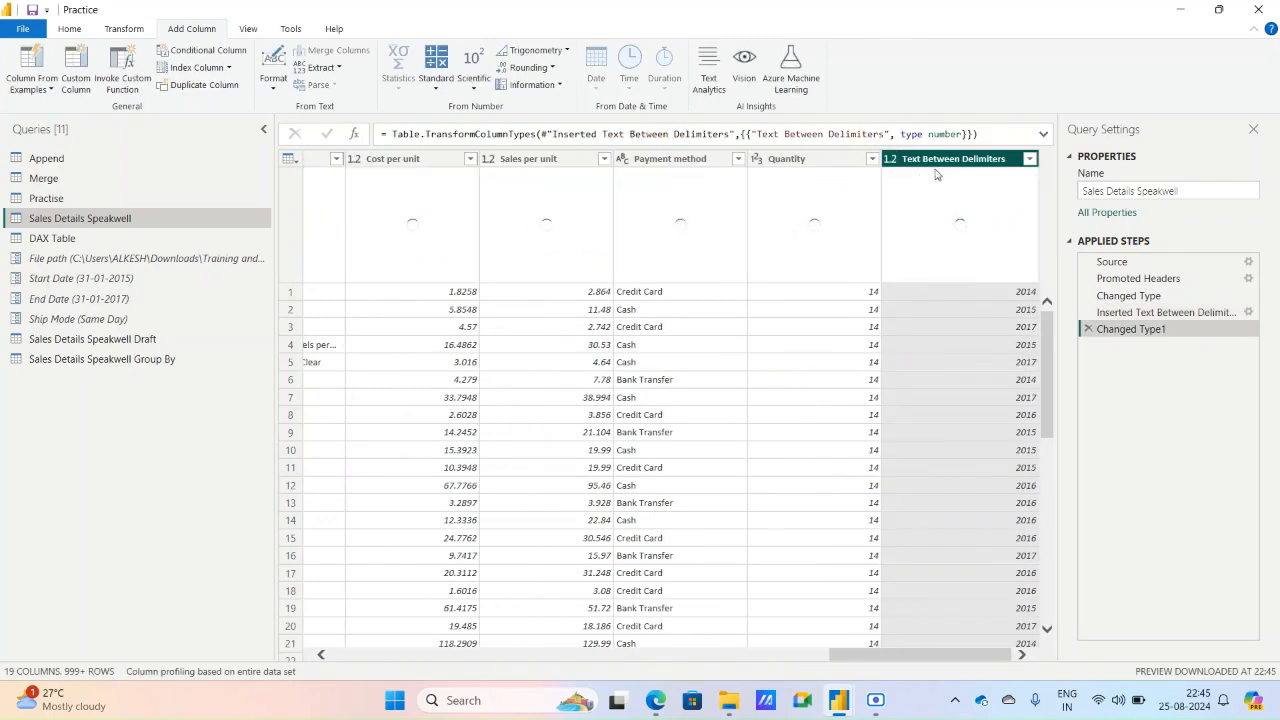
Rename the Text Between Delimiters column to Year.
double_click(938, 160)
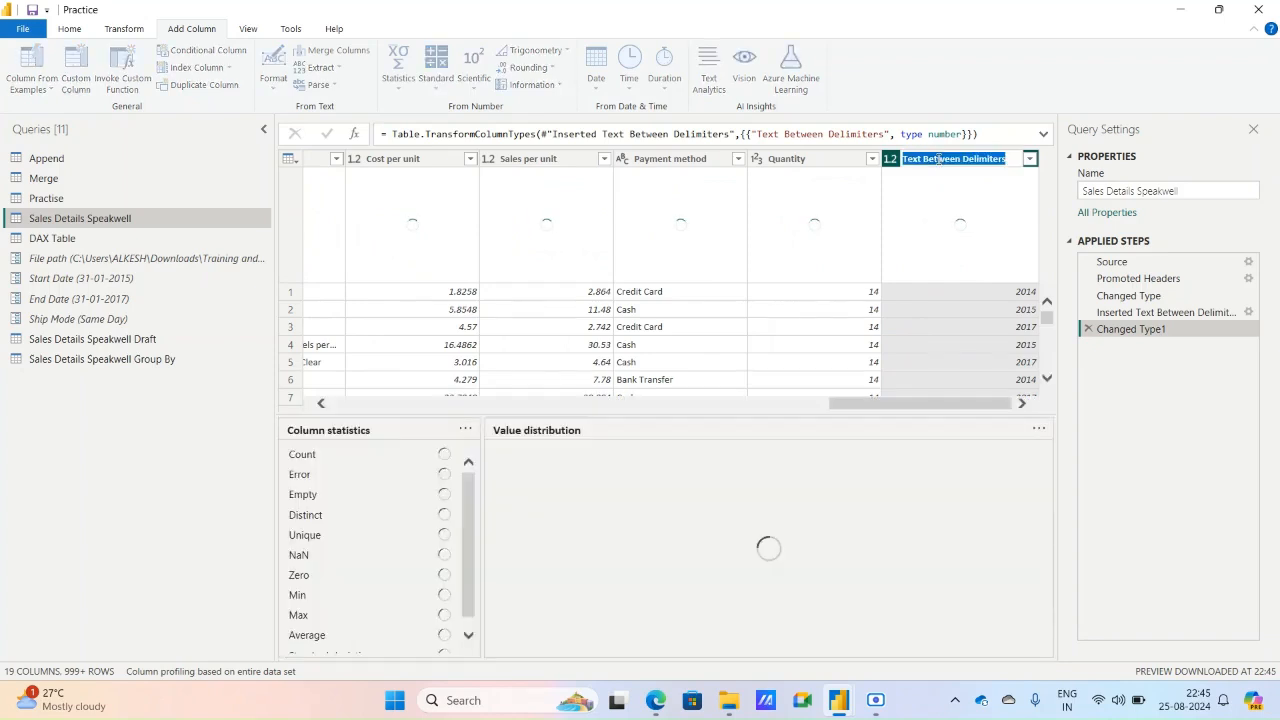
text(Y)
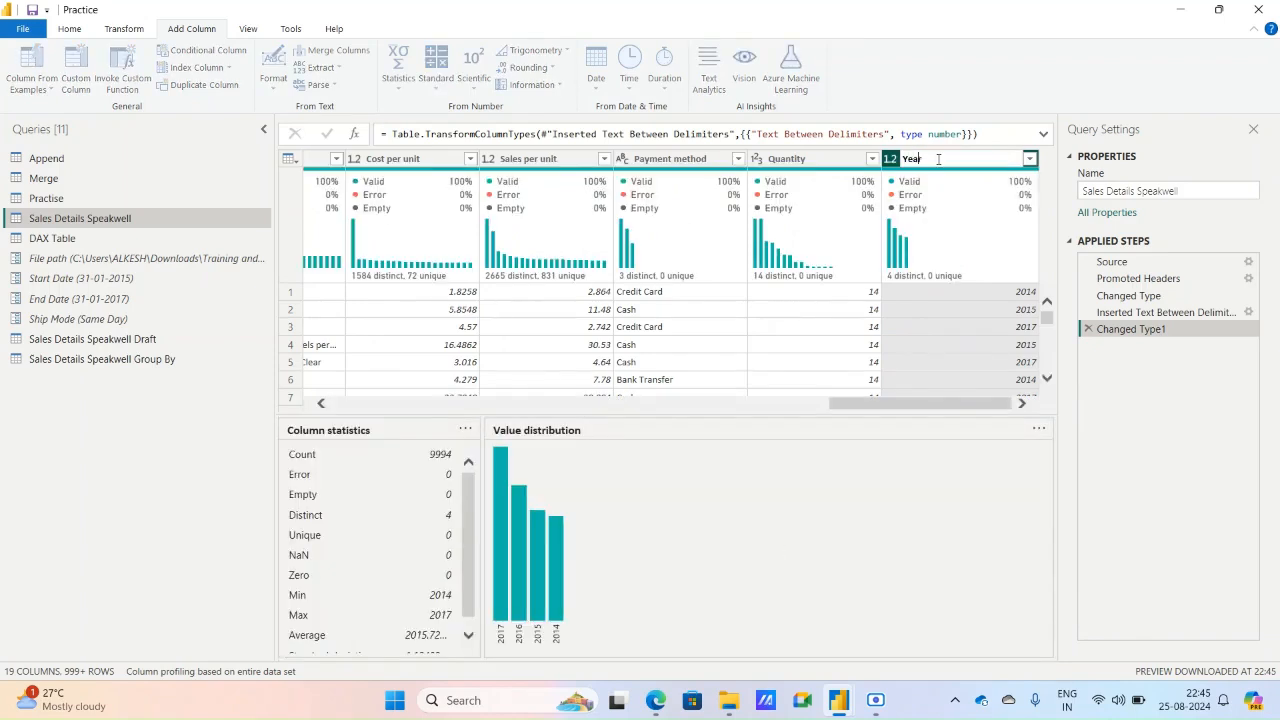
text(ear)
key(Return)
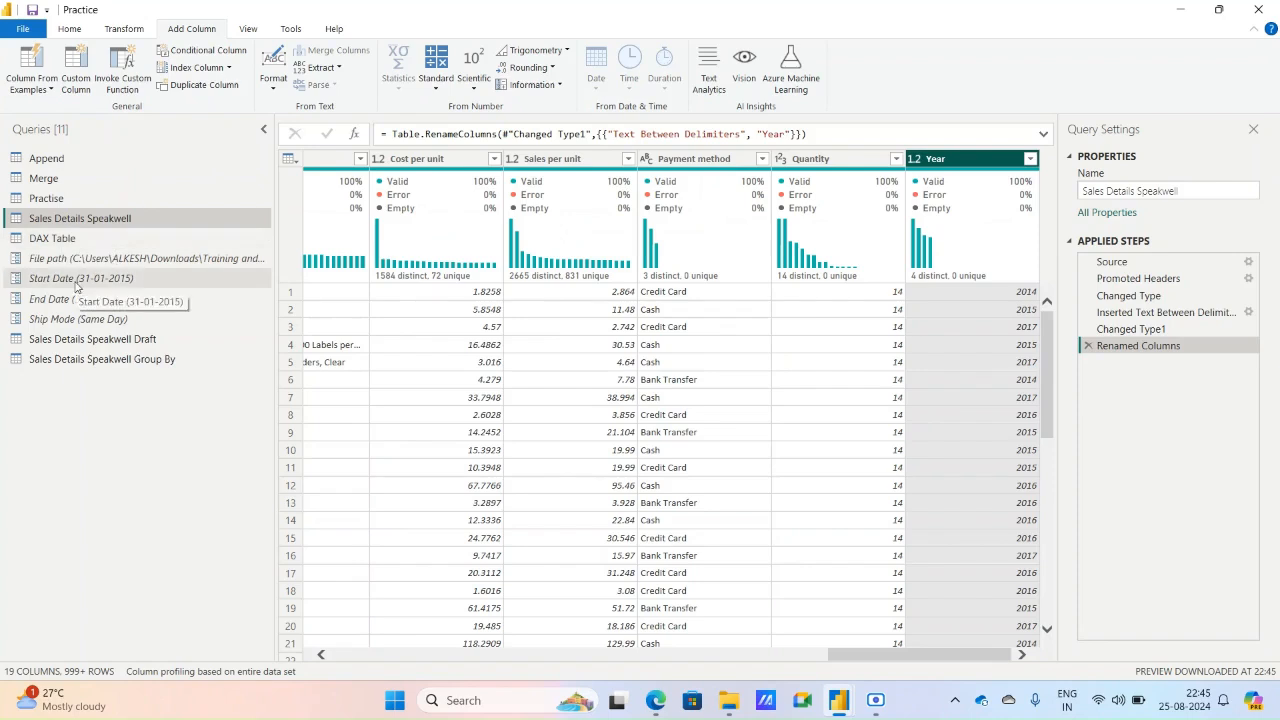
Open the Practise query and start a custom column named Total Marks.
click(46, 198)
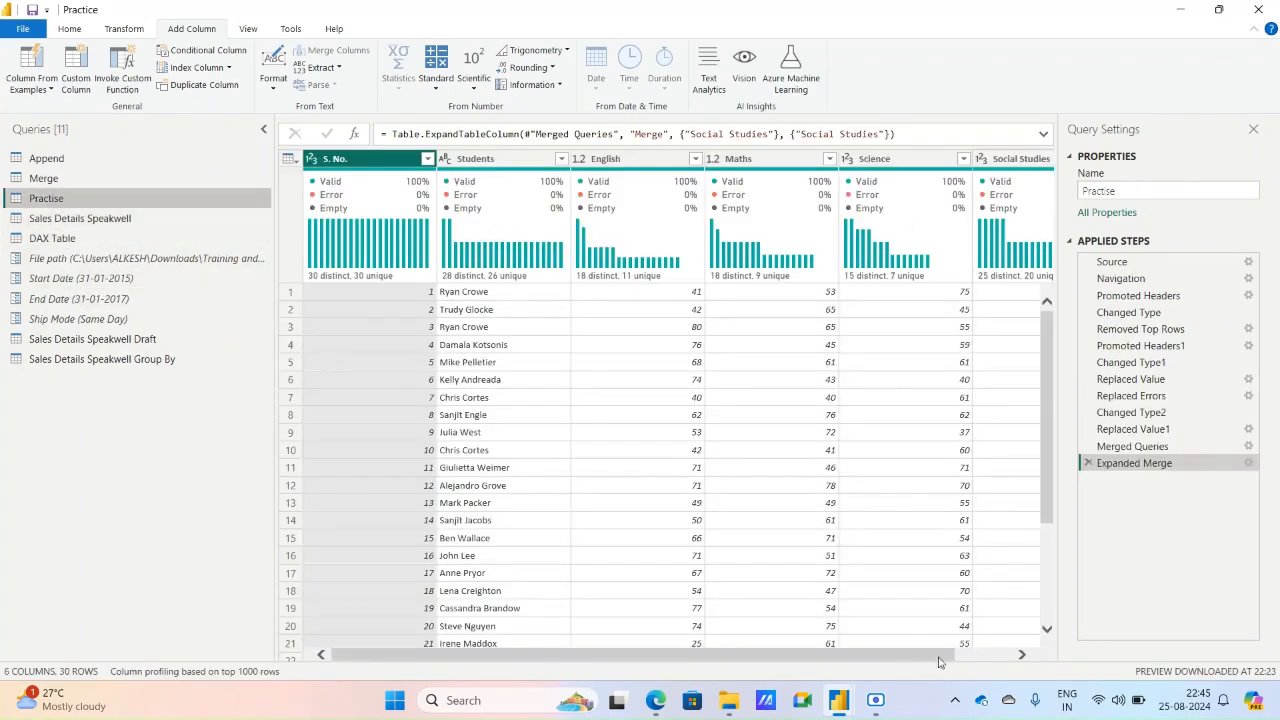
click(983, 655)
drag(983, 656, 965, 657)
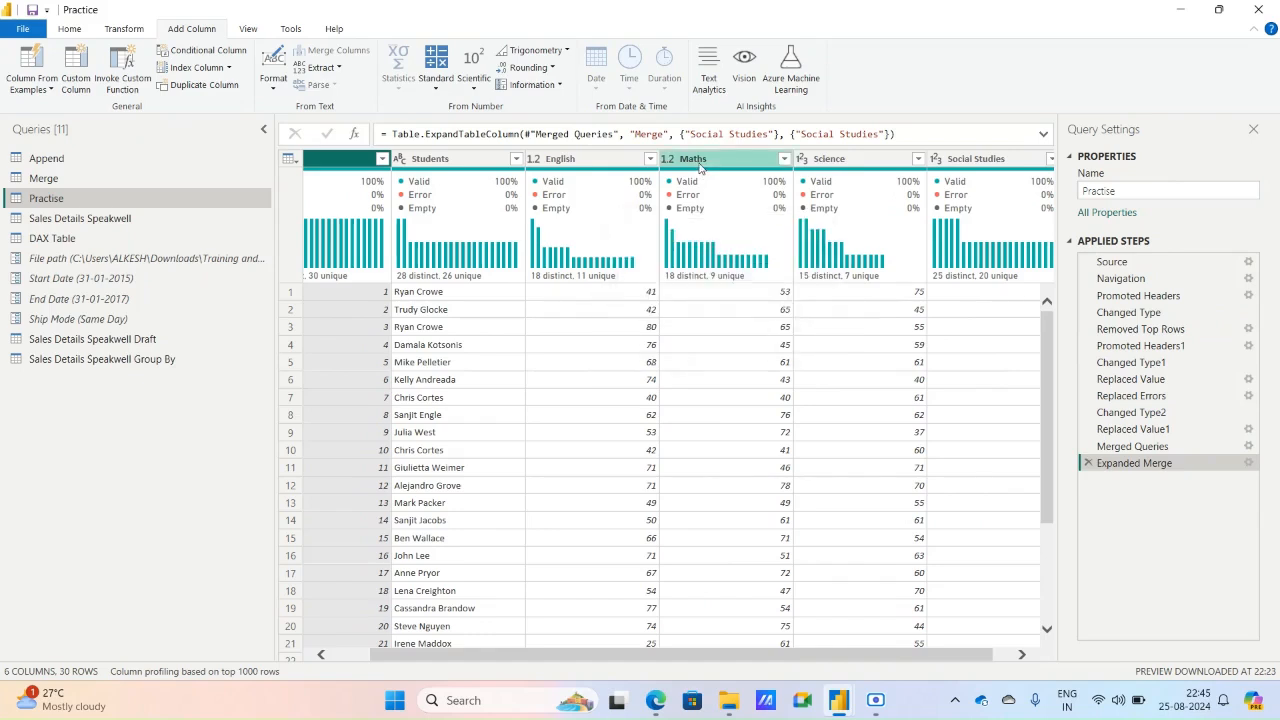
click(1018, 655)
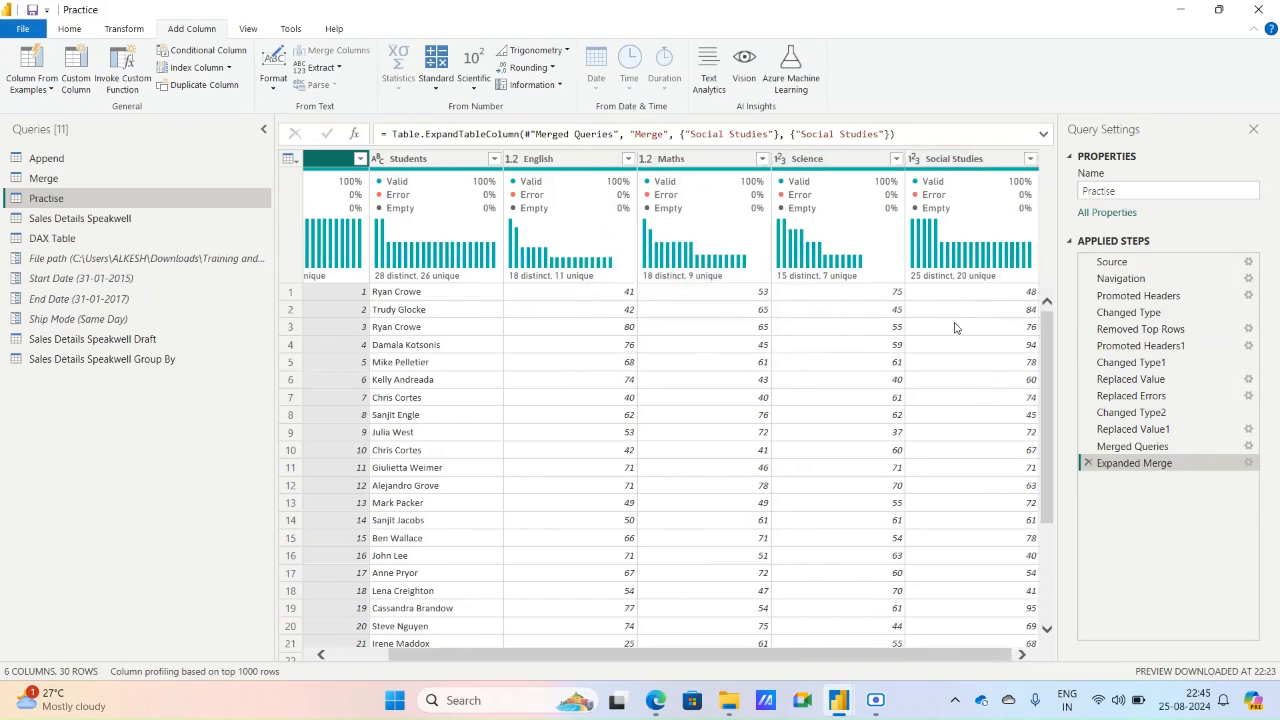
click(75, 88)
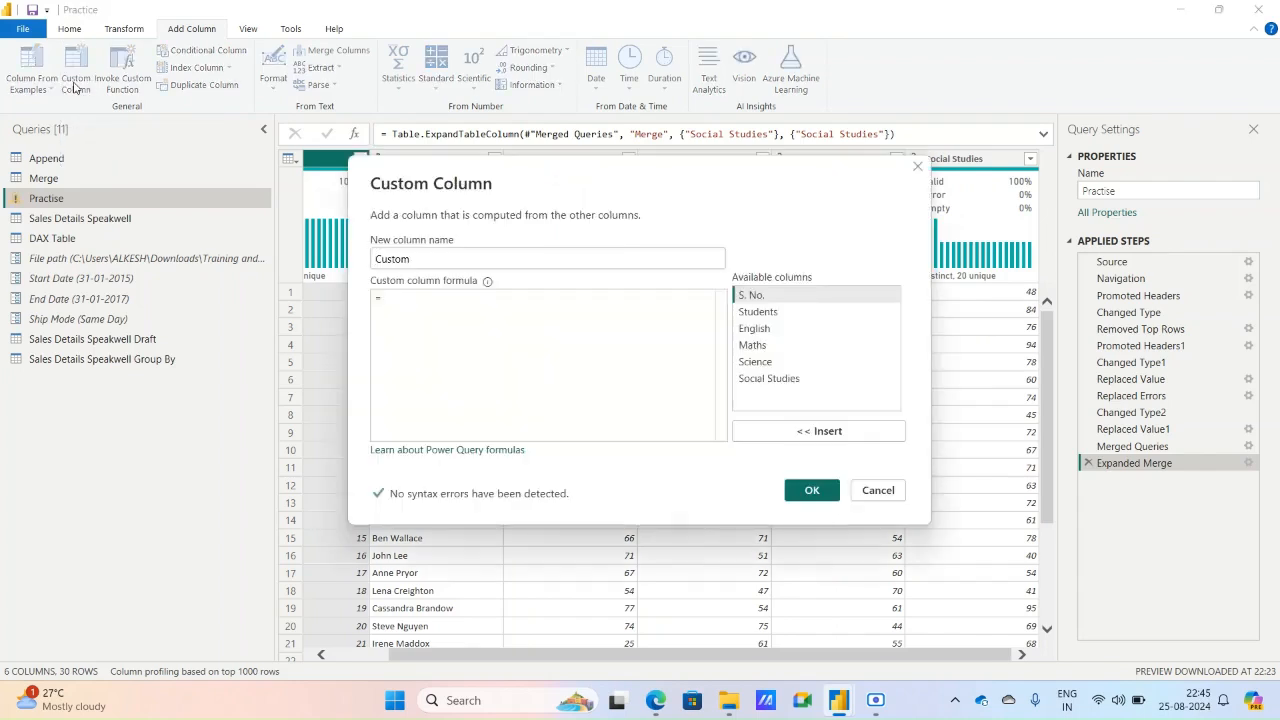
drag(438, 262, 320, 264)
key(BackSpace)
text(Total Marks)
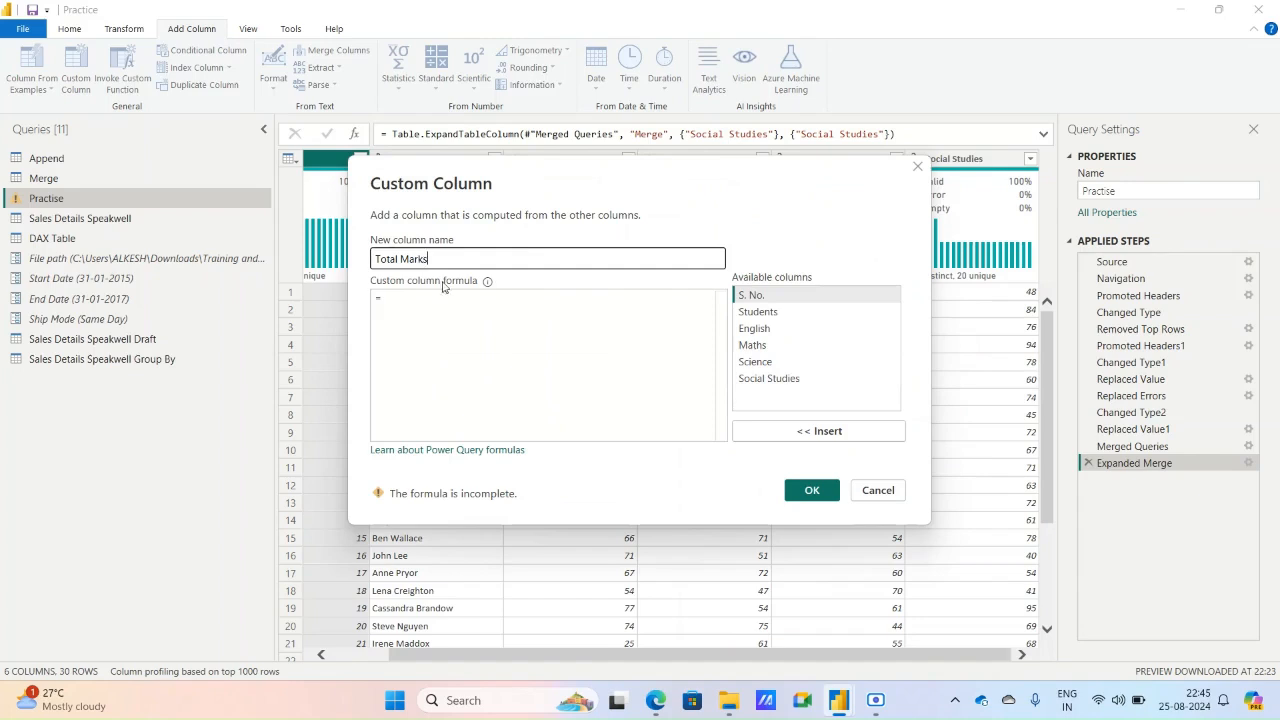
Define the Total Marks formula as [English]+[Maths]+[Science]+[Social Studies] and create the column.
click(754, 329)
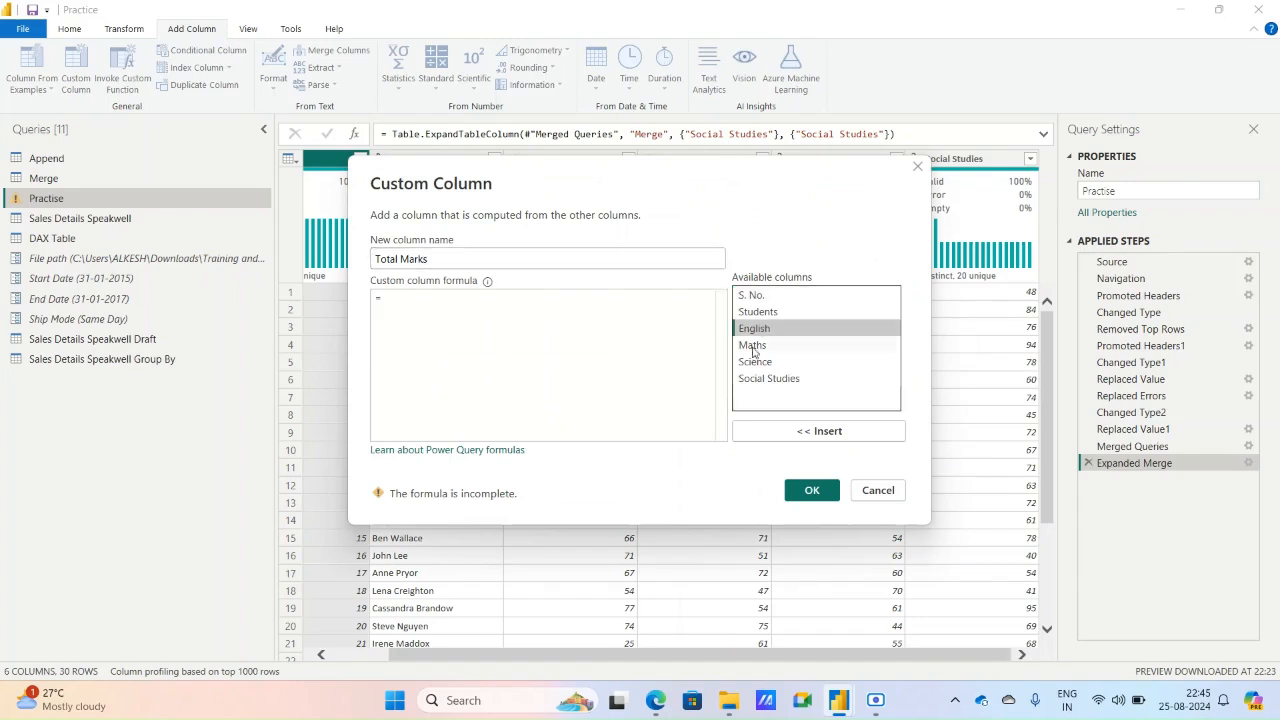
click(812, 434)
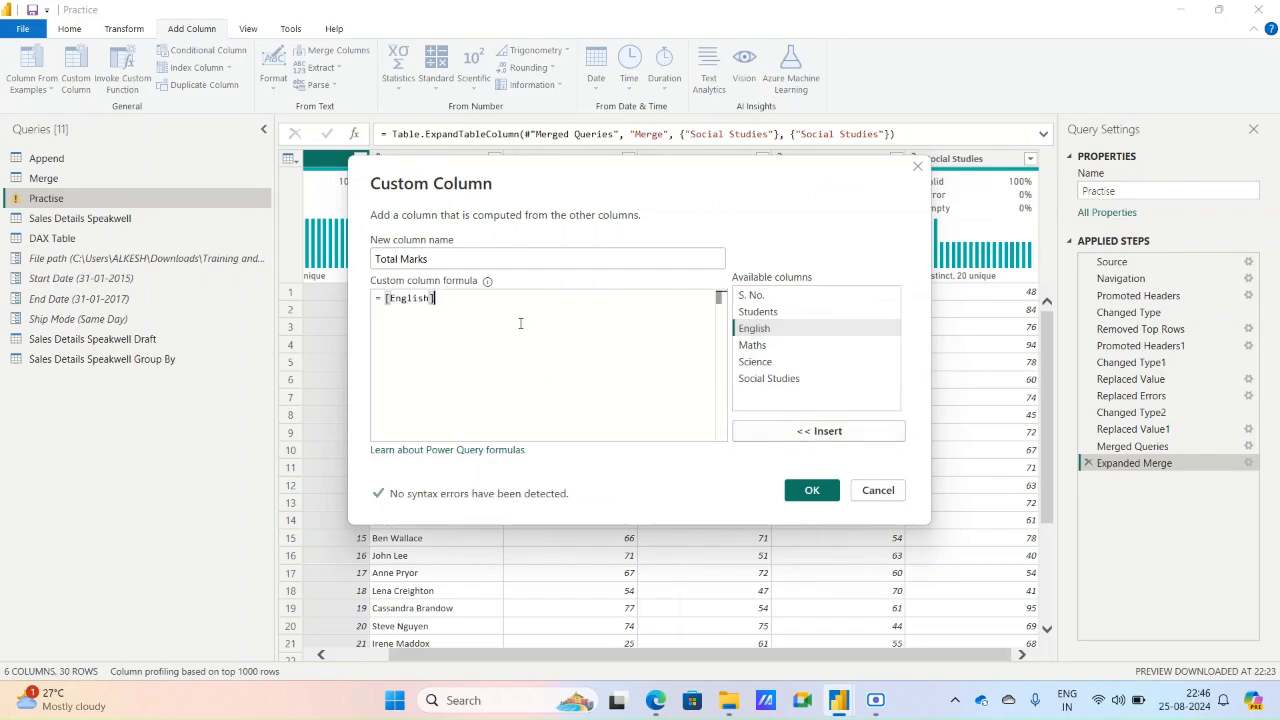
text(+)
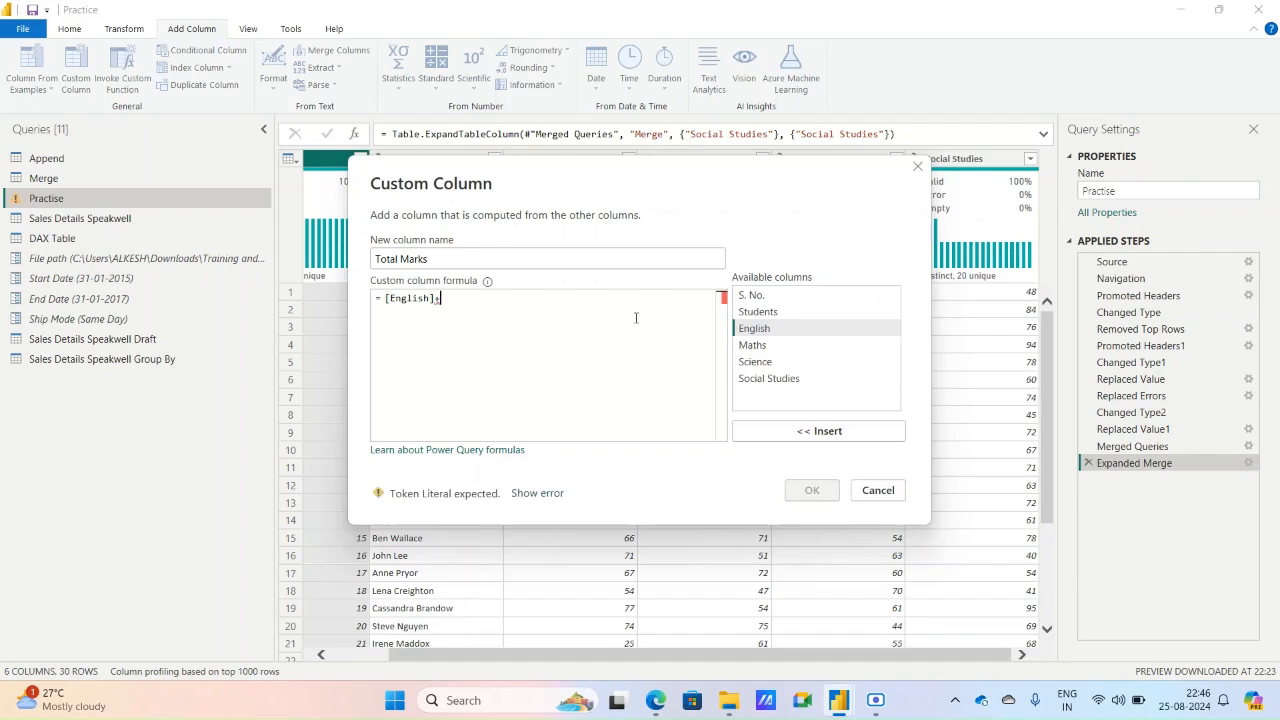
click(758, 345)
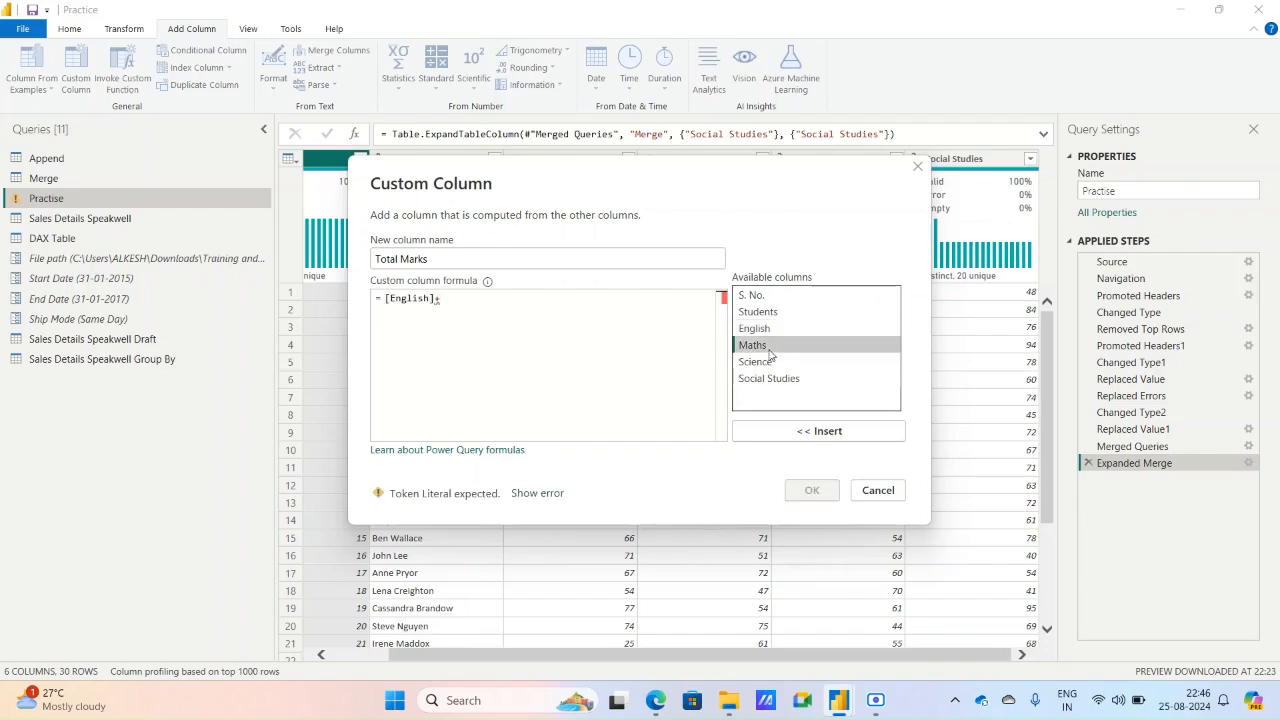
click(808, 432)
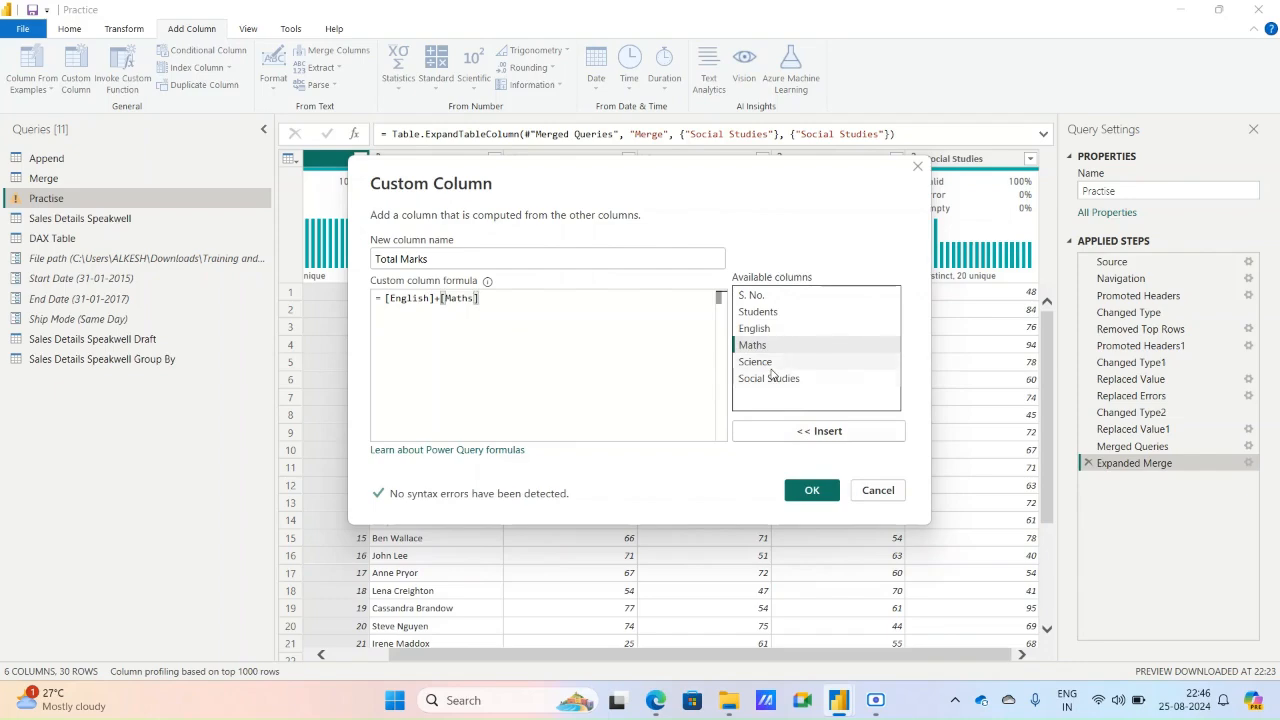
text(+)
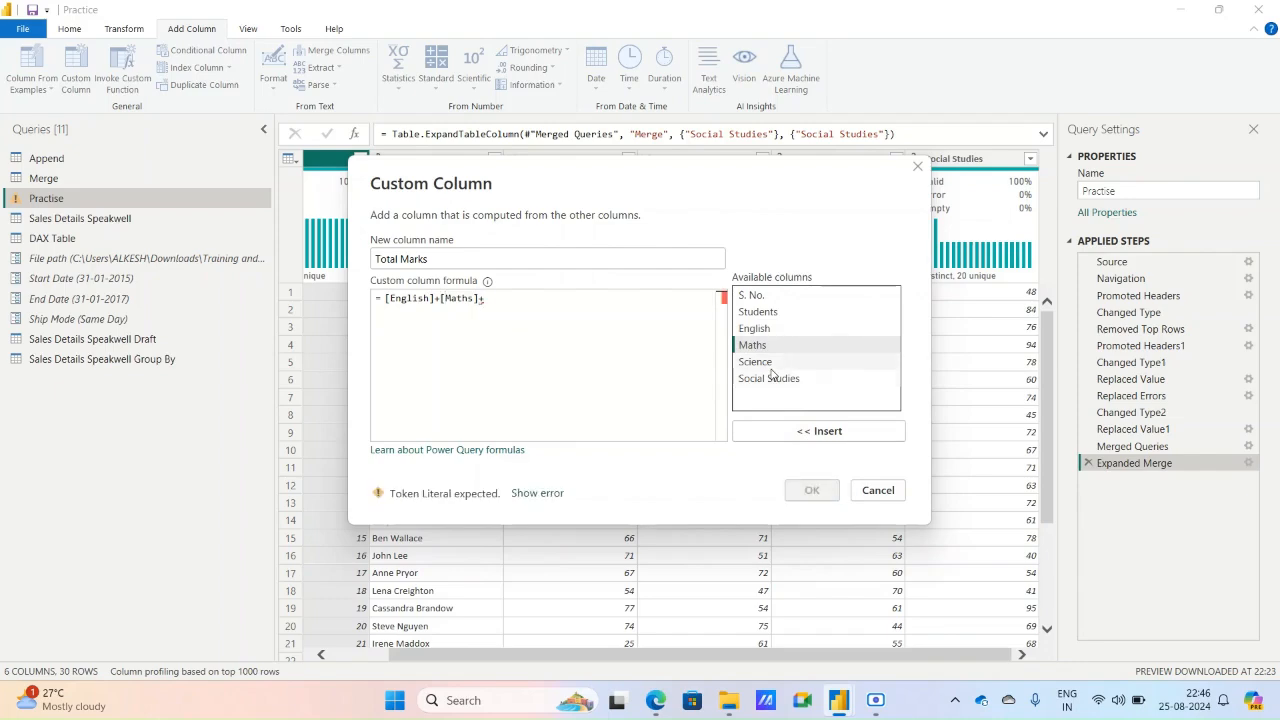
click(768, 362)
click(815, 431)
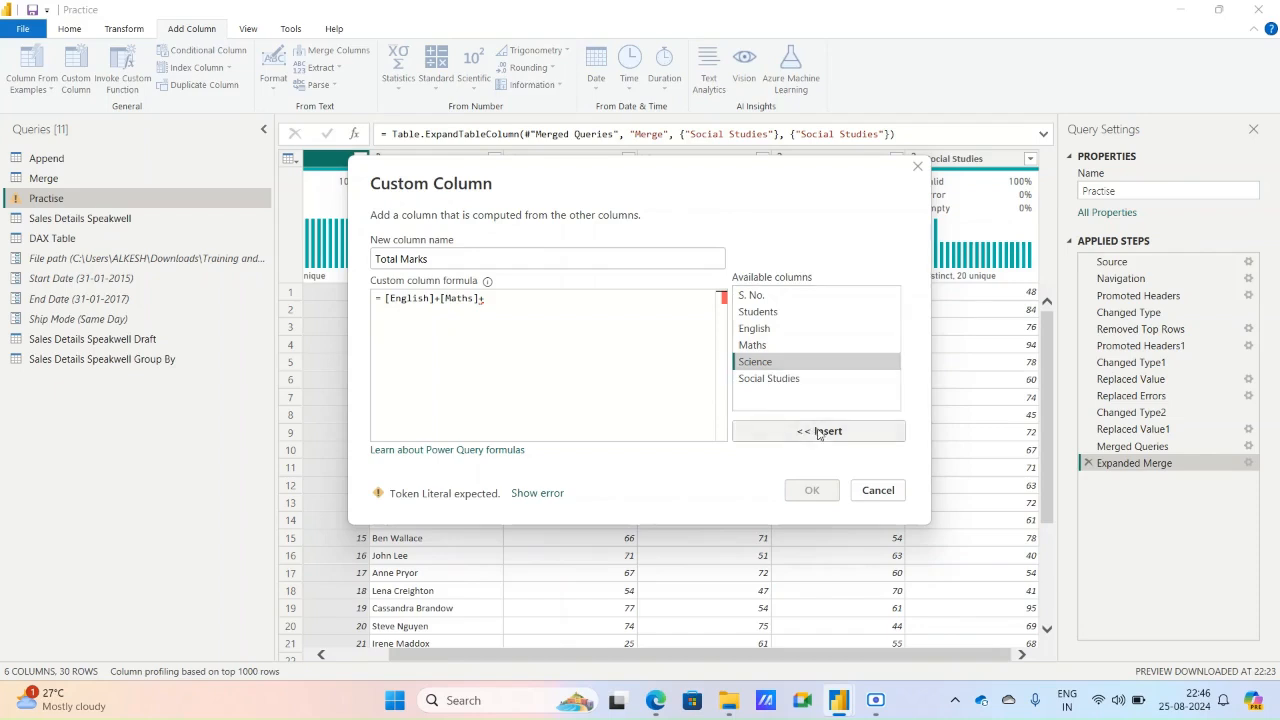
text(+)
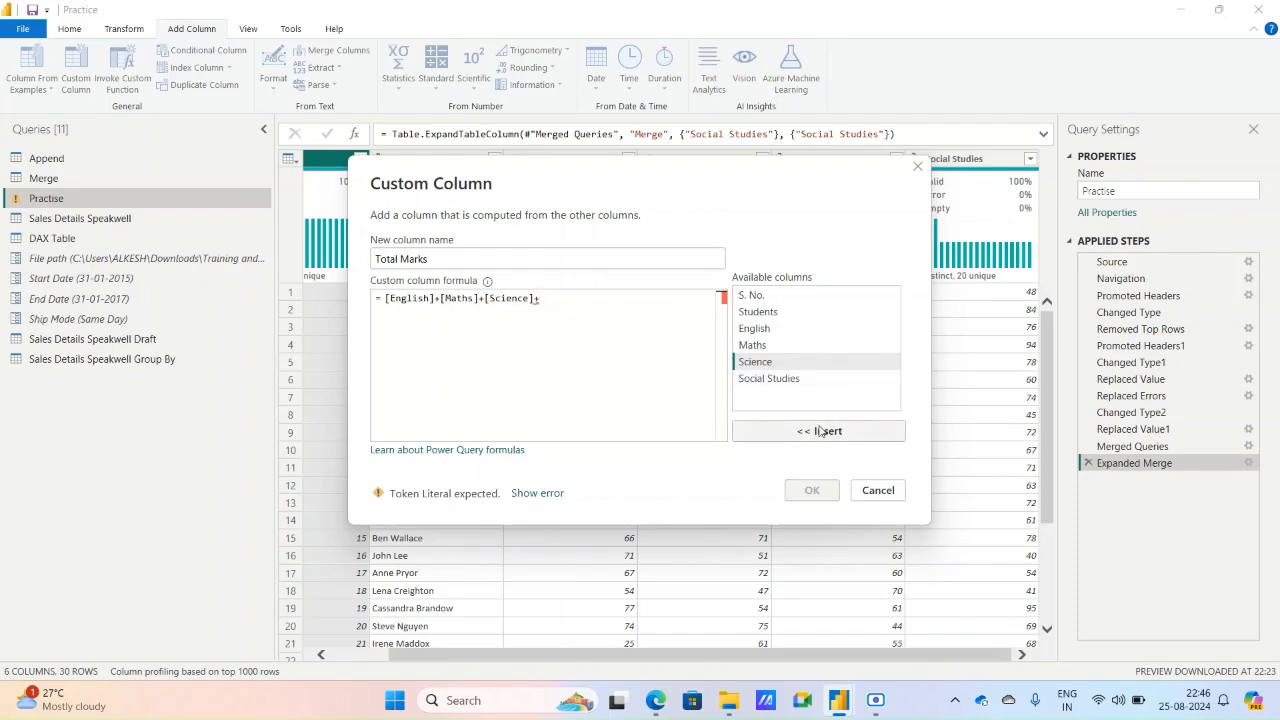
click(768, 379)
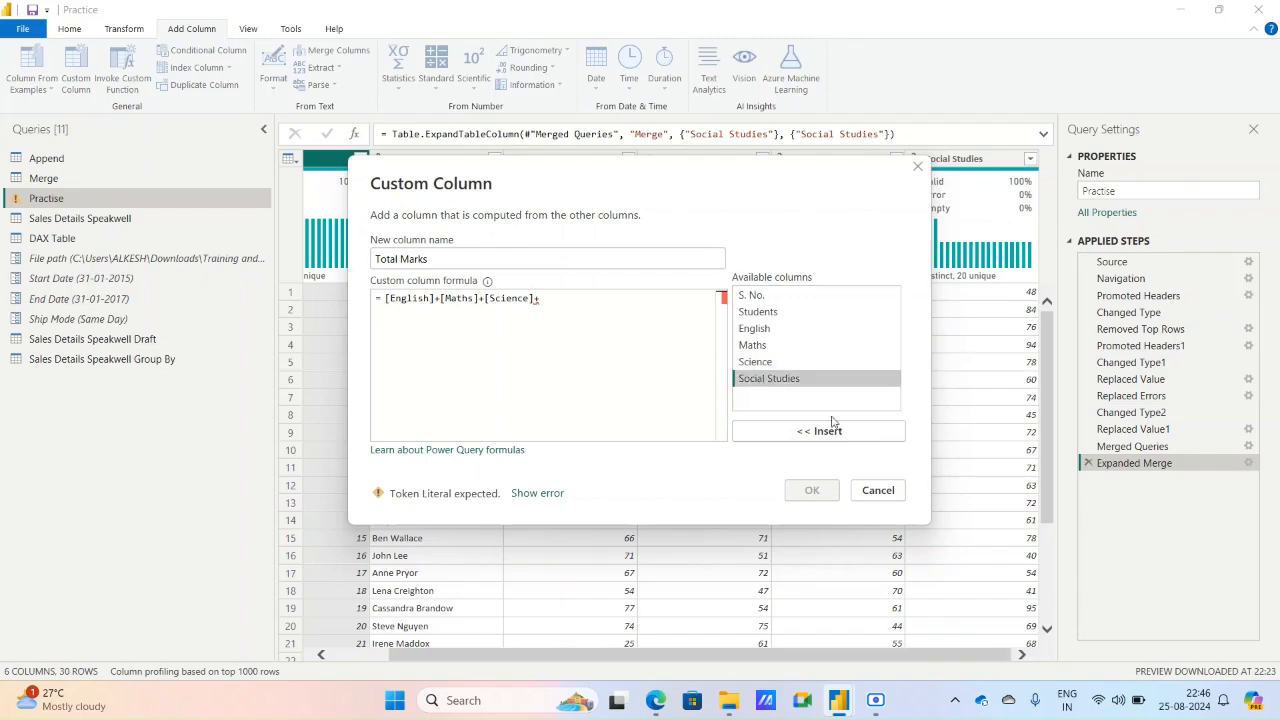
click(830, 432)
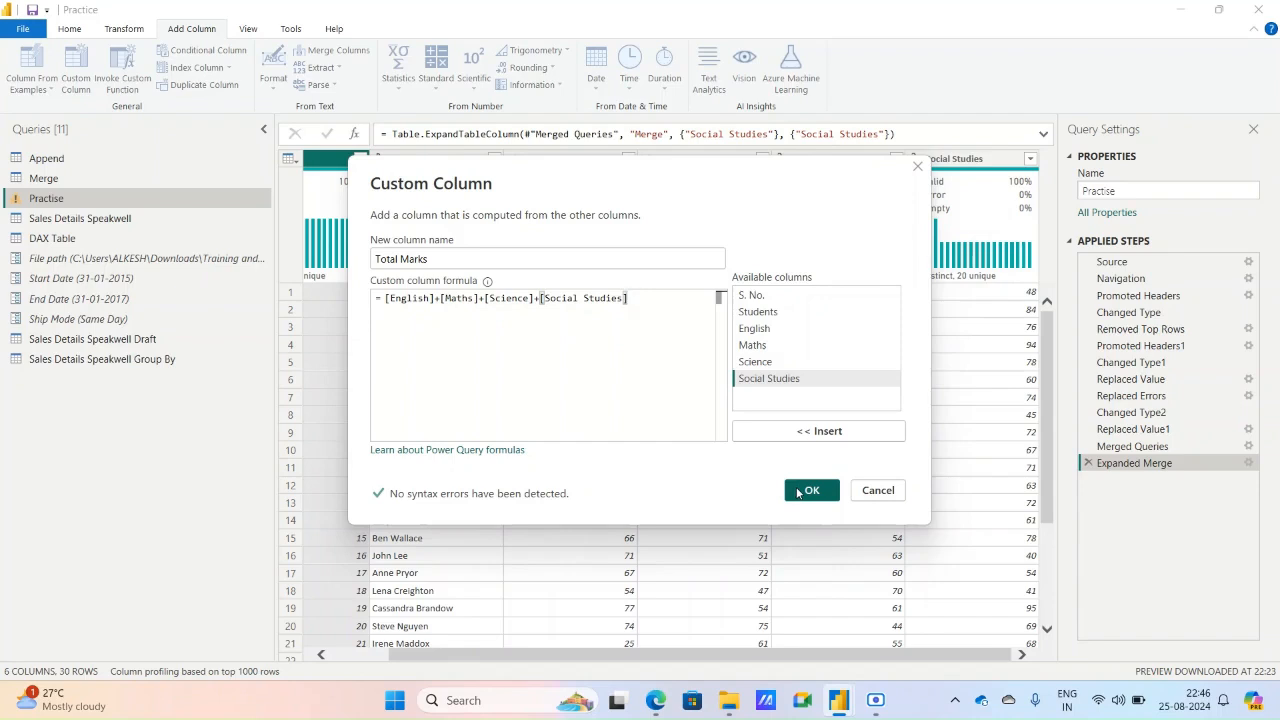
click(808, 491)
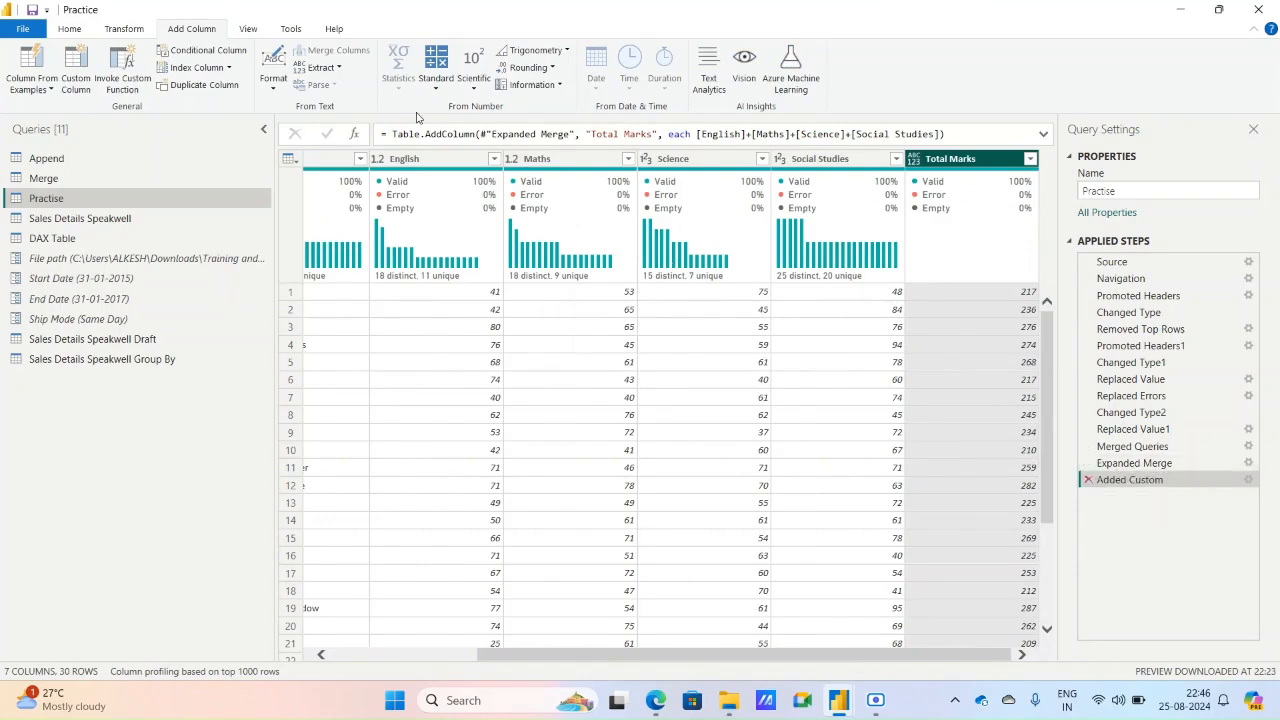
Automatically detect the data type of the Total Marks column in the Practise query.
click(135, 30)
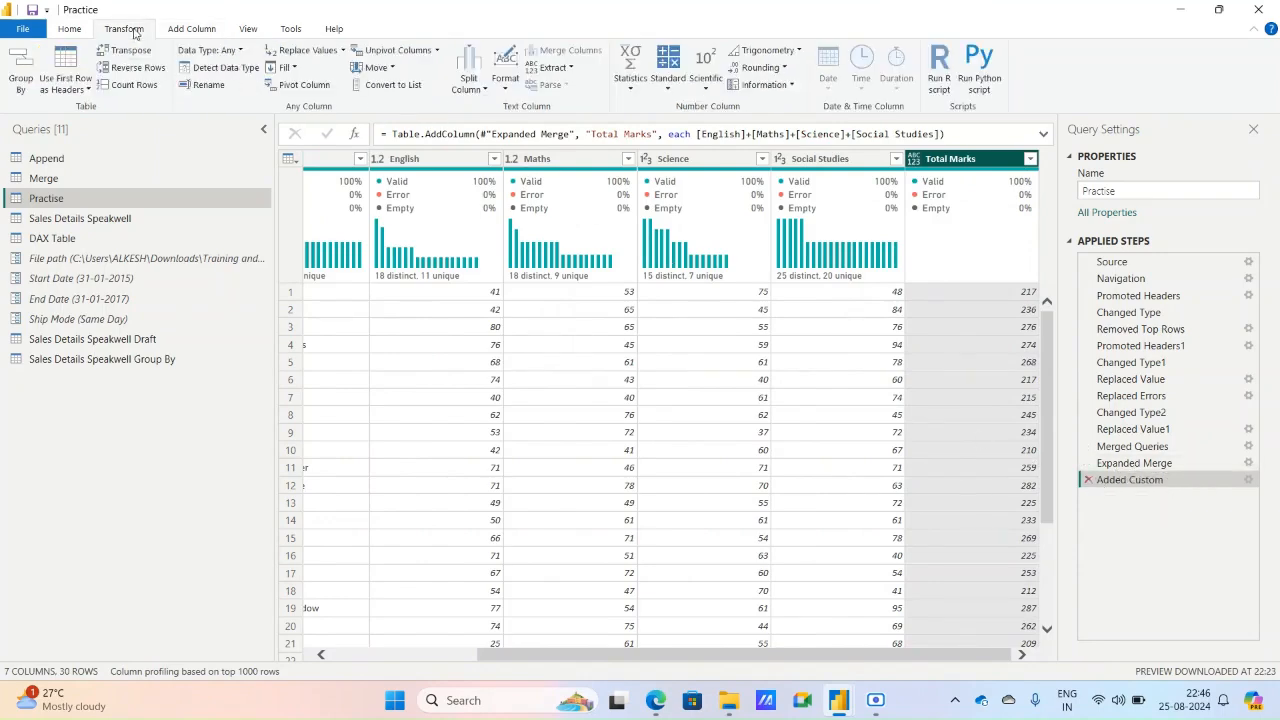
click(222, 70)
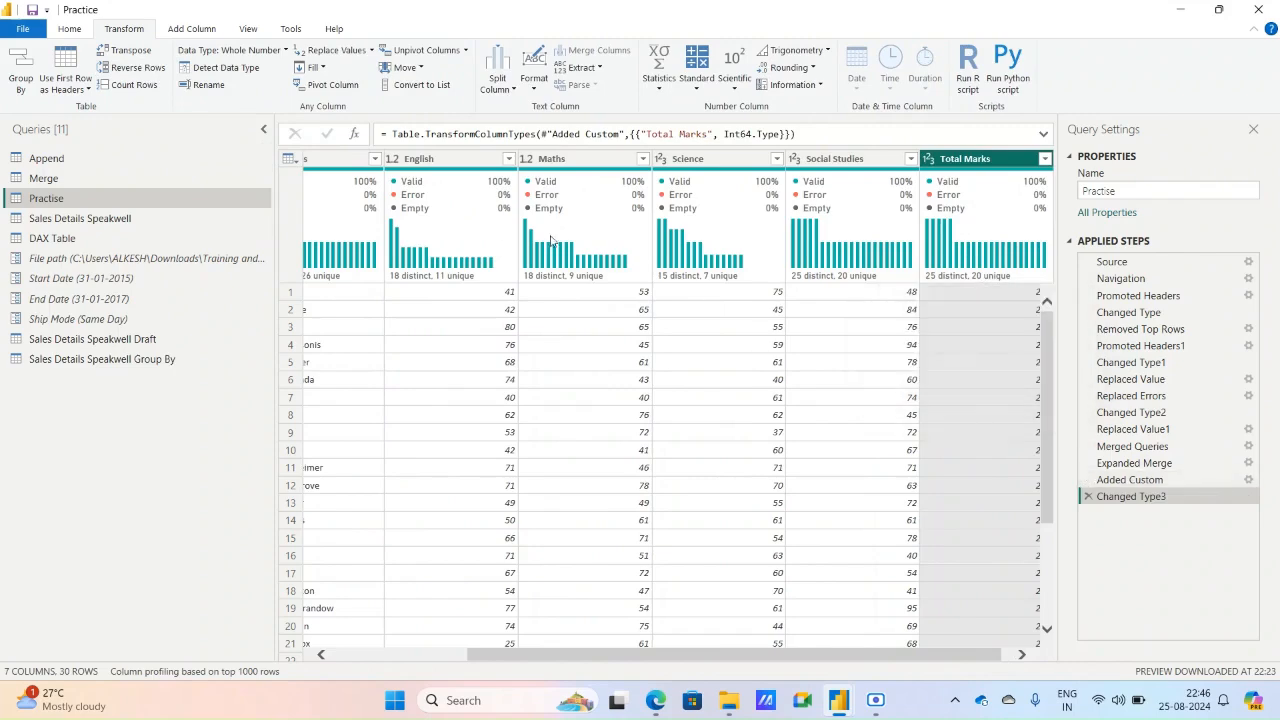
Create a new blank query to hold a custom function.
click(194, 29)
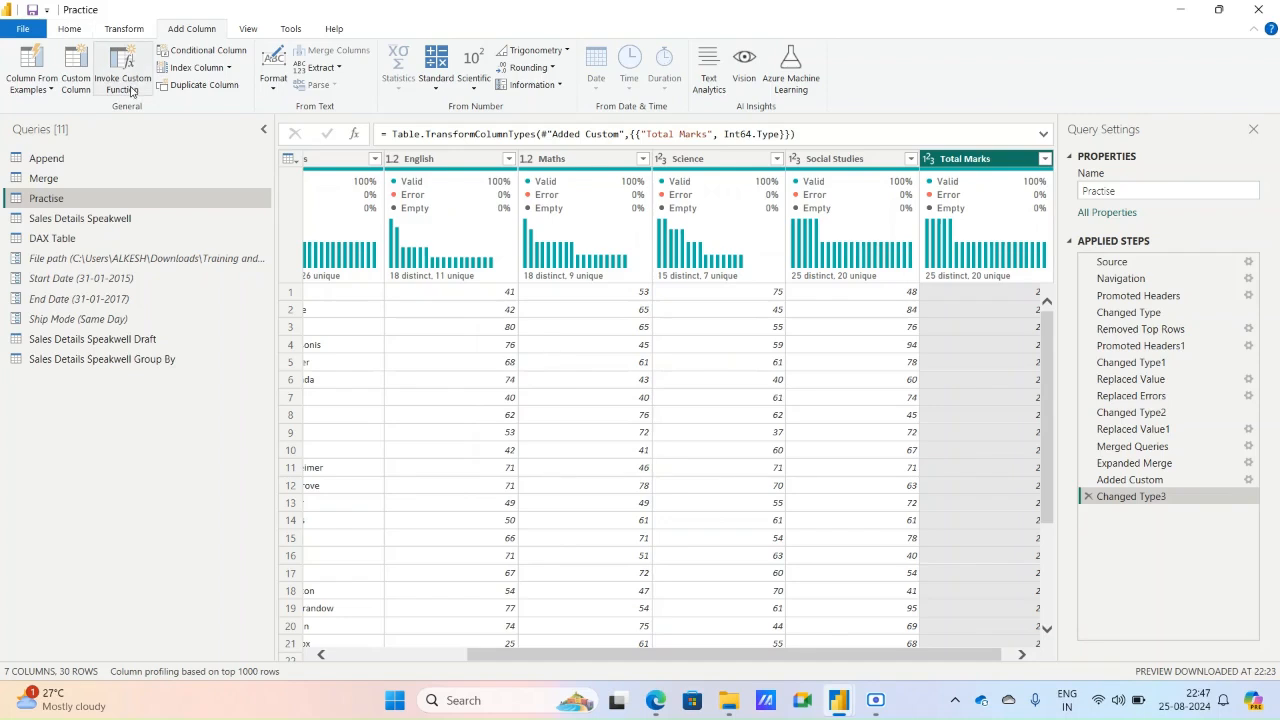
click(66, 30)
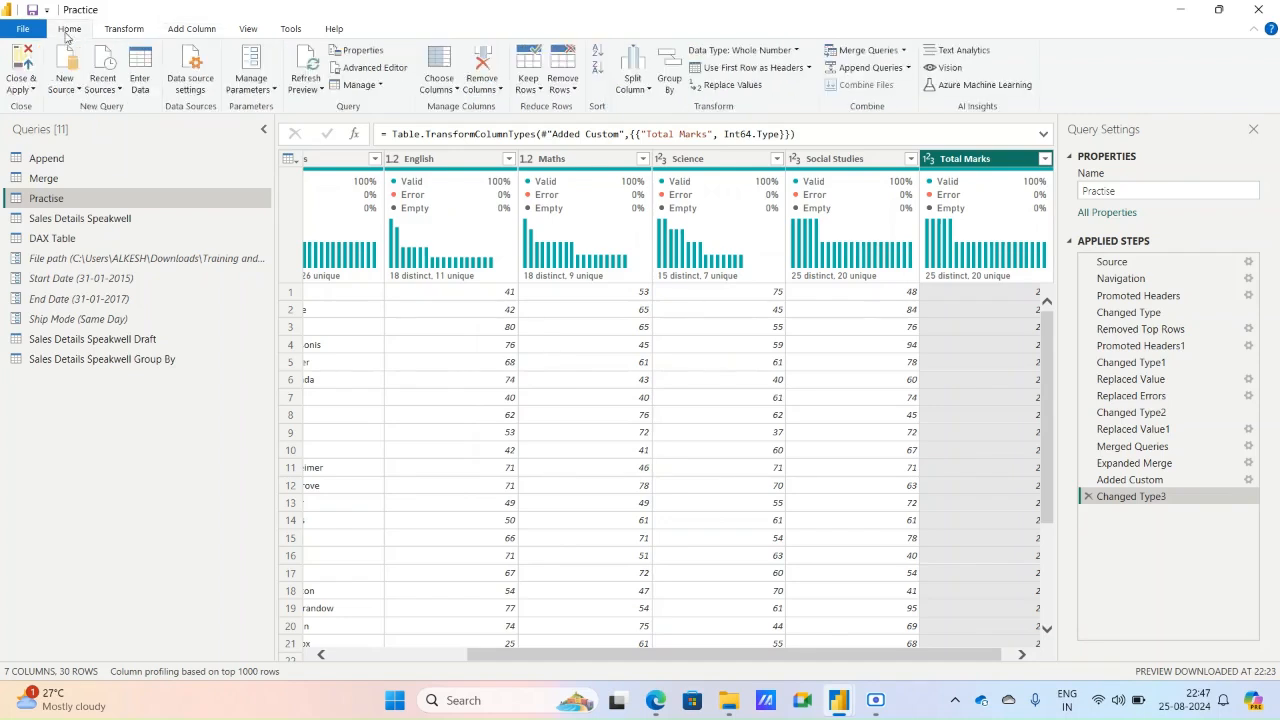
click(20, 90)
click(66, 90)
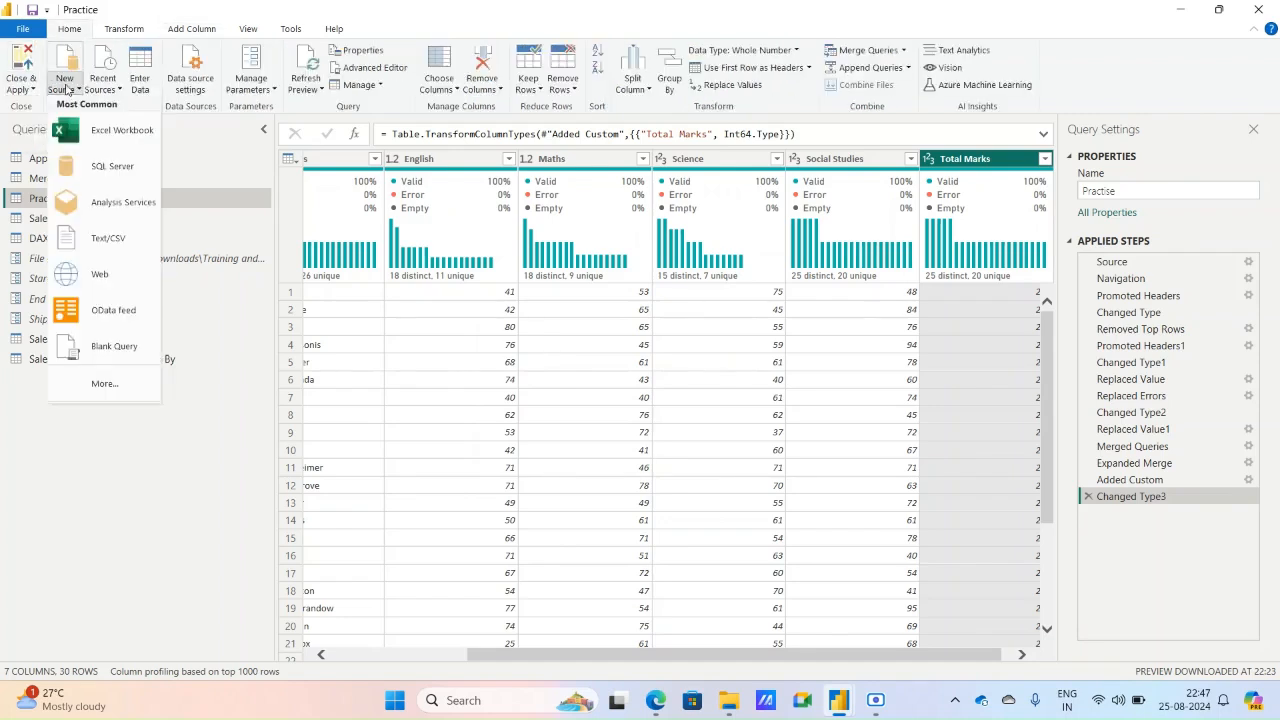
key(Escape)
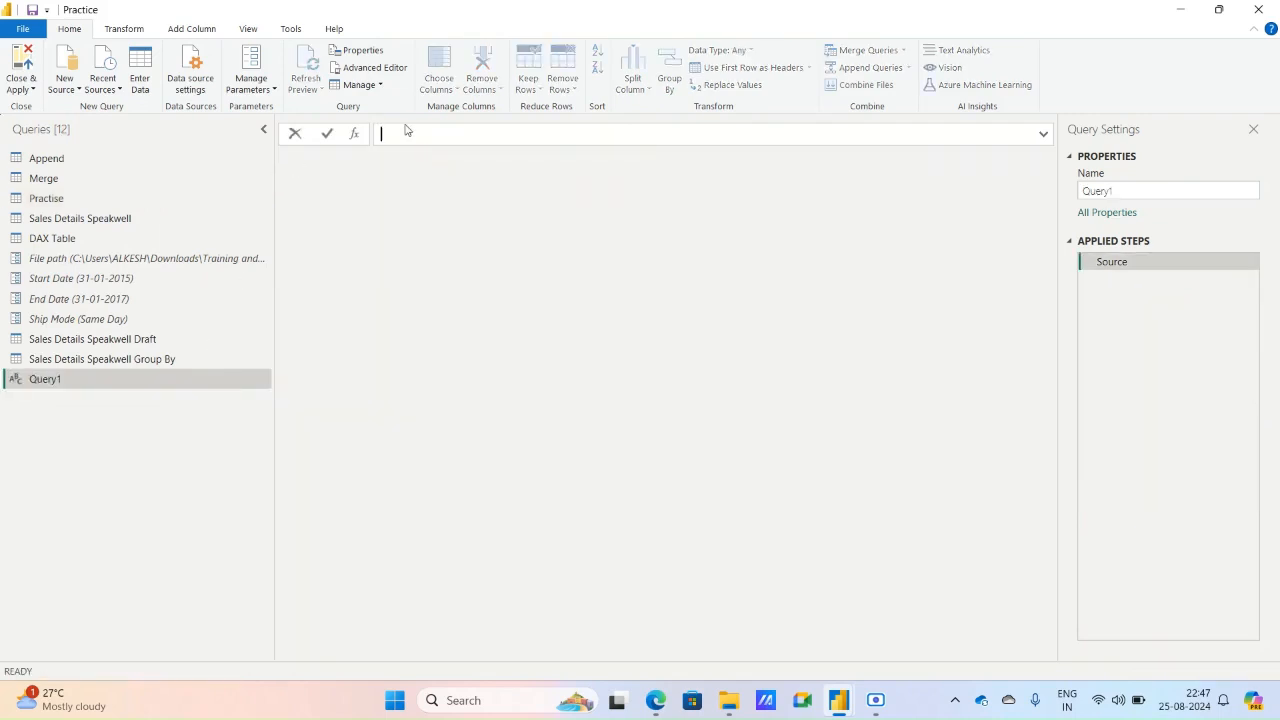
Start the blank query's function formula with the parameter list =(Amount as number,Discount as number) =>.
text((Amount s)
key(BackSpace)
text(as number)
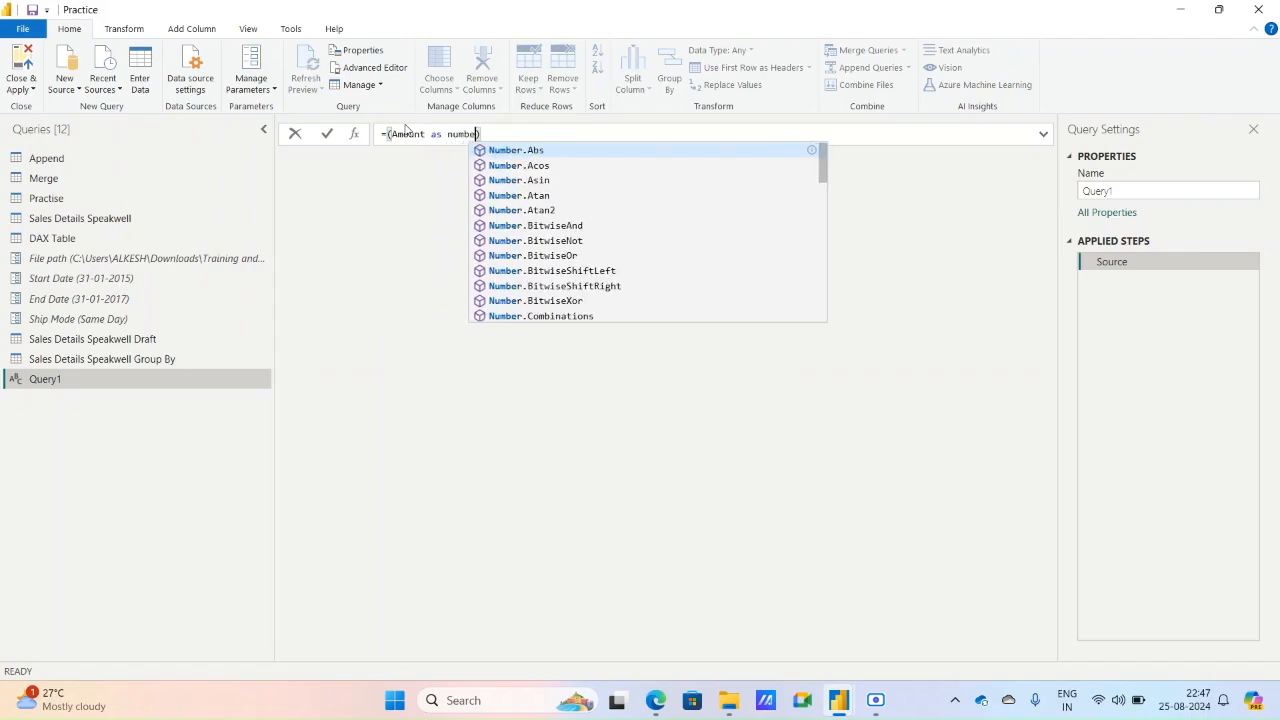
key(BackSpace)
text(,)
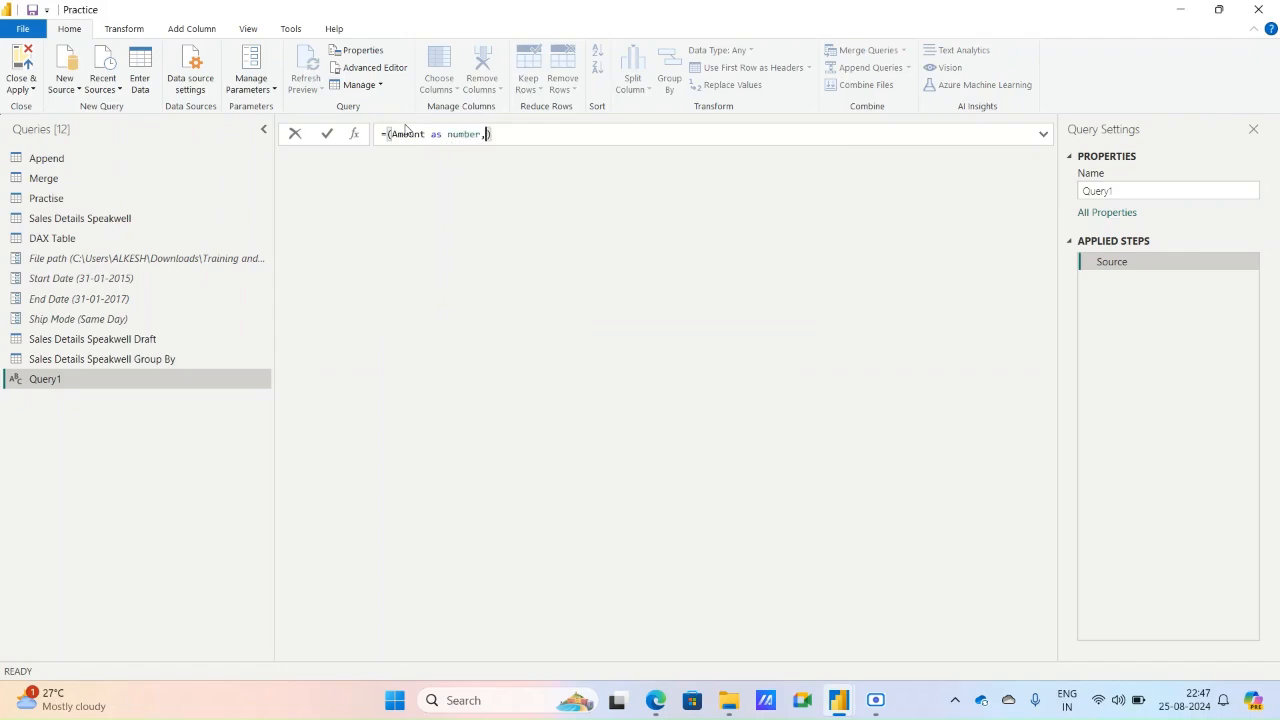
key(BackSpace)
text(Dis)
text(count)
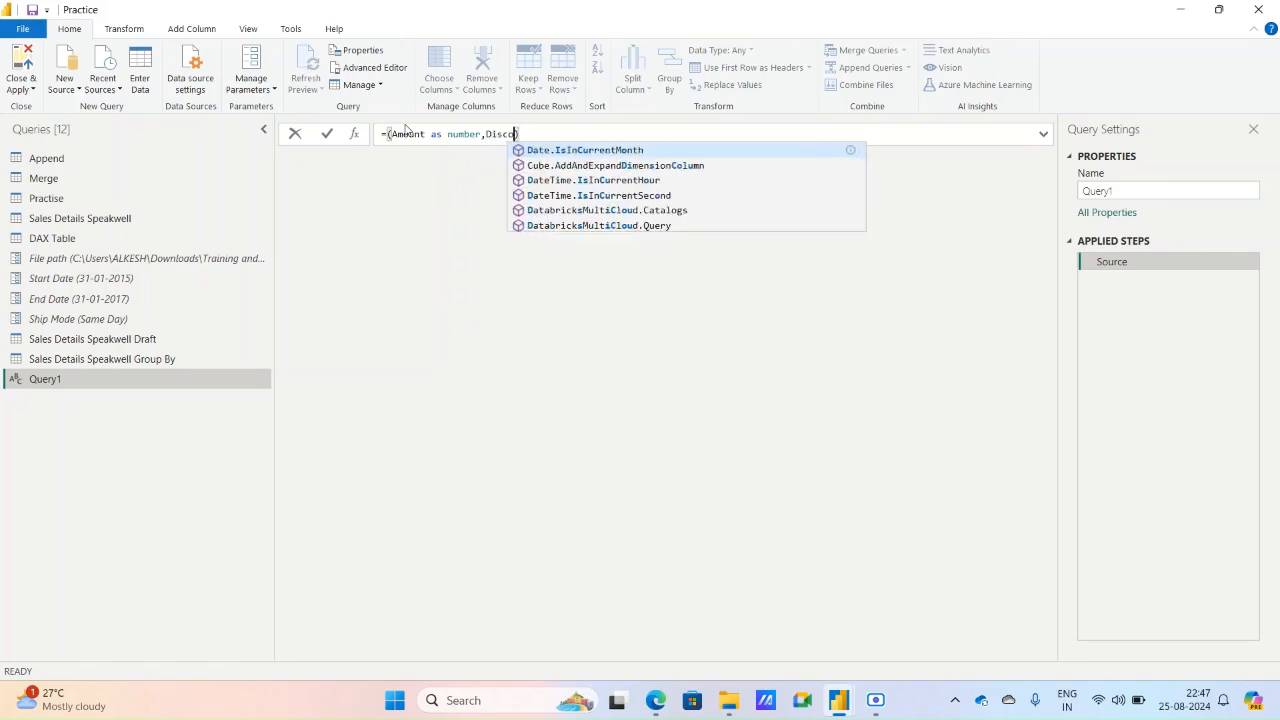
text( as )
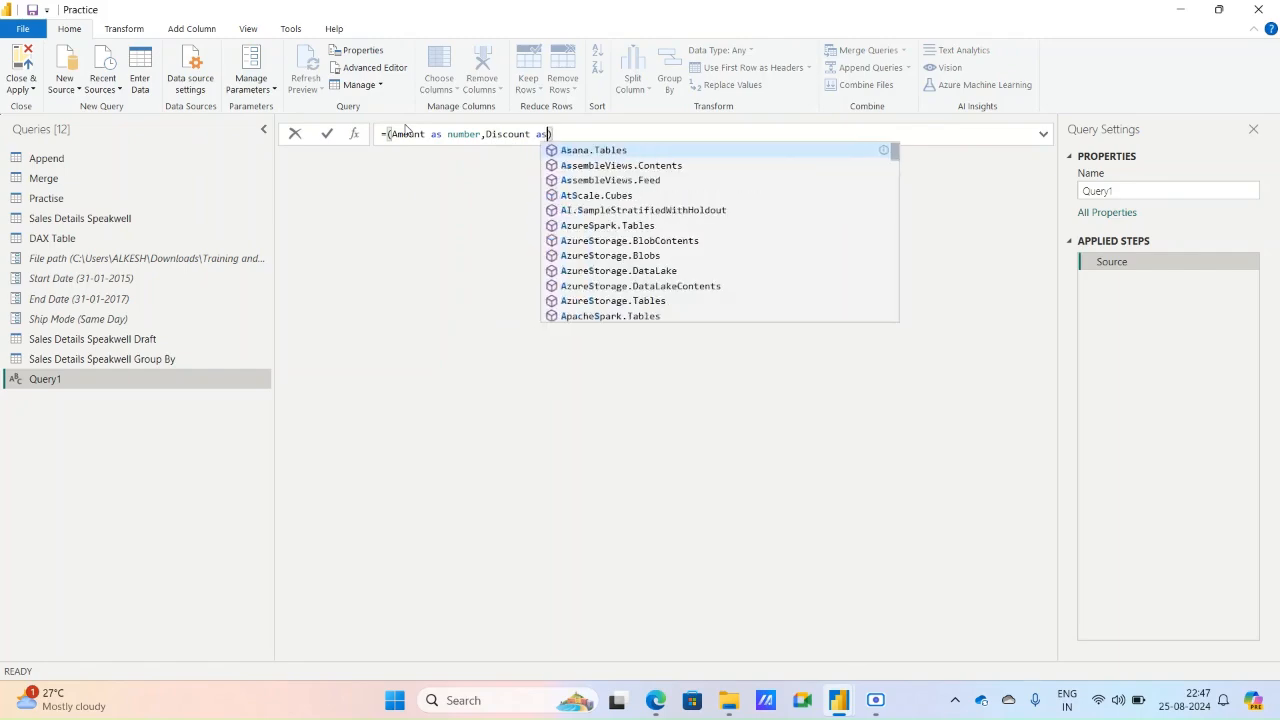
text(number)
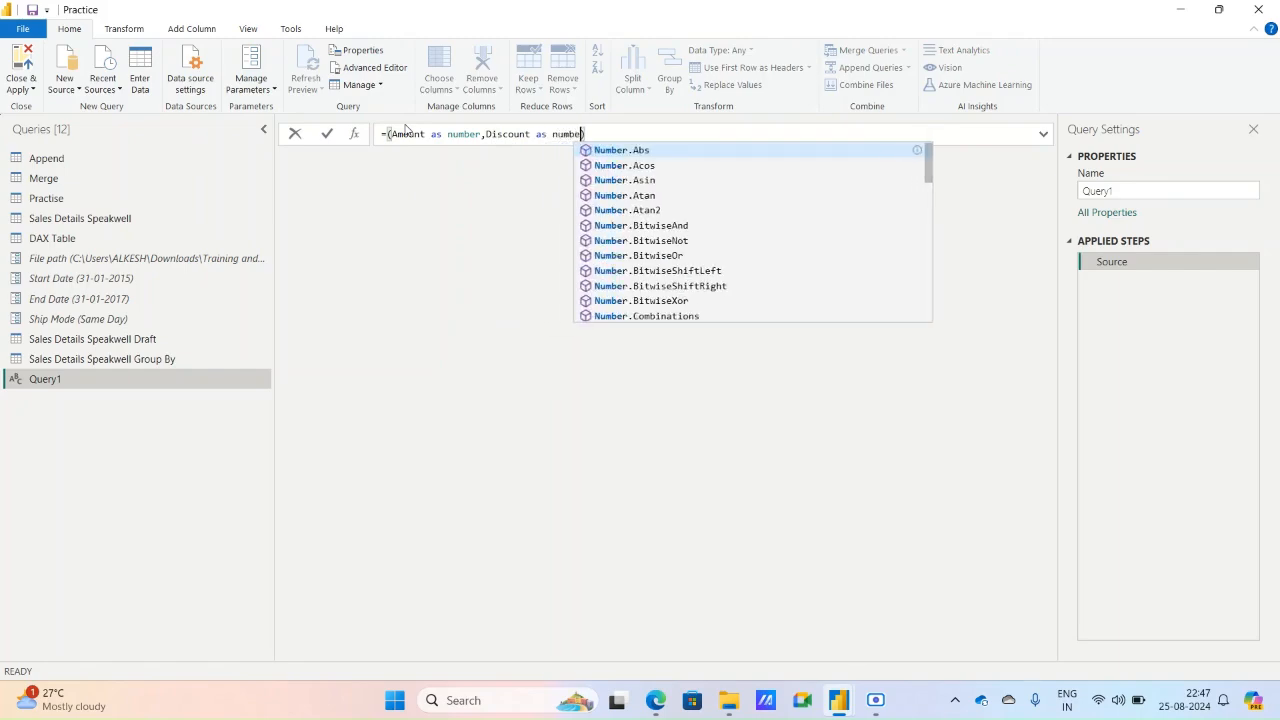
key(BackSpace)
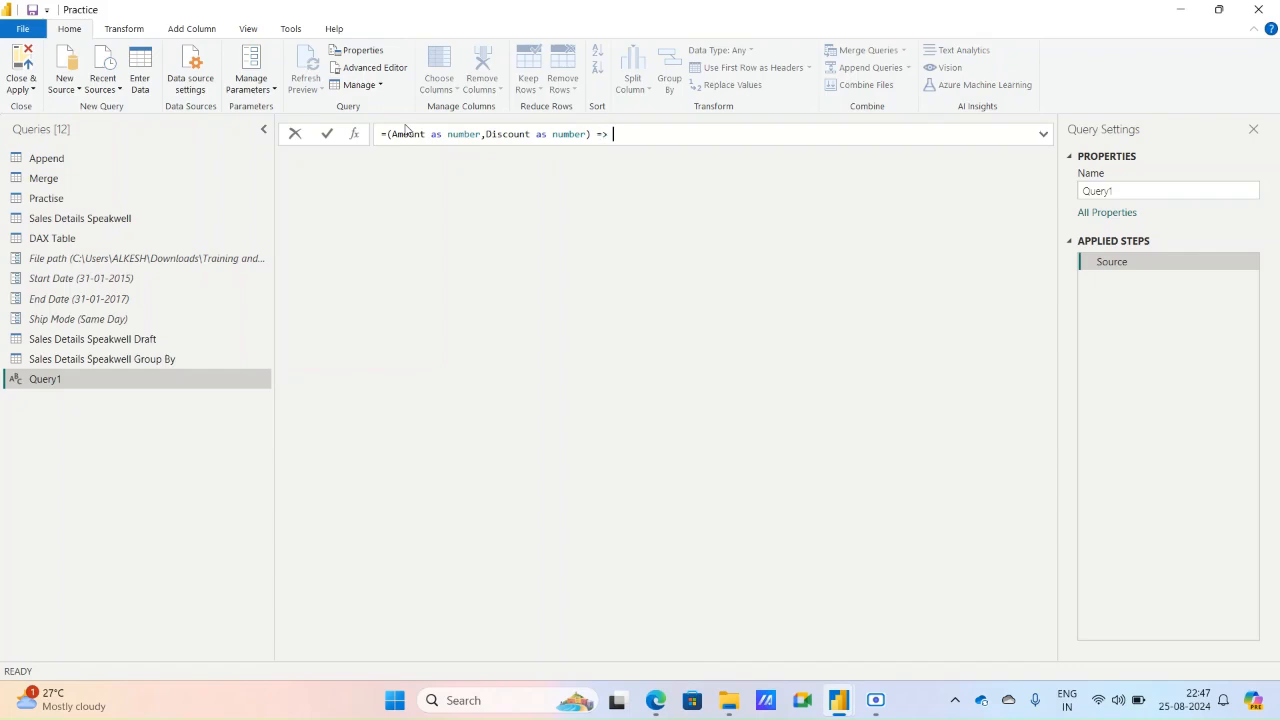
Complete the function with the expression Amount * Discount and commit the formula.
text(Amount * Dis)
text(count)
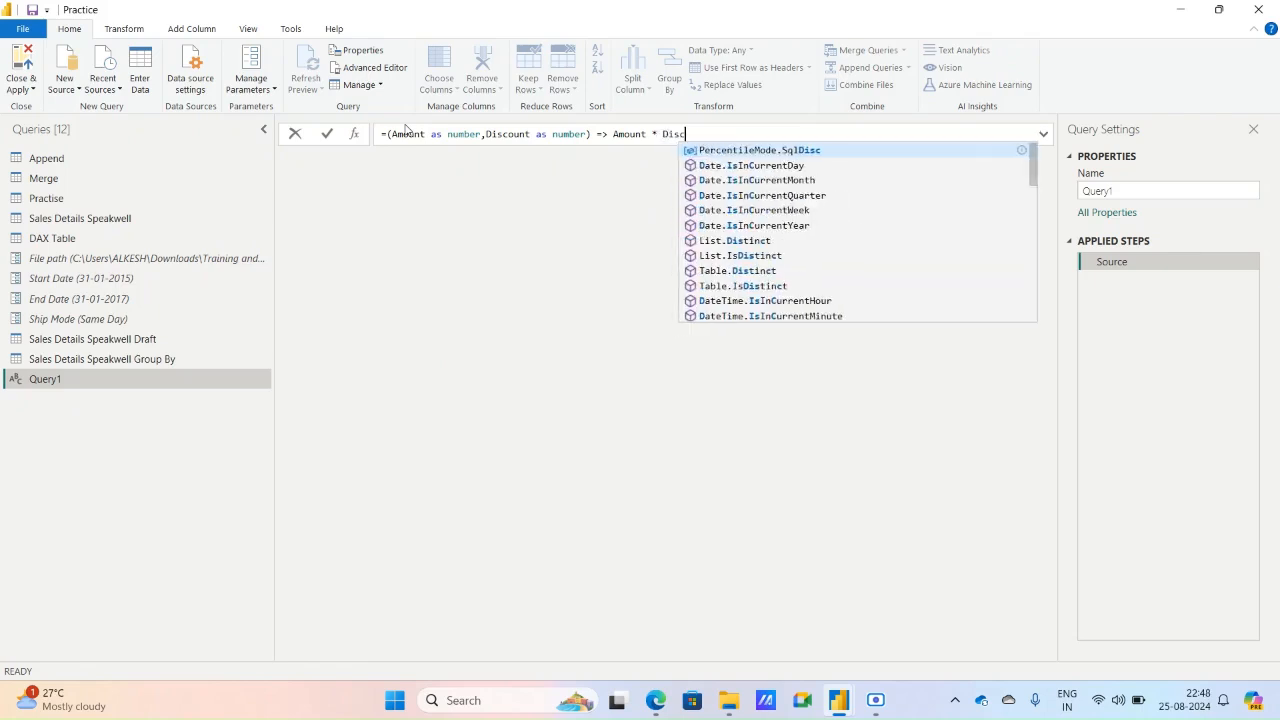
key(Tab)
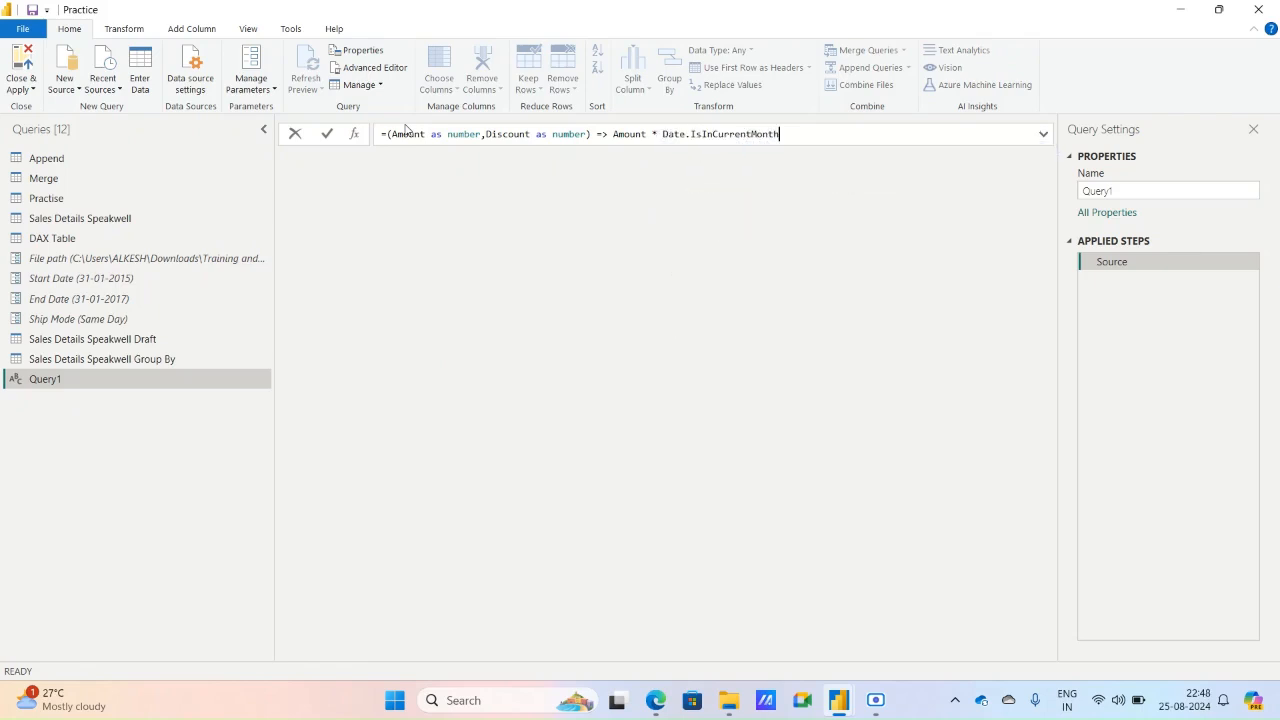
key(BackSpace)
key(BackSpace)
key(BackSpace)
key(BackSpace)
key(BackSpace)
key(BackSpace)
key(BackSpace)
key(BackSpace)
key(BackSpace)
key(BackSpace)
key(BackSpace)
key(BackSpace)
text(Discou)
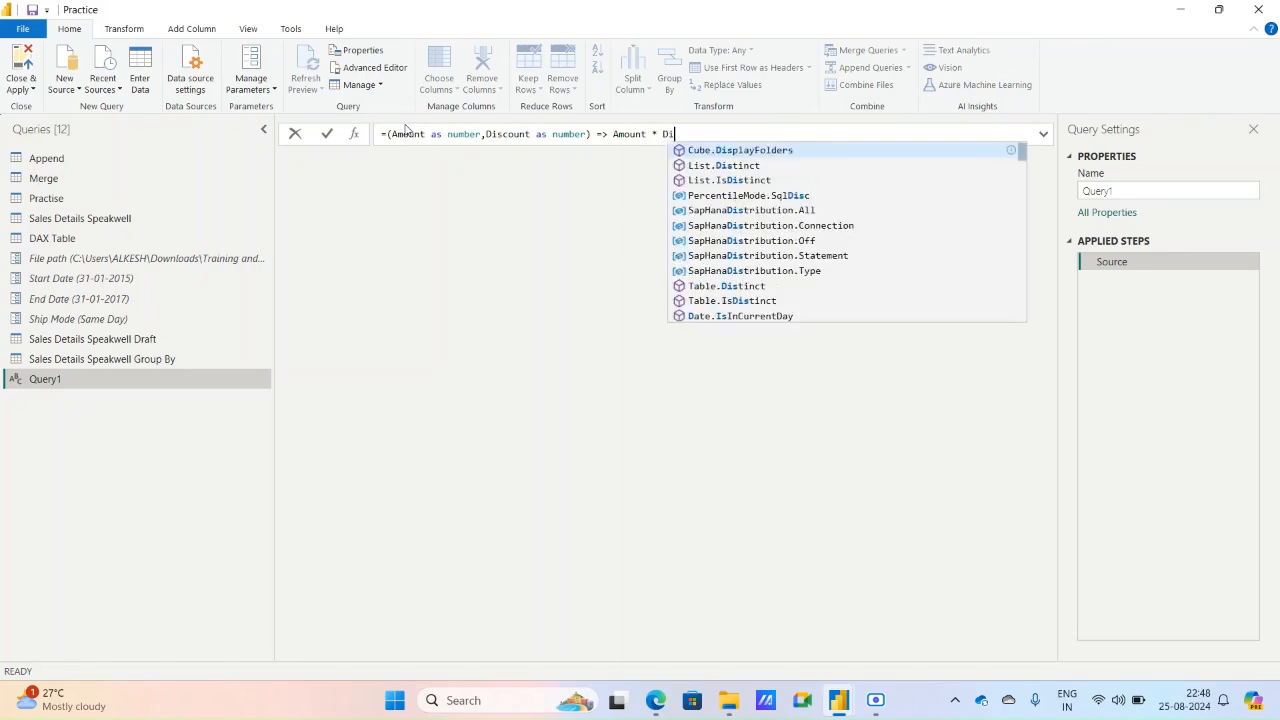
text(nt)
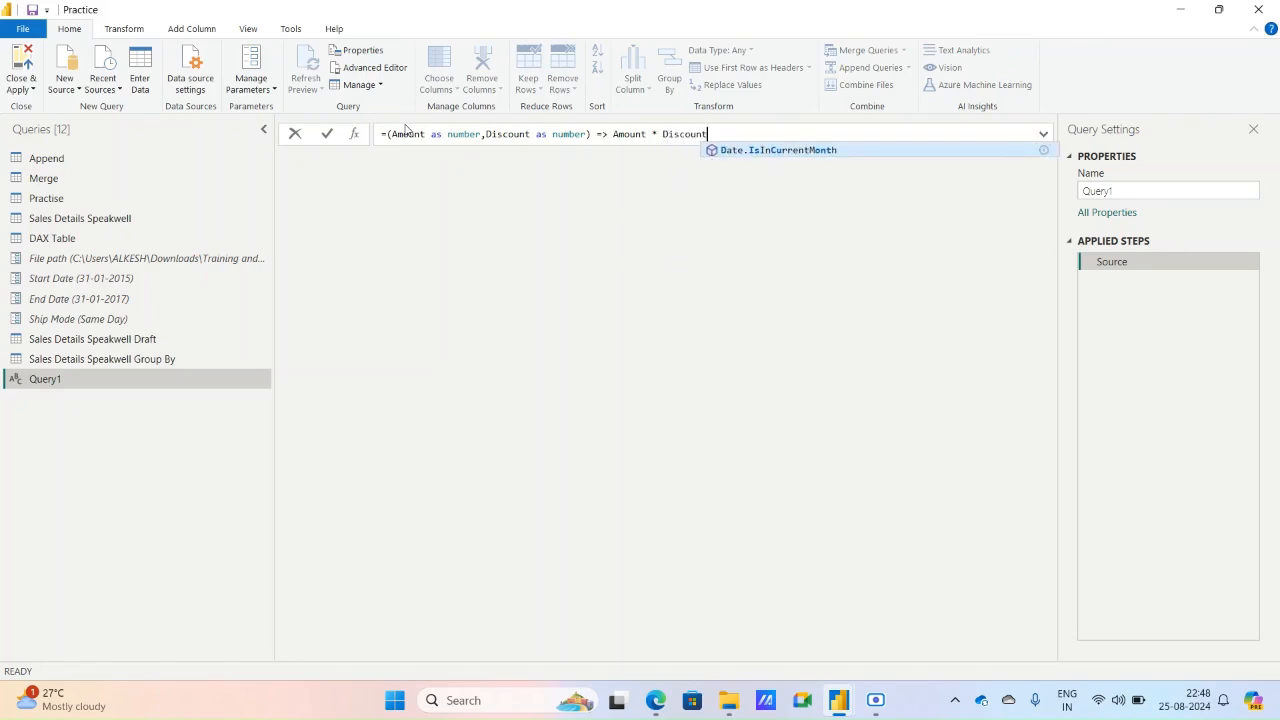
click(422, 180)
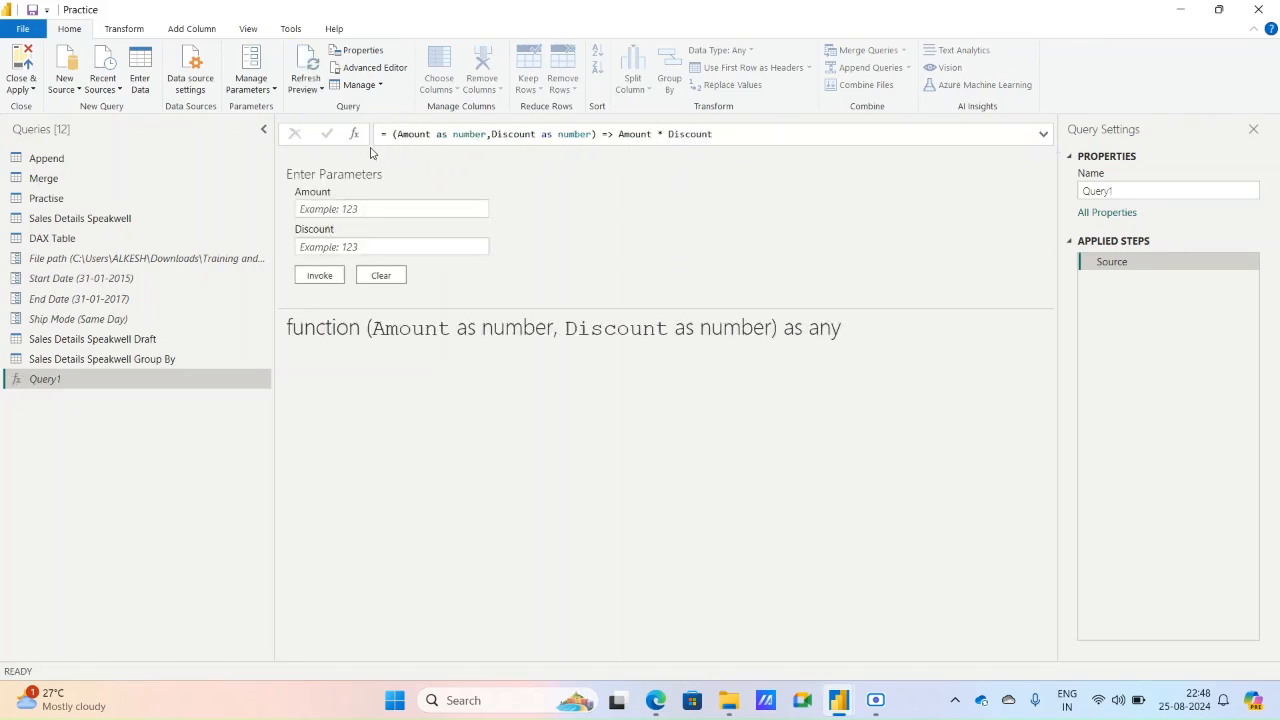
Try the function with its Amount parameter typed as text instead of number, and check the Amount entry field.
click(357, 208)
click(323, 210)
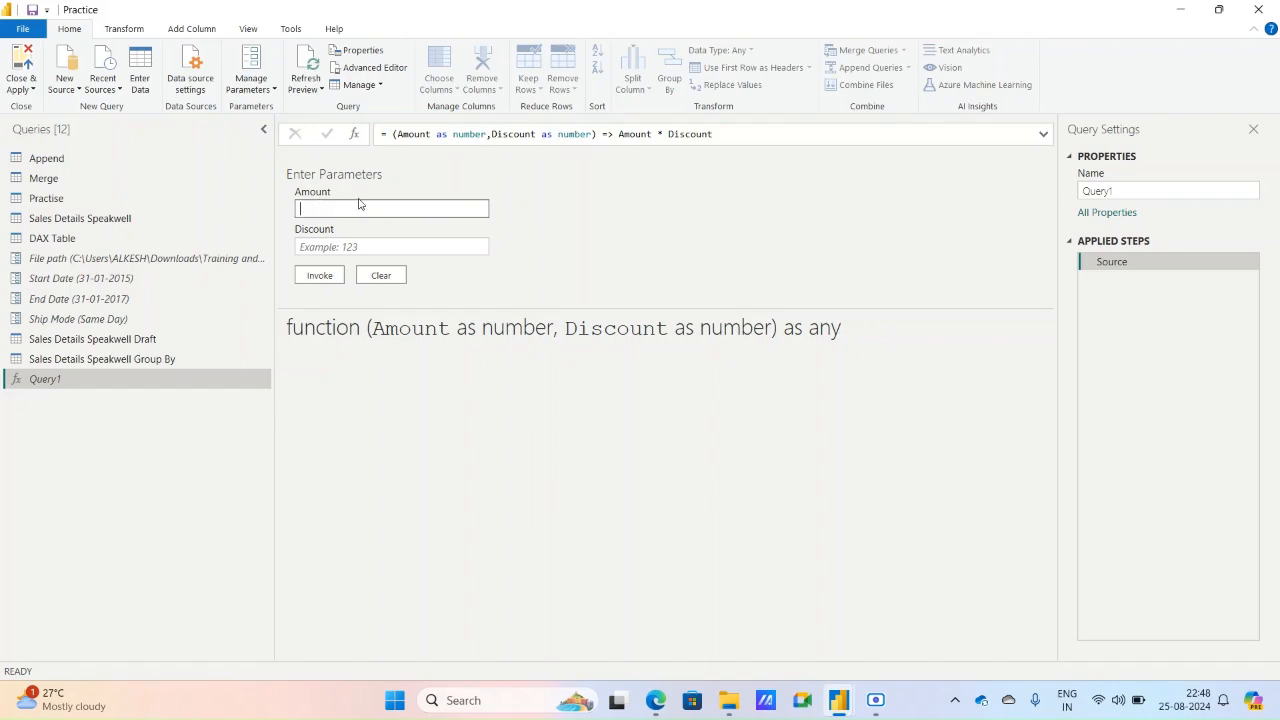
click(604, 251)
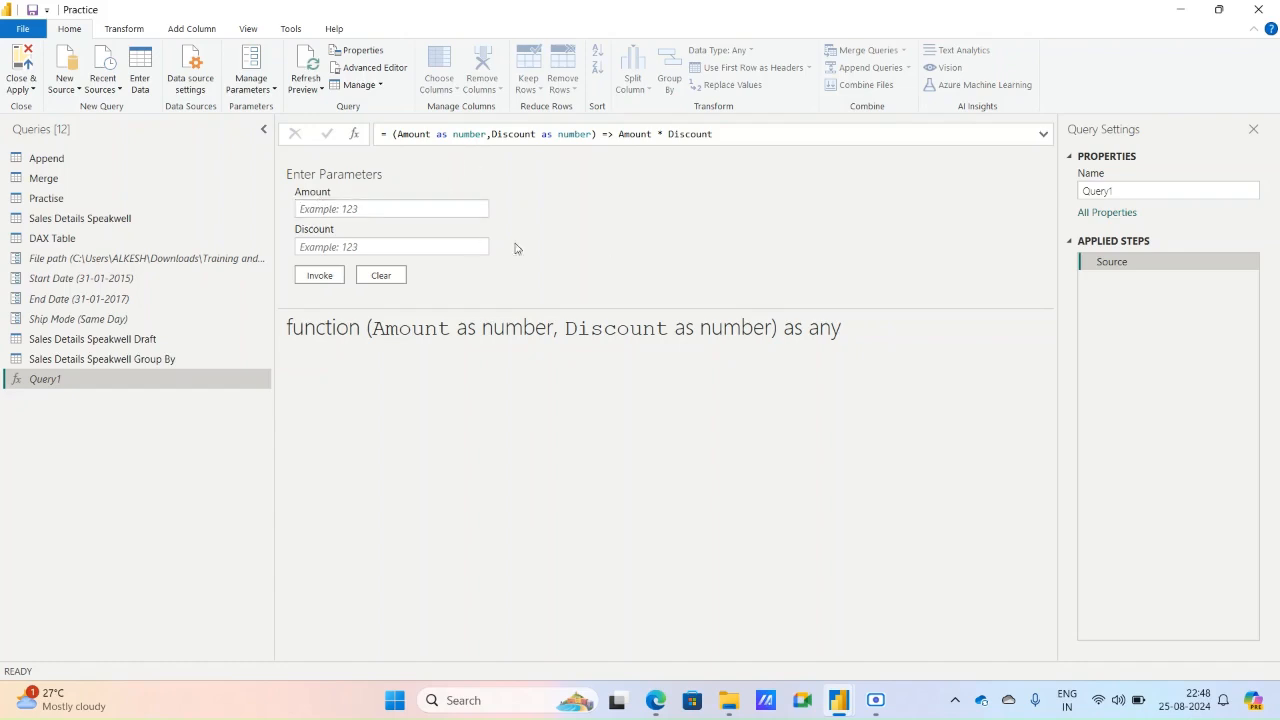
click(486, 134)
key(BackSpace)
key(BackSpace)
key(BackSpace)
key(BackSpace)
key(BackSpace)
key(BackSpace)
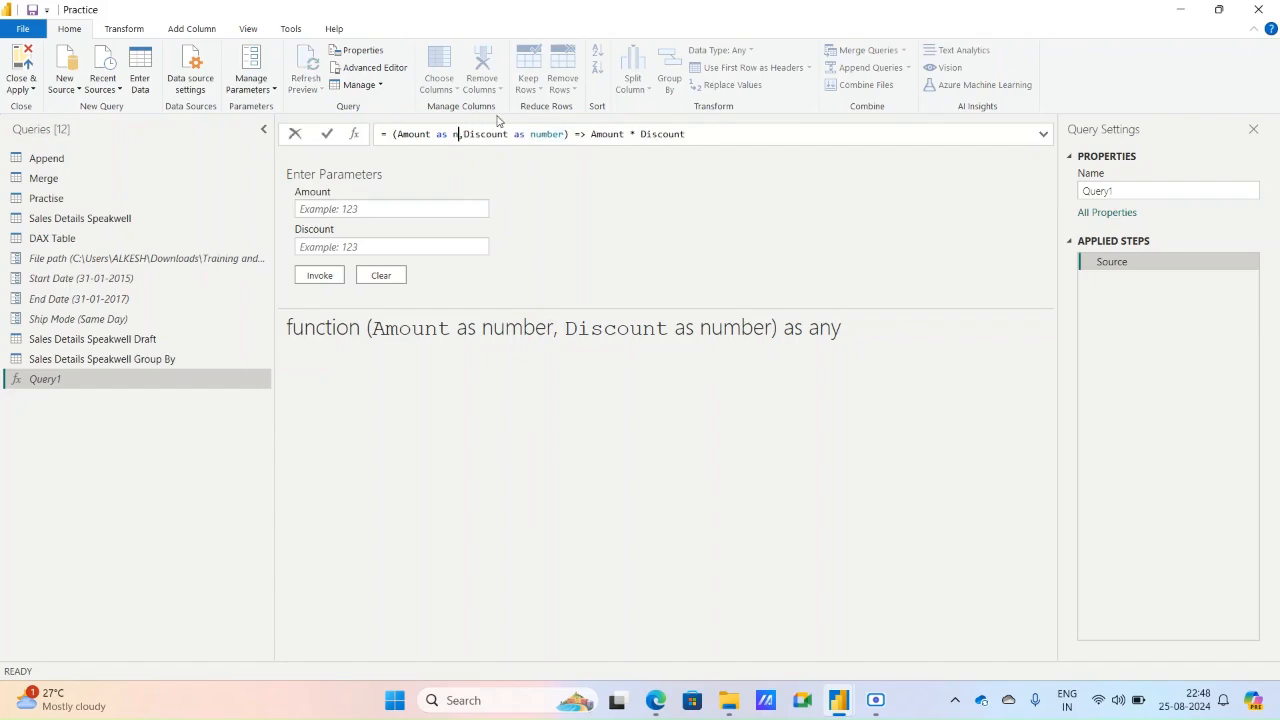
text(text)
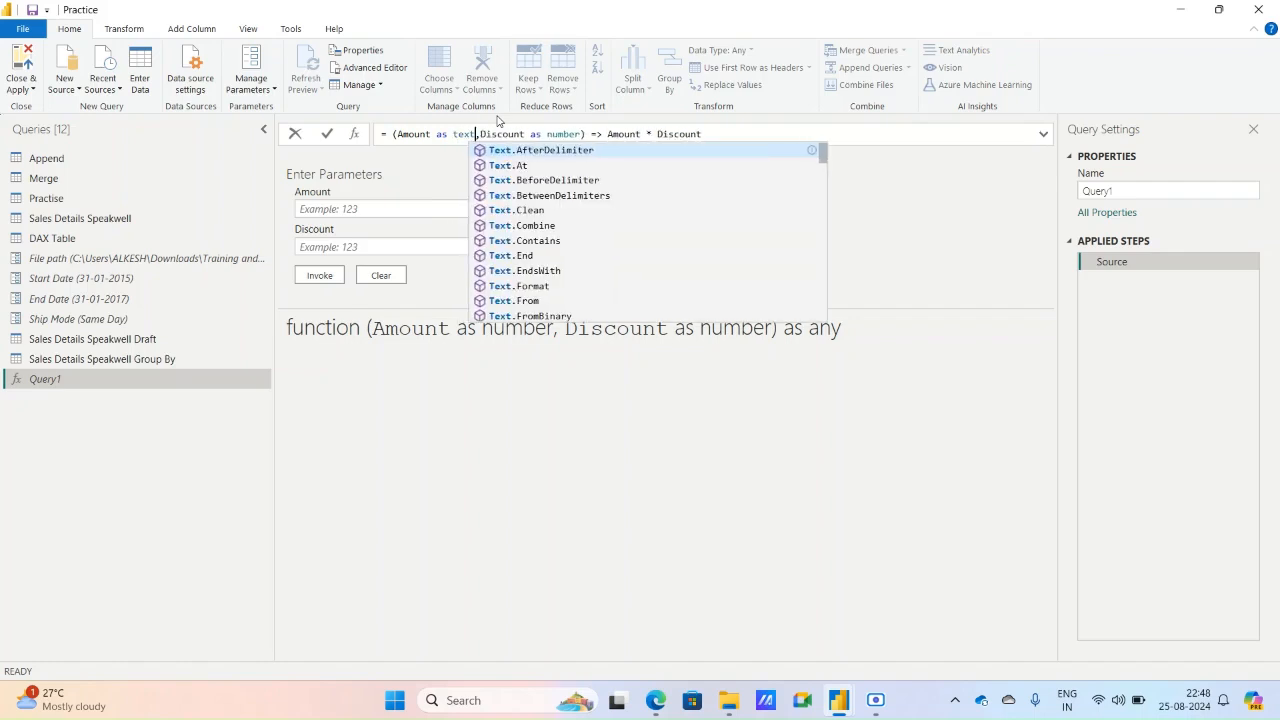
click(850, 193)
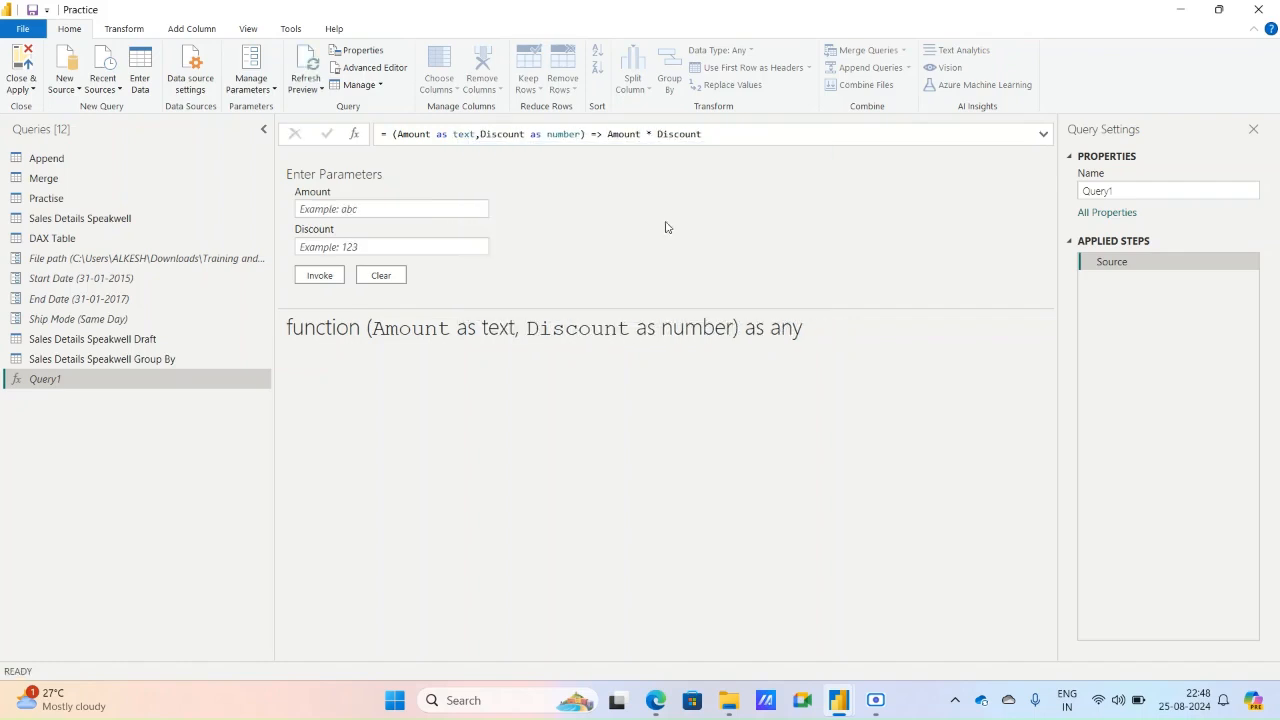
click(362, 211)
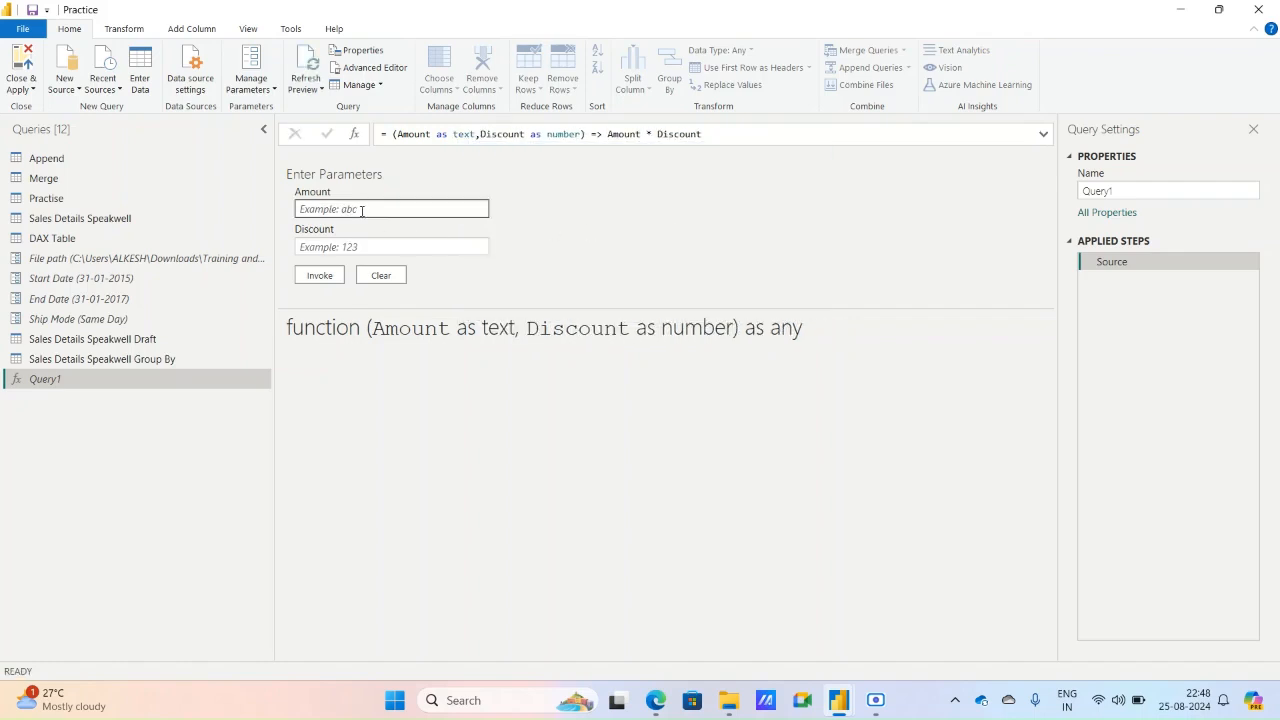
Set the Amount parameter's type back to number in the function formula and commit it.
click(476, 134)
key(BackSpace)
key(BackSpace)
key(BackSpace)
key(BackSpace)
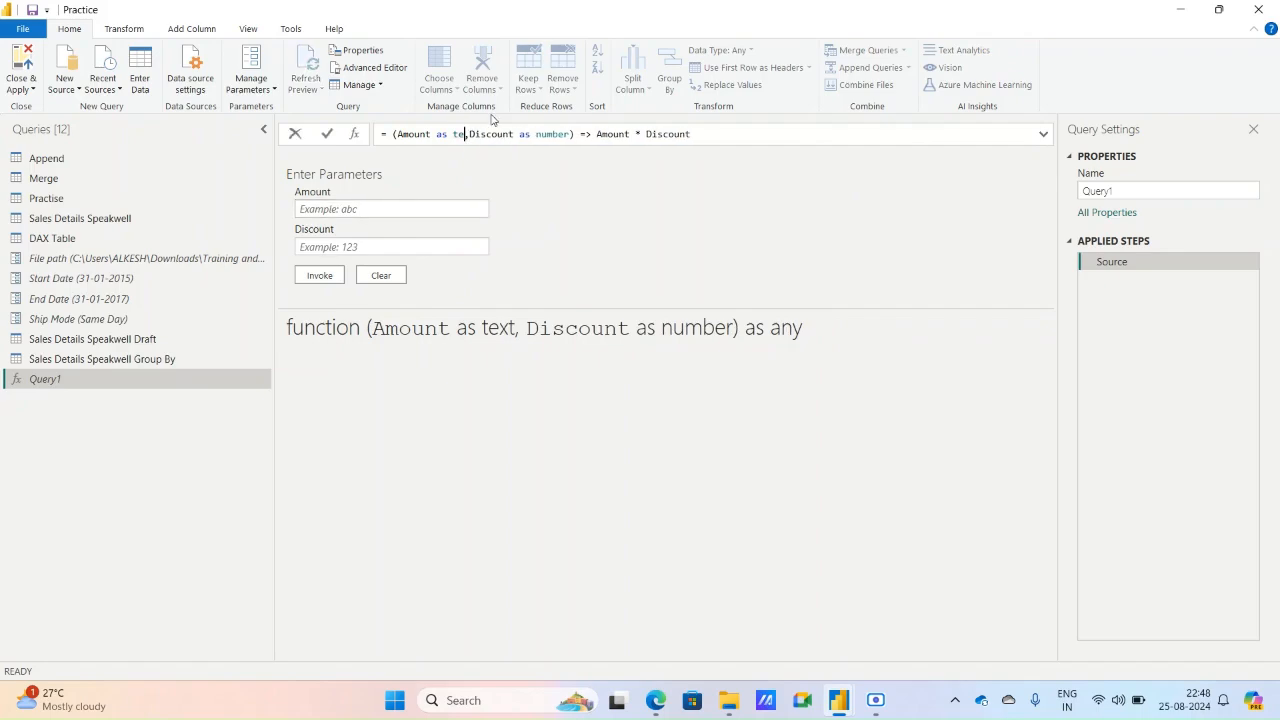
text(number)
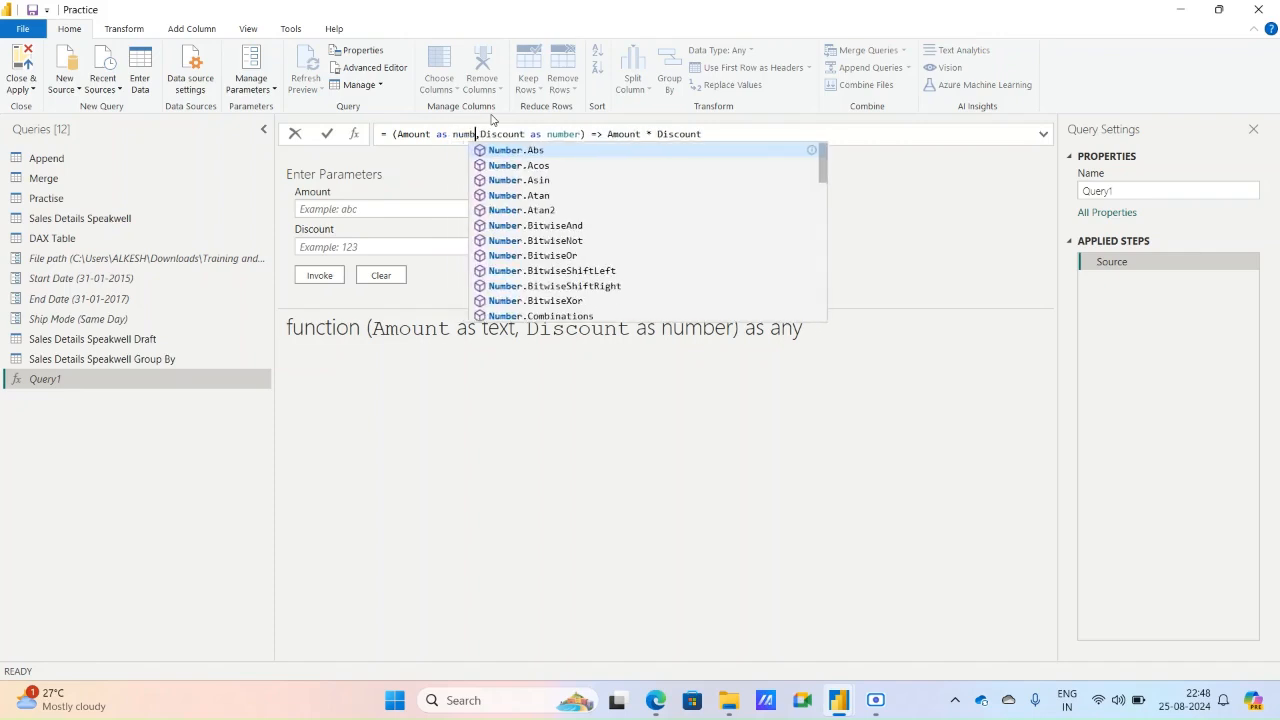
click(906, 235)
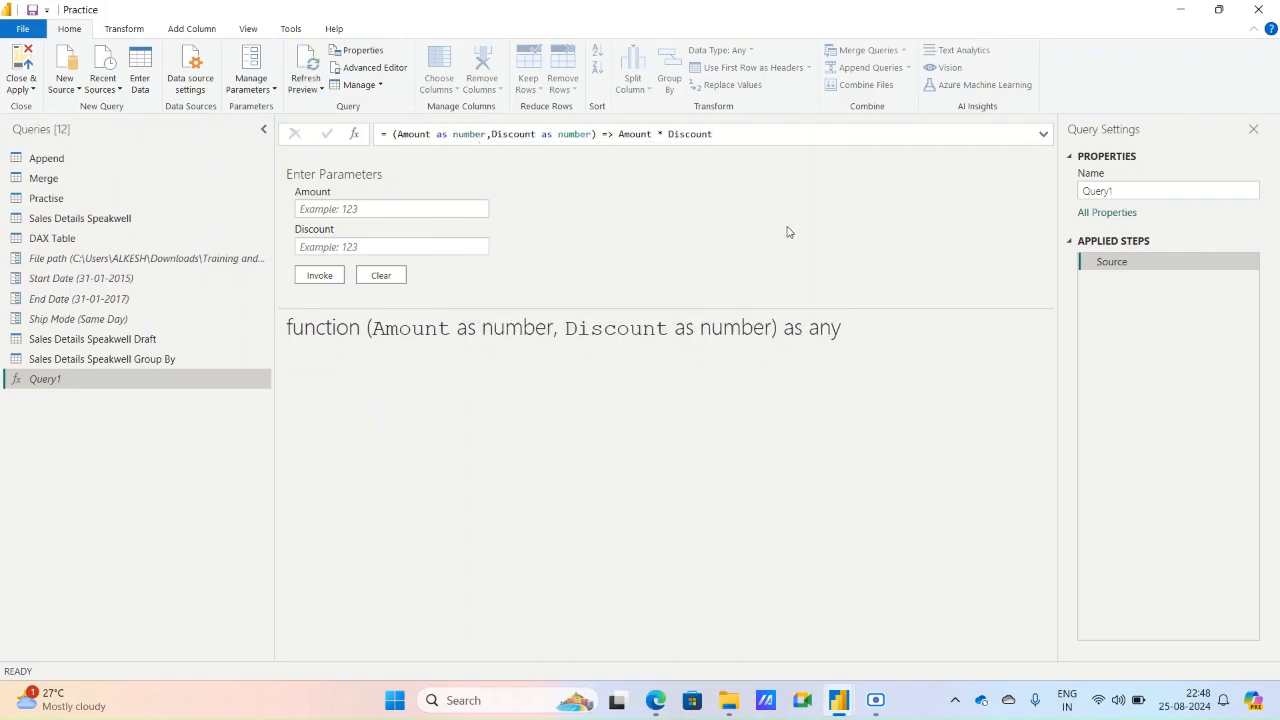
Invoke the function with Amount 1000 and Discount .05, and review the invocation's parameters without changing them.
click(413, 208)
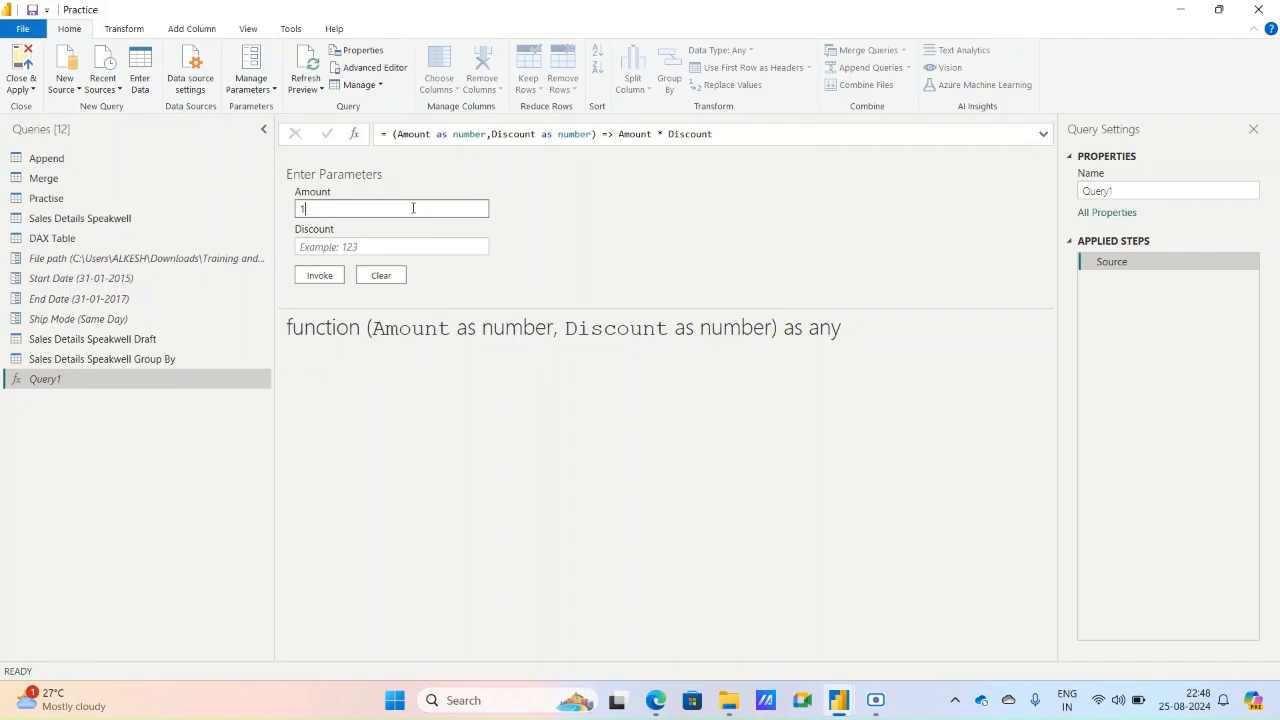
click(360, 248)
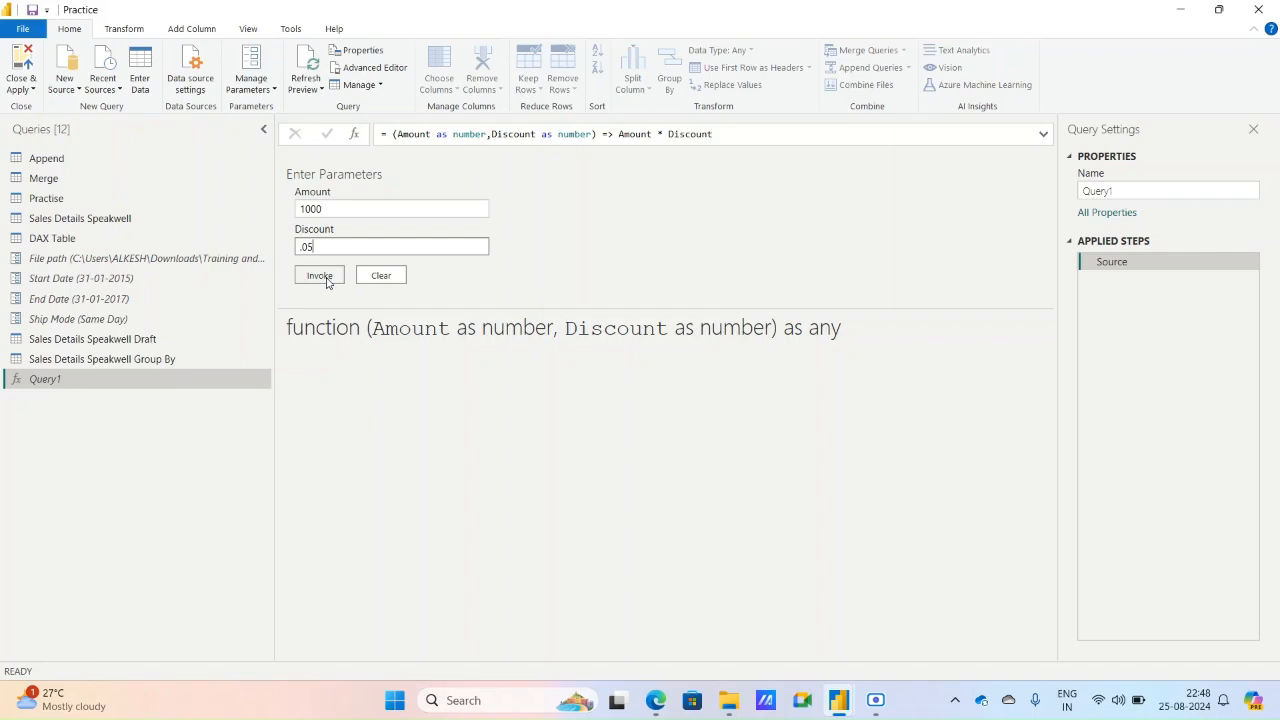
click(320, 277)
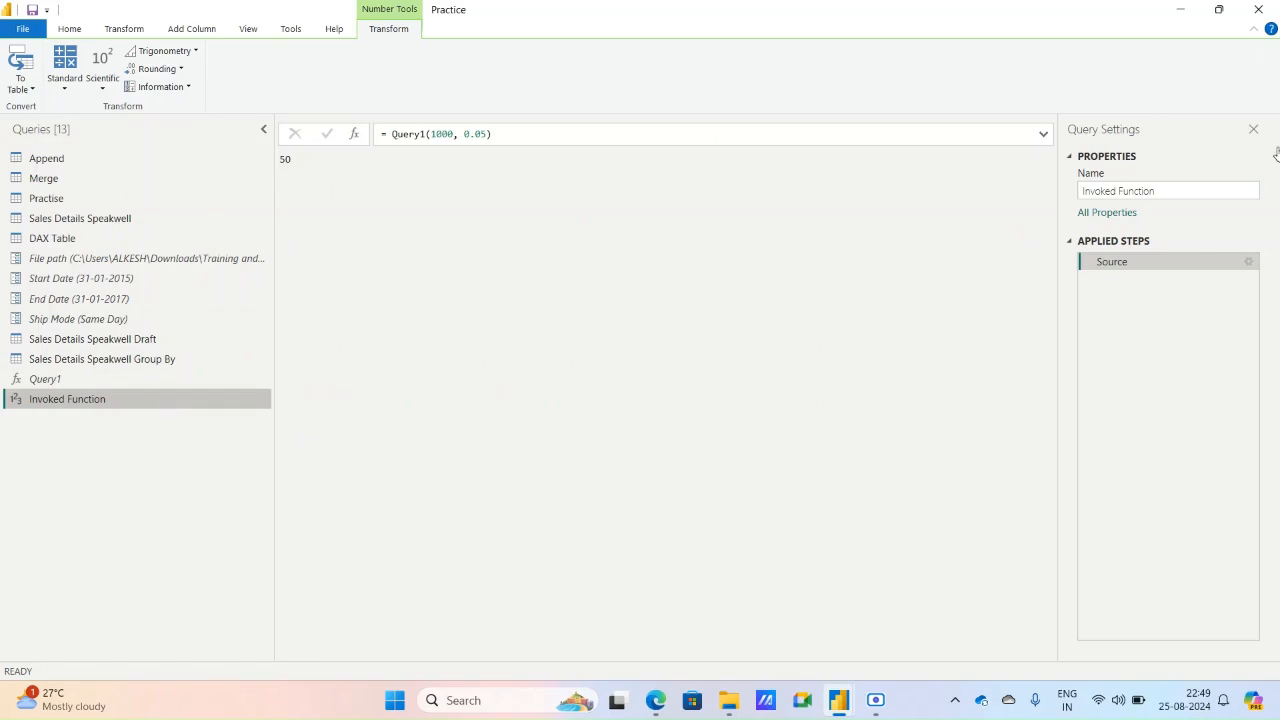
click(1248, 262)
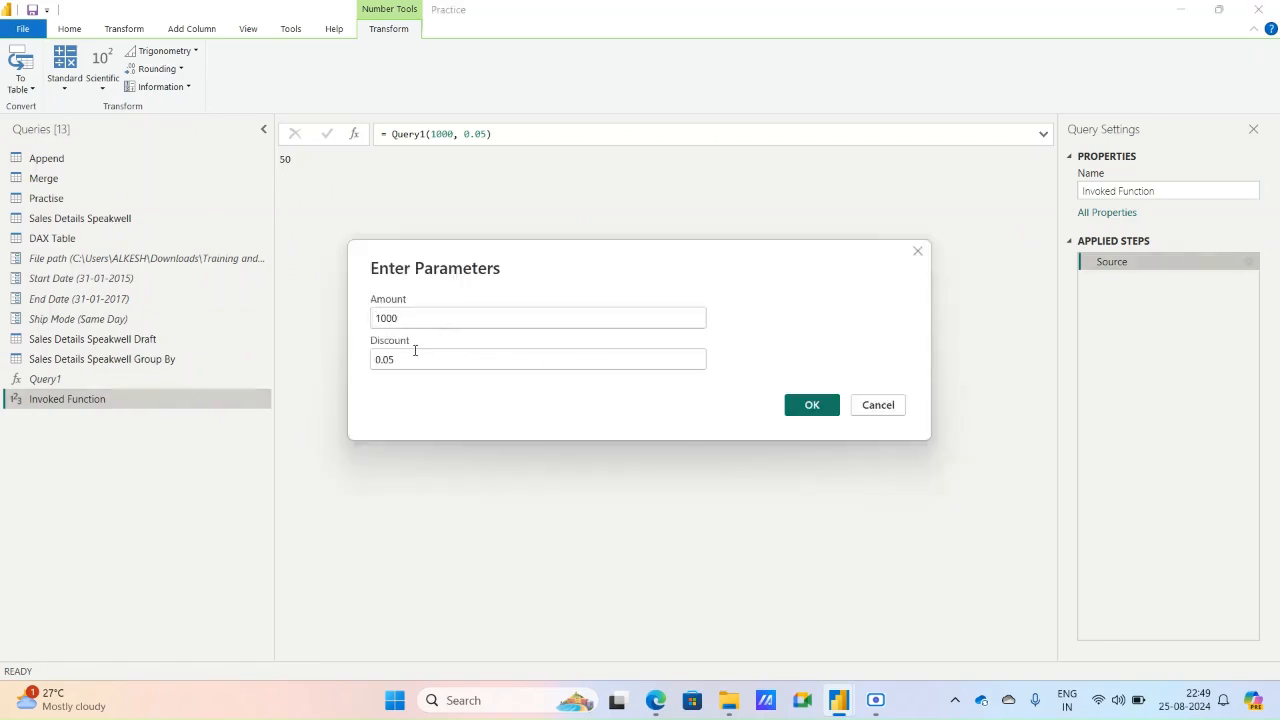
click(813, 402)
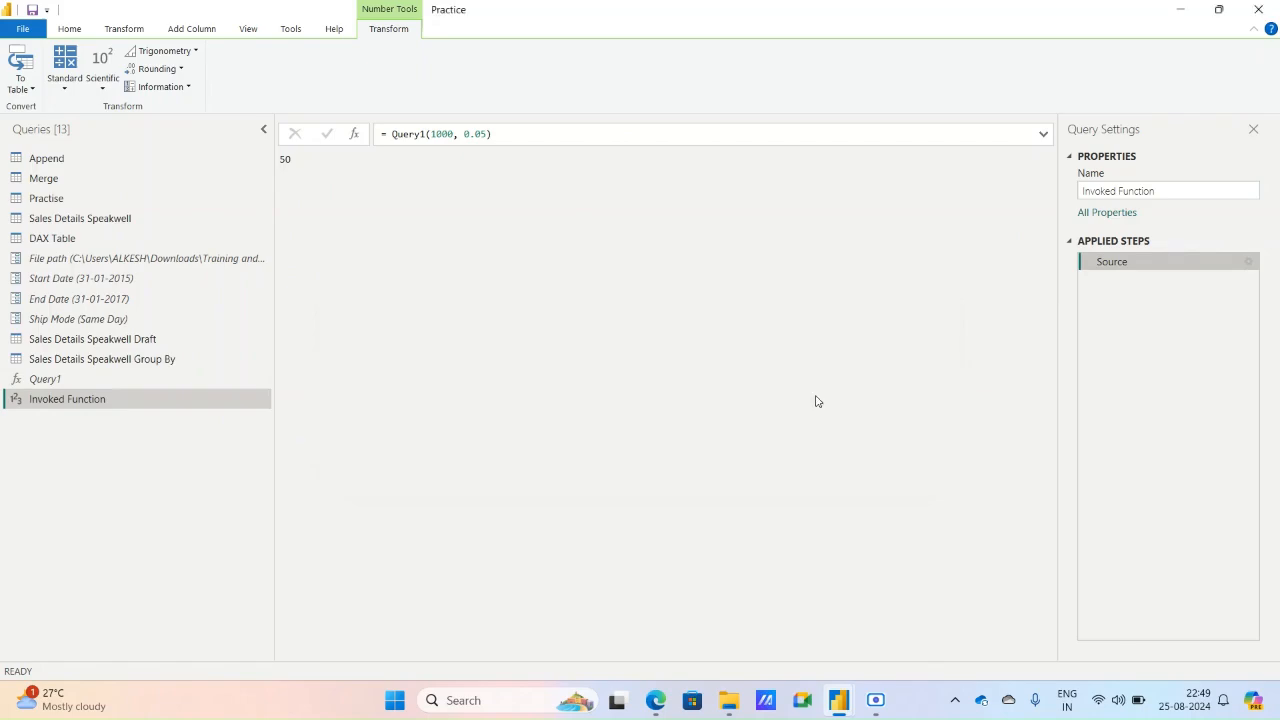
Delete the Invoked Function query.
right_click(102, 400)
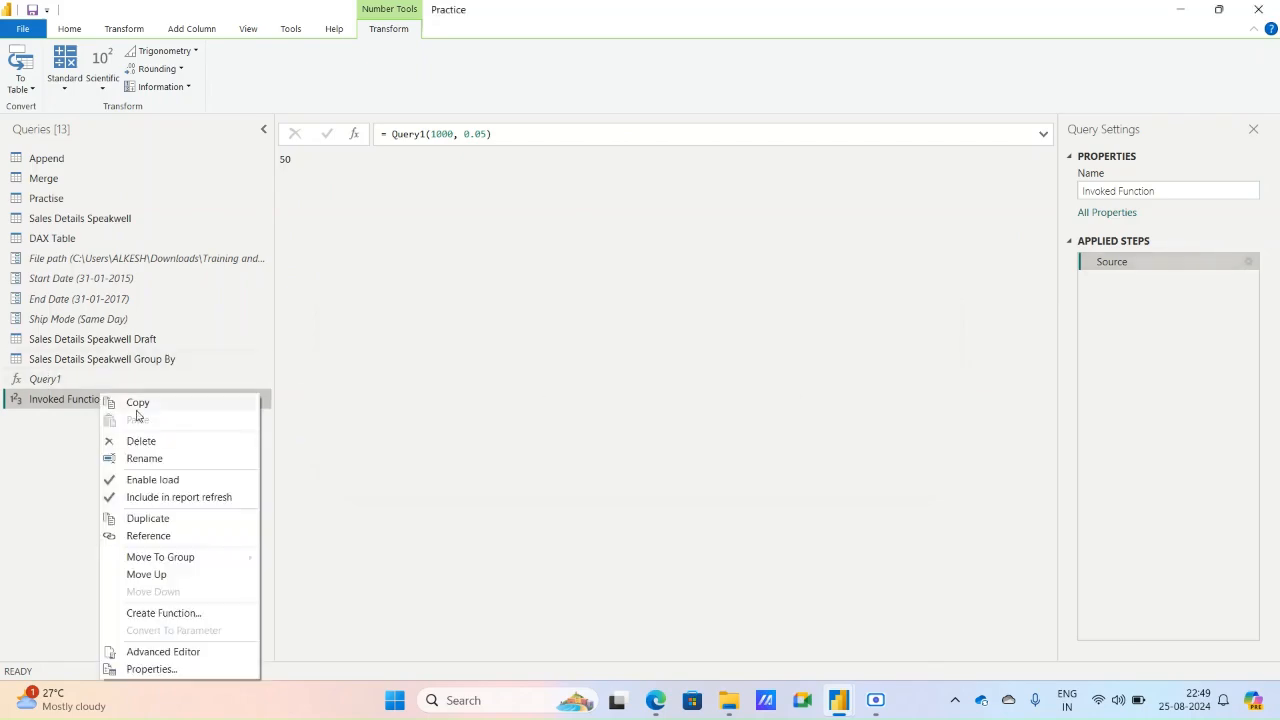
click(141, 441)
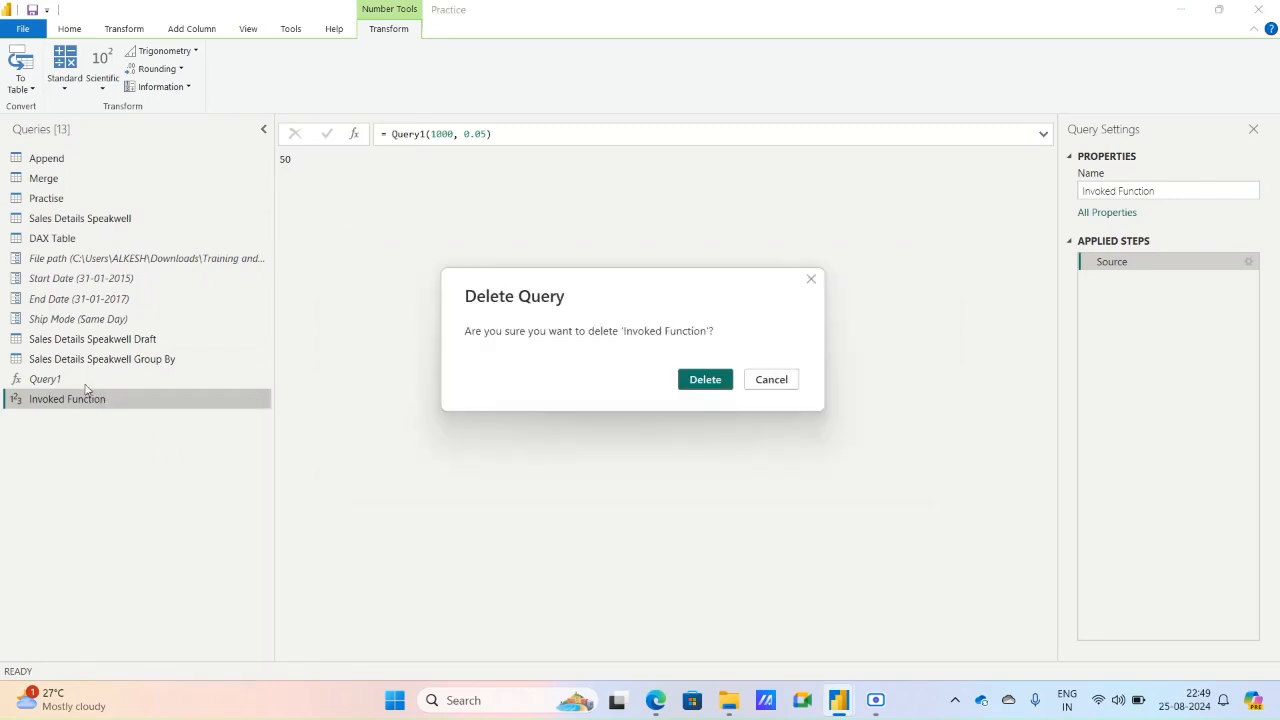
click(704, 381)
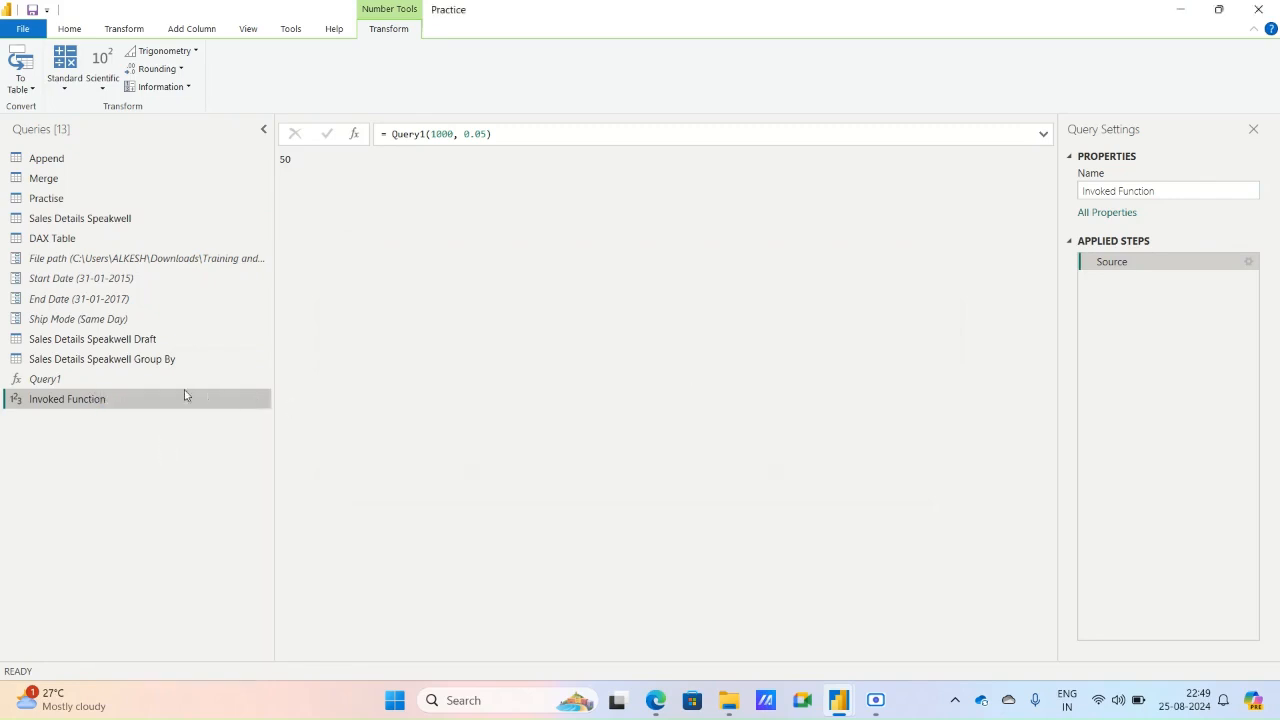
Rename the custom function query Query1 to Discount.
double_click(67, 383)
text(Discount)
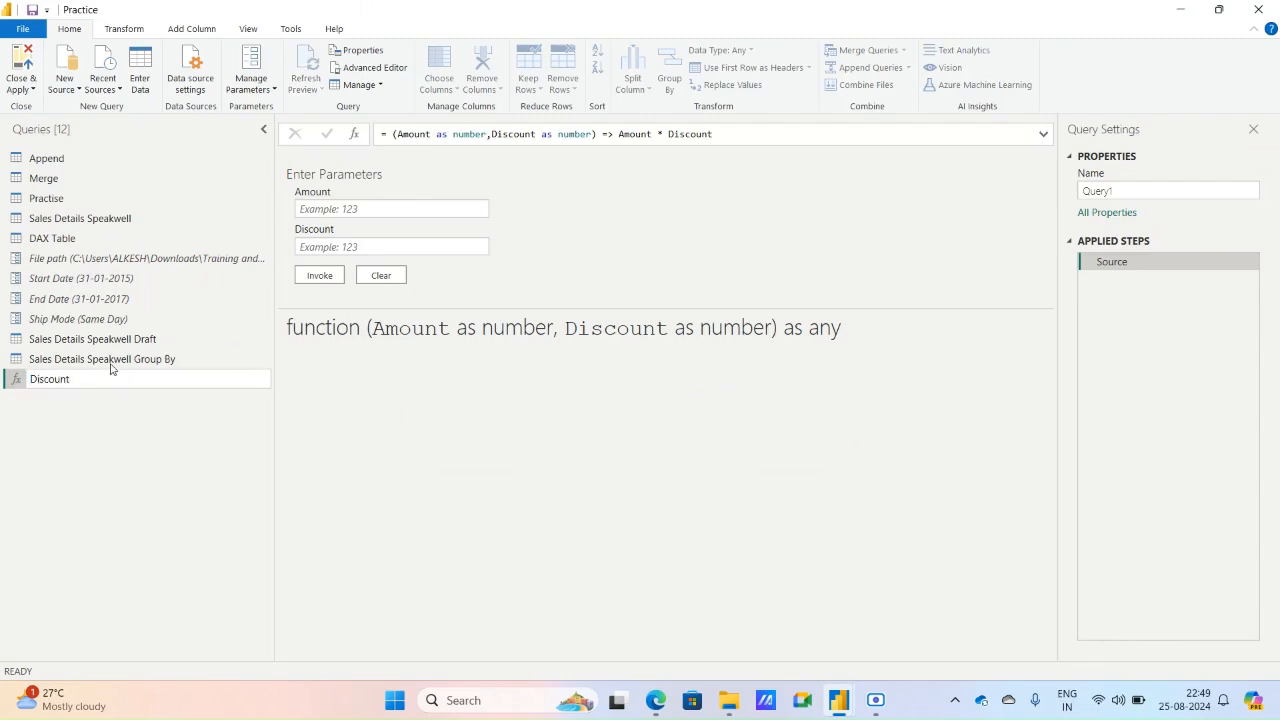
key(Return)
Start invoking the Discount function on the Sales per unit column of Sales Details Speakwell, naming the new column Discount.
click(94, 218)
drag(547, 655, 958, 651)
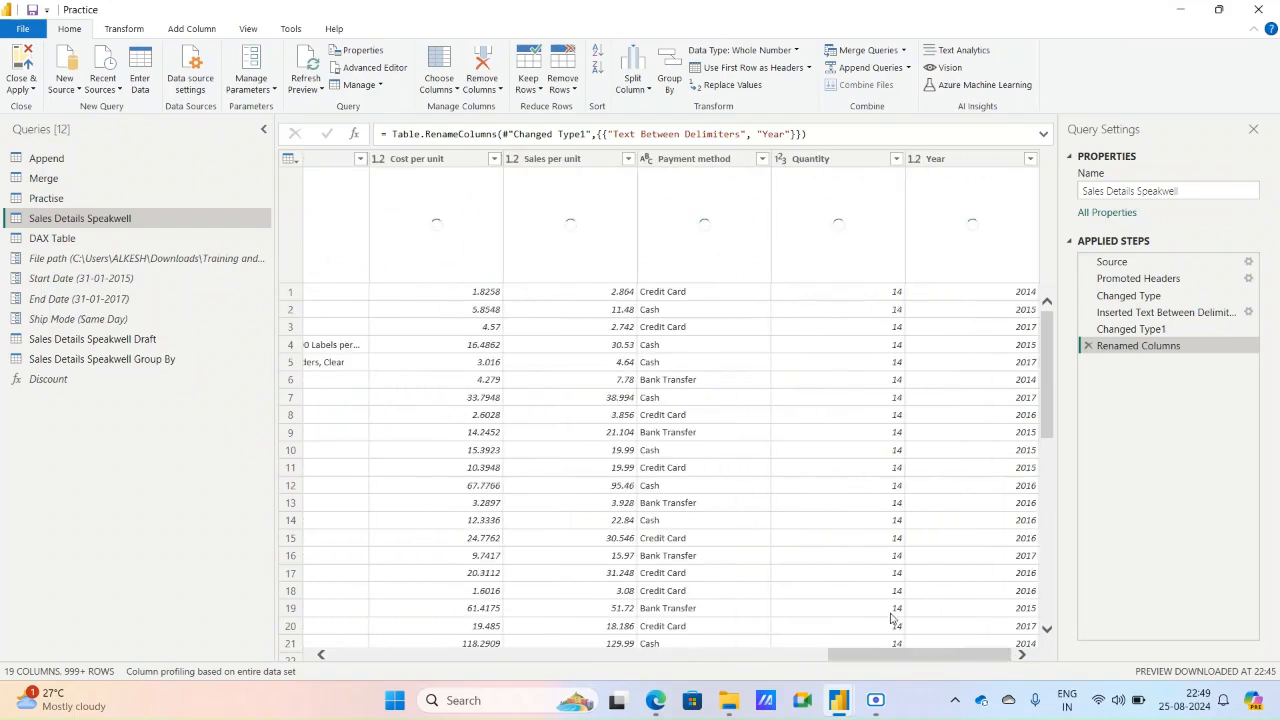
click(200, 28)
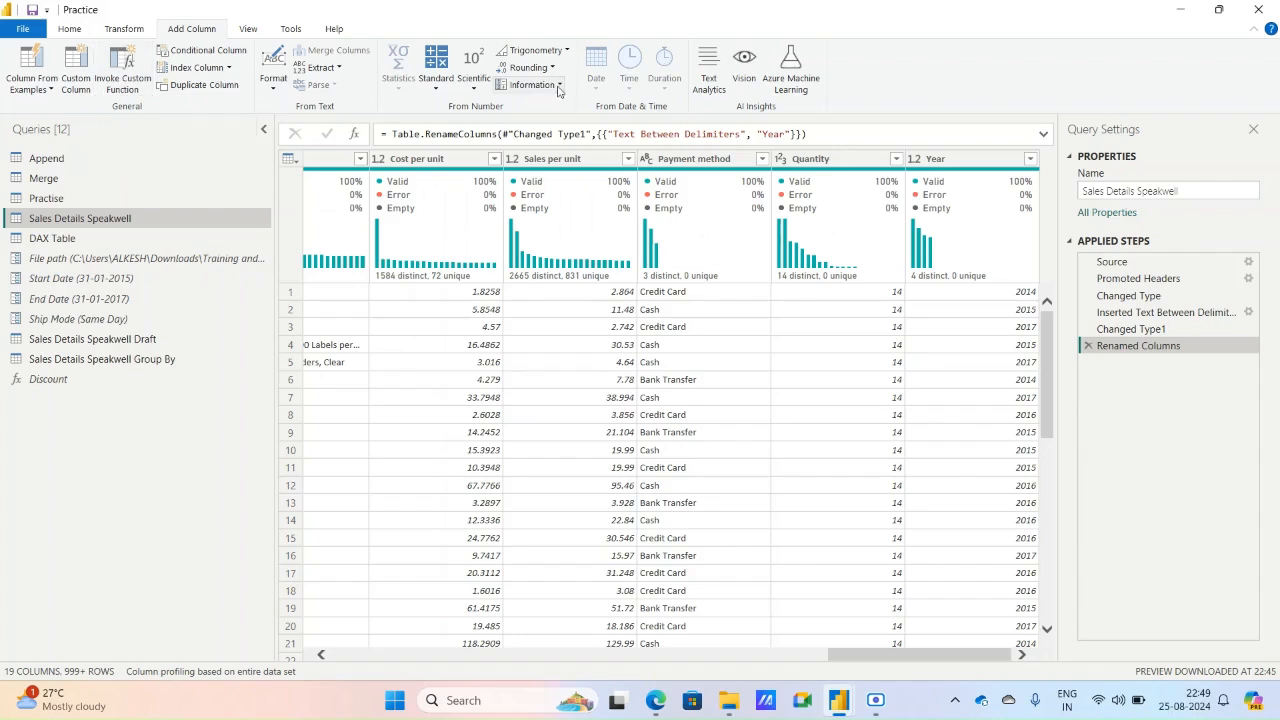
click(548, 159)
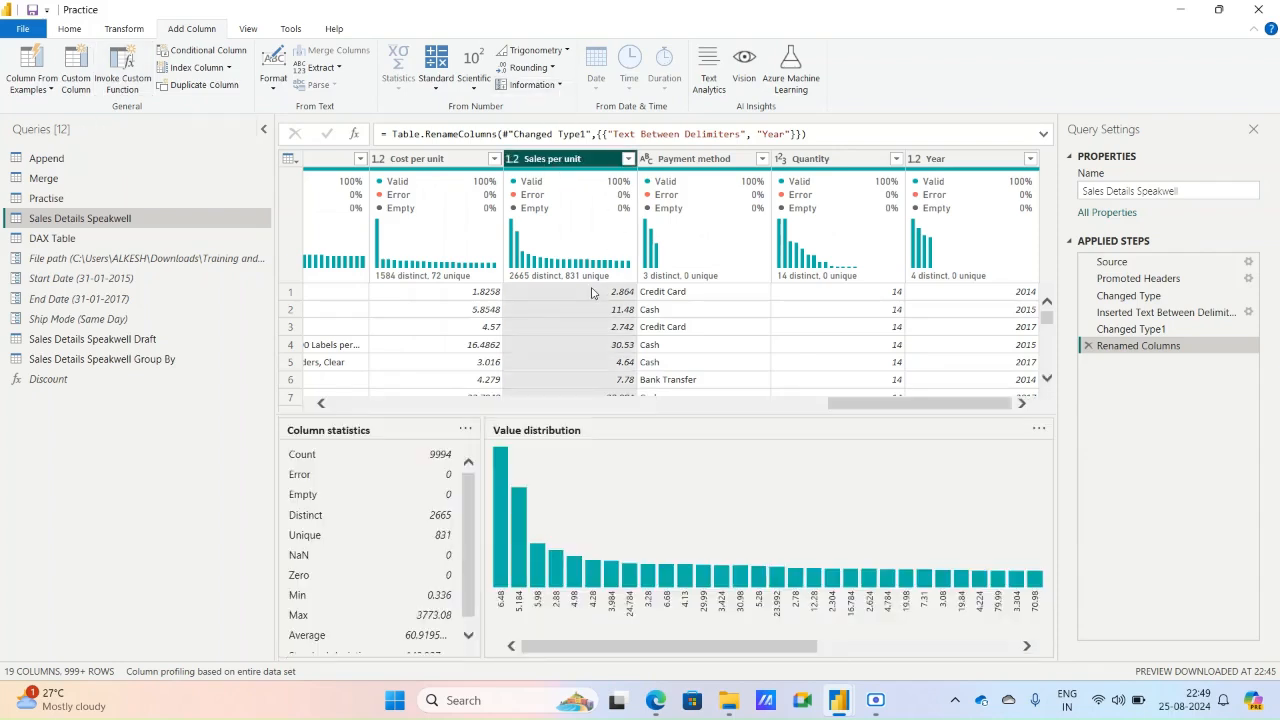
click(115, 77)
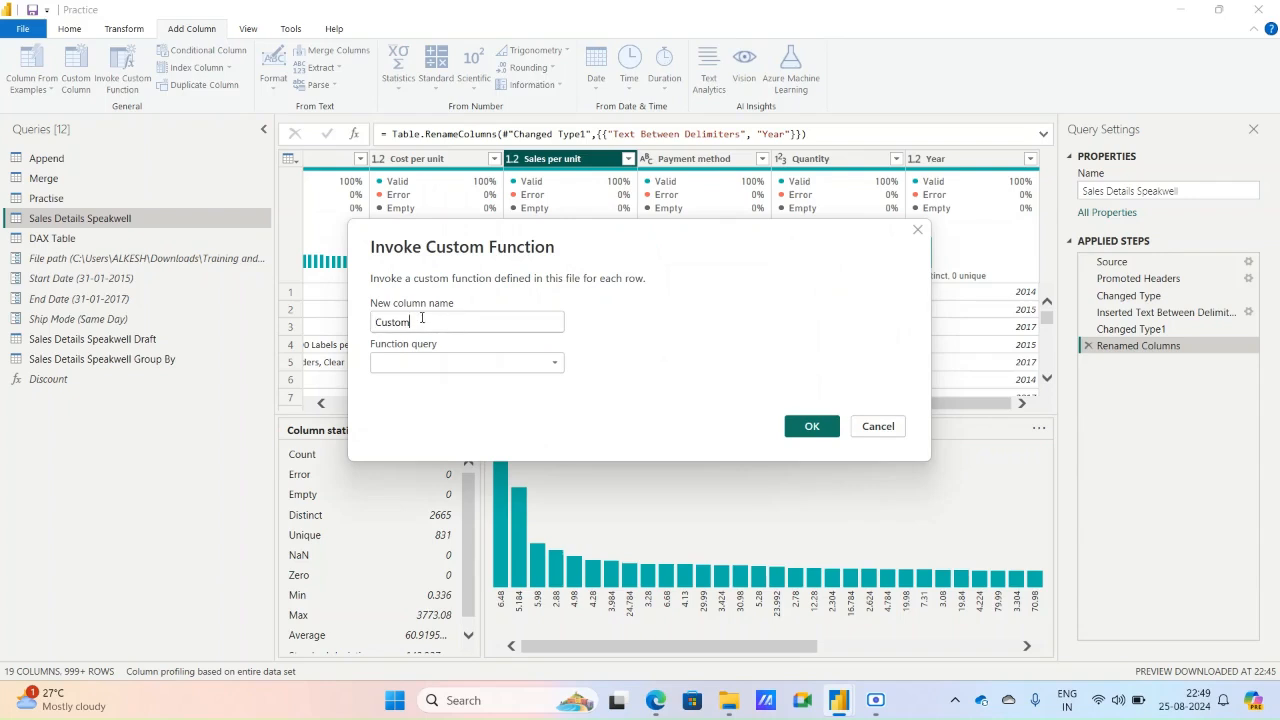
drag(421, 318, 367, 320)
key(BackSpace)
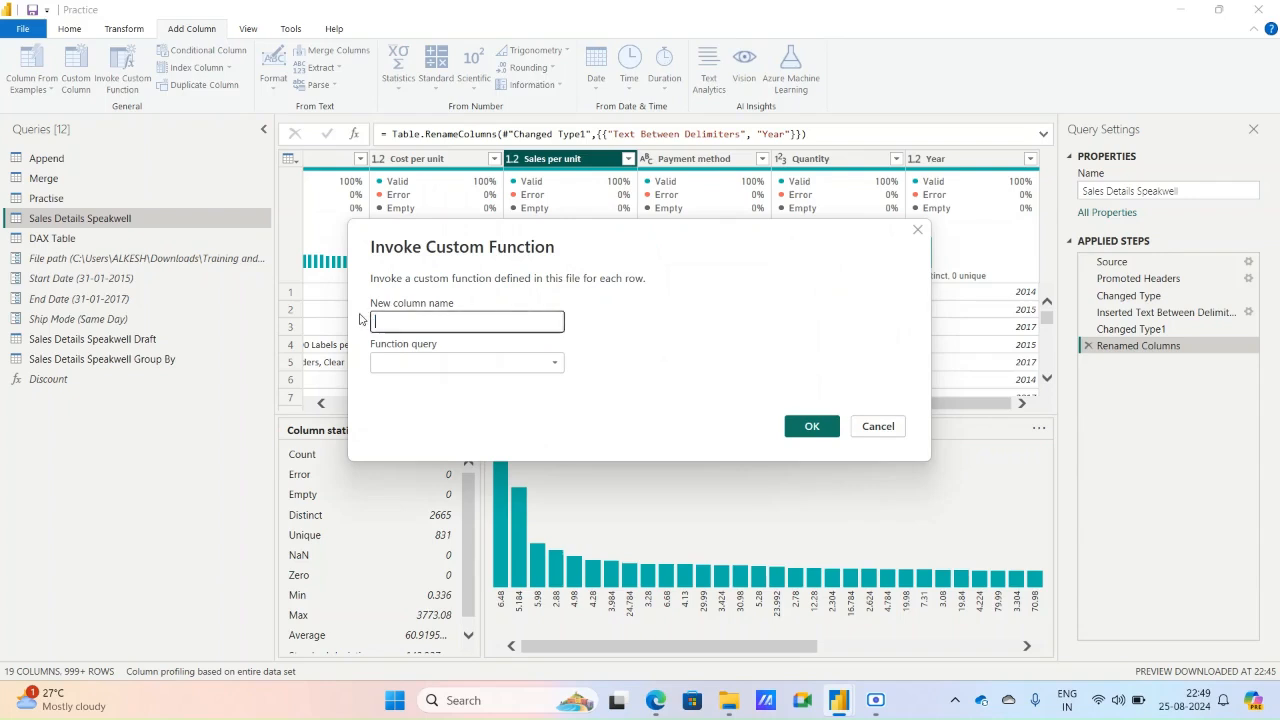
text(Discount)
click(390, 362)
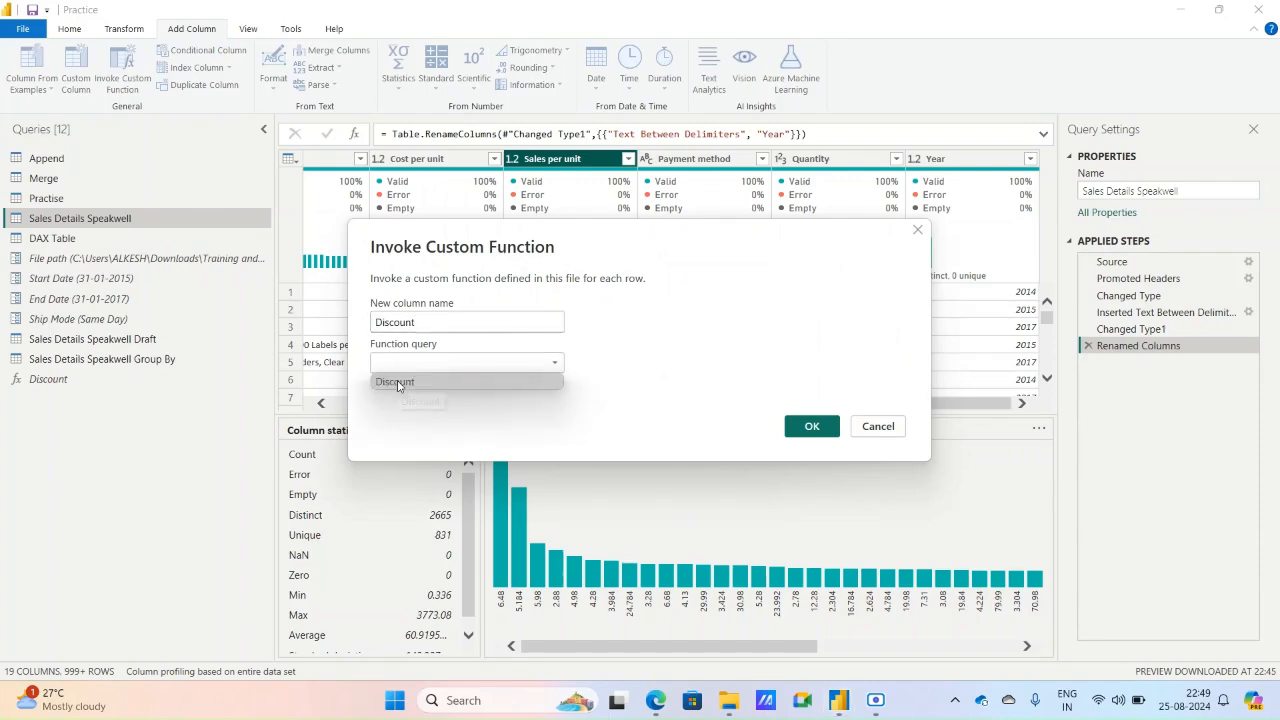
click(397, 382)
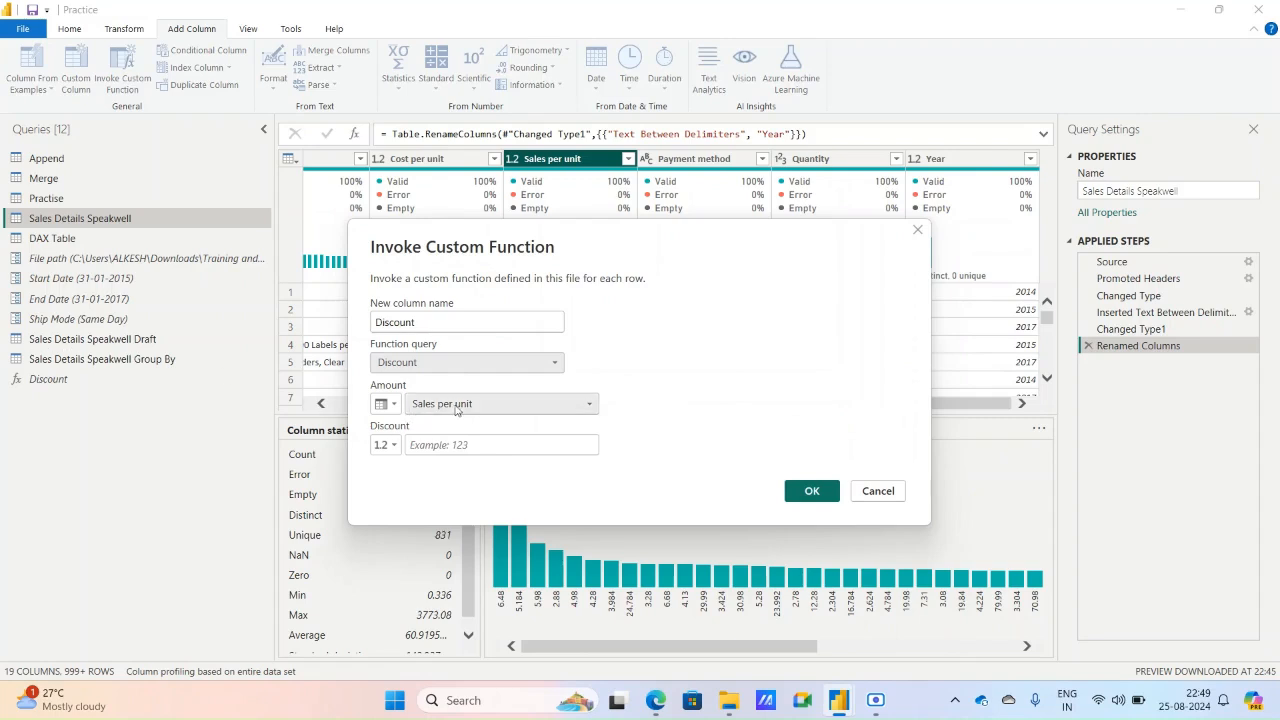
Set the function's Discount argument to .04 and add the invoked column.
click(433, 449)
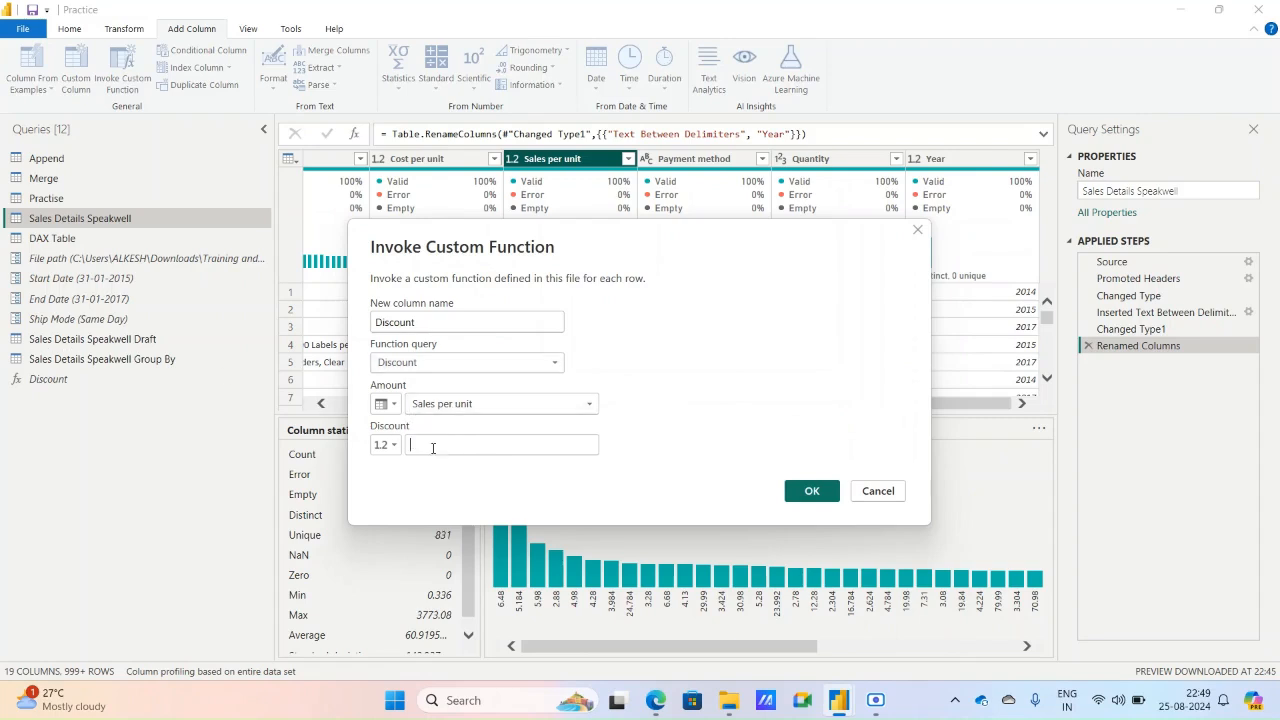
text(.05)
drag(597, 237, 590, 437)
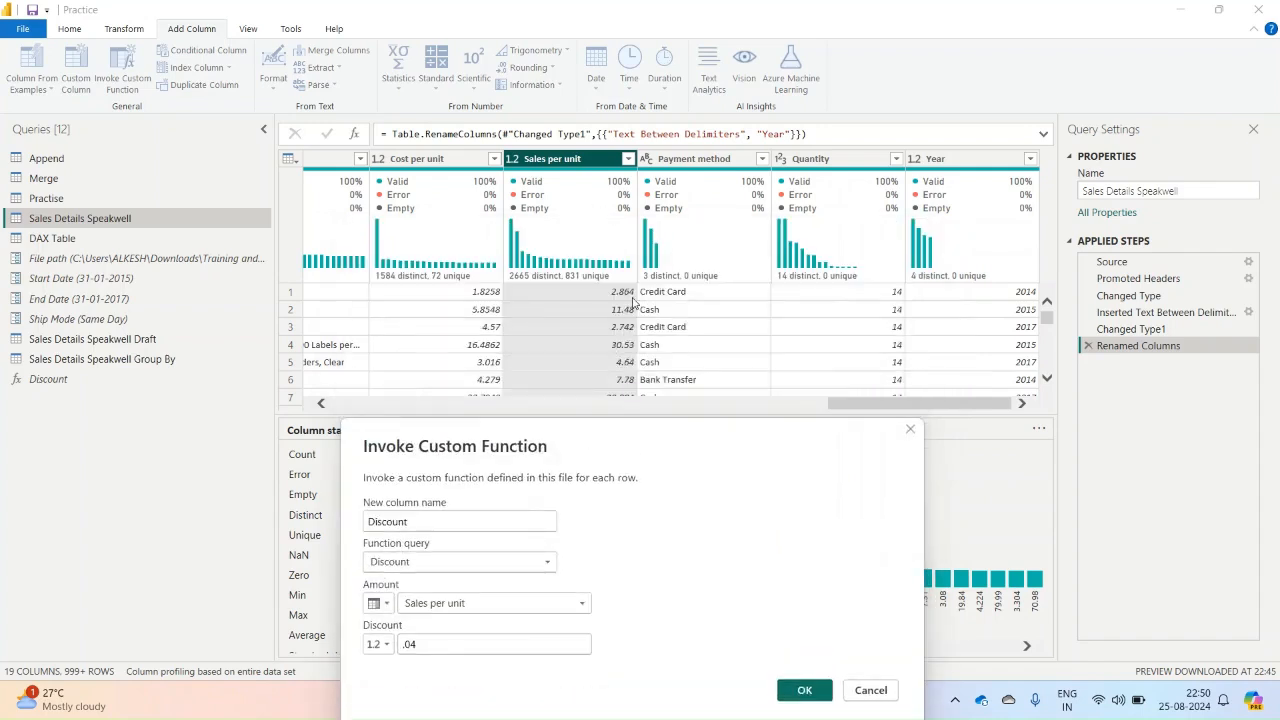
drag(662, 462, 651, 242)
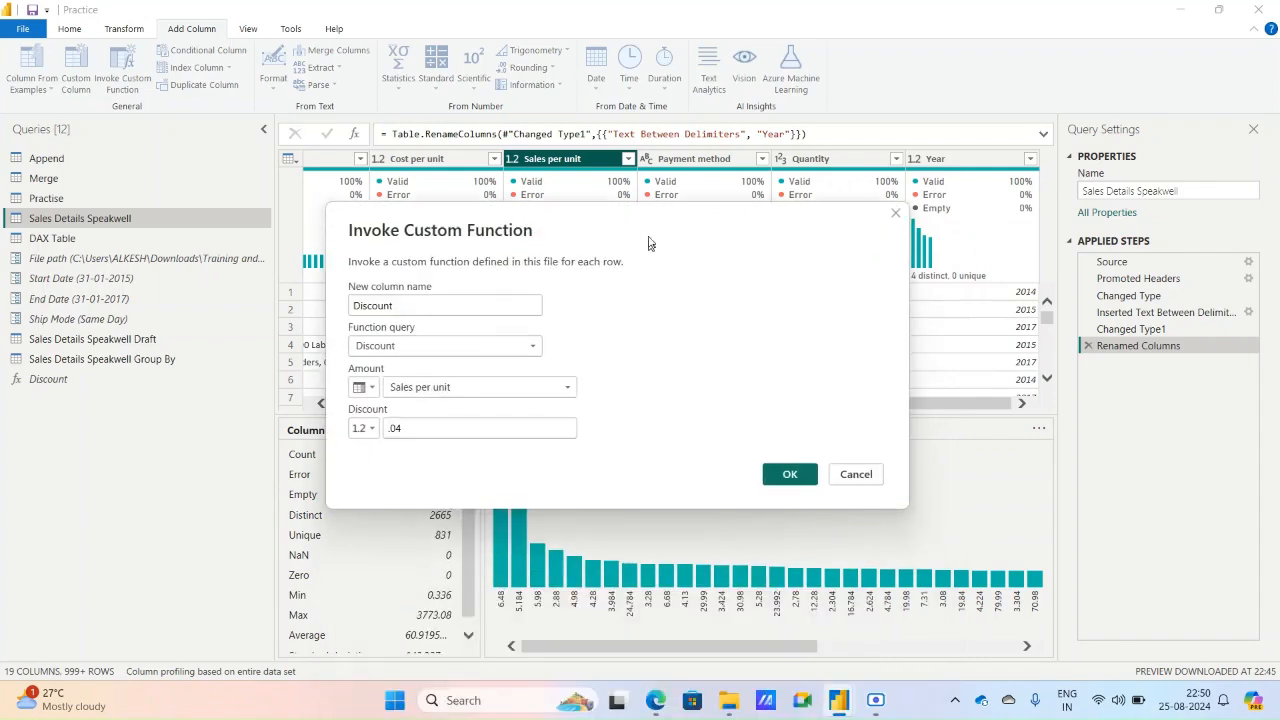
click(775, 465)
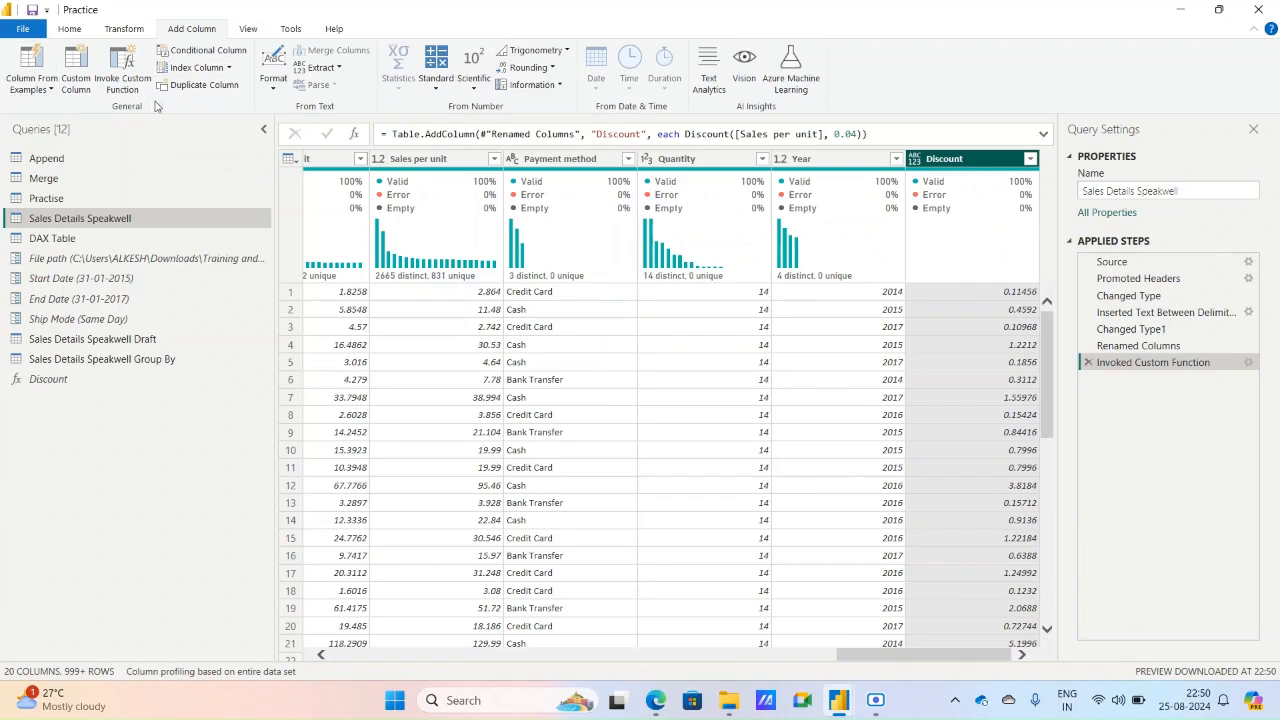
Detect the data type of the new Discount column automatically.
click(123, 29)
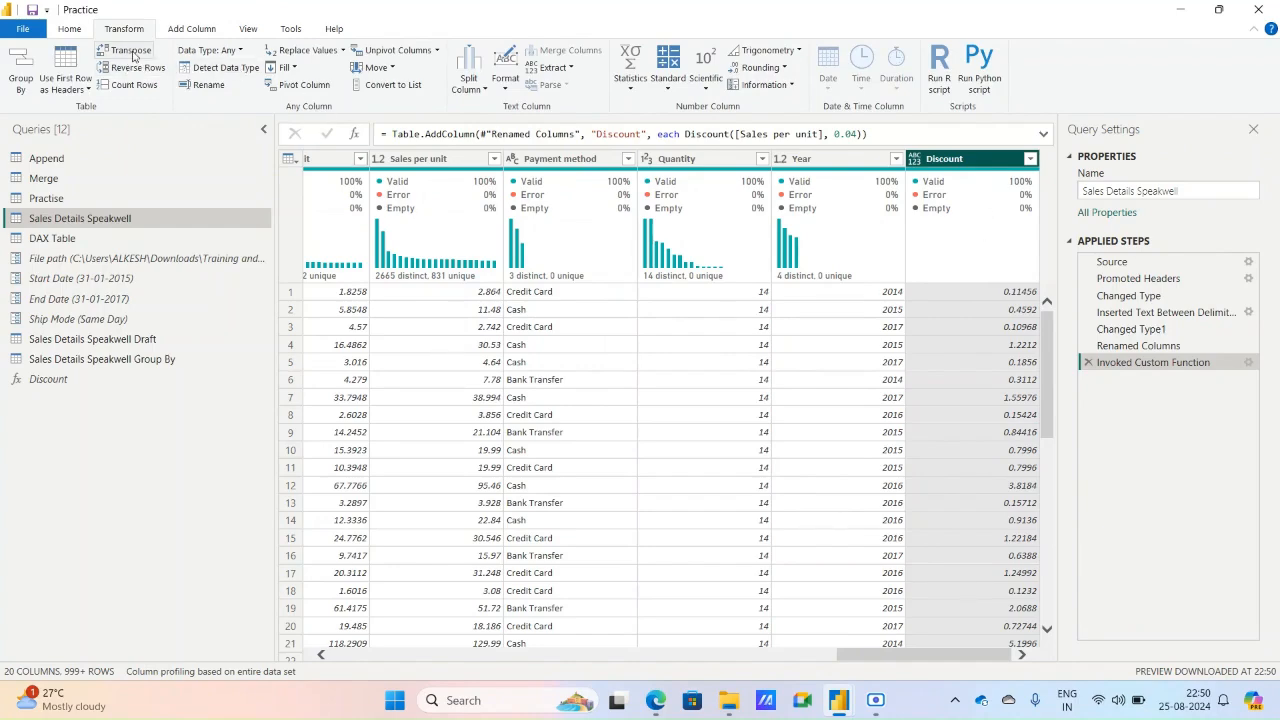
click(222, 68)
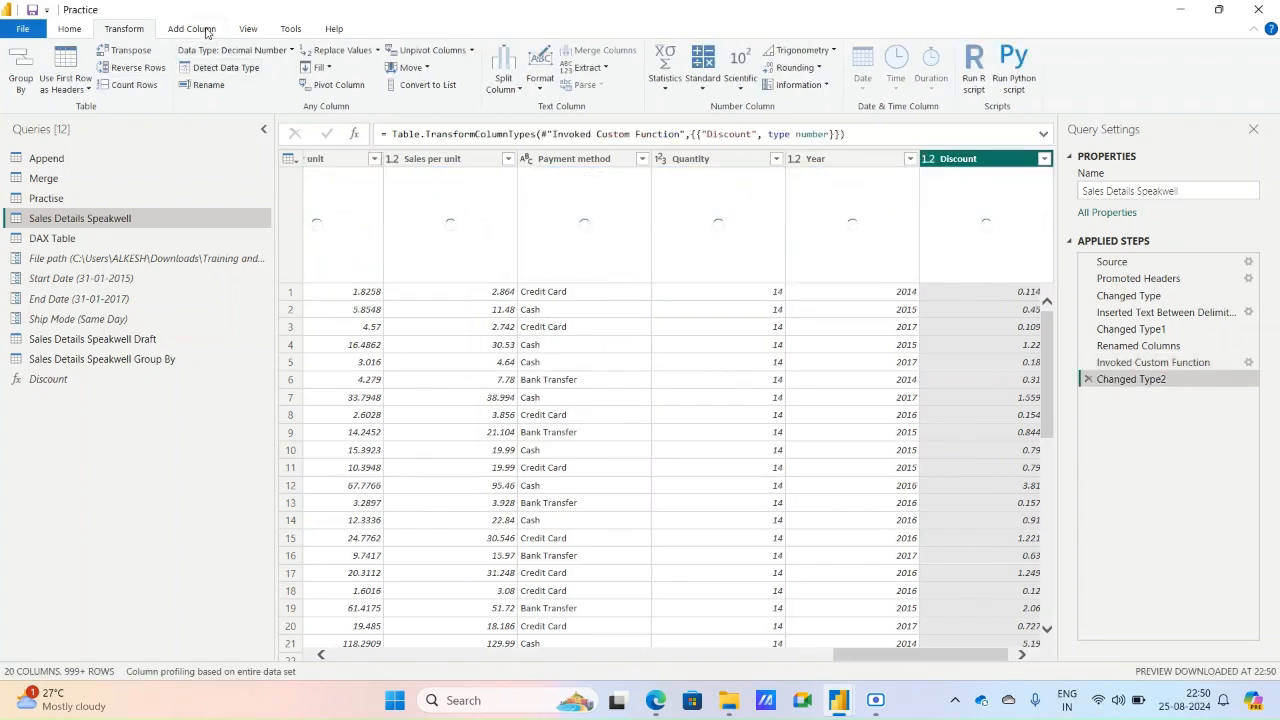
click(192, 29)
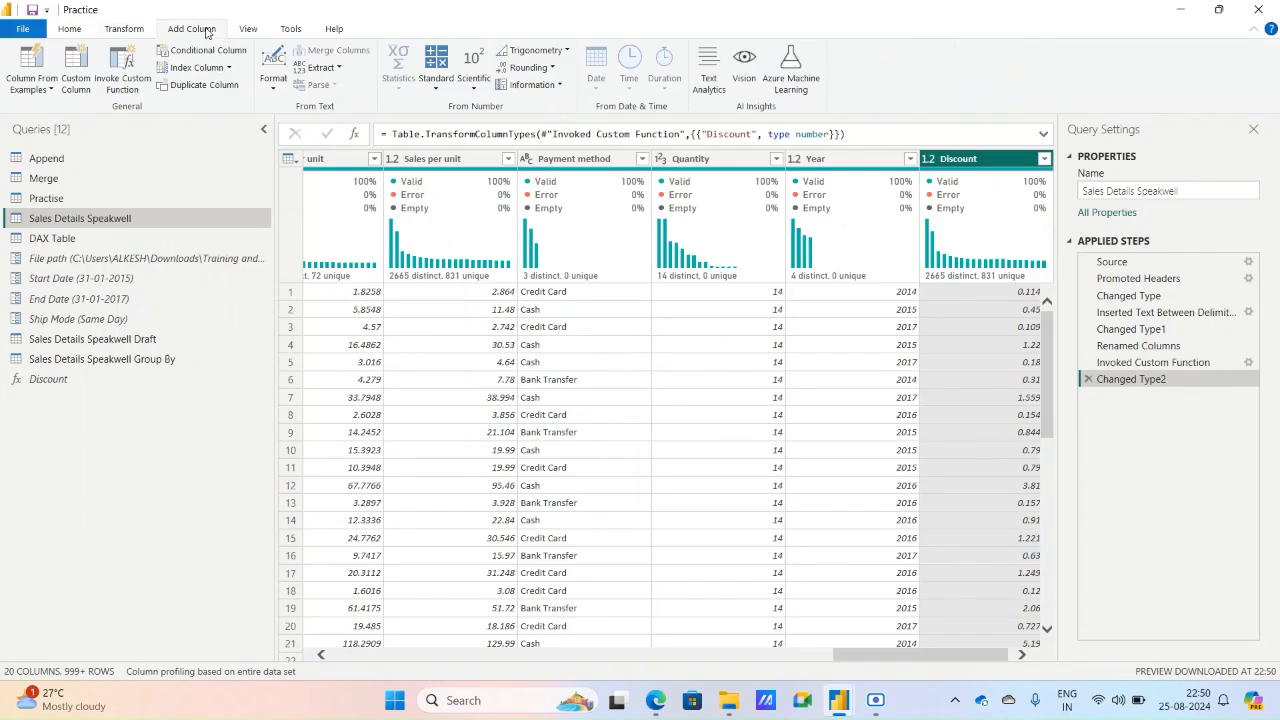
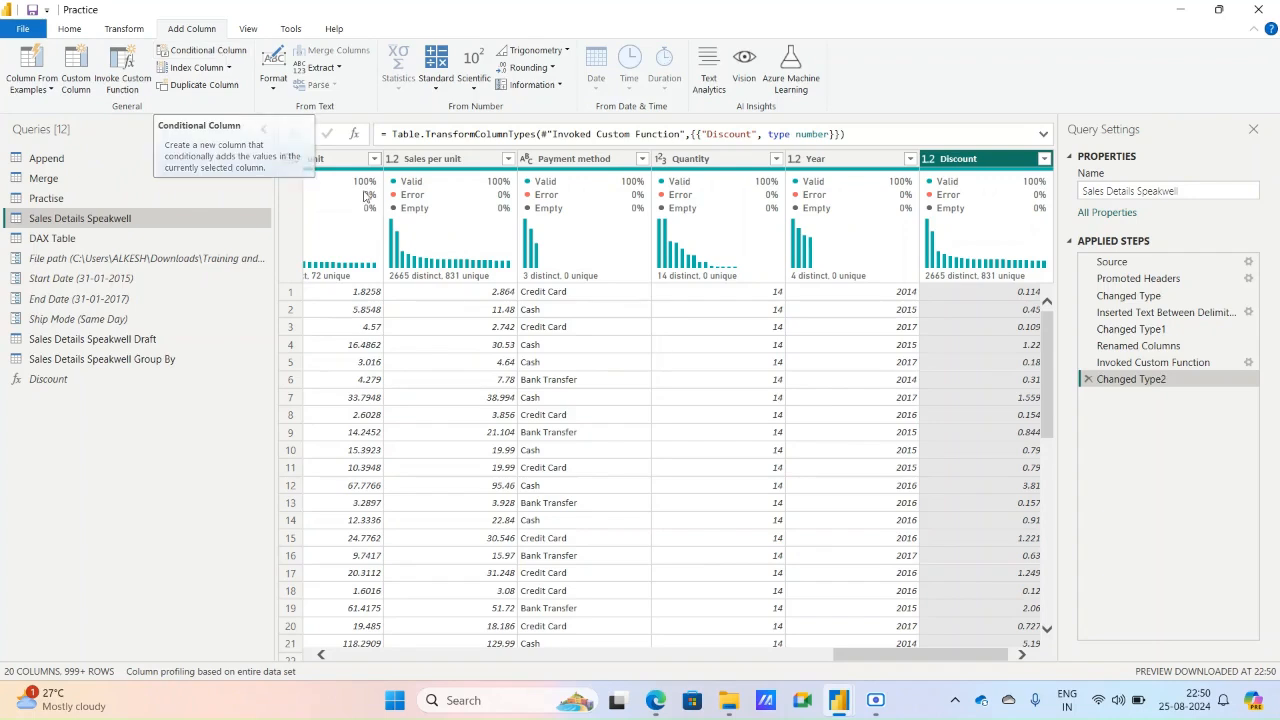
Load more filter values for Sales per unit, examine the highest ones, and apply the filter with all values selected.
drag(853, 658, 771, 655)
click(790, 159)
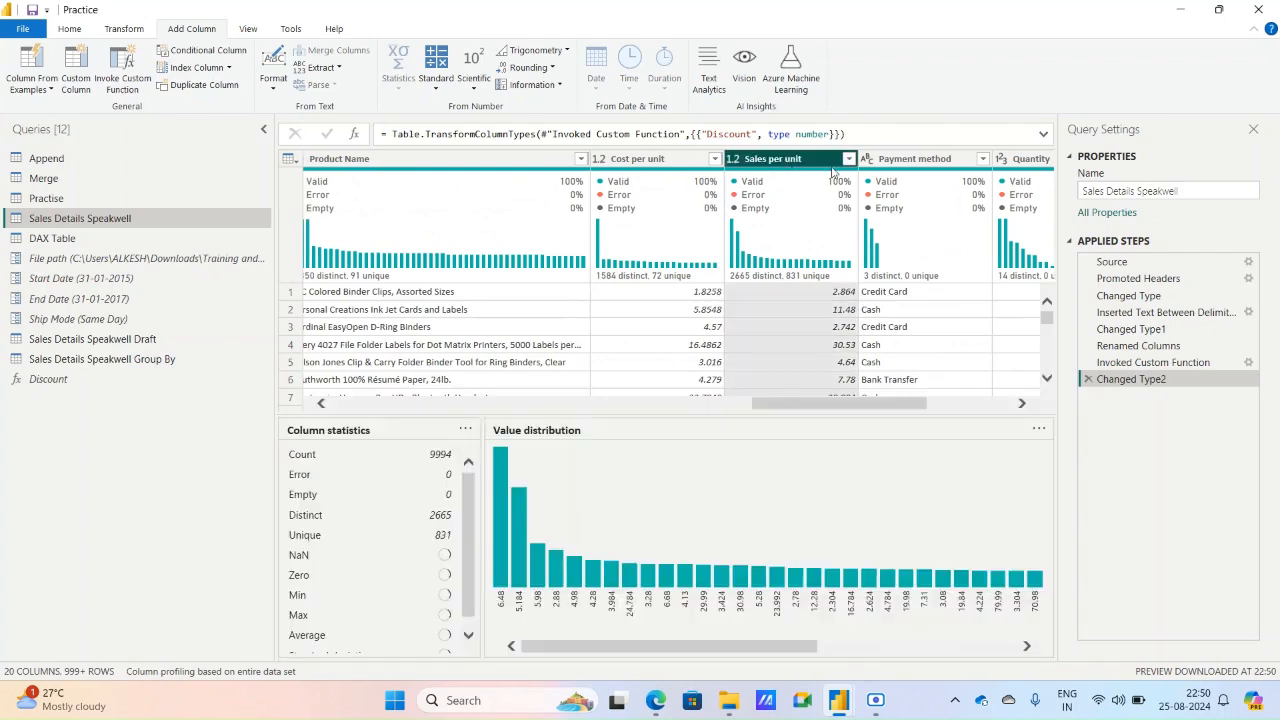
click(848, 159)
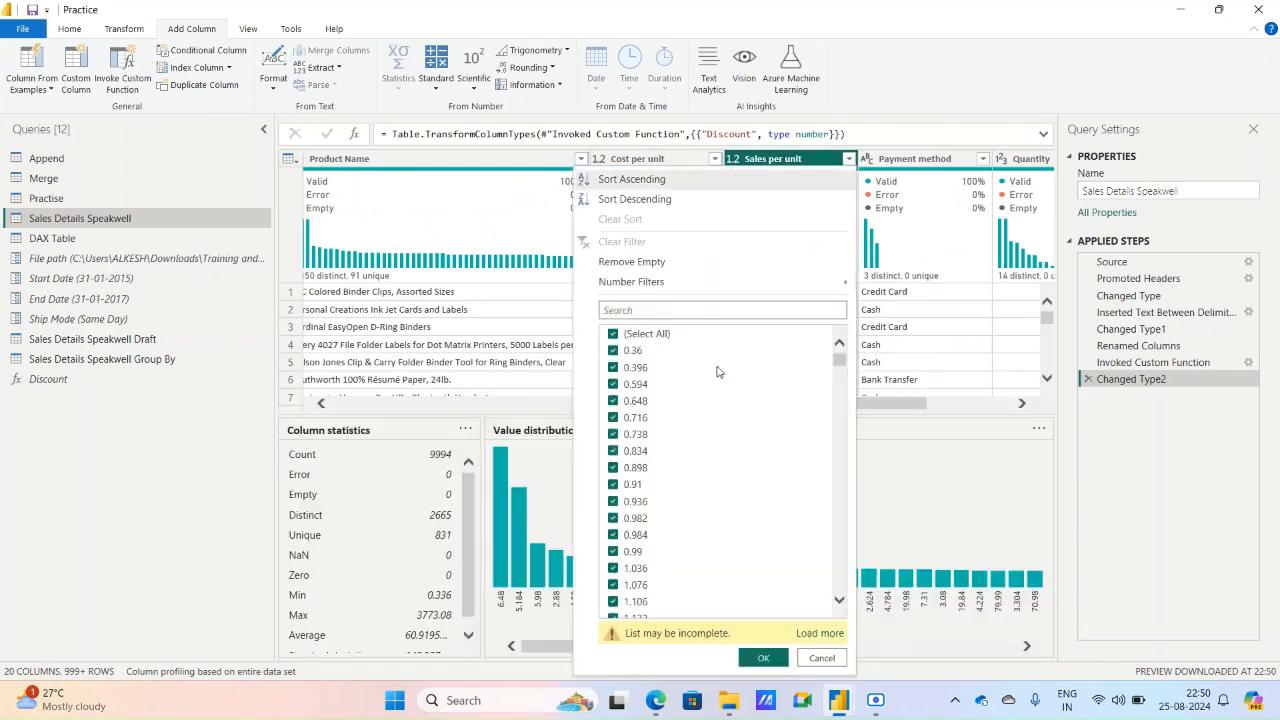
click(836, 632)
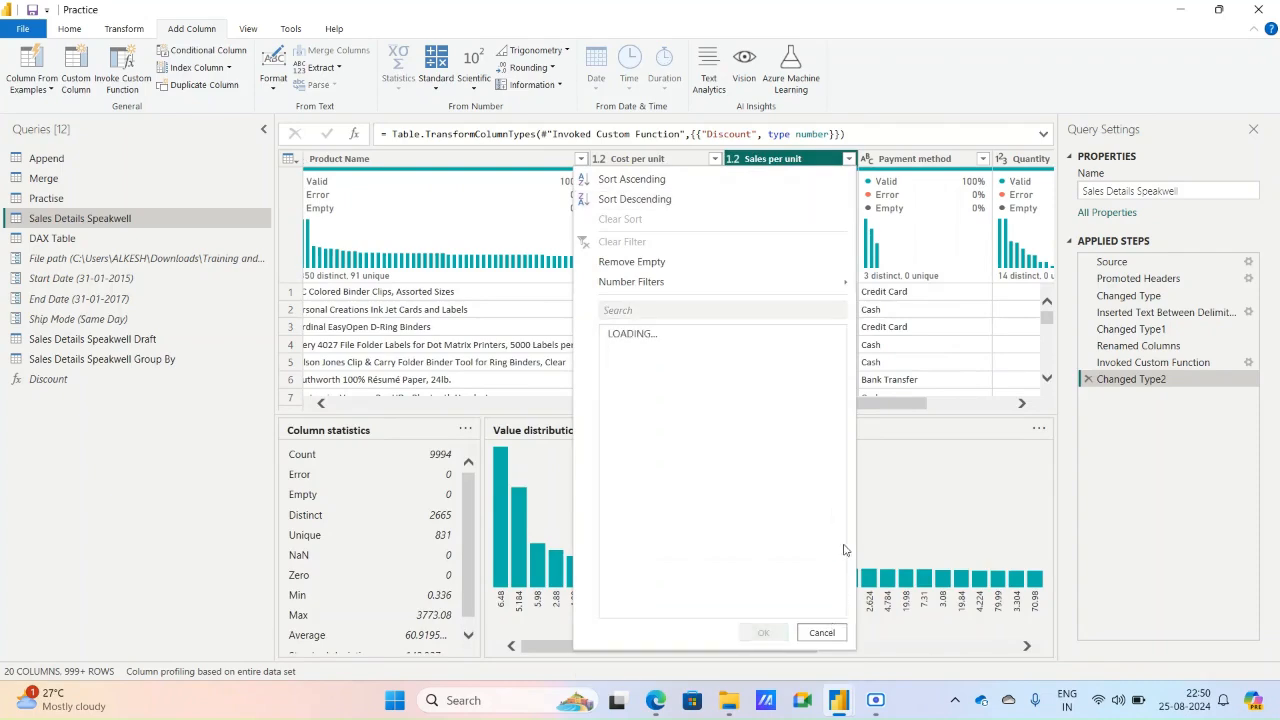
drag(841, 368, 845, 601)
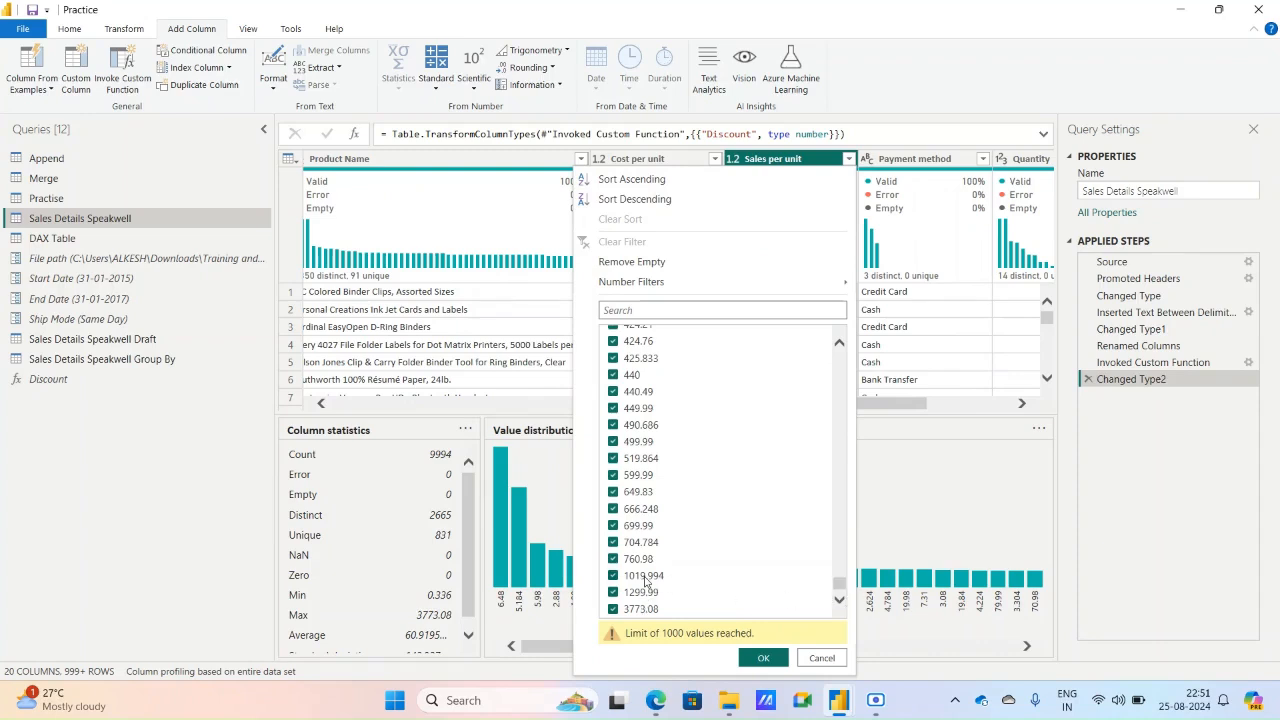
click(764, 657)
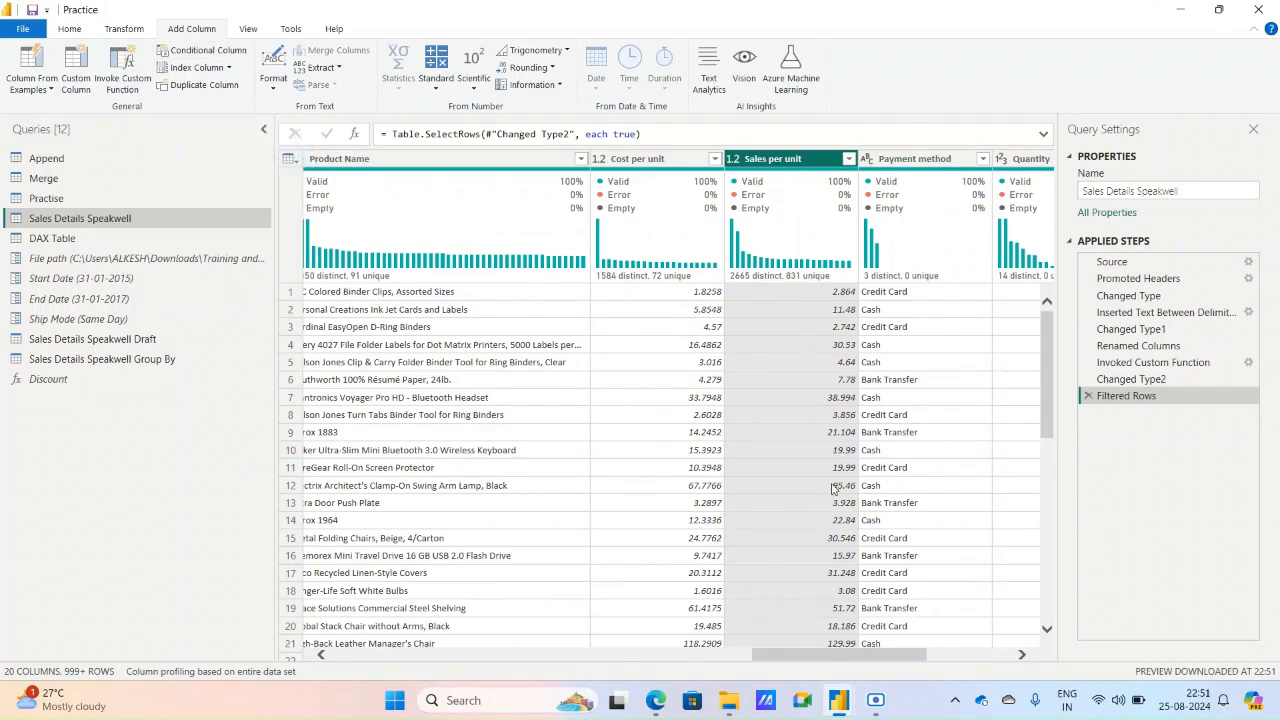
Start a conditional column named Price Category.
click(196, 53)
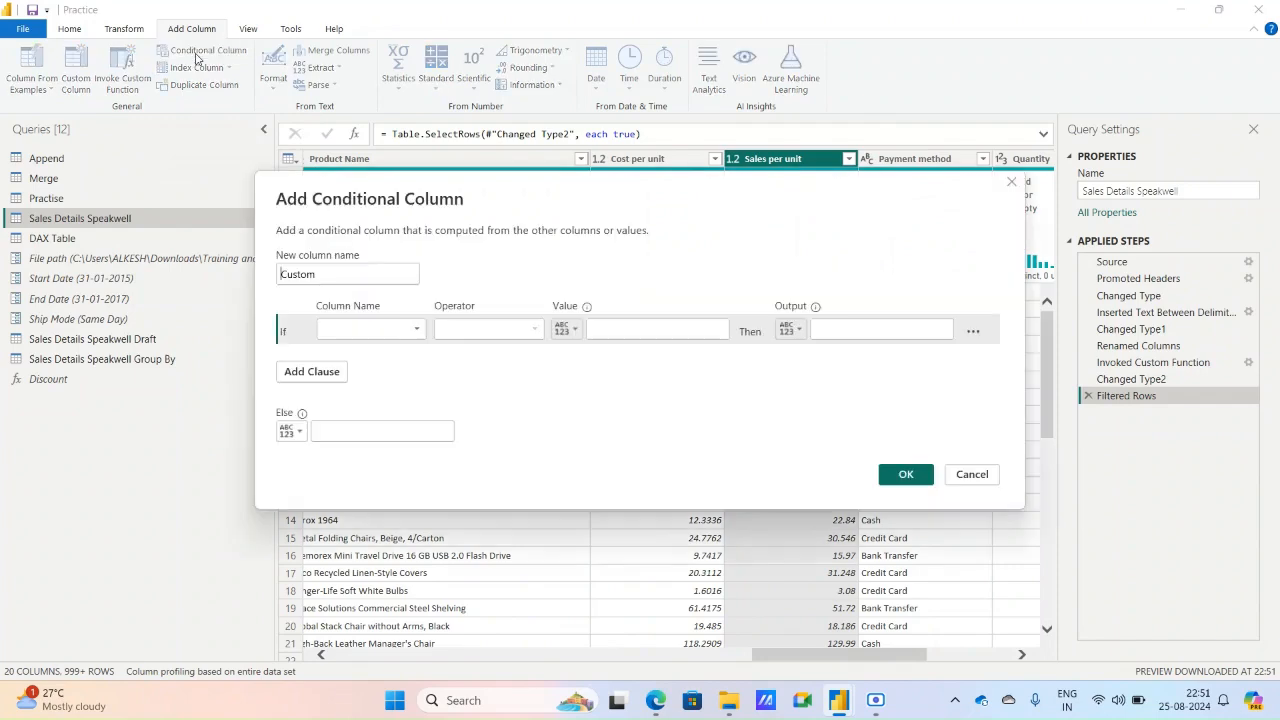
double_click(333, 274)
text(Price)
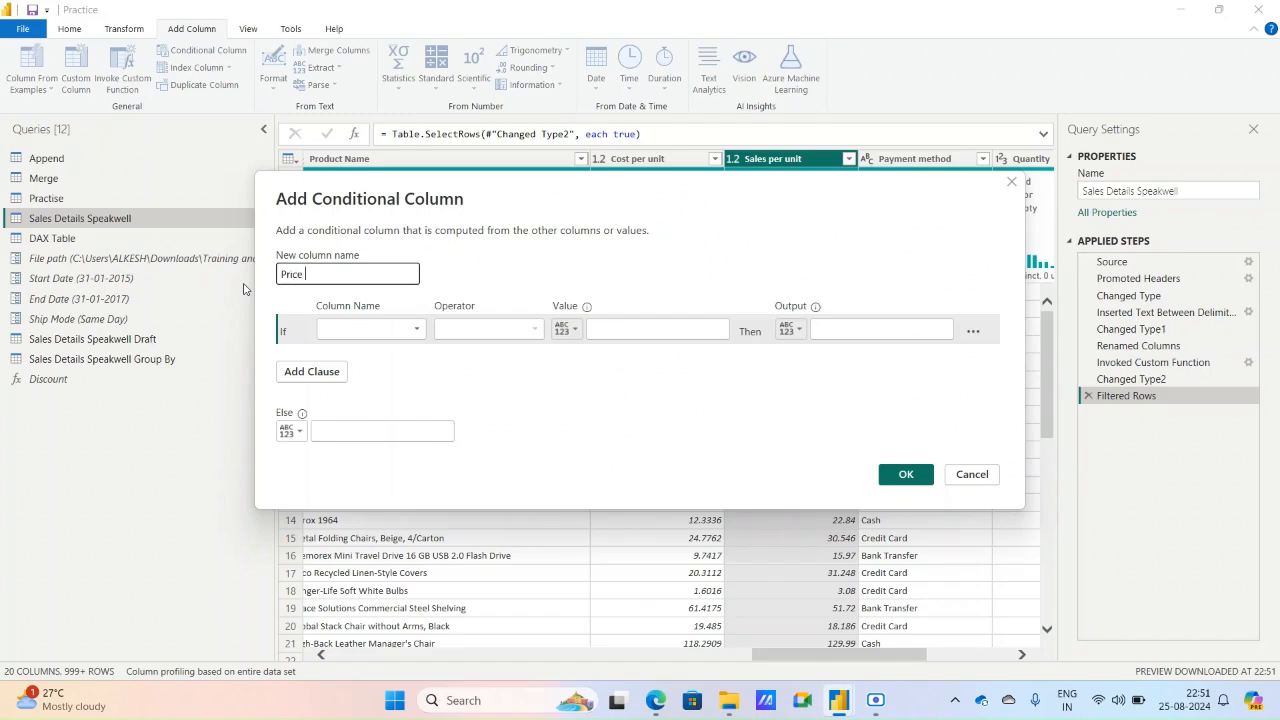
text(Category)
Define the If clause so that Sales per unit greater than or equal to 100 outputs Low Price.
click(355, 329)
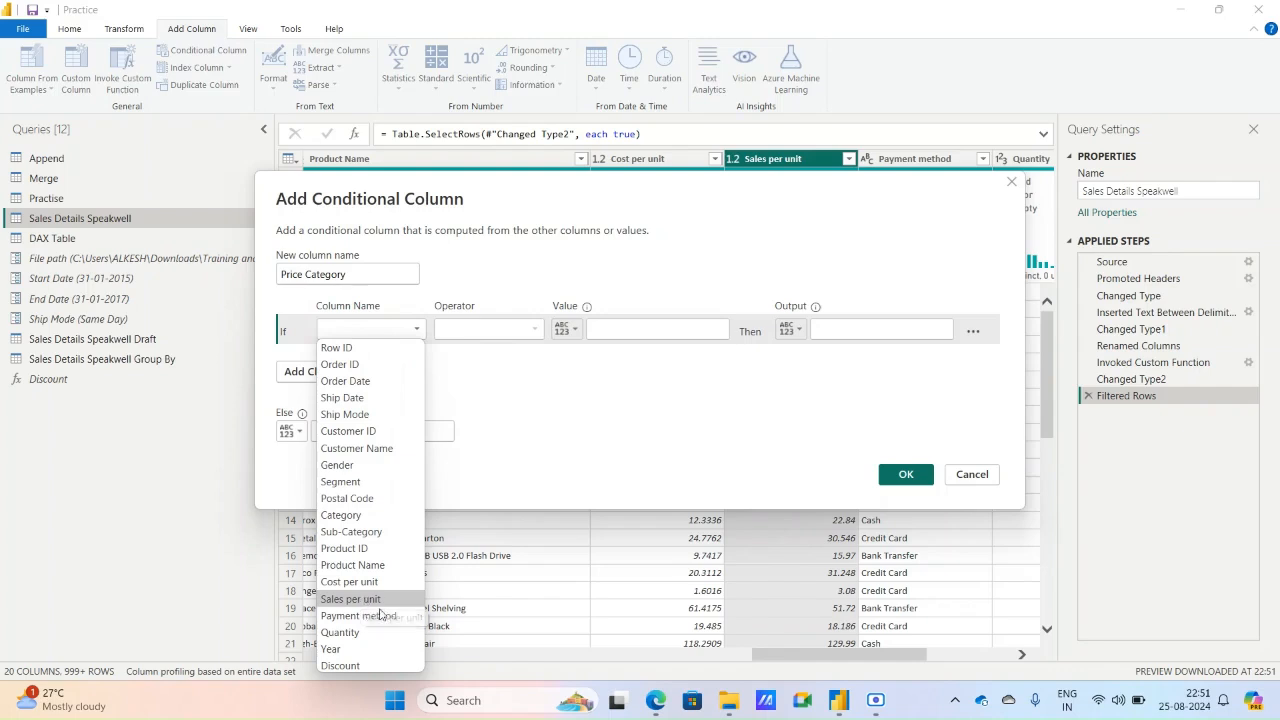
click(363, 598)
click(534, 331)
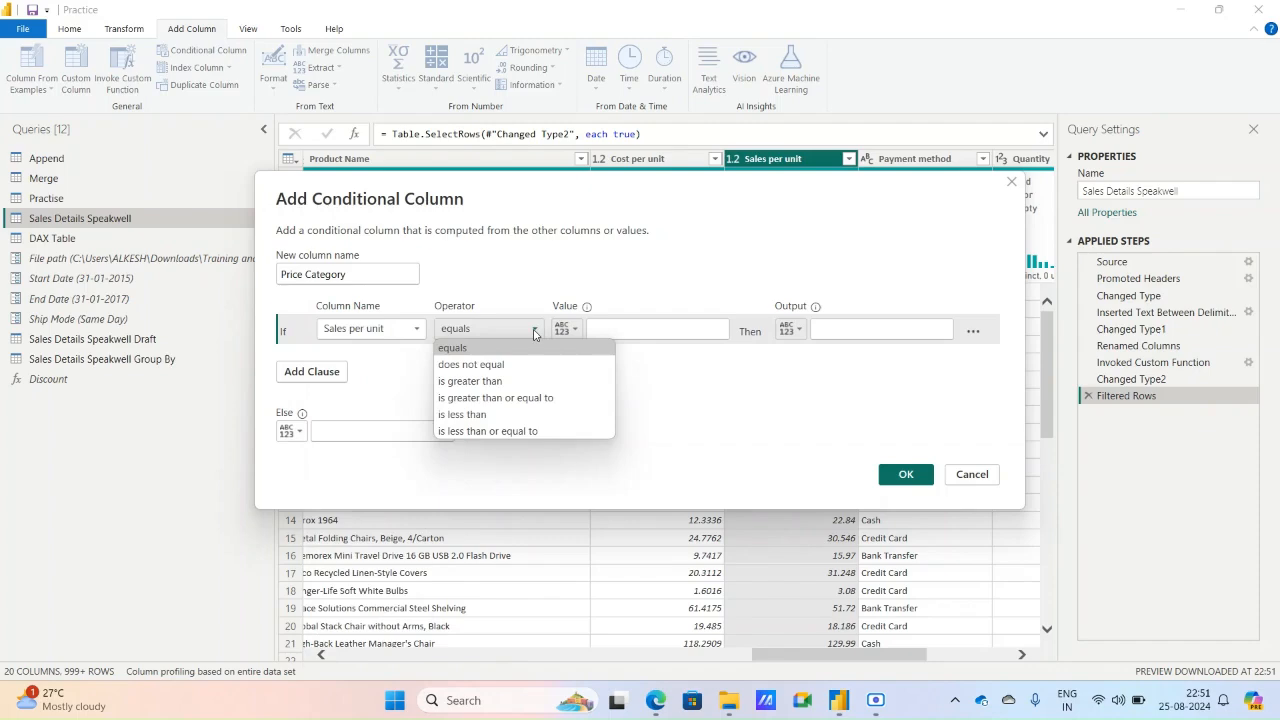
click(520, 399)
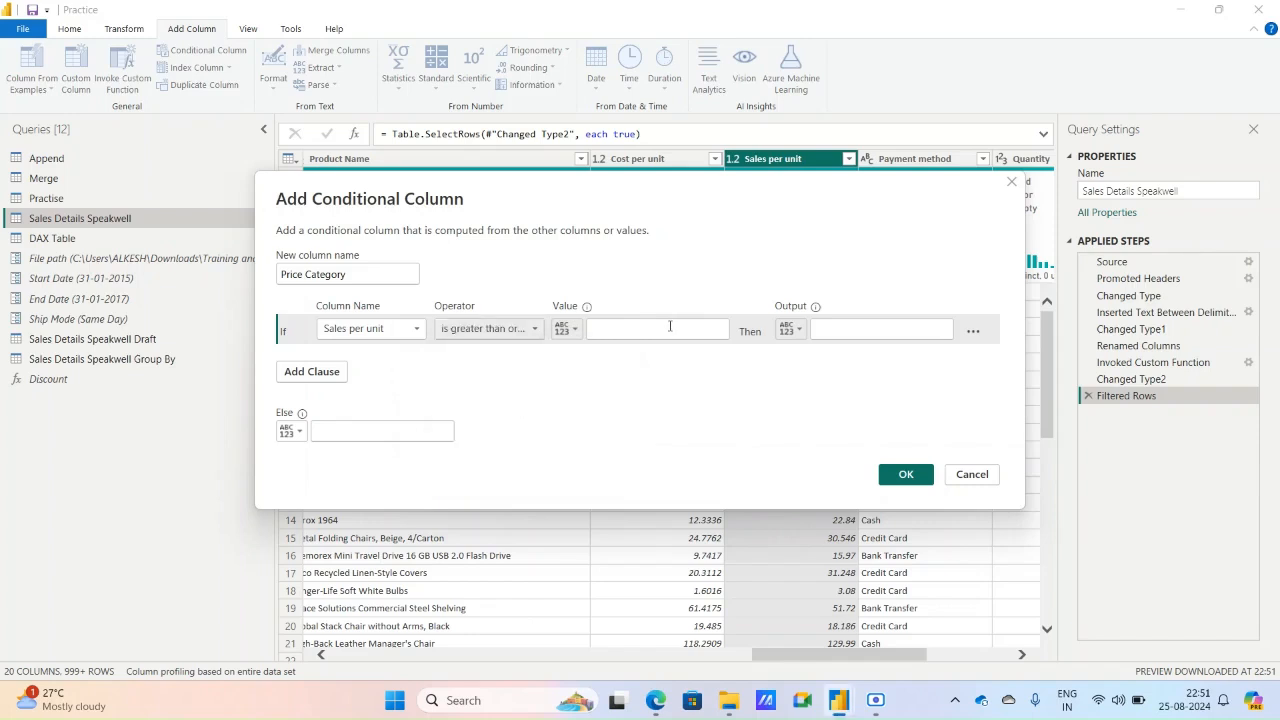
click(571, 333)
click(571, 337)
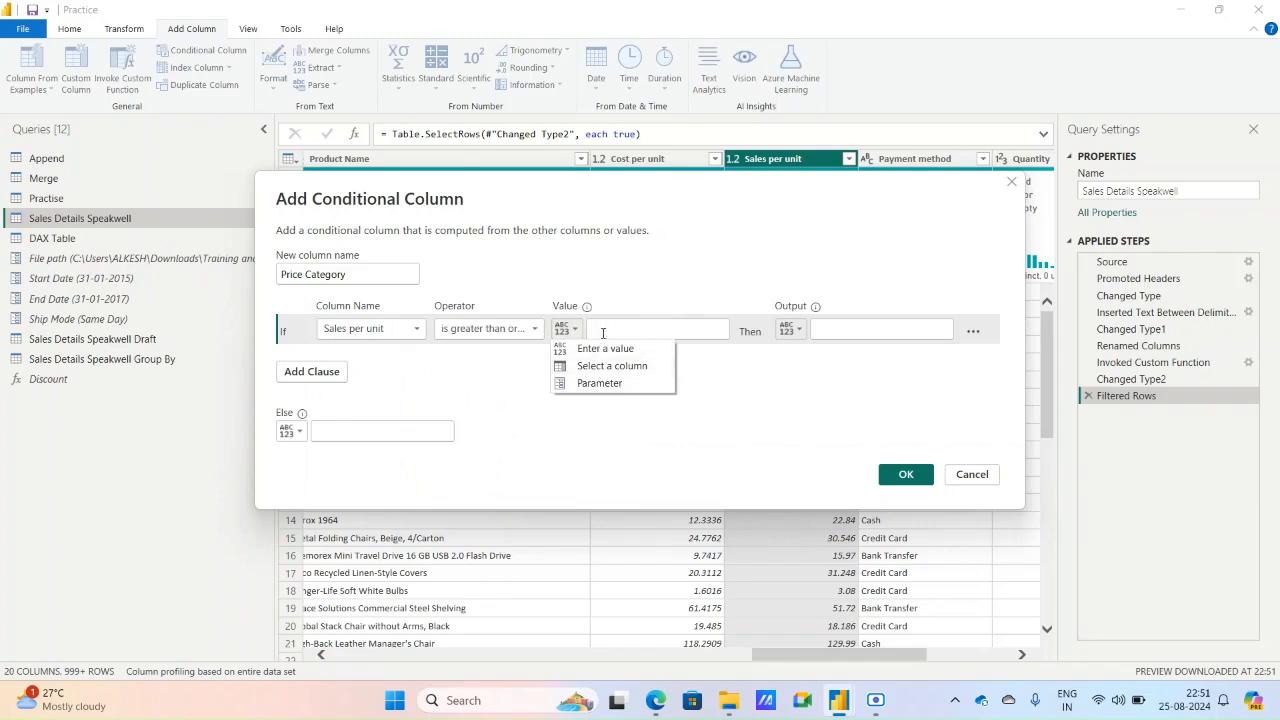
click(605, 328)
text(1)
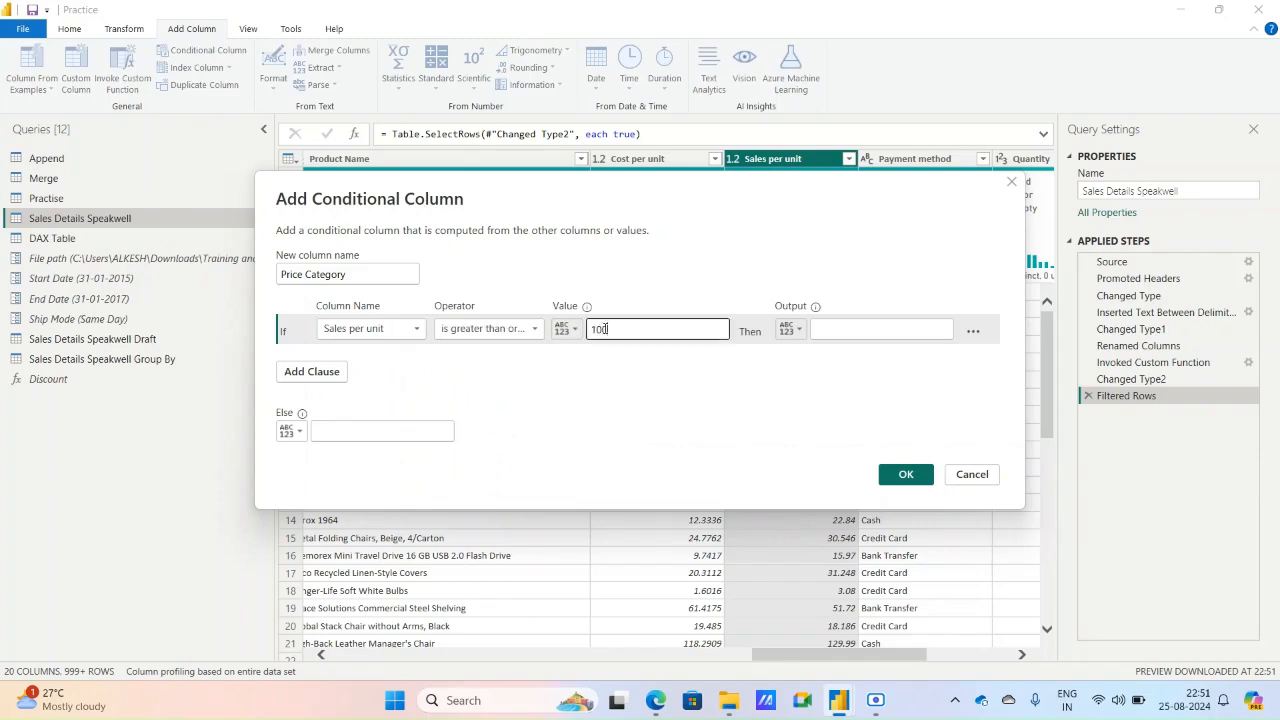
text(00)
click(828, 329)
text(Low)
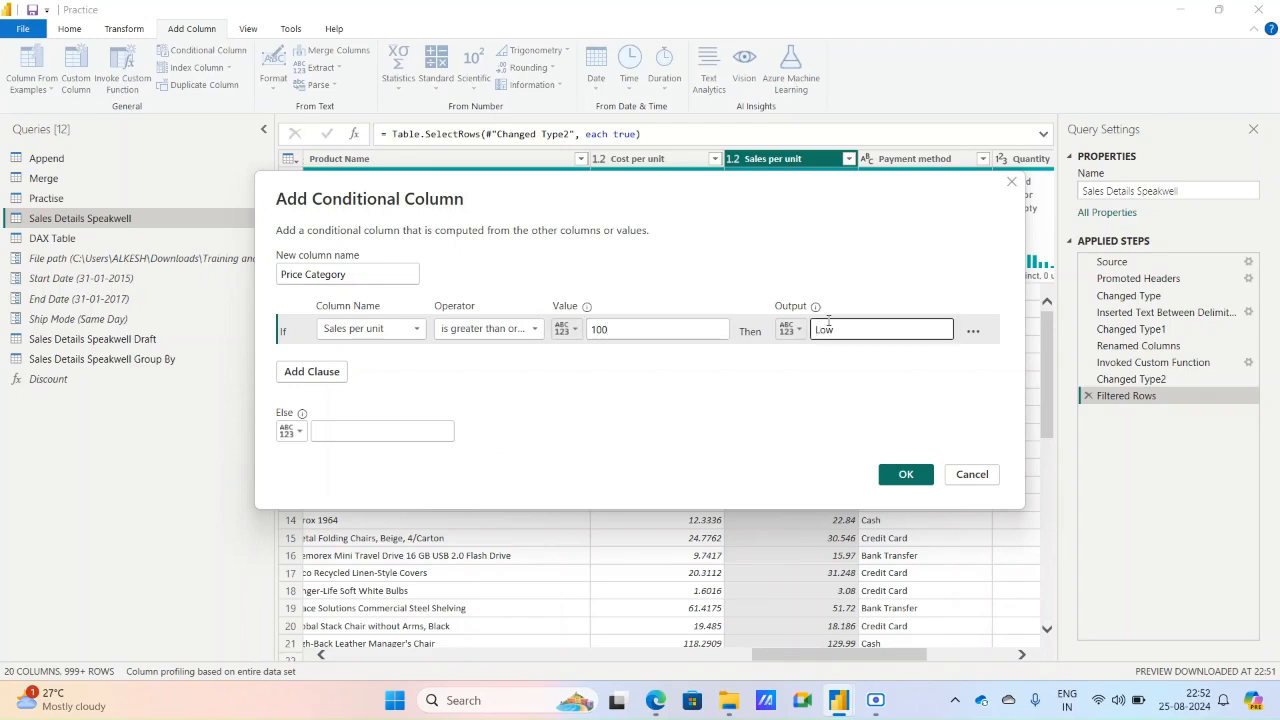
text( Price)
Add an Else If clause so that Sales per unit greater than or equal to 500 outputs Medium.
click(322, 374)
click(375, 365)
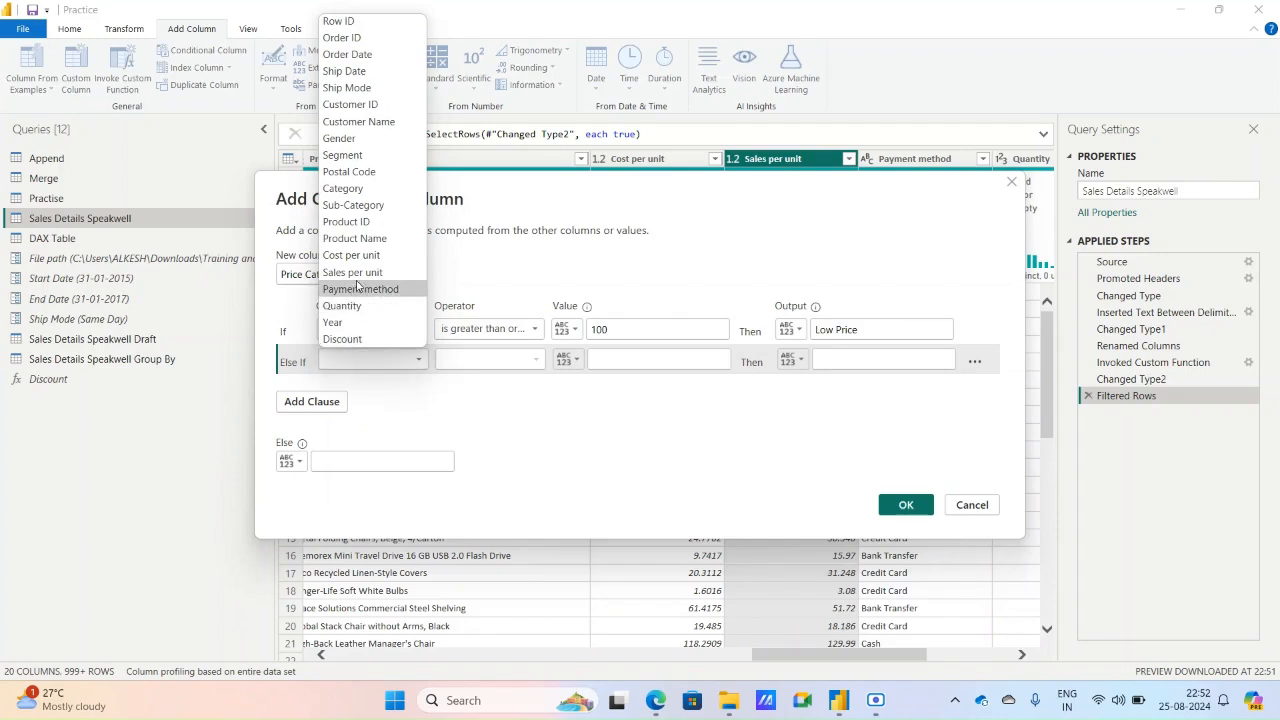
click(359, 276)
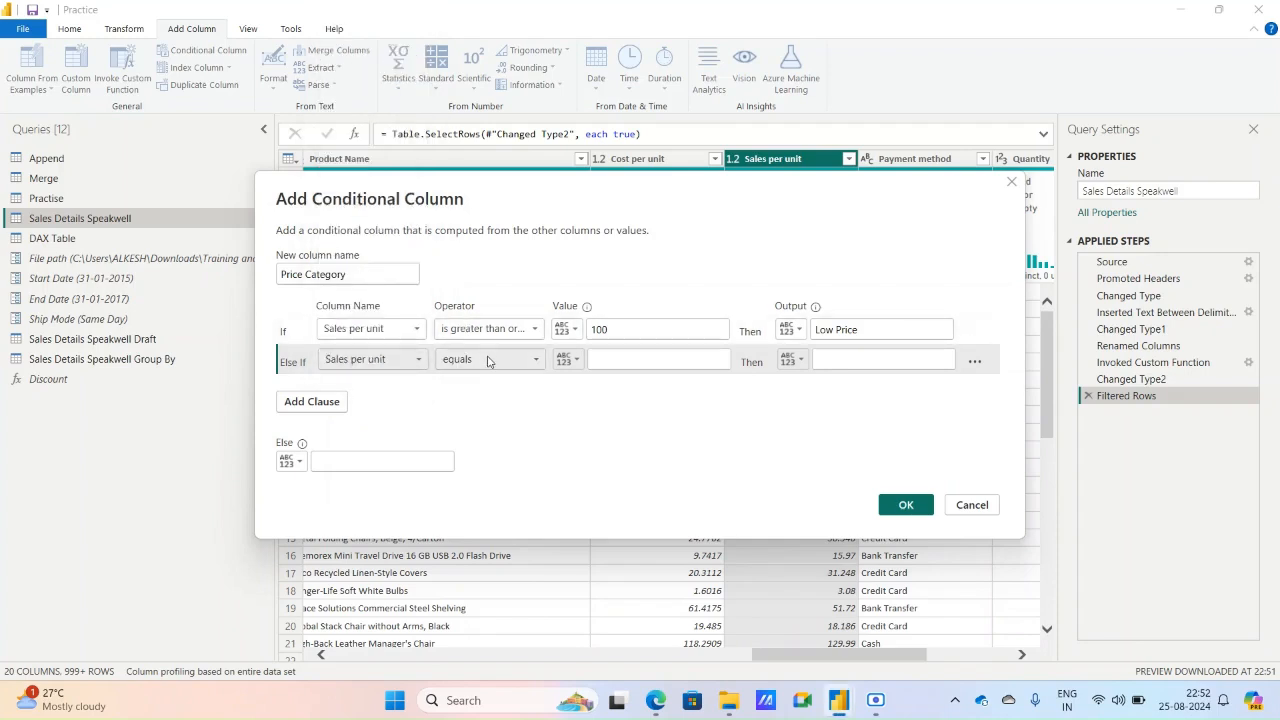
click(488, 360)
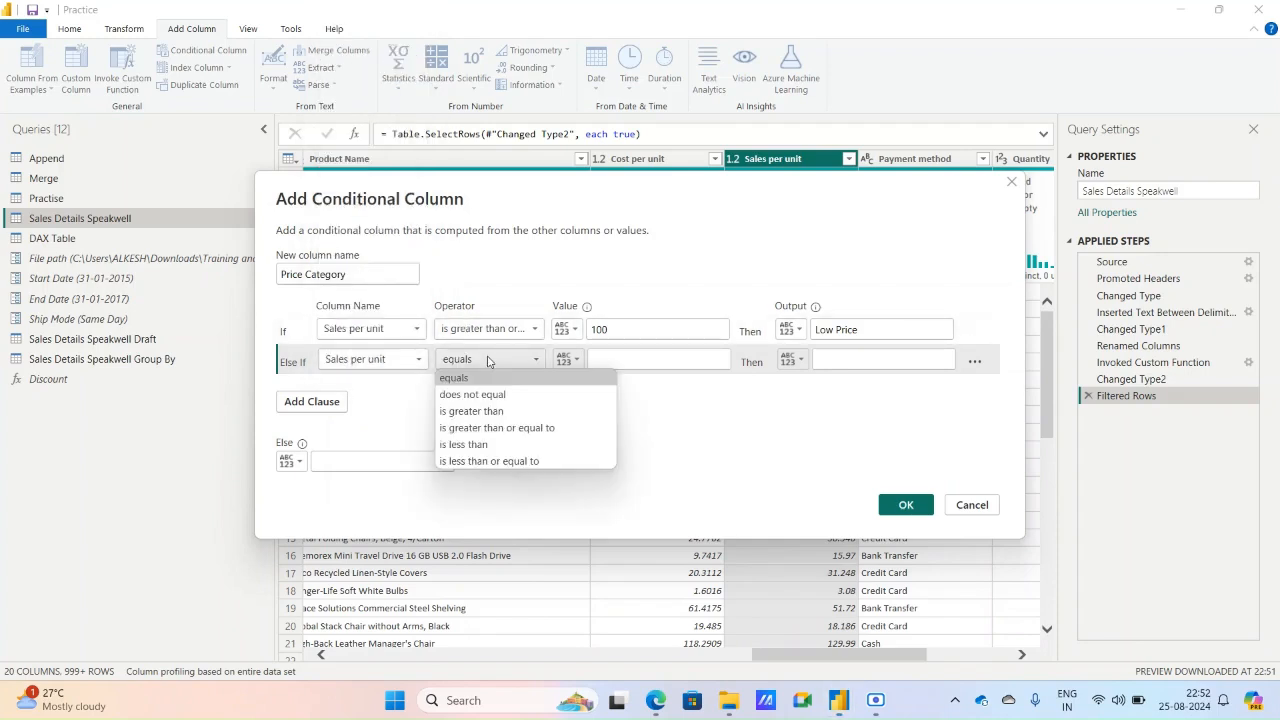
click(494, 427)
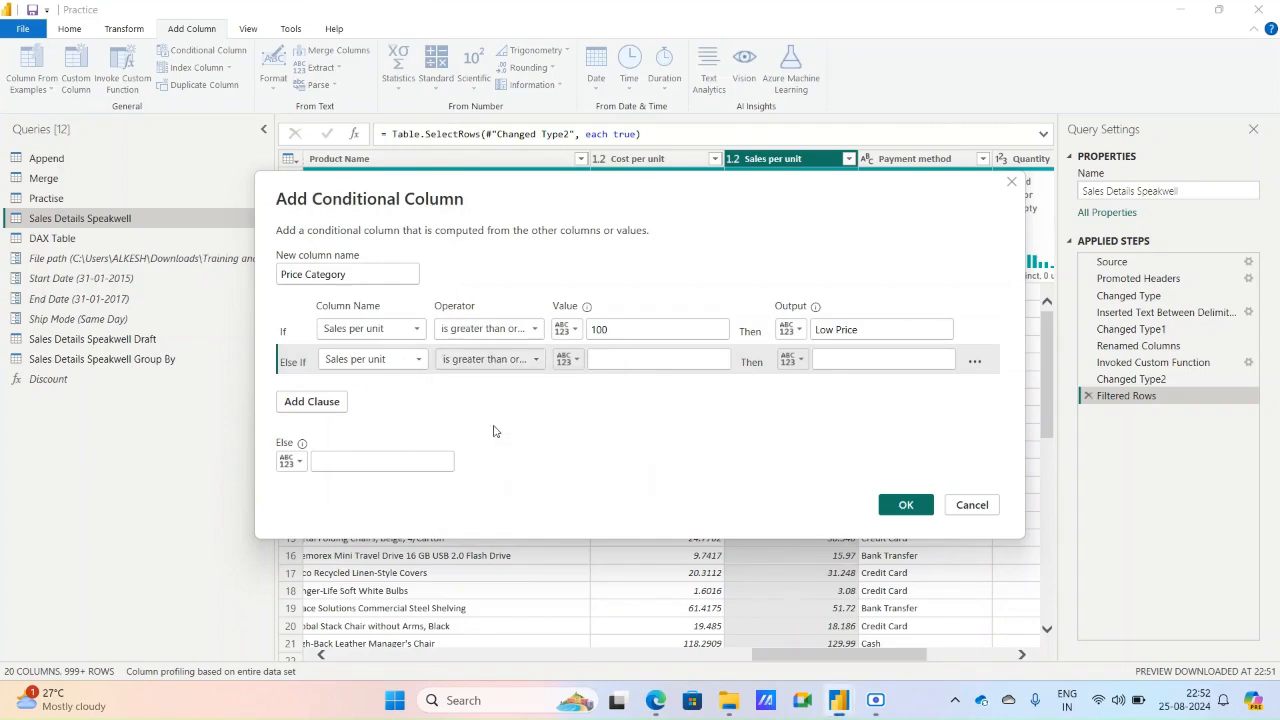
click(671, 362)
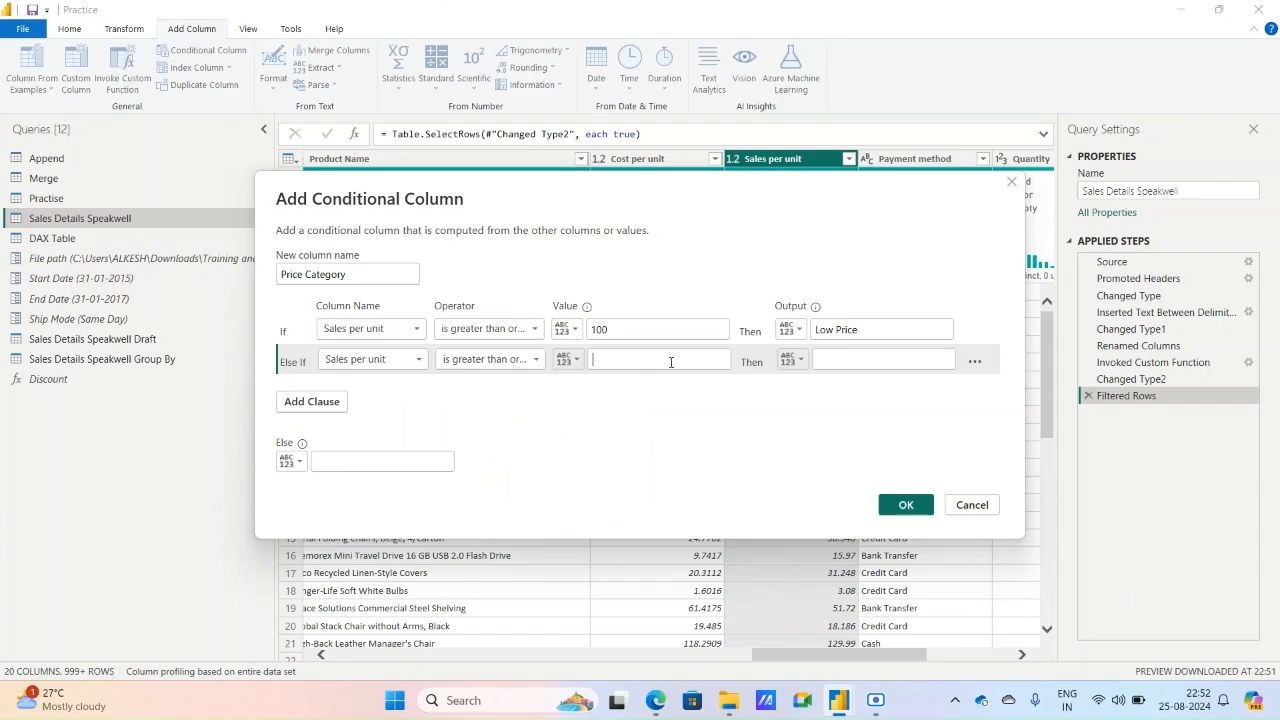
text(500)
key(Tab)
click(831, 357)
text(Medium)
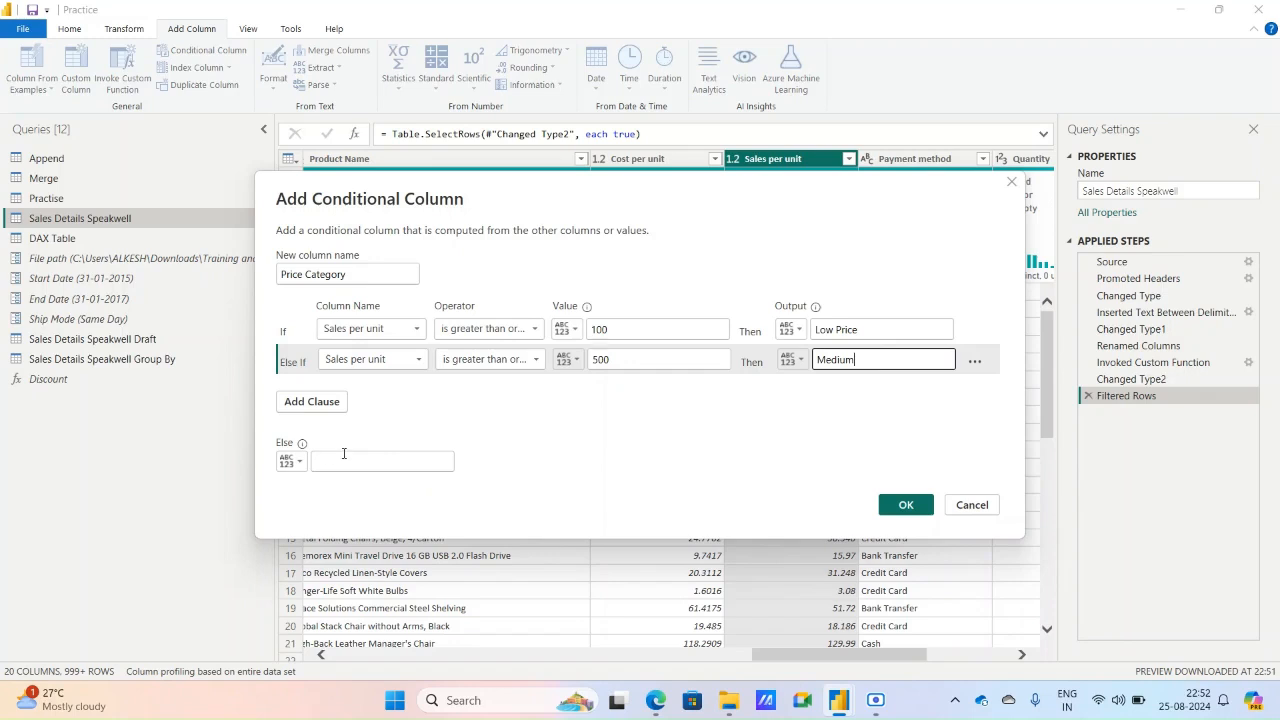
Change the operator of both the If and Else If clauses to is less than or equal to.
click(651, 358)
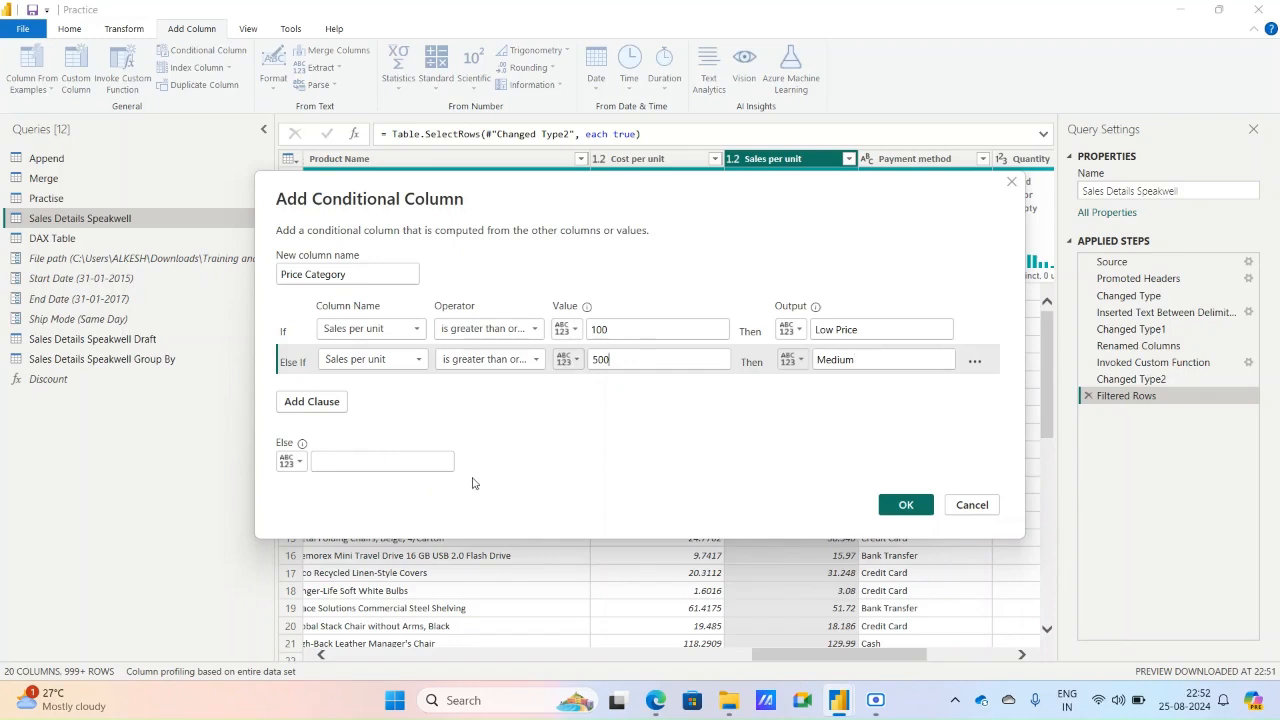
click(414, 461)
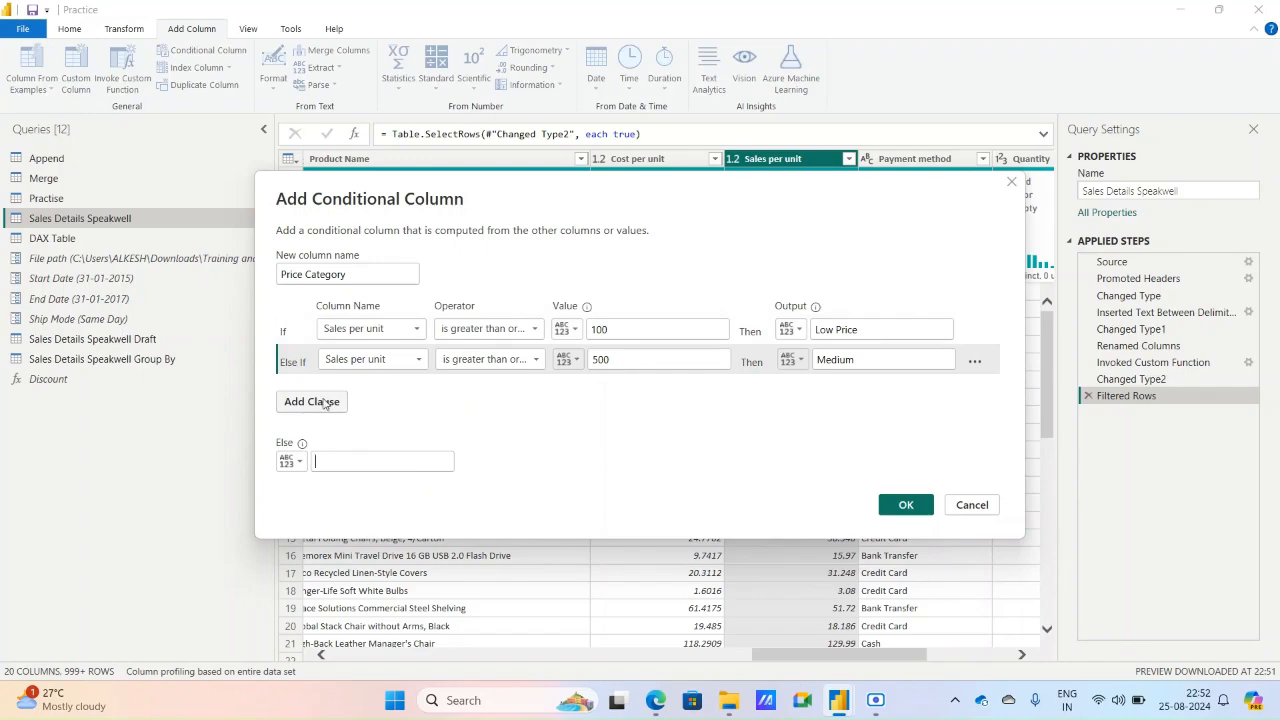
click(520, 333)
drag(490, 430, 487, 434)
click(485, 359)
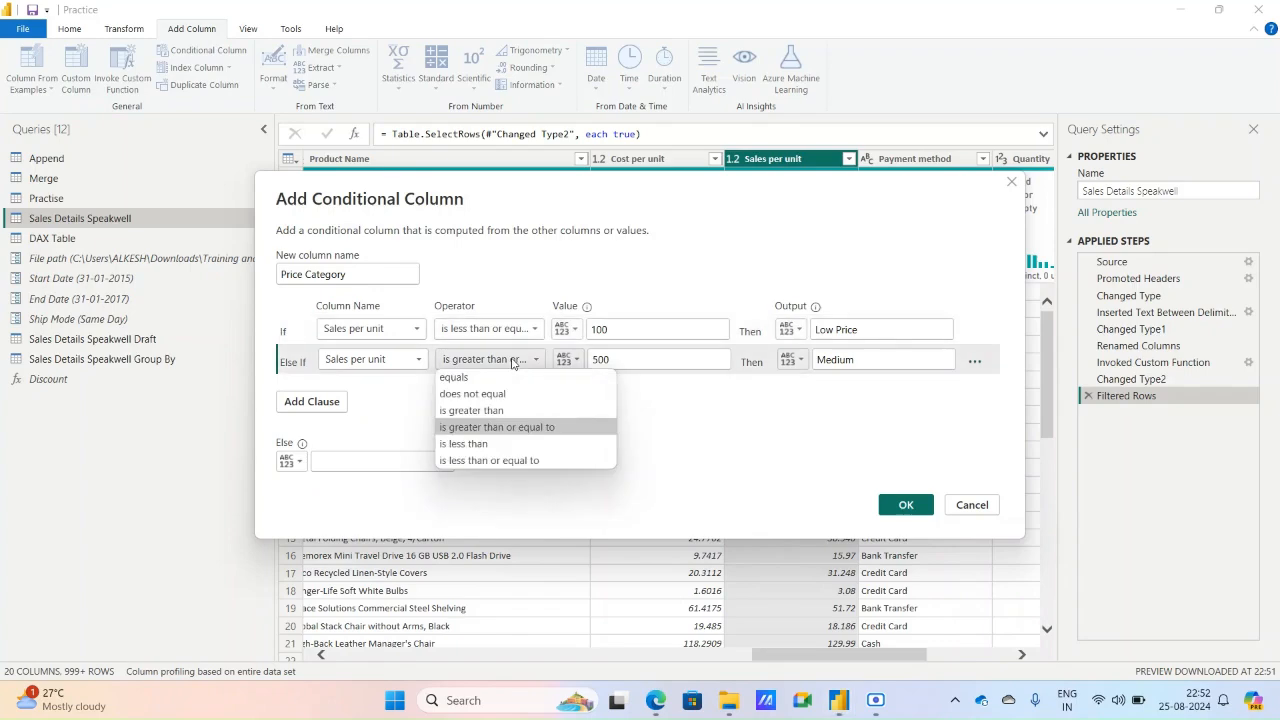
click(496, 460)
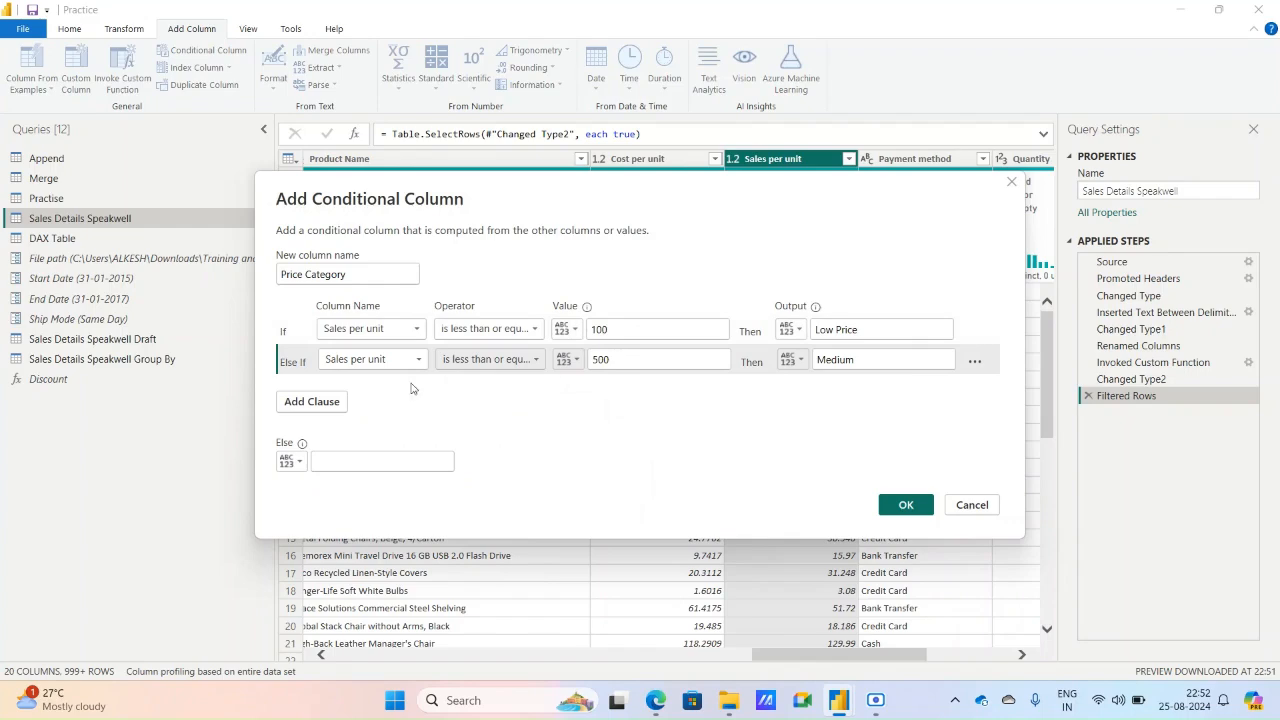
Add another Else If clause so that Sales per unit less than or equal to 100 outputs High.
click(318, 402)
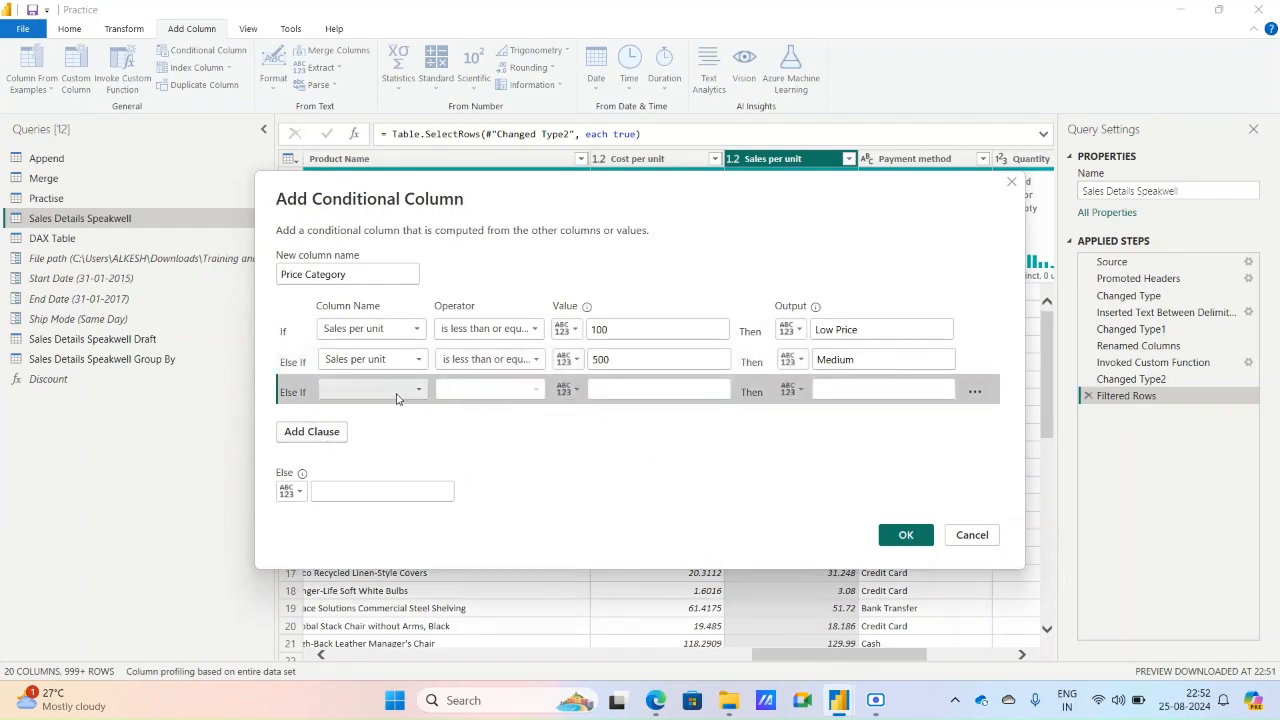
click(396, 398)
click(372, 298)
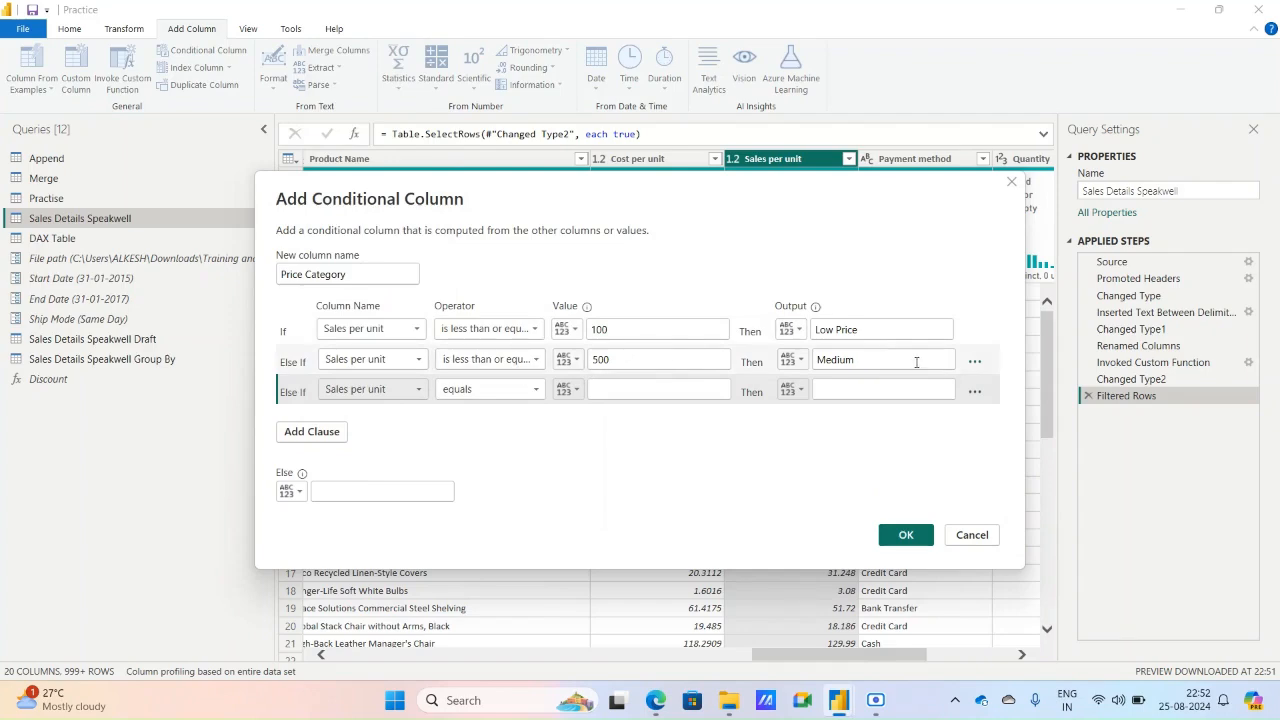
click(488, 390)
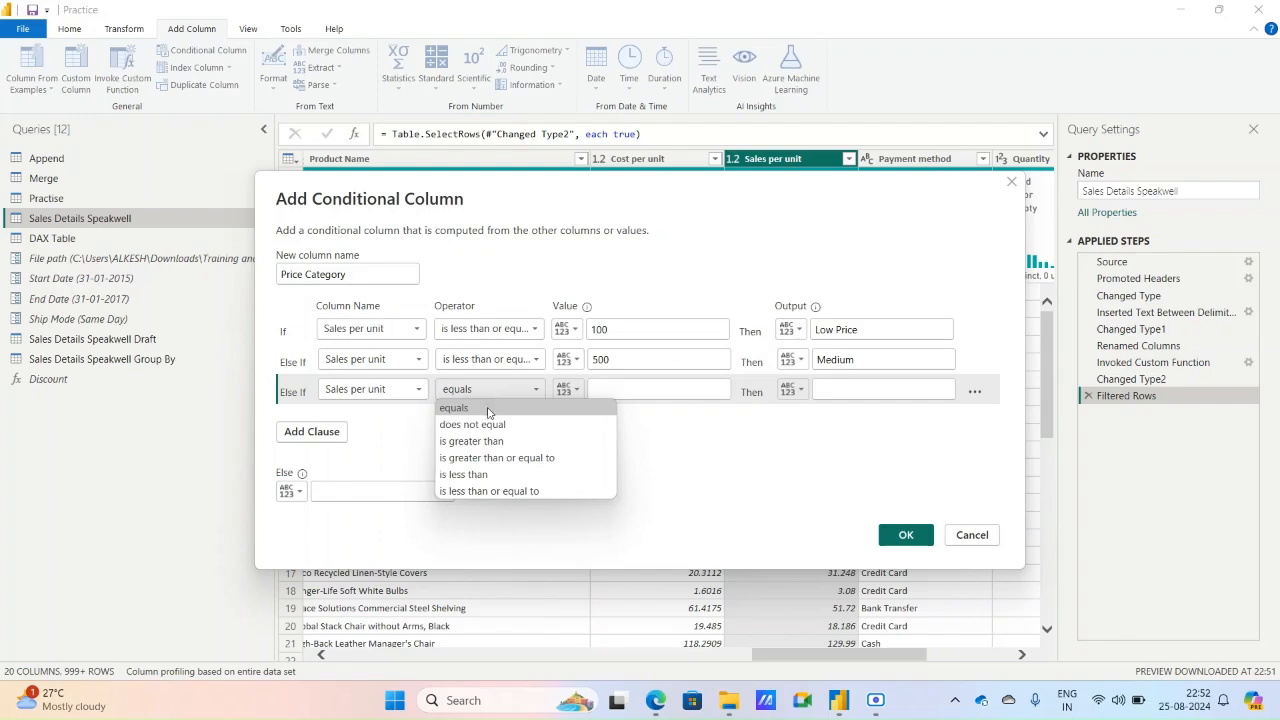
click(490, 491)
click(645, 389)
text(100)
click(831, 384)
text(High)
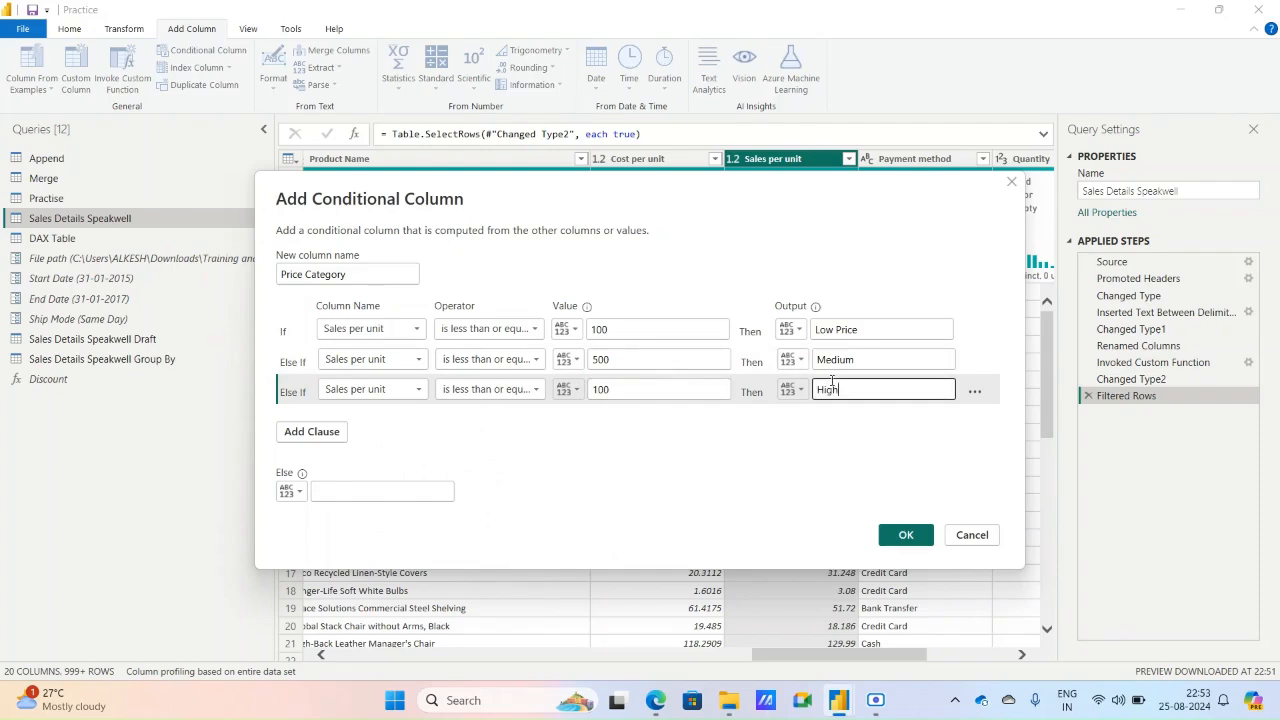
Set the Else output to Very High and create the Price Category column.
click(360, 492)
text(Very High)
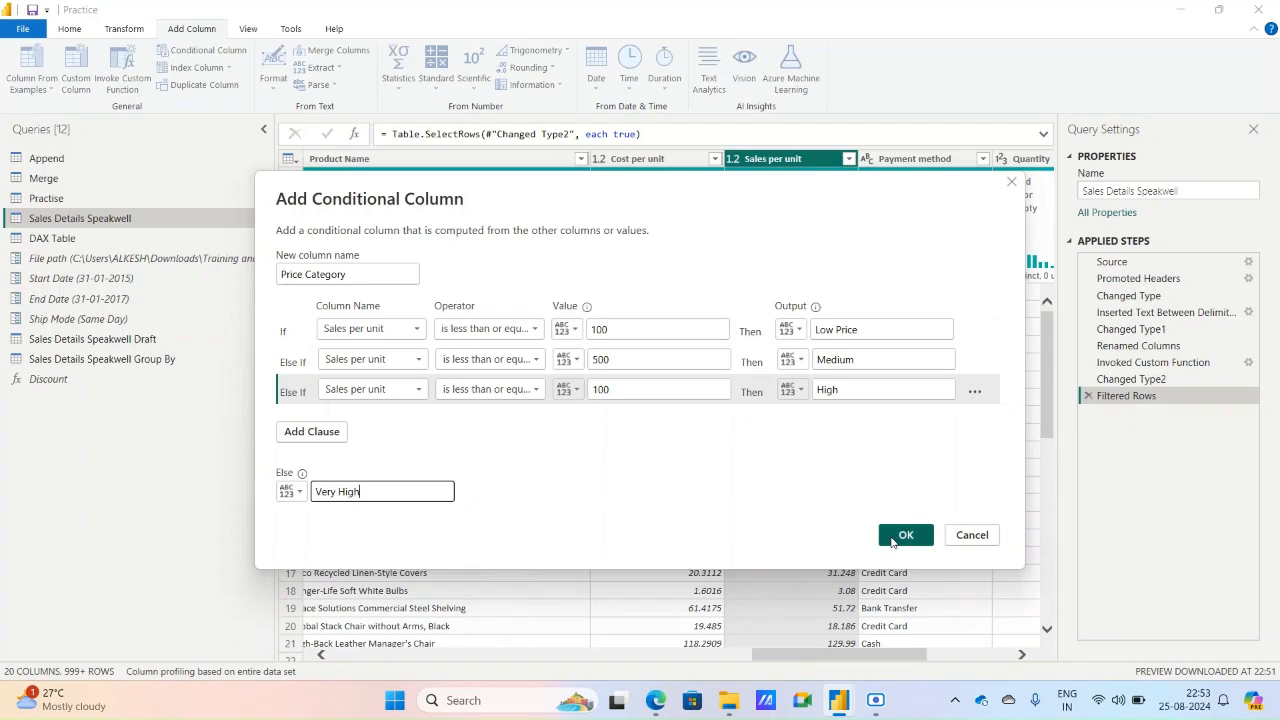
click(893, 540)
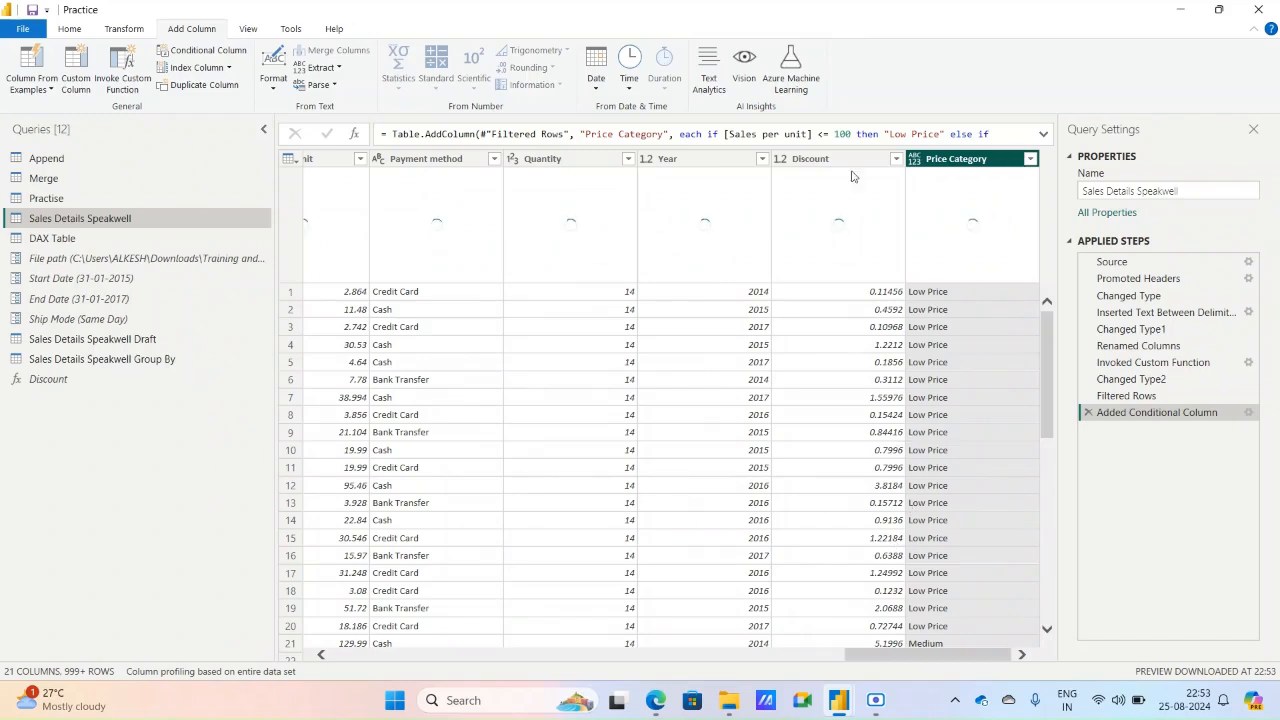
Detect the data type of Price Category, then load all its filter values and apply the filter with everything selected.
click(145, 34)
click(226, 67)
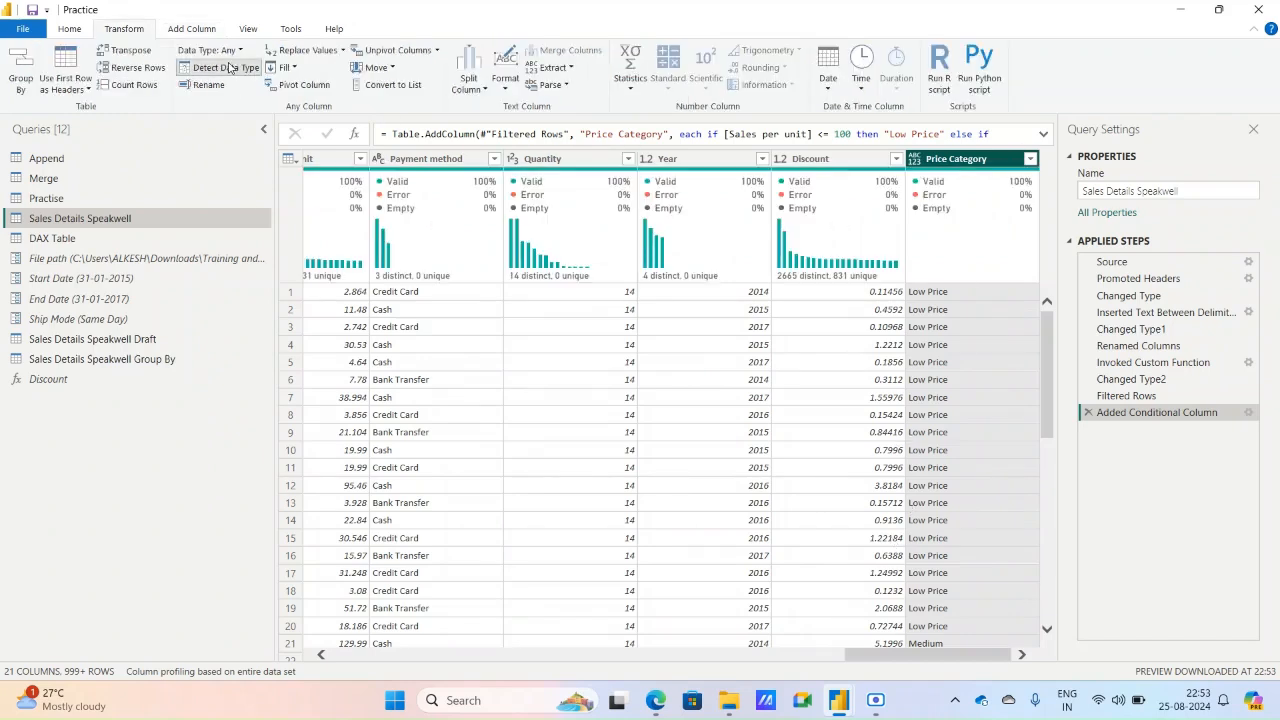
click(1044, 159)
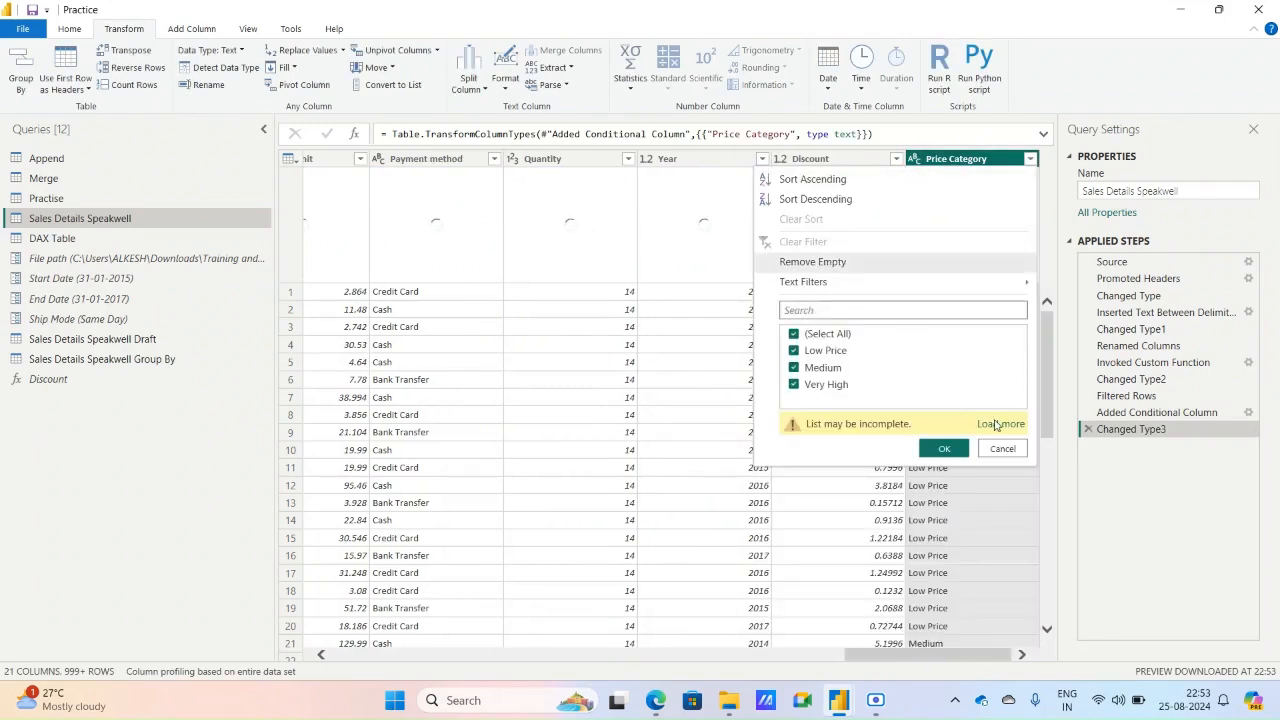
click(987, 423)
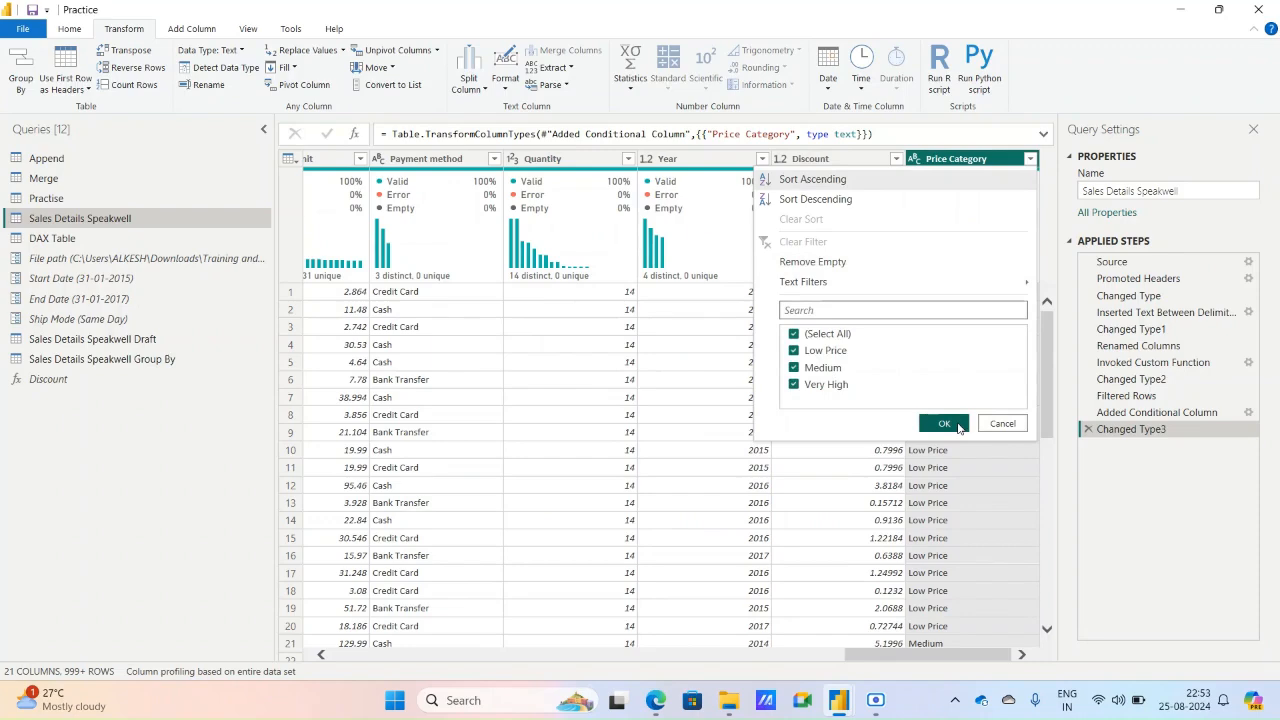
click(956, 425)
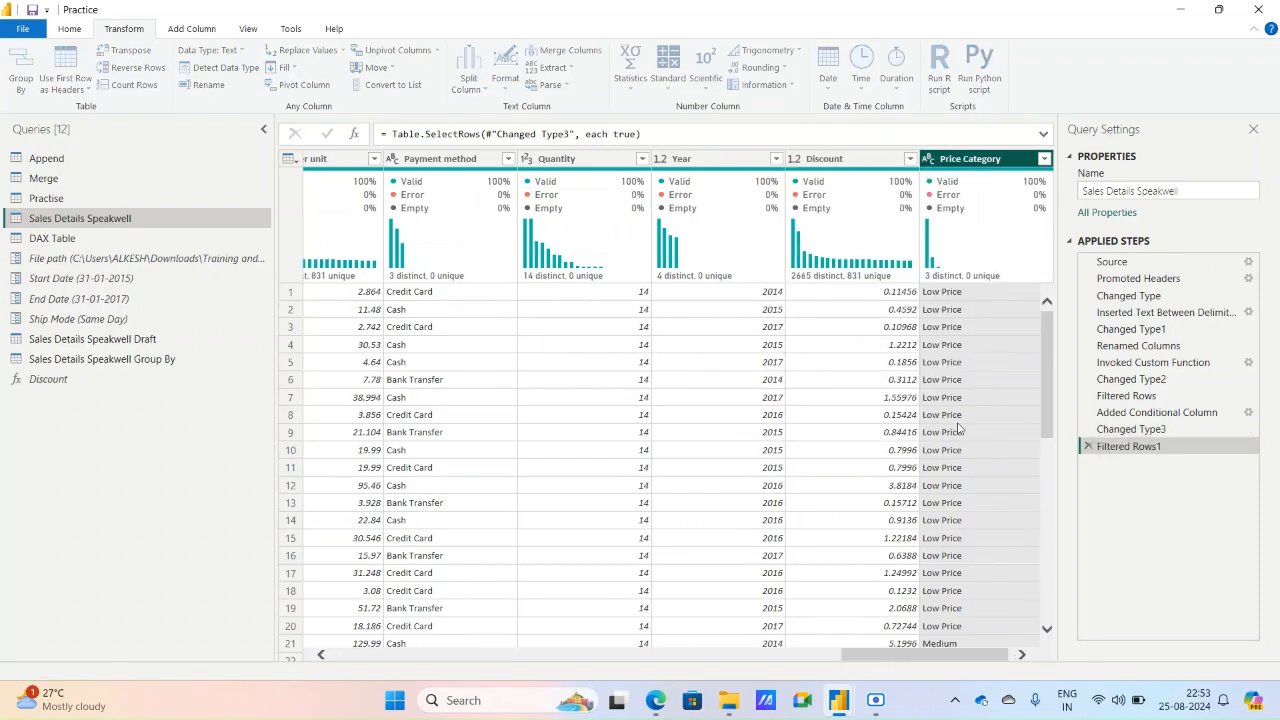
Load more filter values for Sales per unit, examine the highest ones, and close the filter with all values selected.
click(760, 655)
drag(760, 655, 800, 655)
click(926, 159)
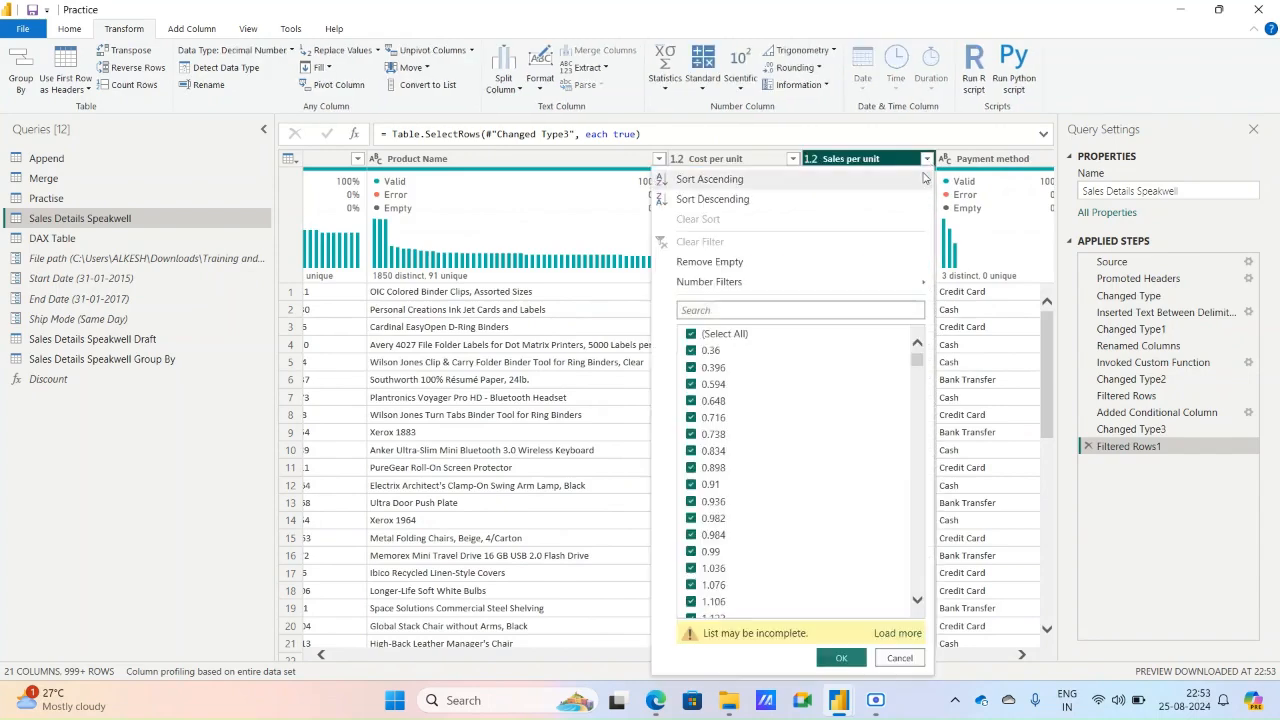
click(897, 633)
drag(916, 360, 927, 628)
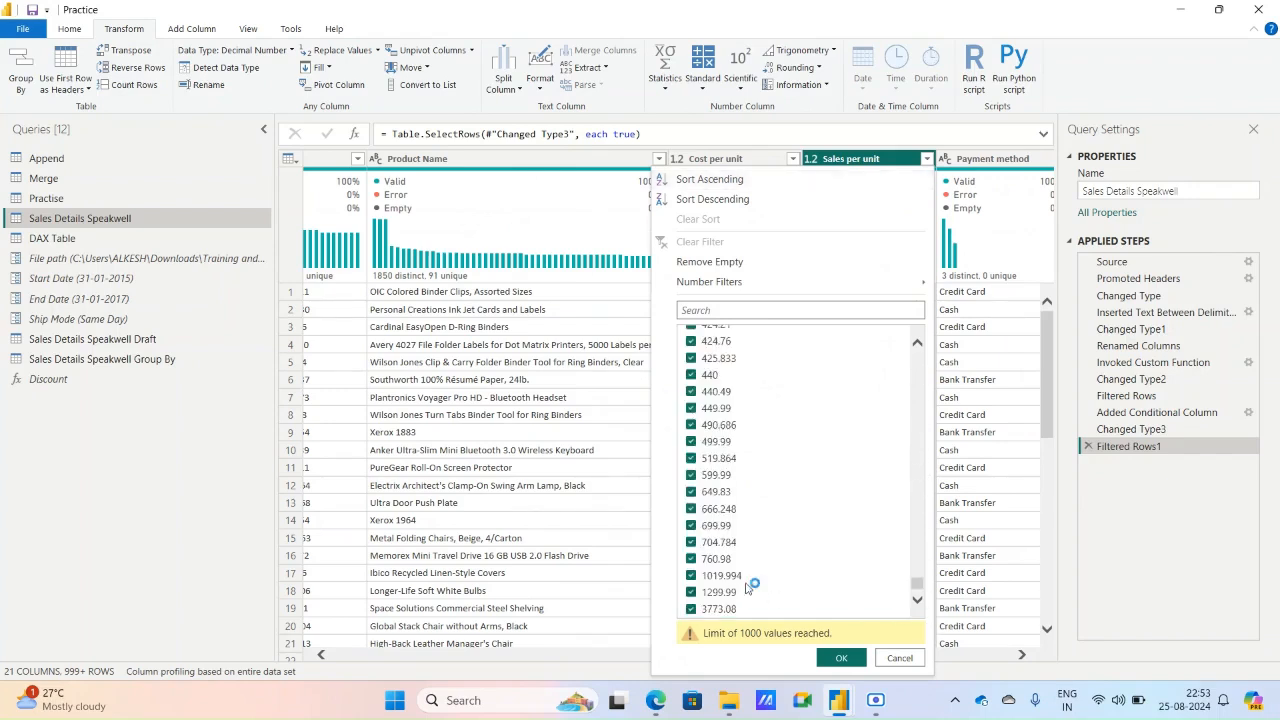
click(841, 659)
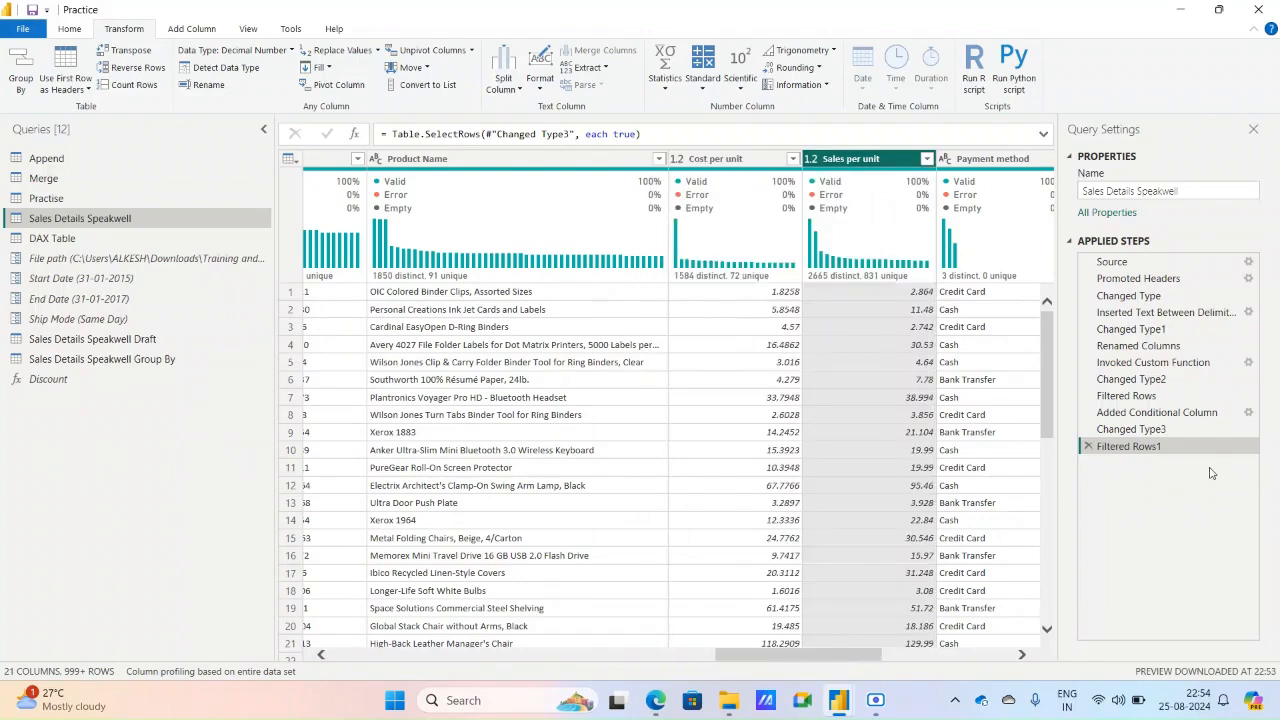
Edit the Added Conditional Column step so the clause that outputs High compares Sales per unit with 1000.
click(1219, 414)
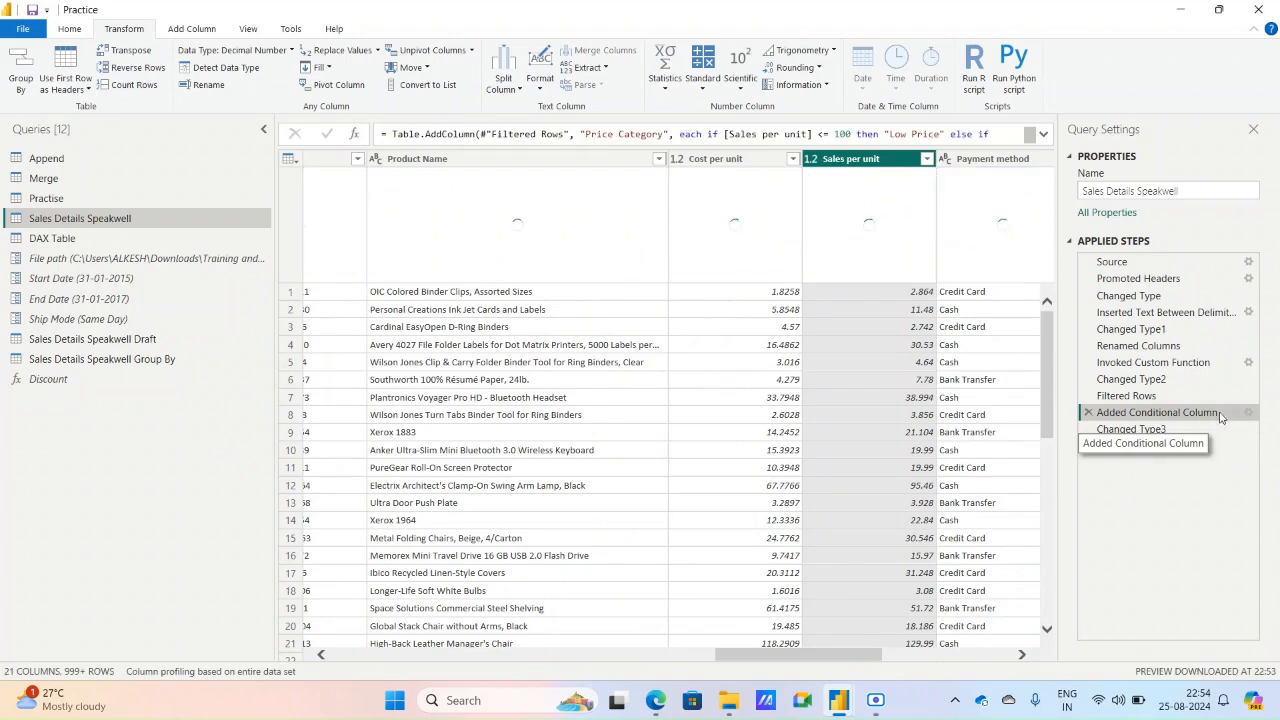
click(1249, 413)
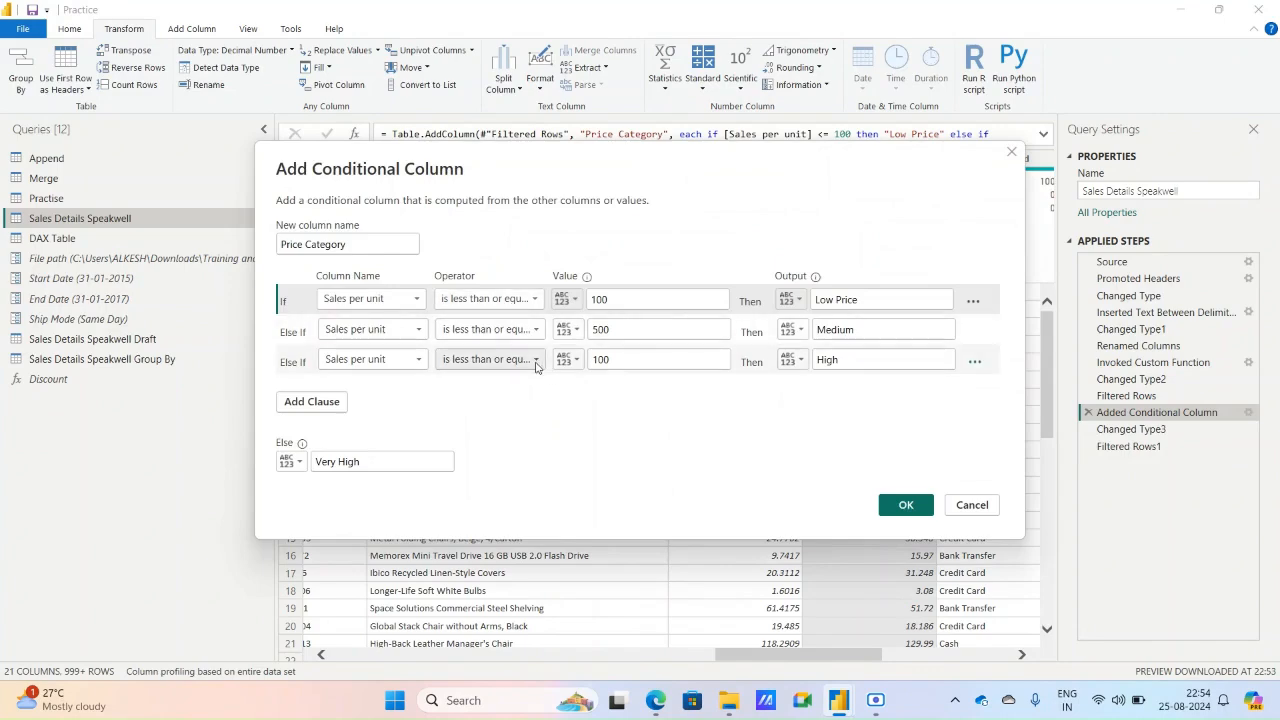
click(640, 361)
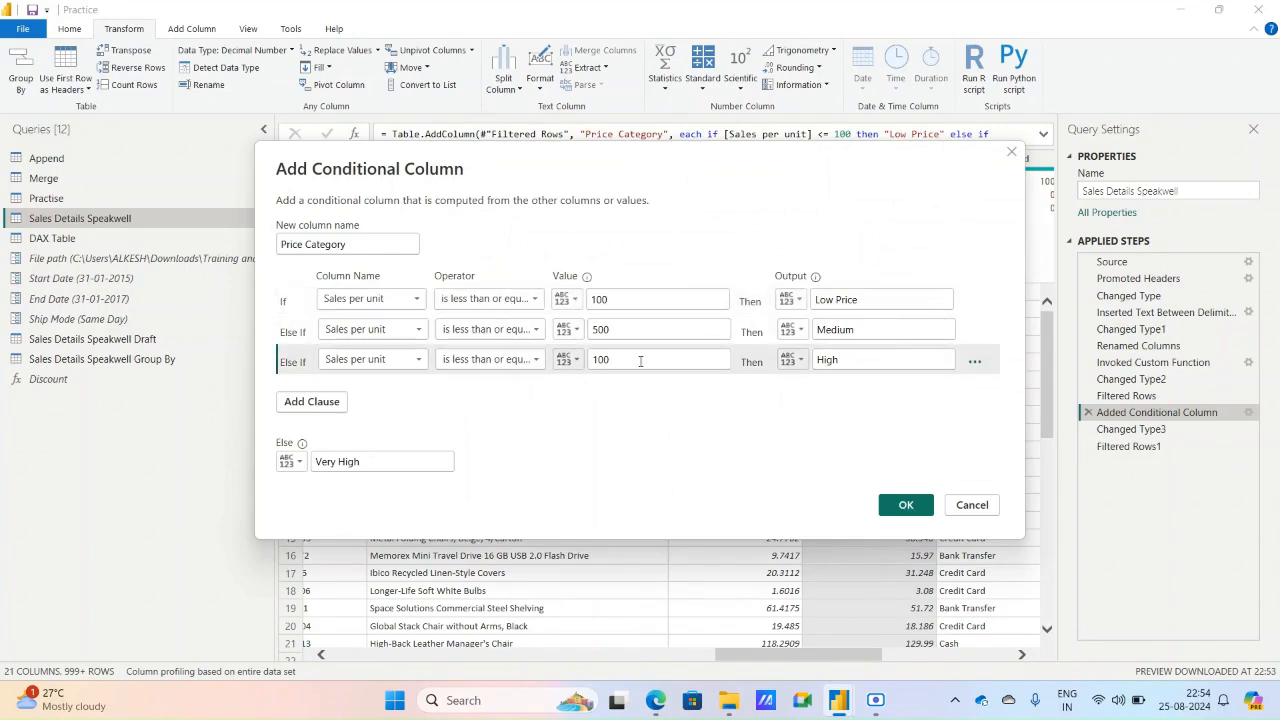
text(0)
click(906, 505)
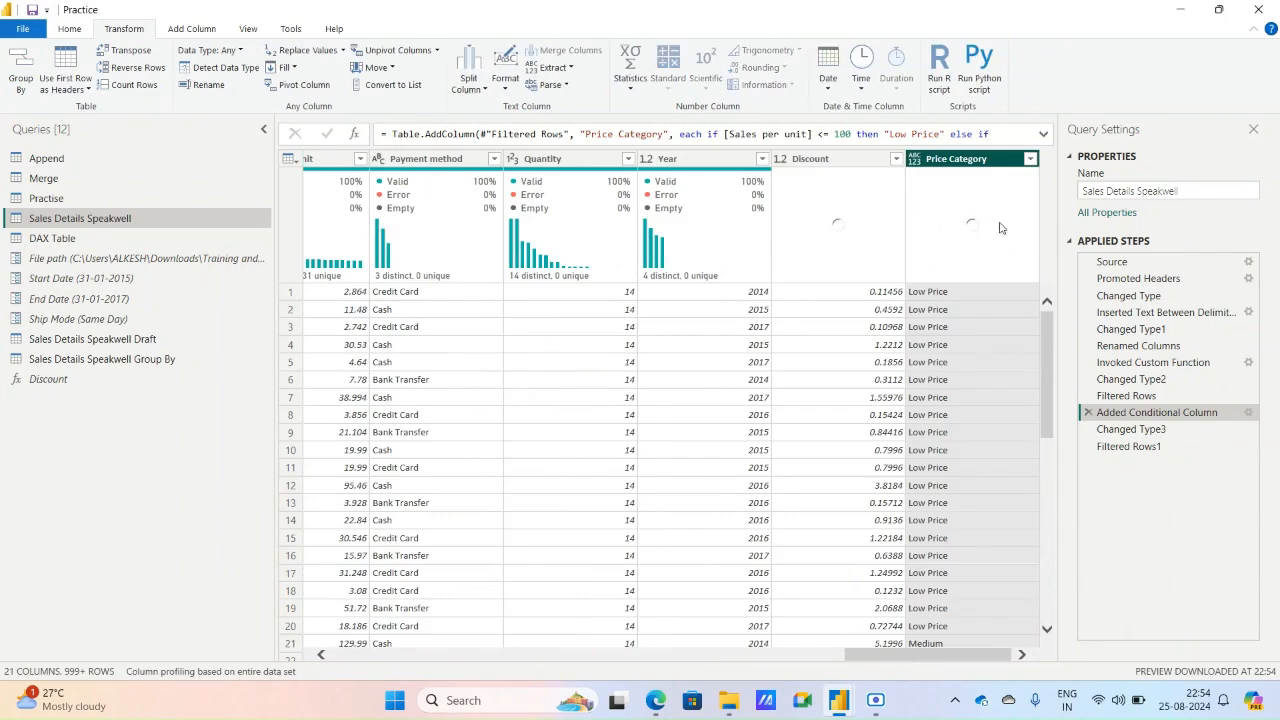
click(220, 67)
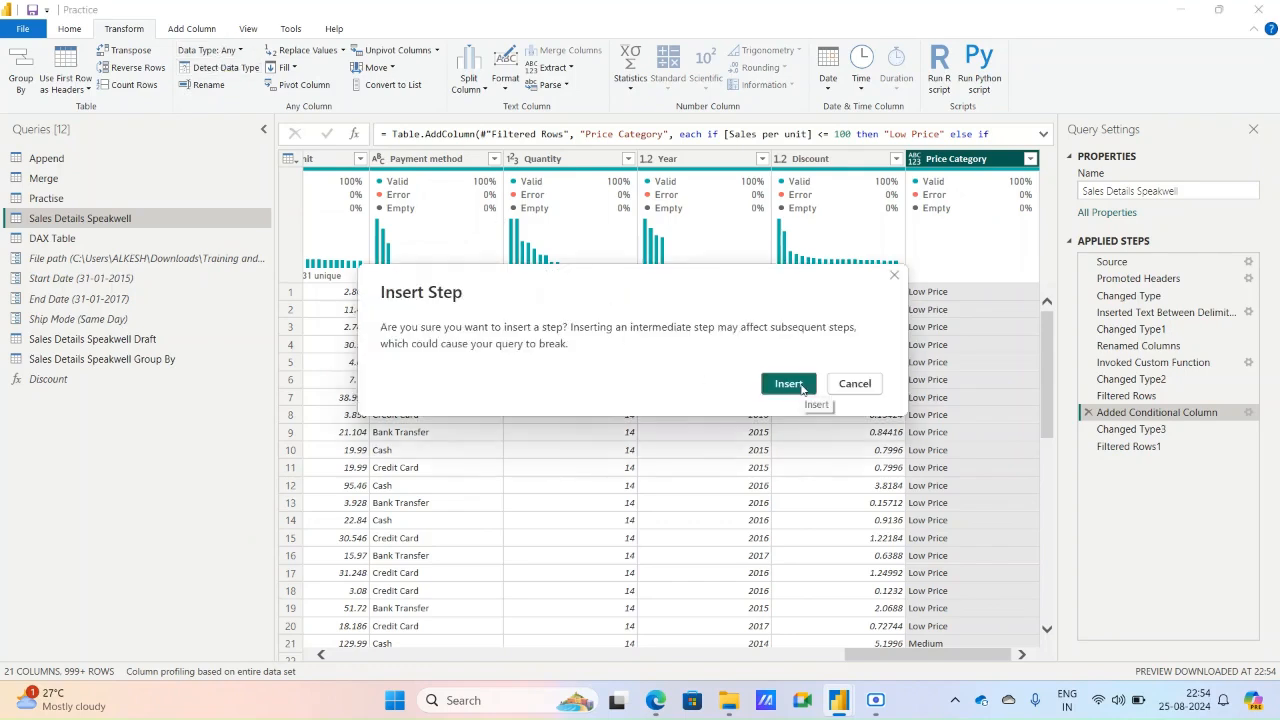
click(866, 386)
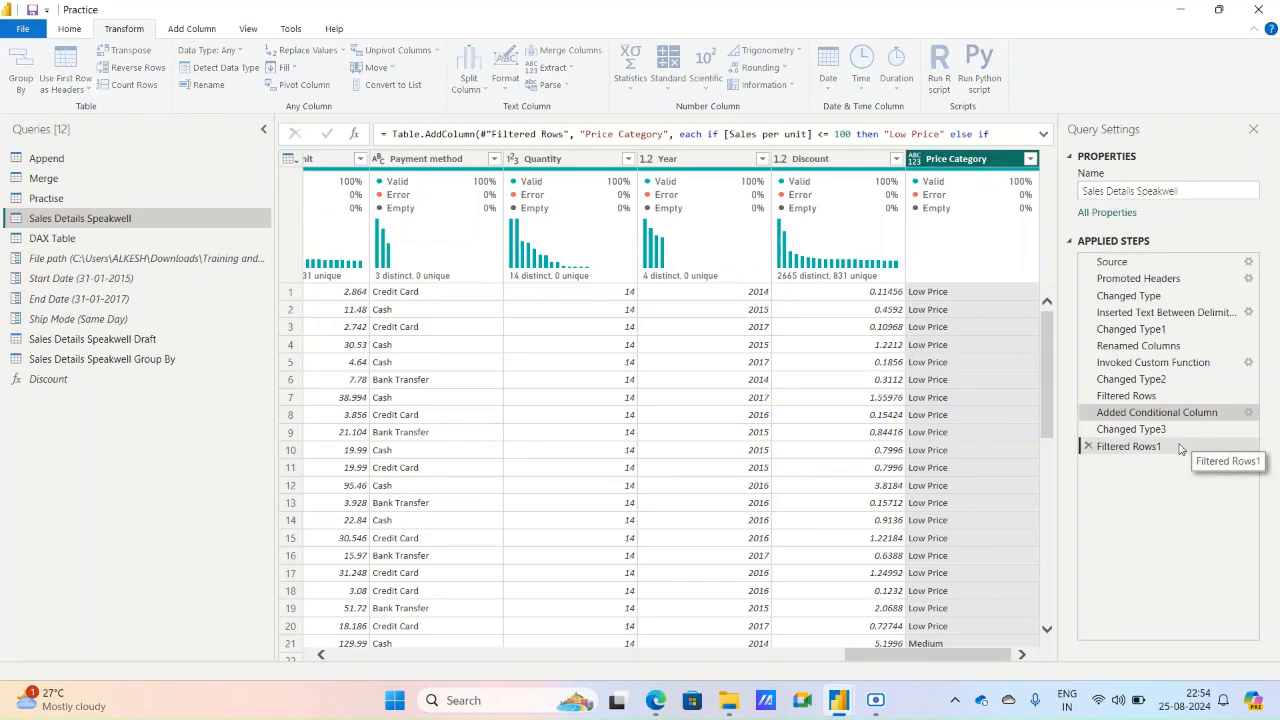
From the Filtered Rows1 step, load all Price Category filter values and keep only Low Price rows.
click(1178, 443)
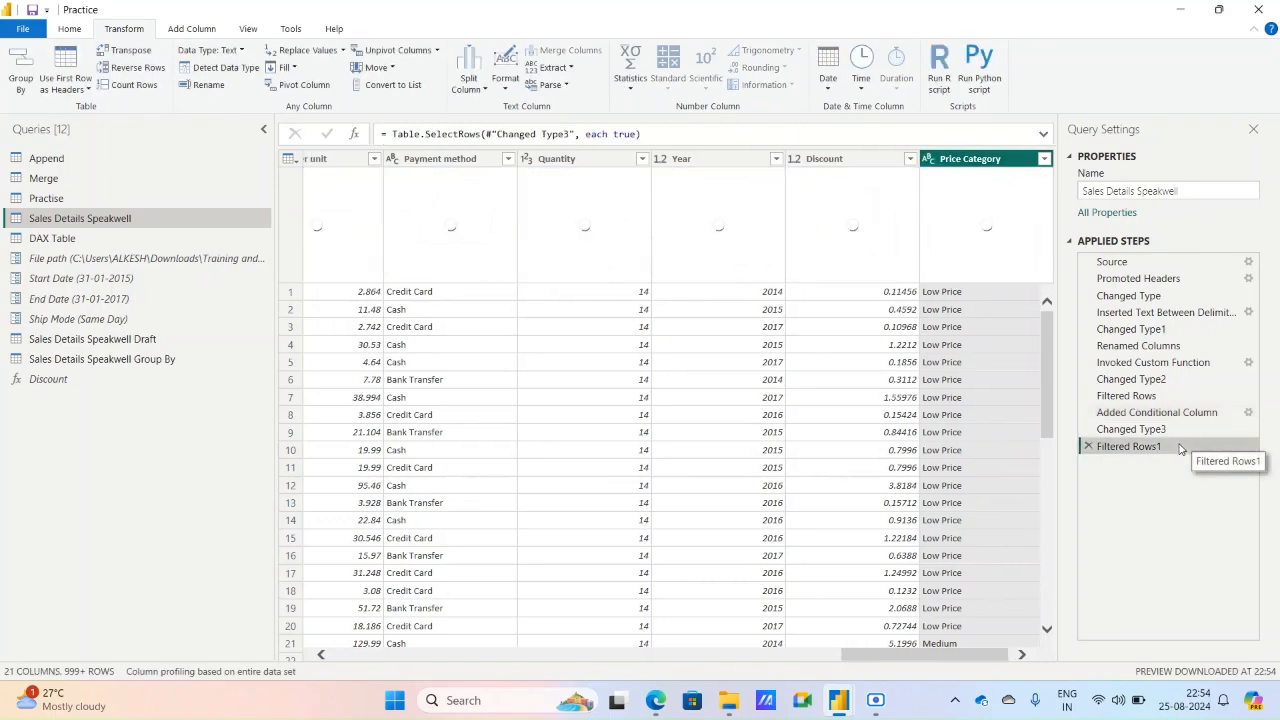
click(1043, 160)
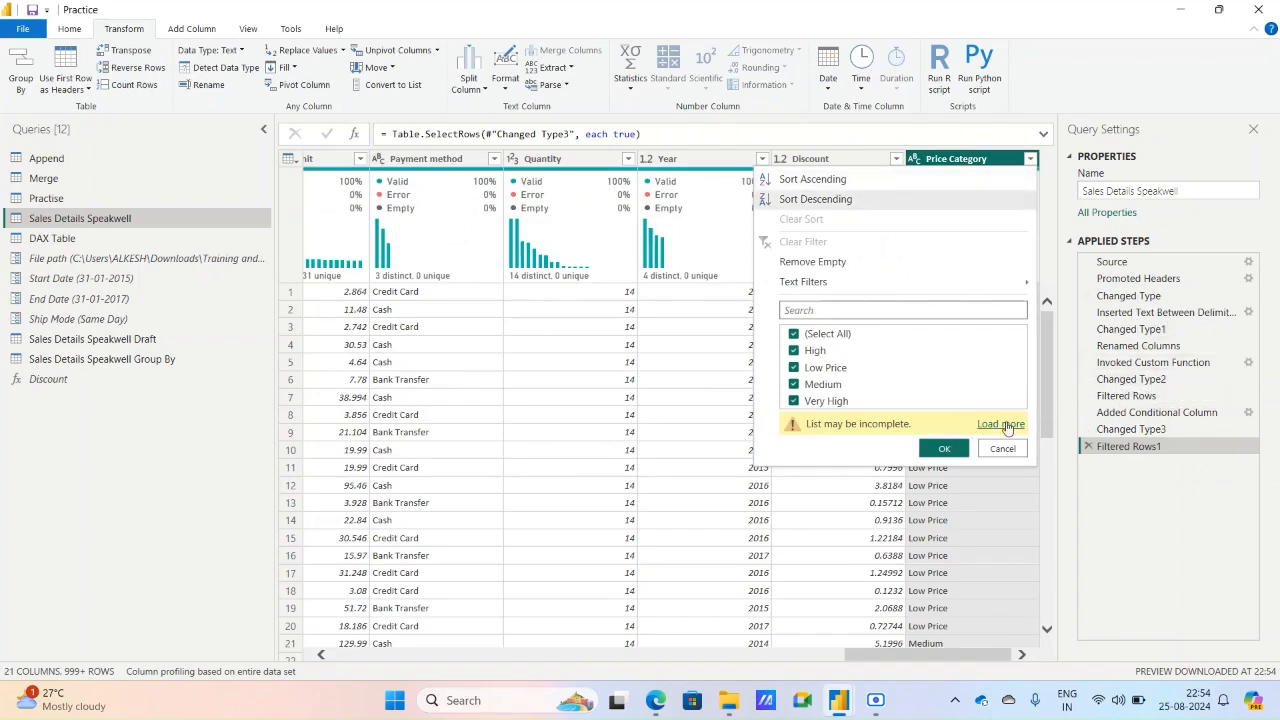
click(1008, 424)
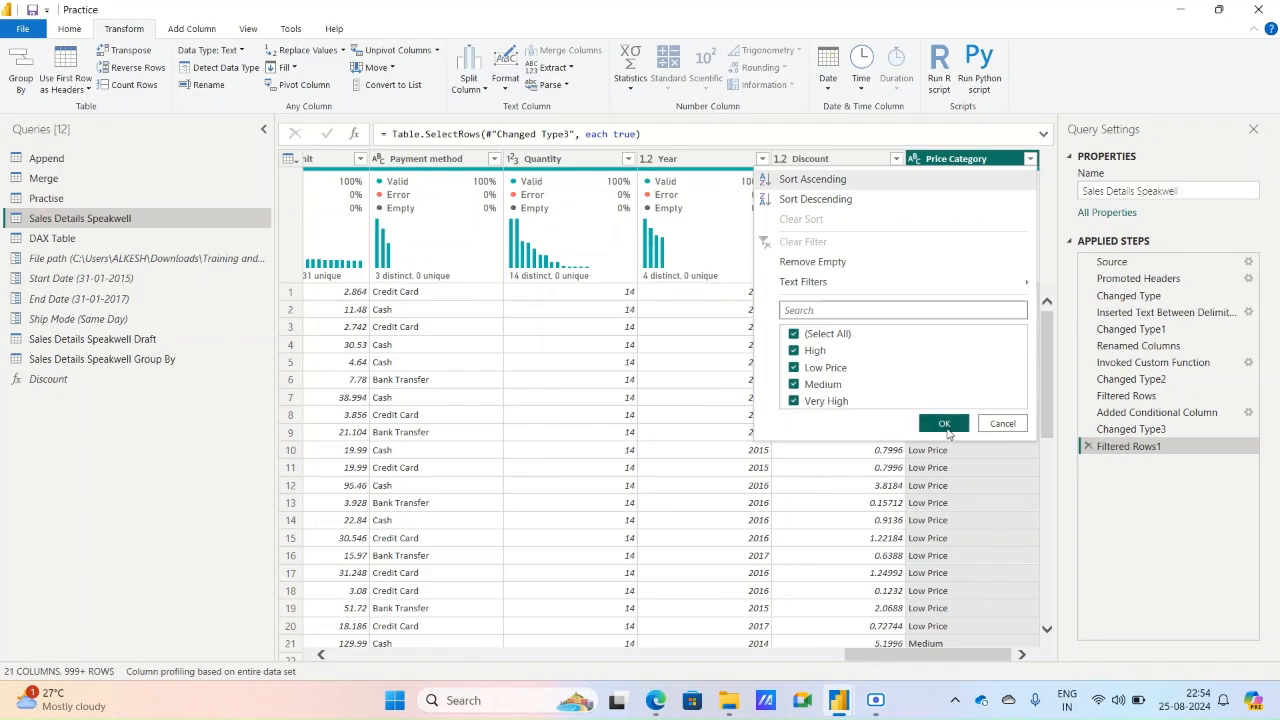
click(826, 334)
click(823, 370)
click(942, 423)
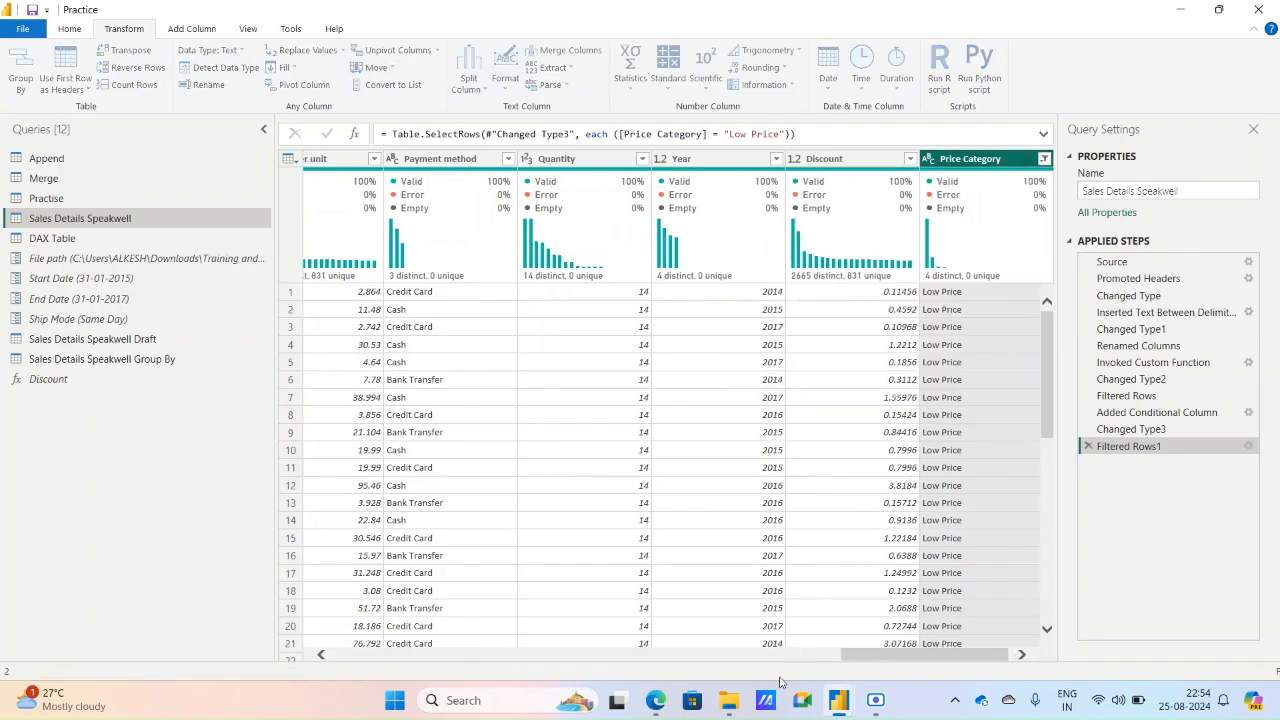
Load more filter values for Cost per unit, look through them, and return to the Price Category column.
click(784, 657)
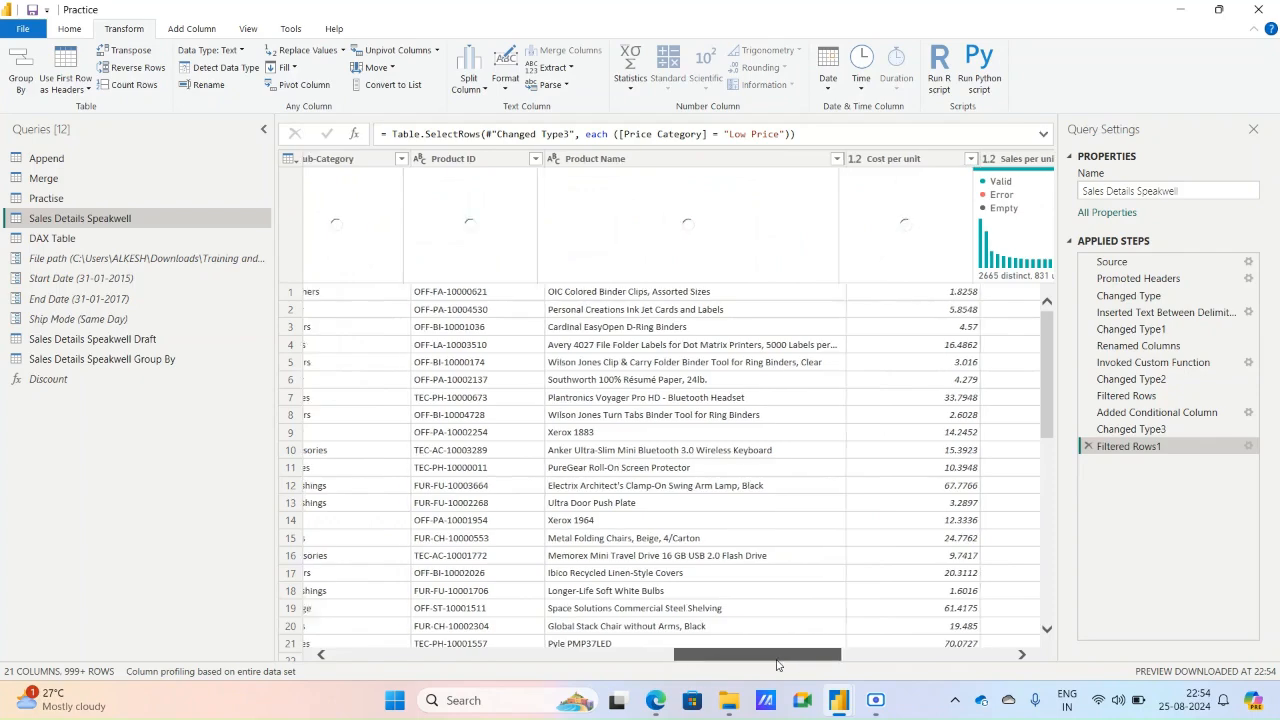
click(1002, 158)
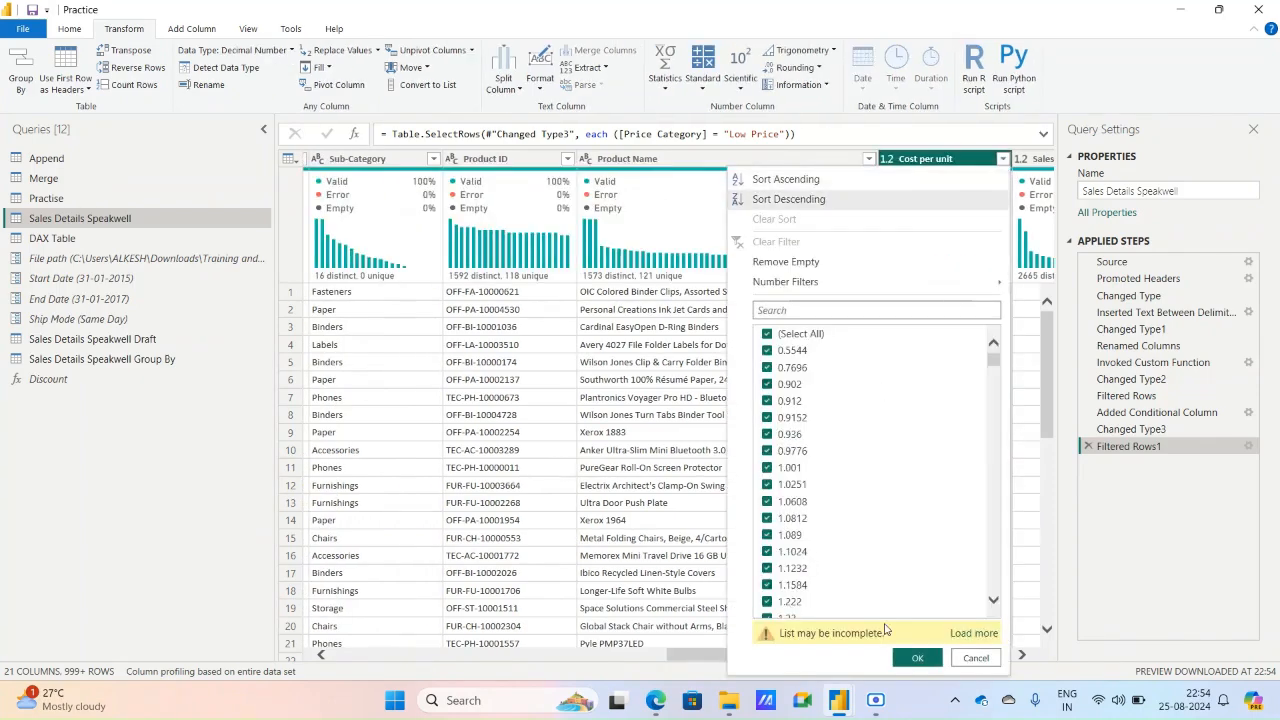
click(972, 633)
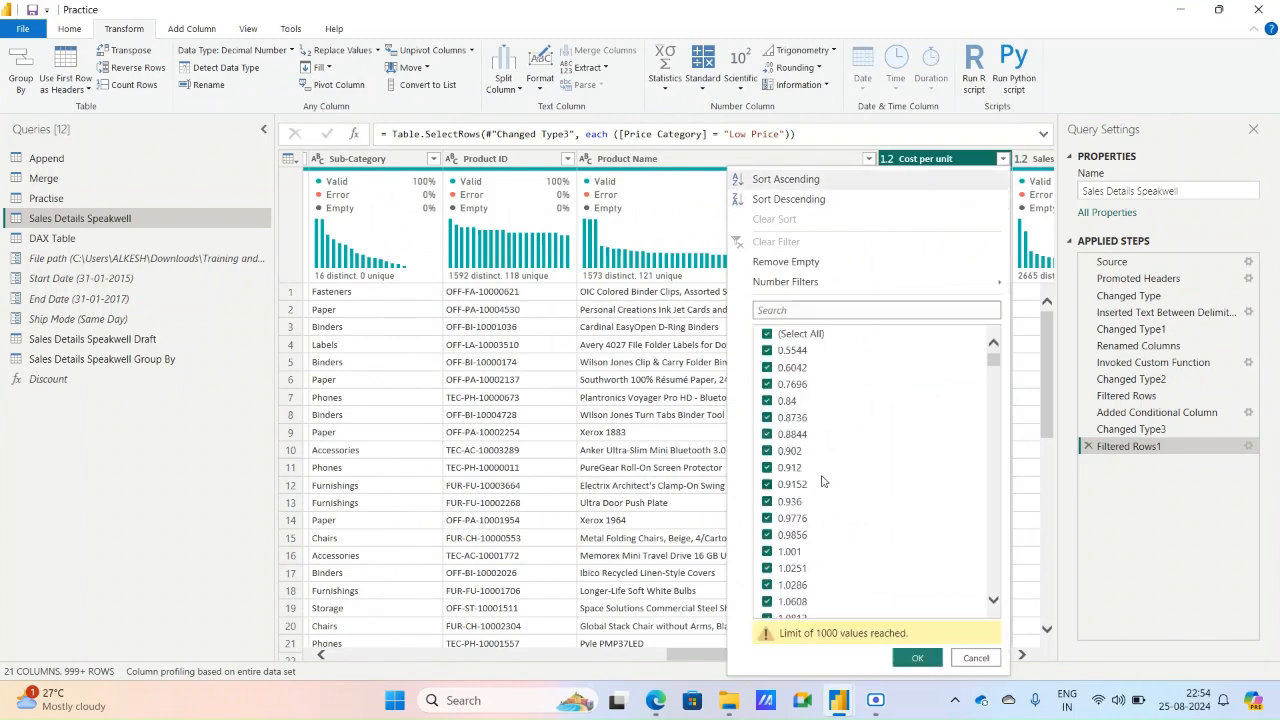
scroll(822, 481, down, 3)
click(917, 657)
click(866, 656)
drag(866, 656, 914, 656)
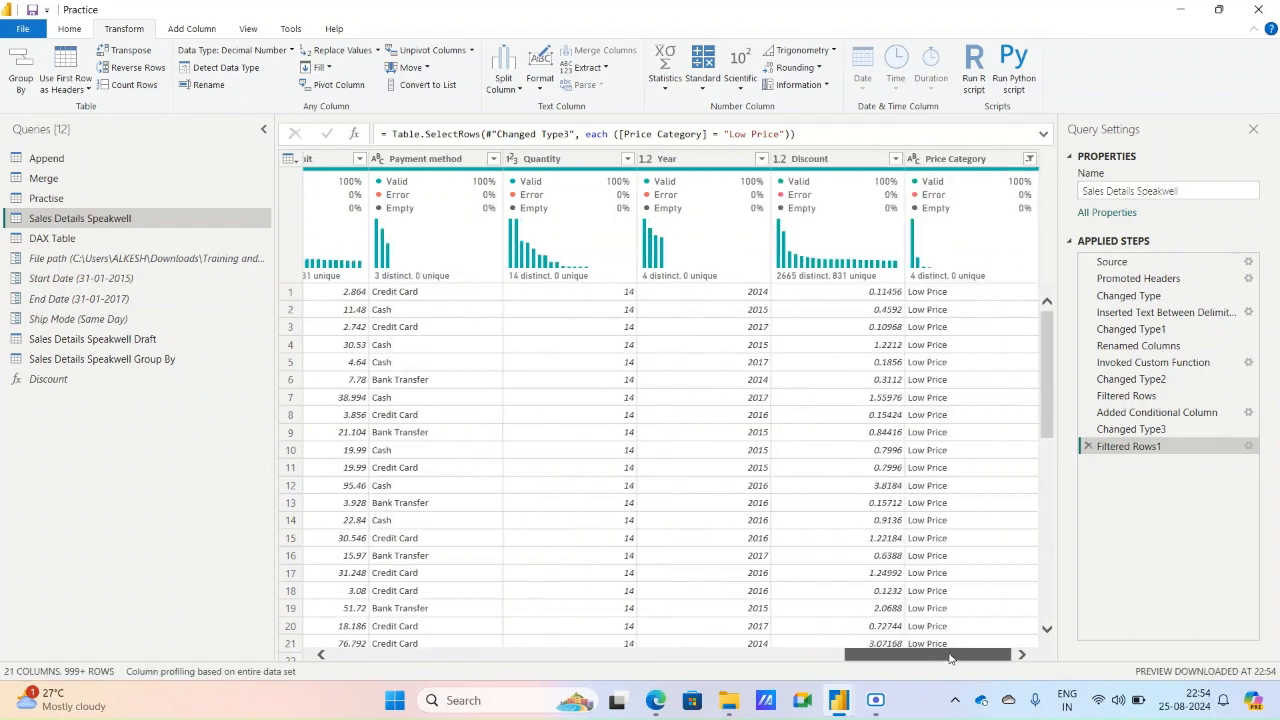
Reselect all values in the Price Category filter and apply it.
click(1029, 158)
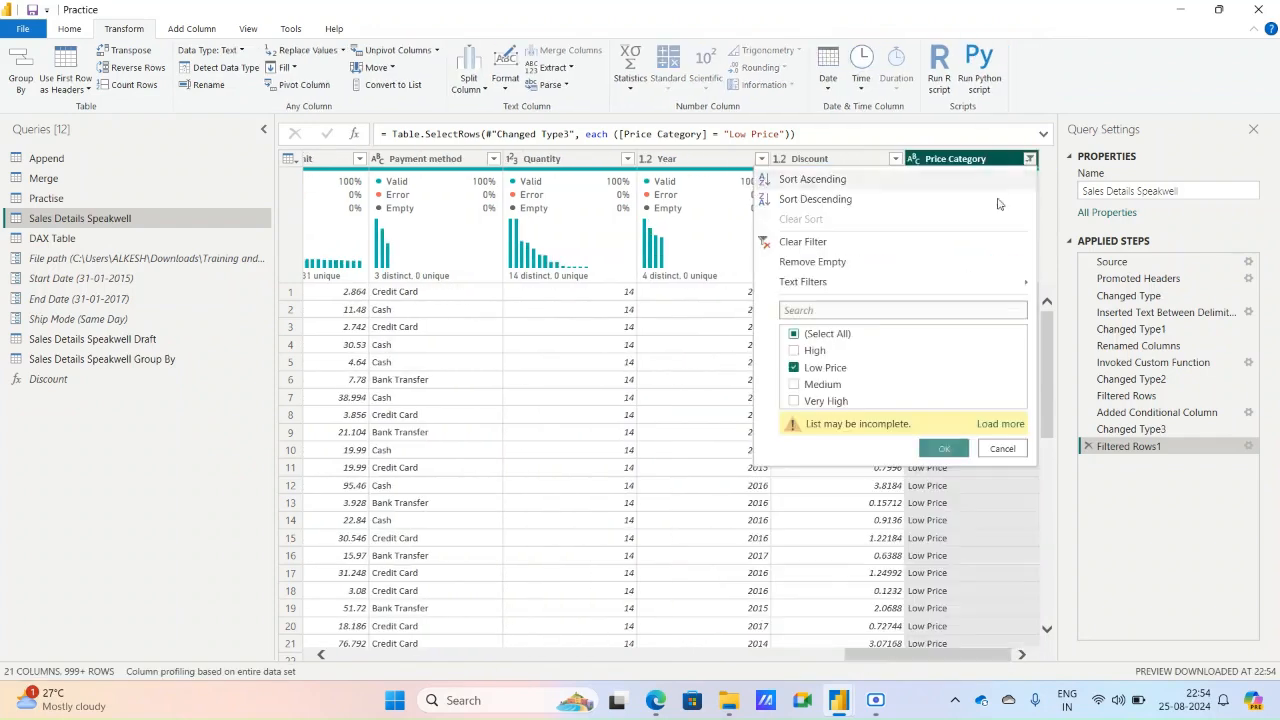
click(795, 336)
click(795, 336)
click(941, 449)
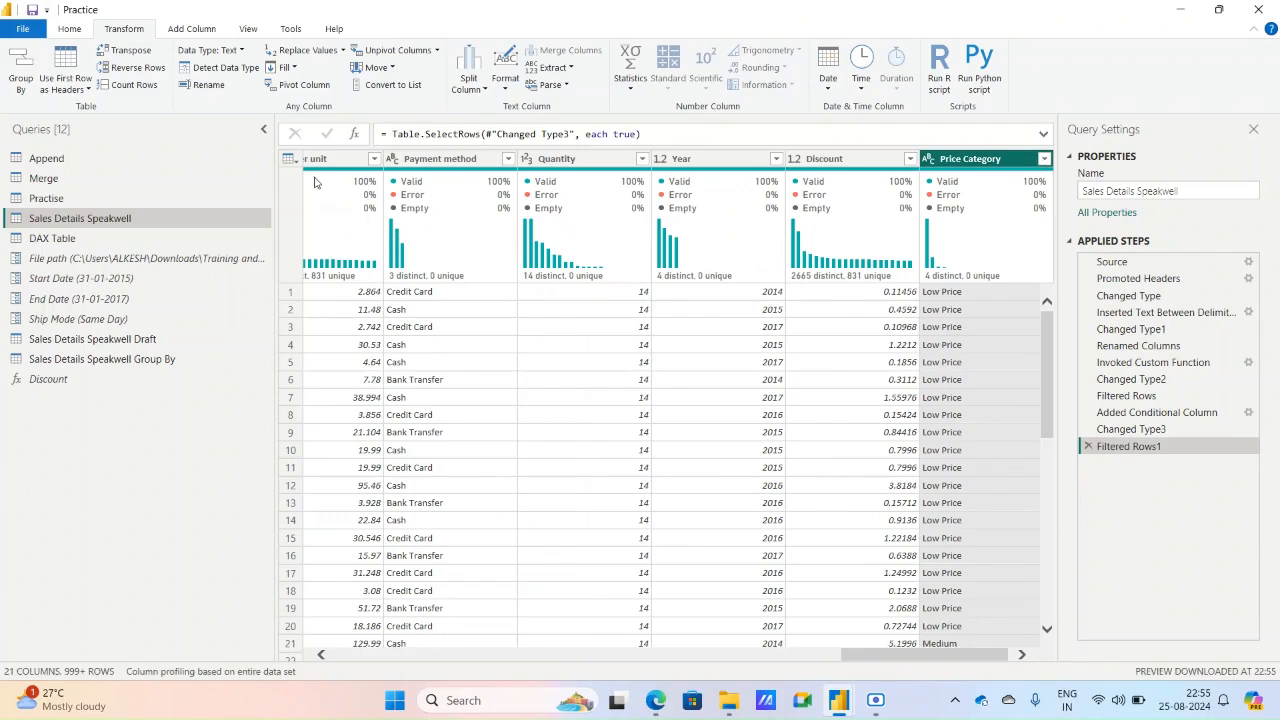
Add an index column starting from 0 to the Sales Details Speakwell query and look at its starting index and increment settings.
click(194, 29)
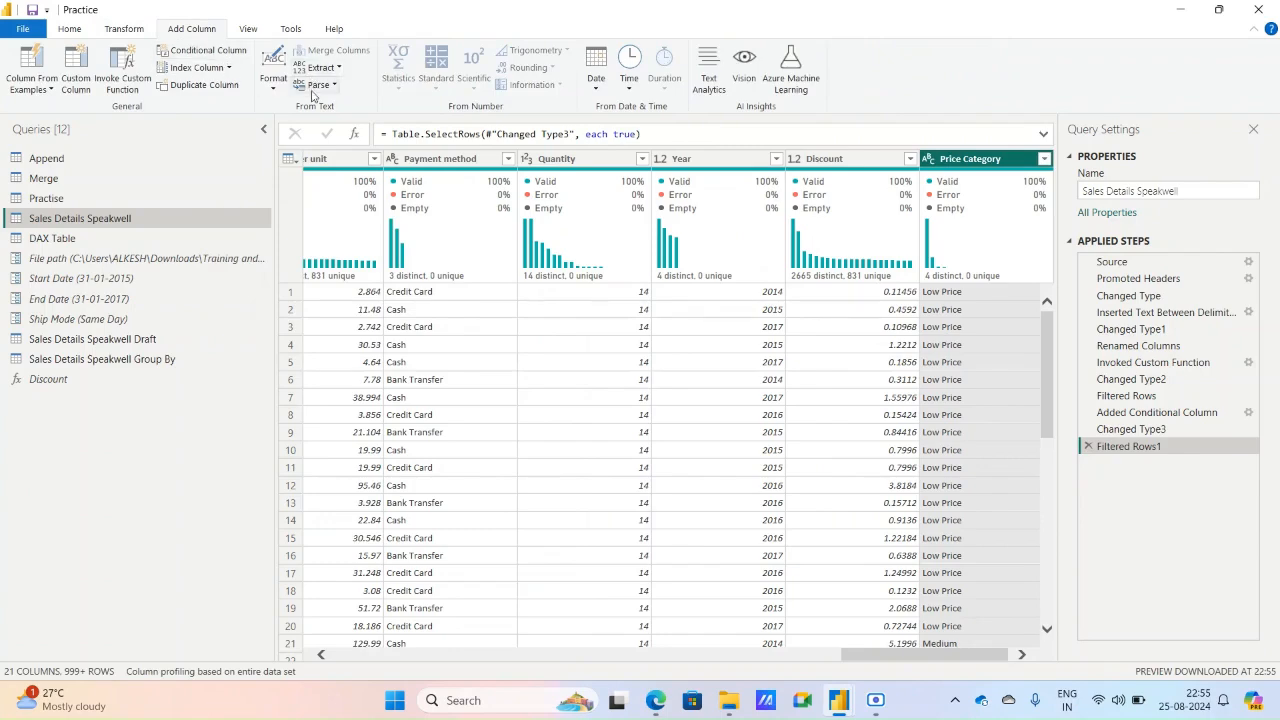
click(229, 67)
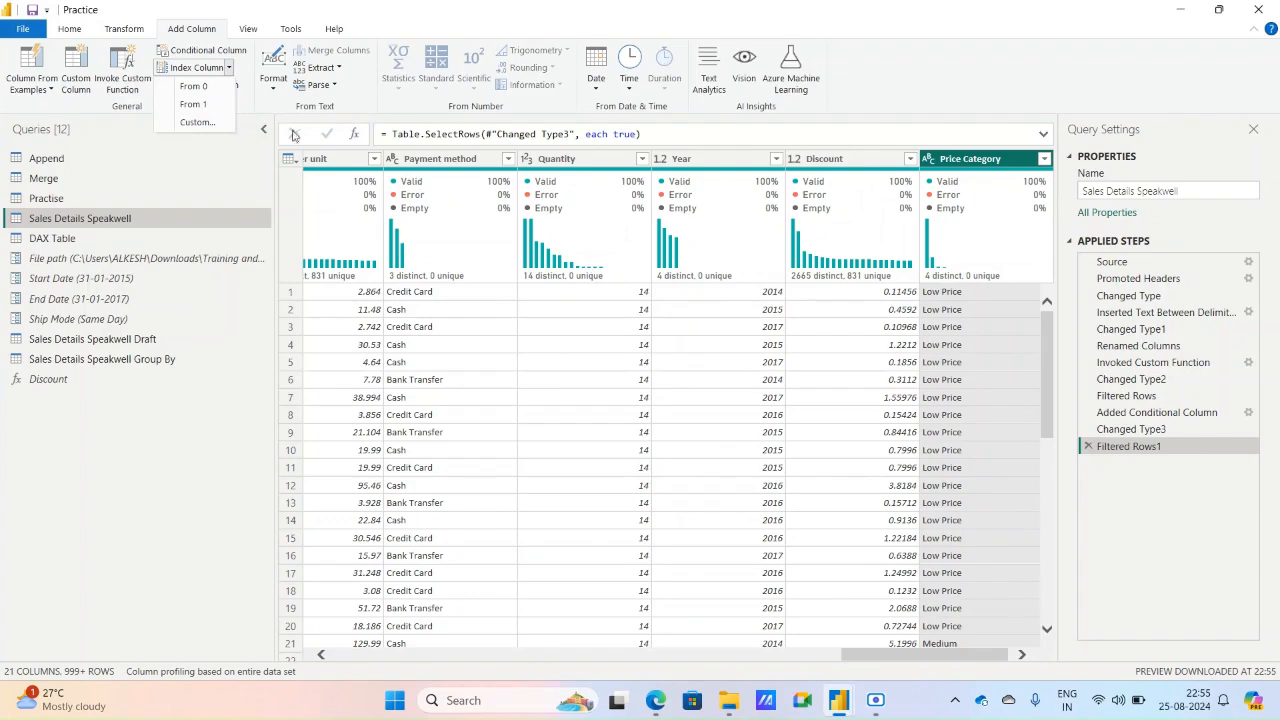
click(672, 656)
click(673, 655)
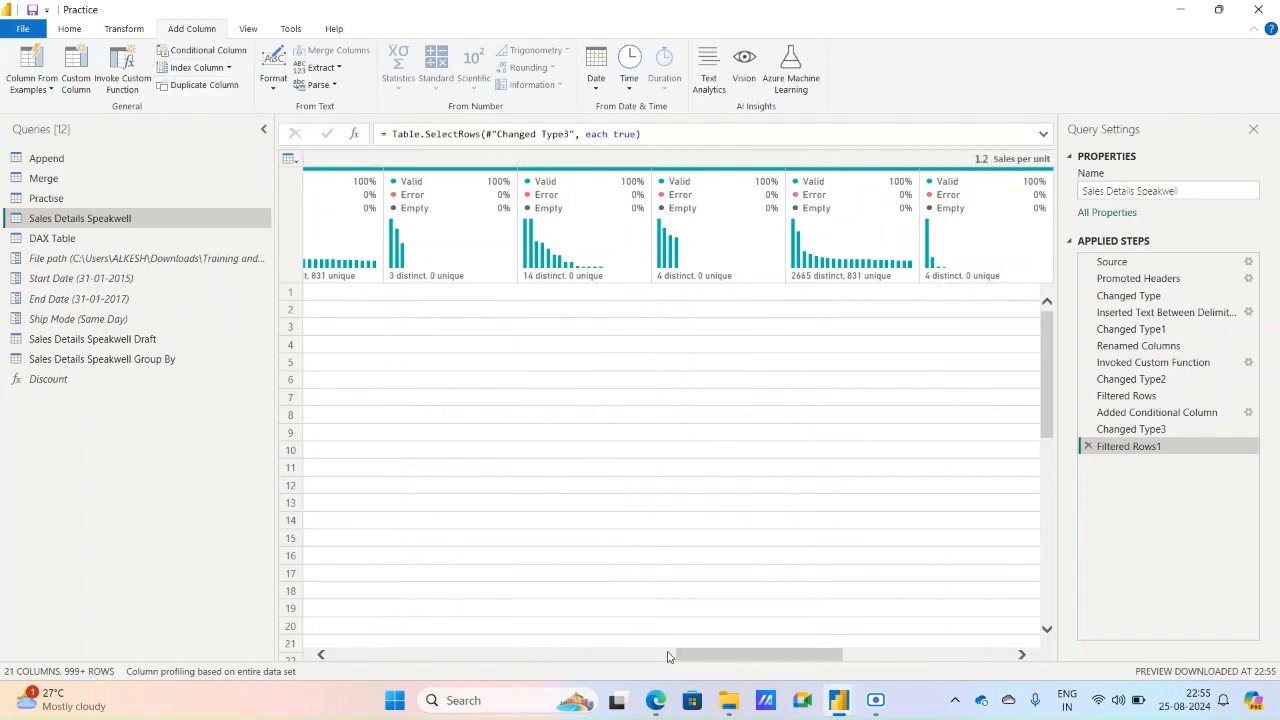
drag(673, 655, 490, 655)
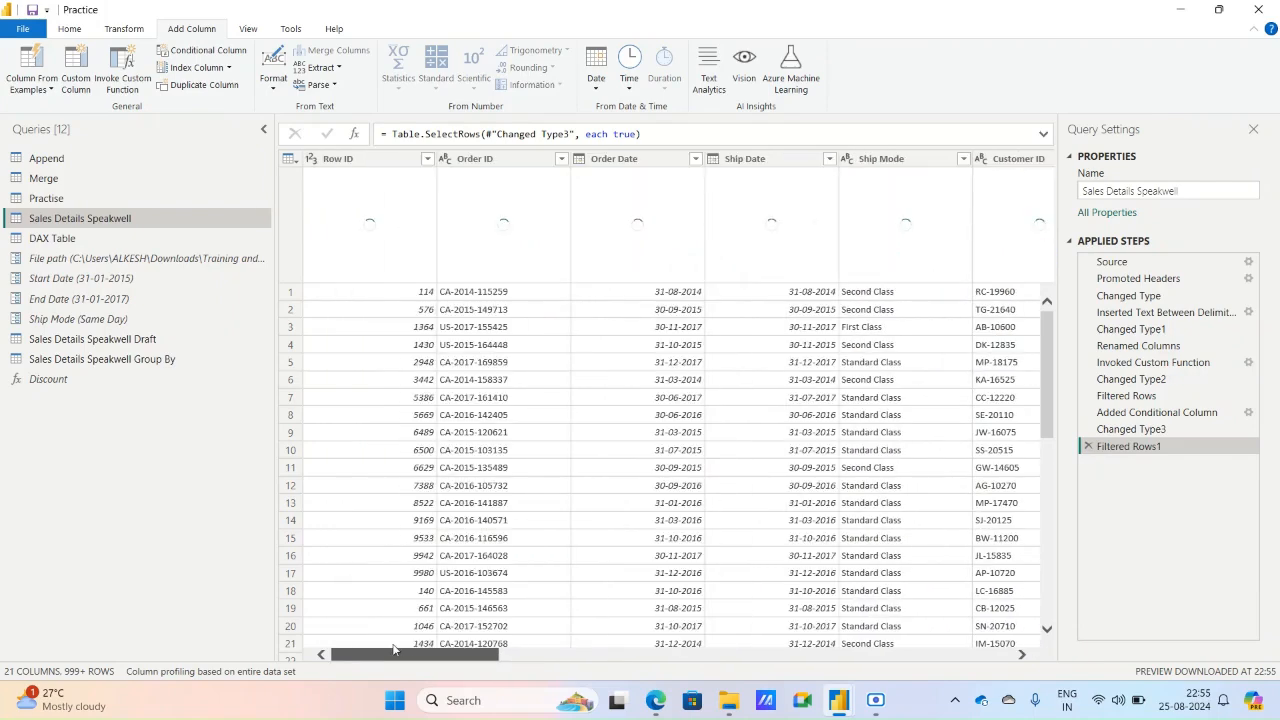
click(410, 160)
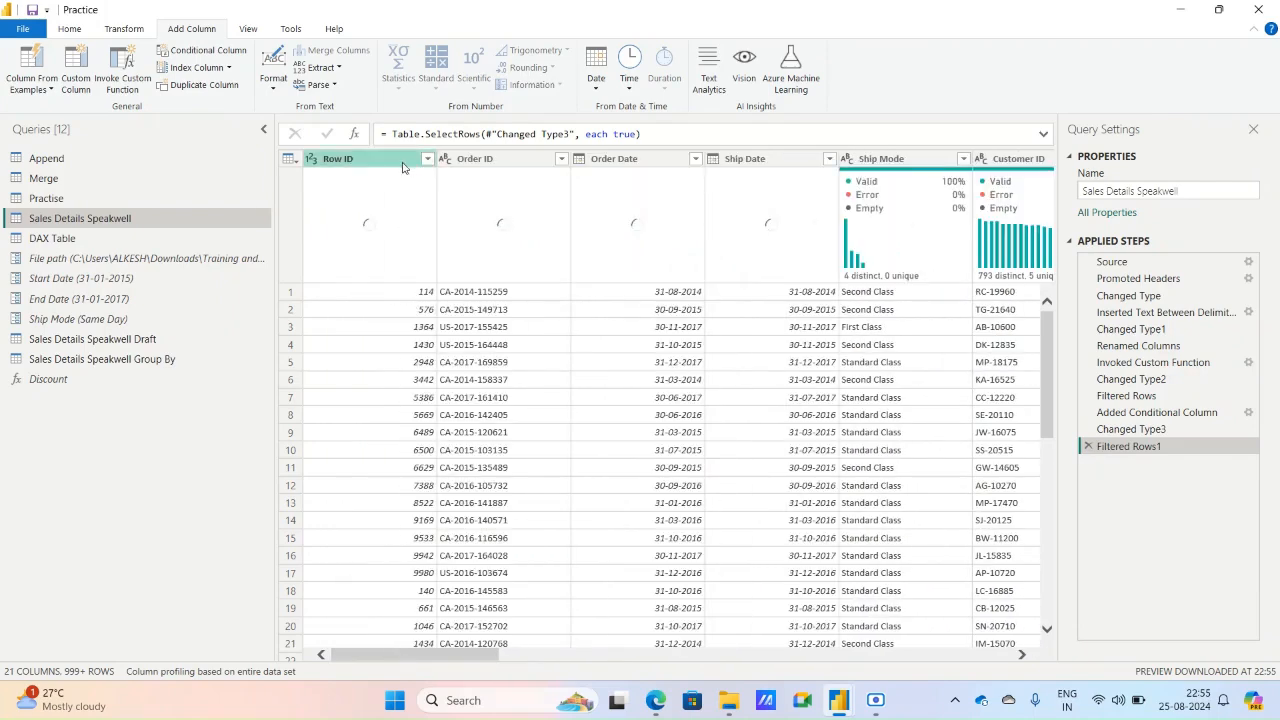
click(229, 68)
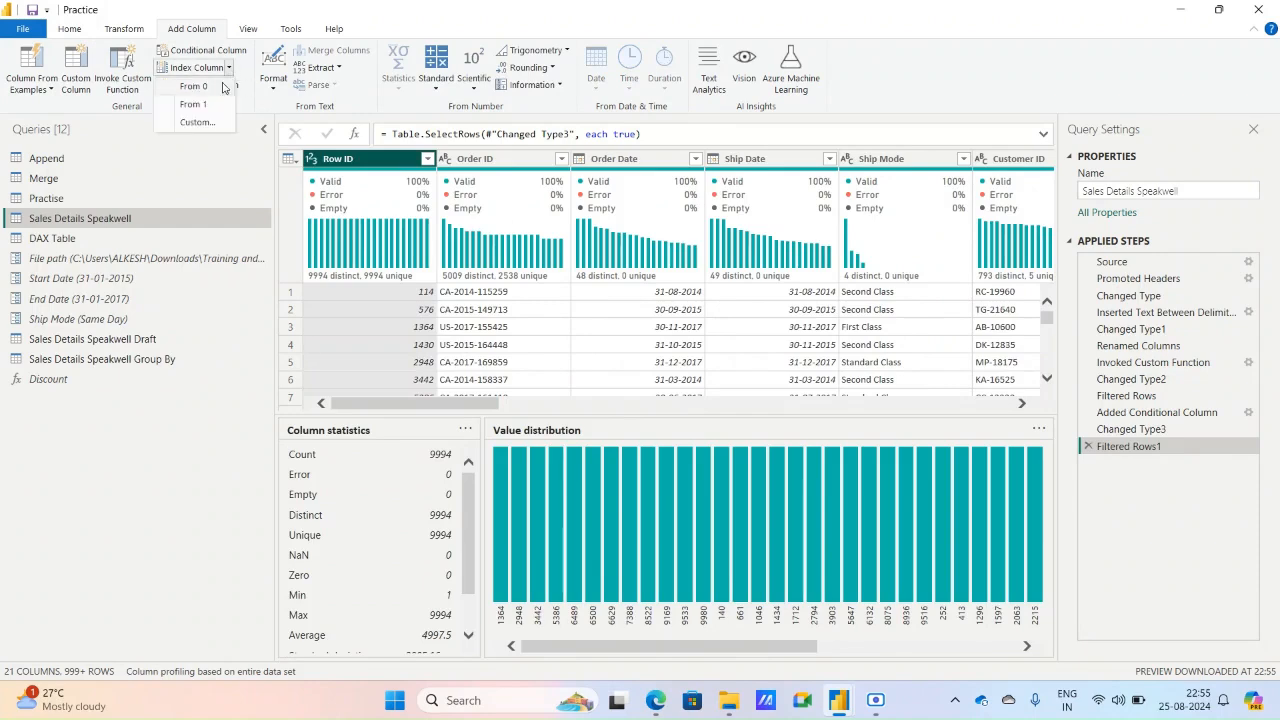
click(220, 87)
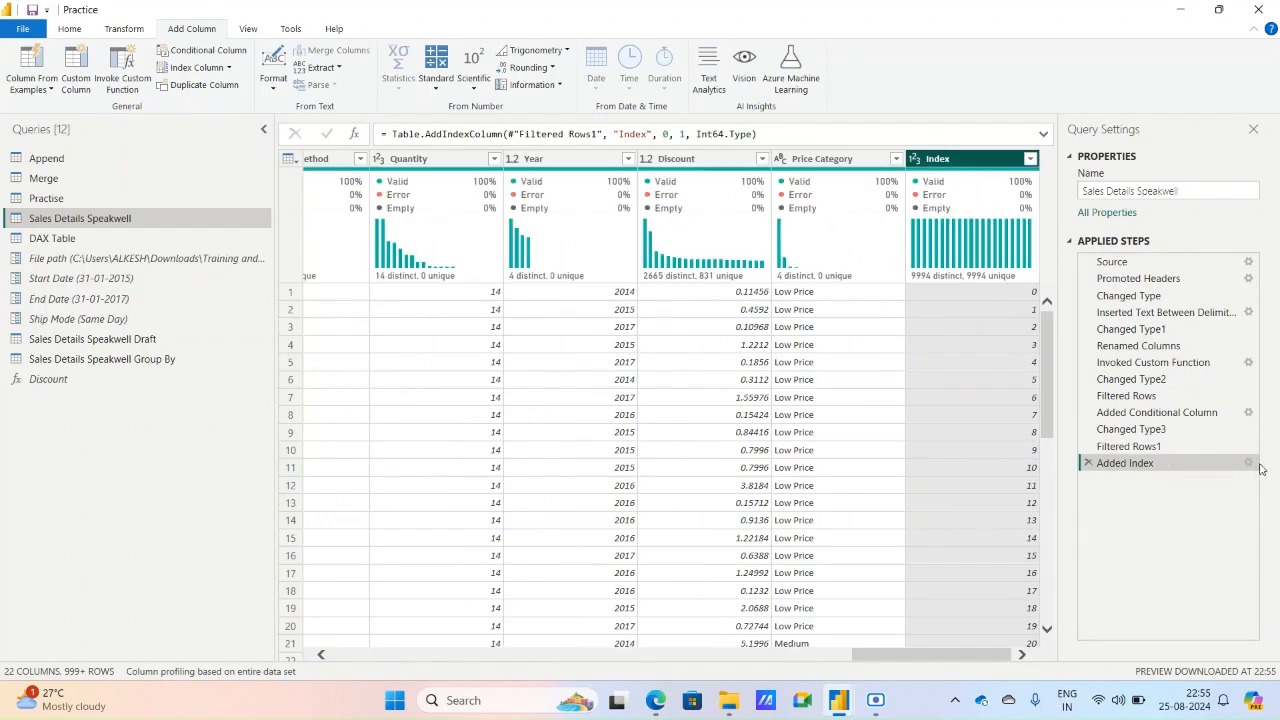
click(1248, 463)
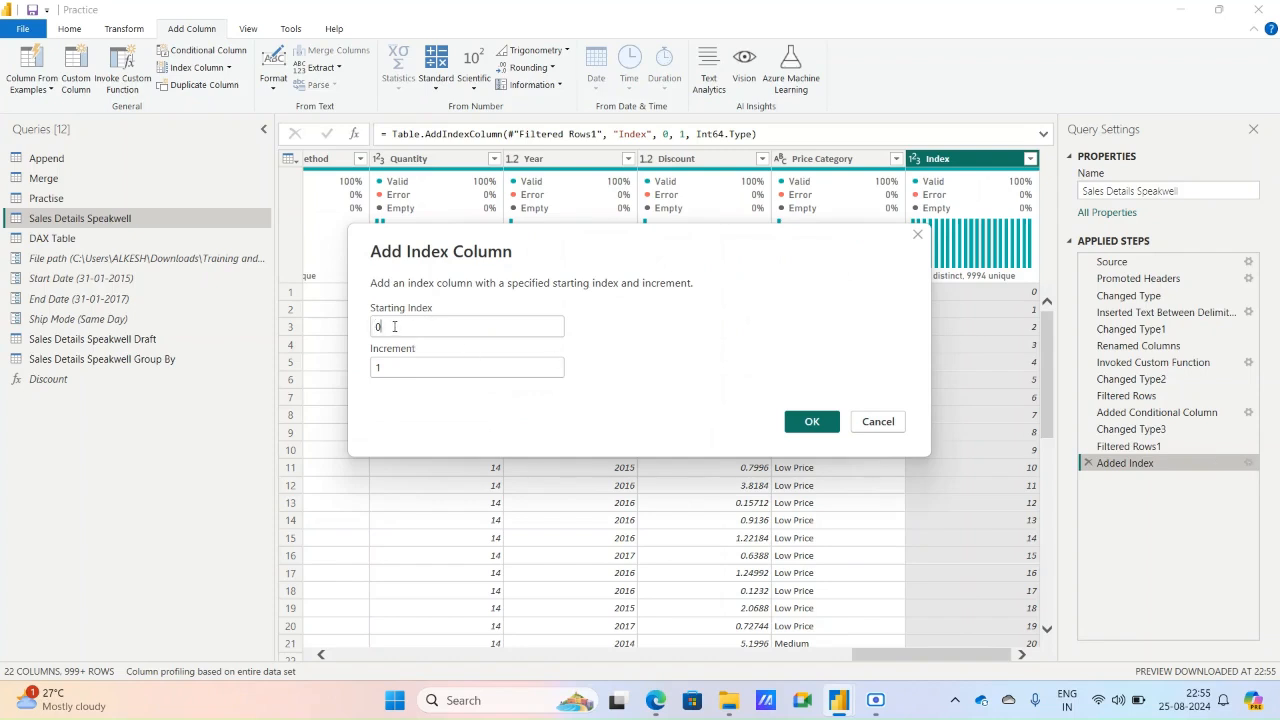
click(884, 422)
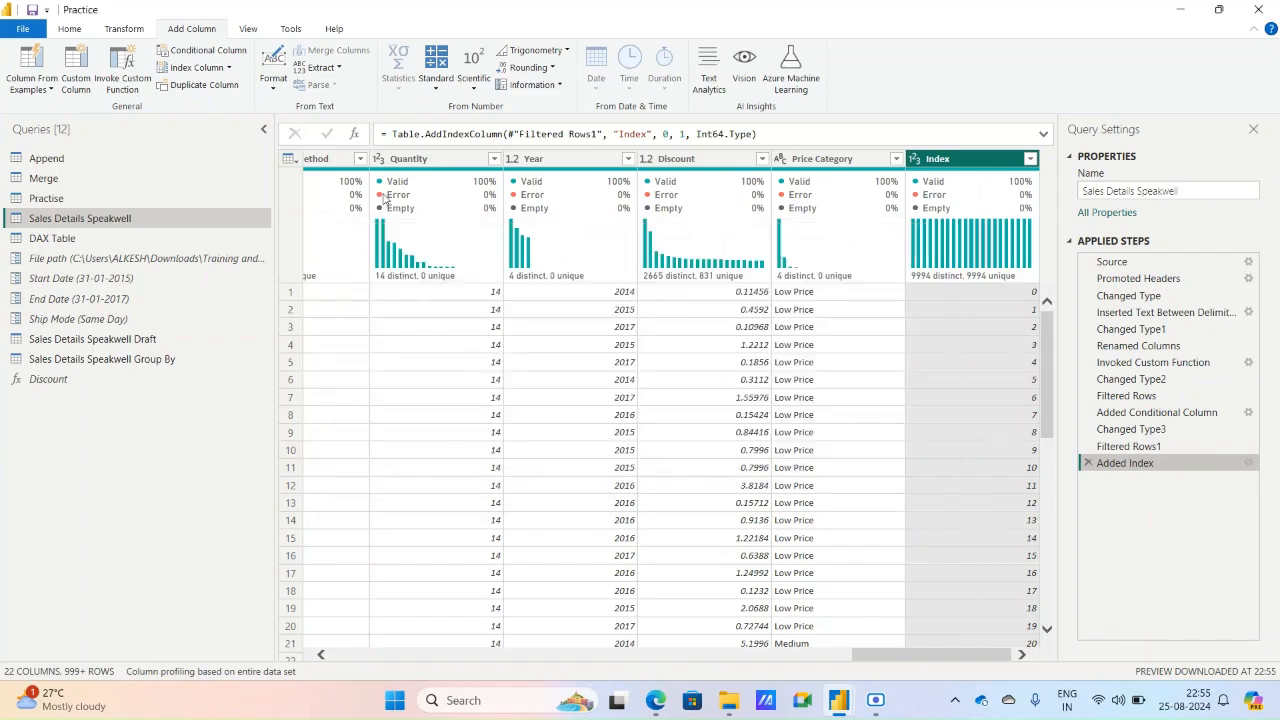
Add a second index column starting from 1 and delete its applied step, and open and cancel the custom index settings.
click(228, 67)
click(193, 104)
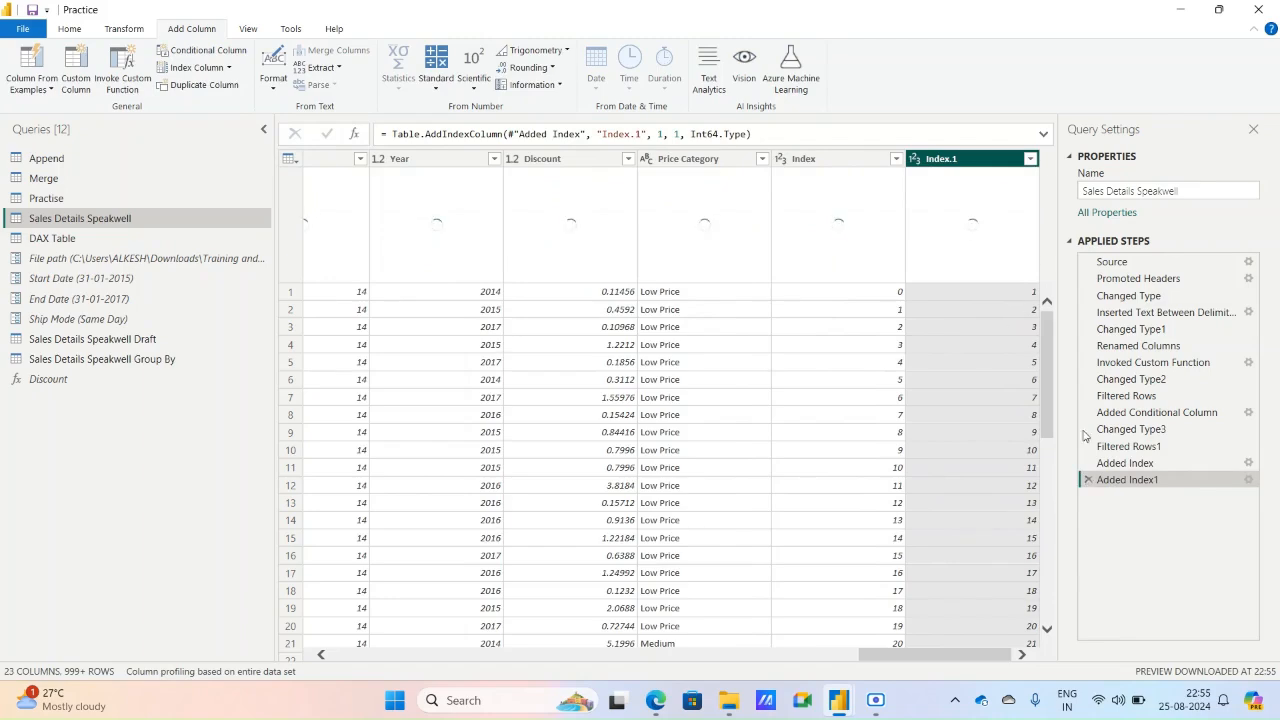
click(1089, 481)
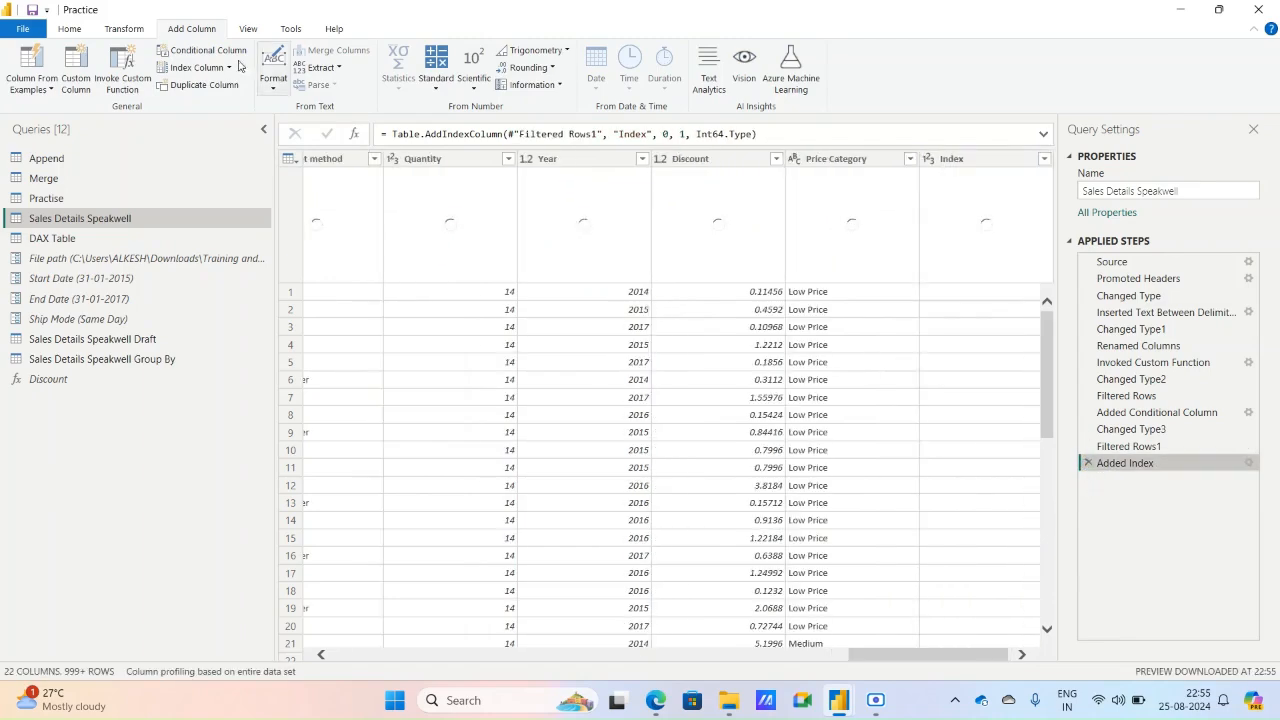
click(230, 68)
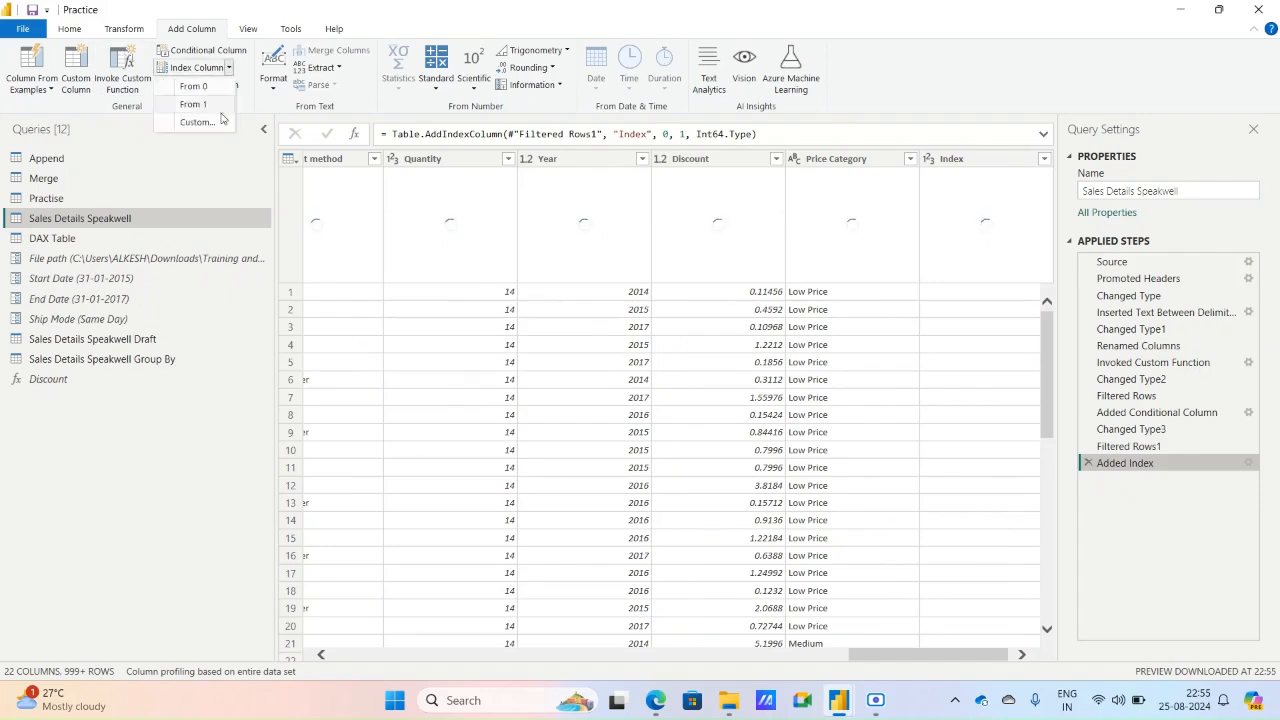
click(192, 122)
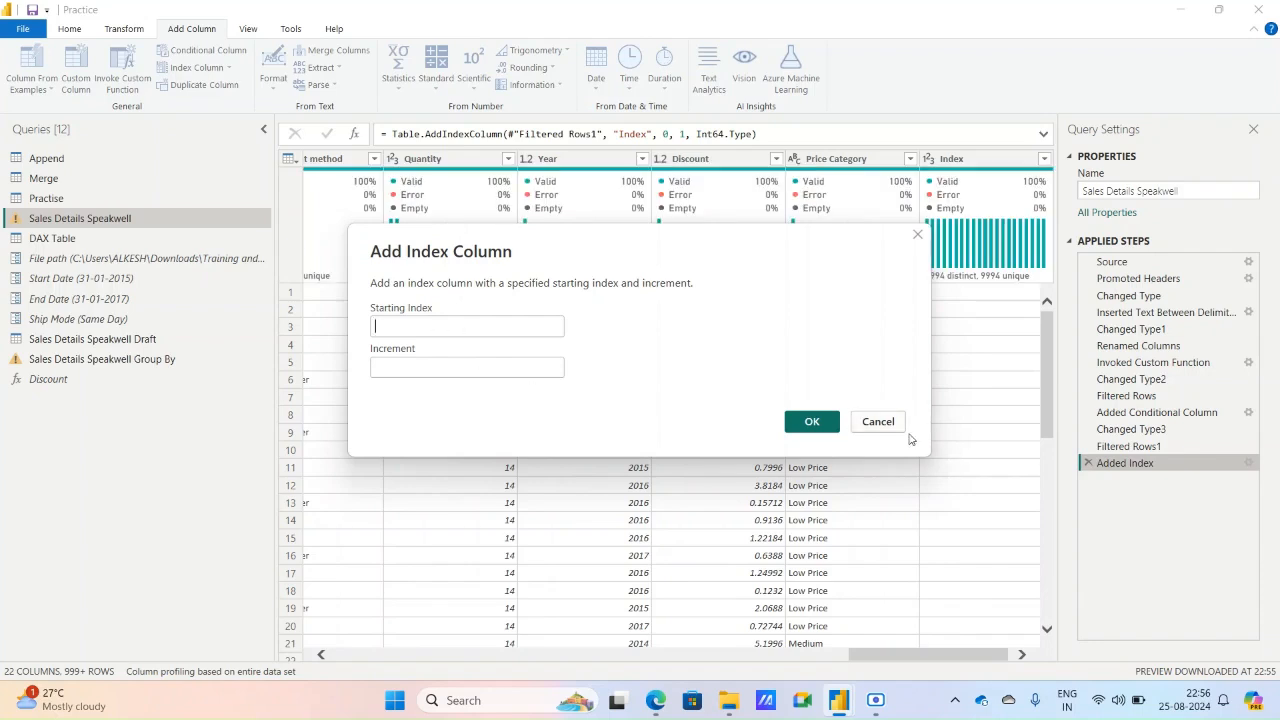
click(898, 424)
Edit the Added Index step to use a starting index of 1 and an increment of 2.
click(1248, 465)
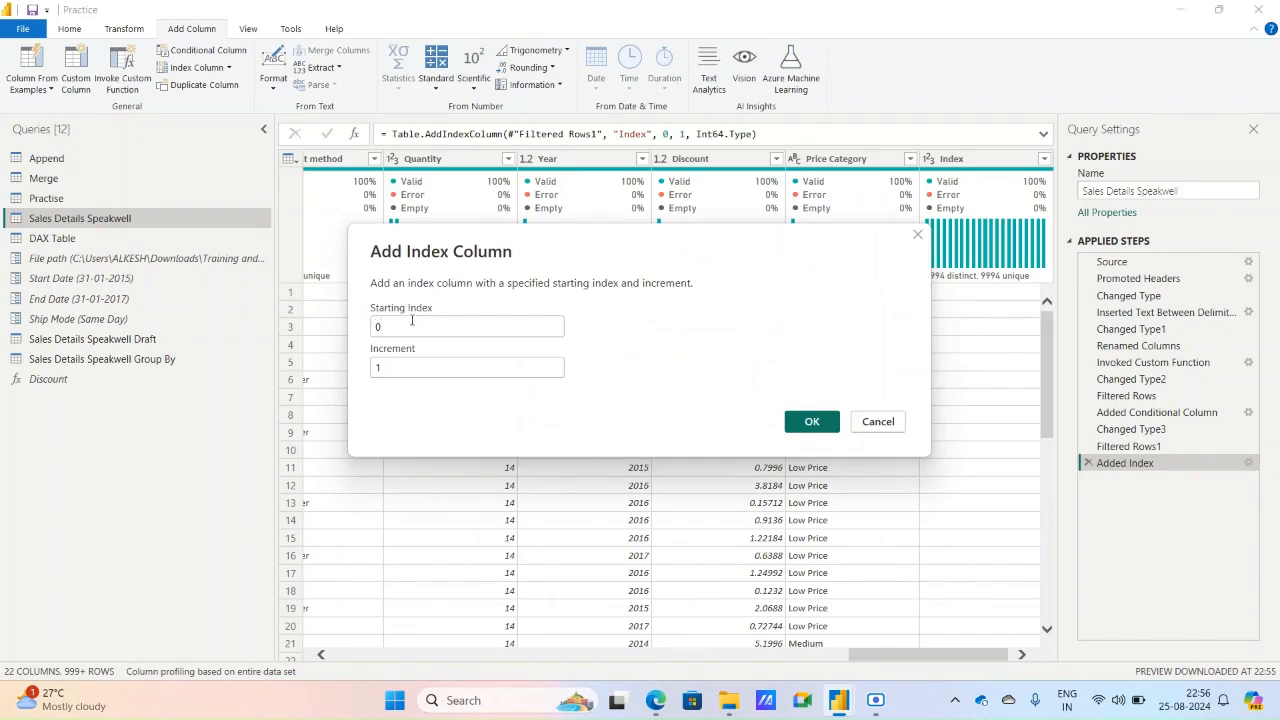
click(411, 320)
key(BackSpace)
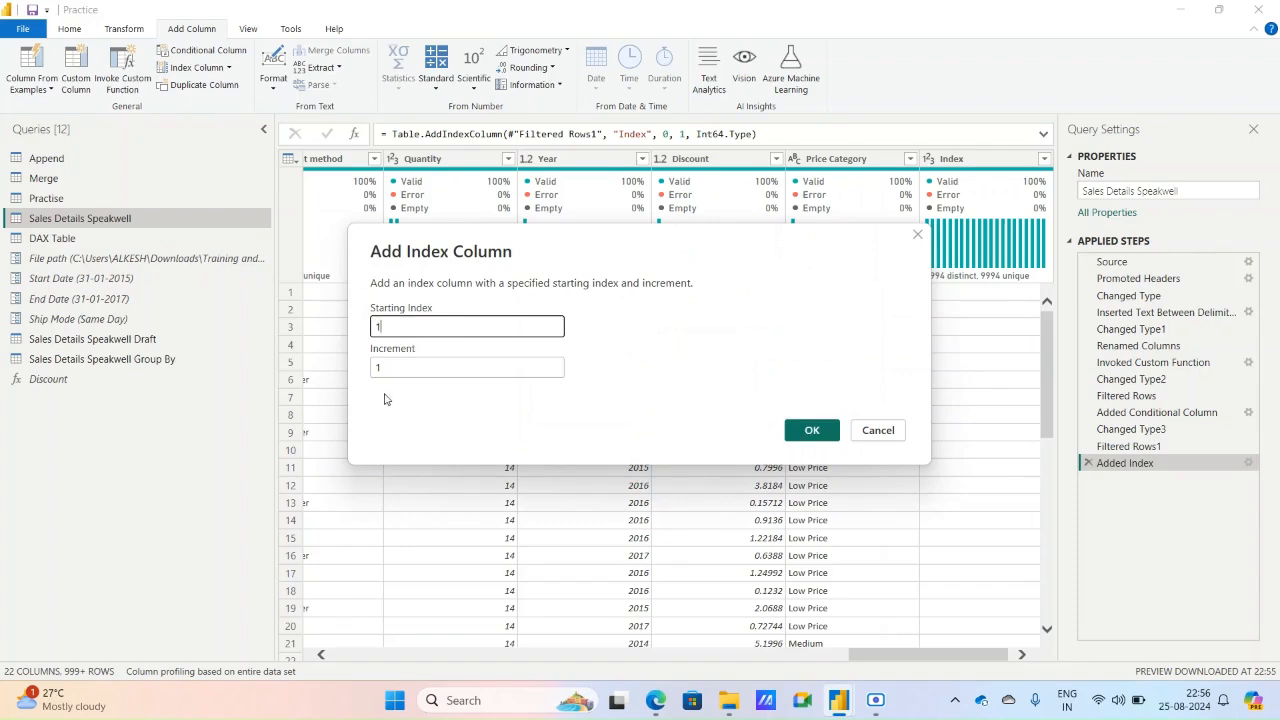
click(391, 368)
key(BackSpace)
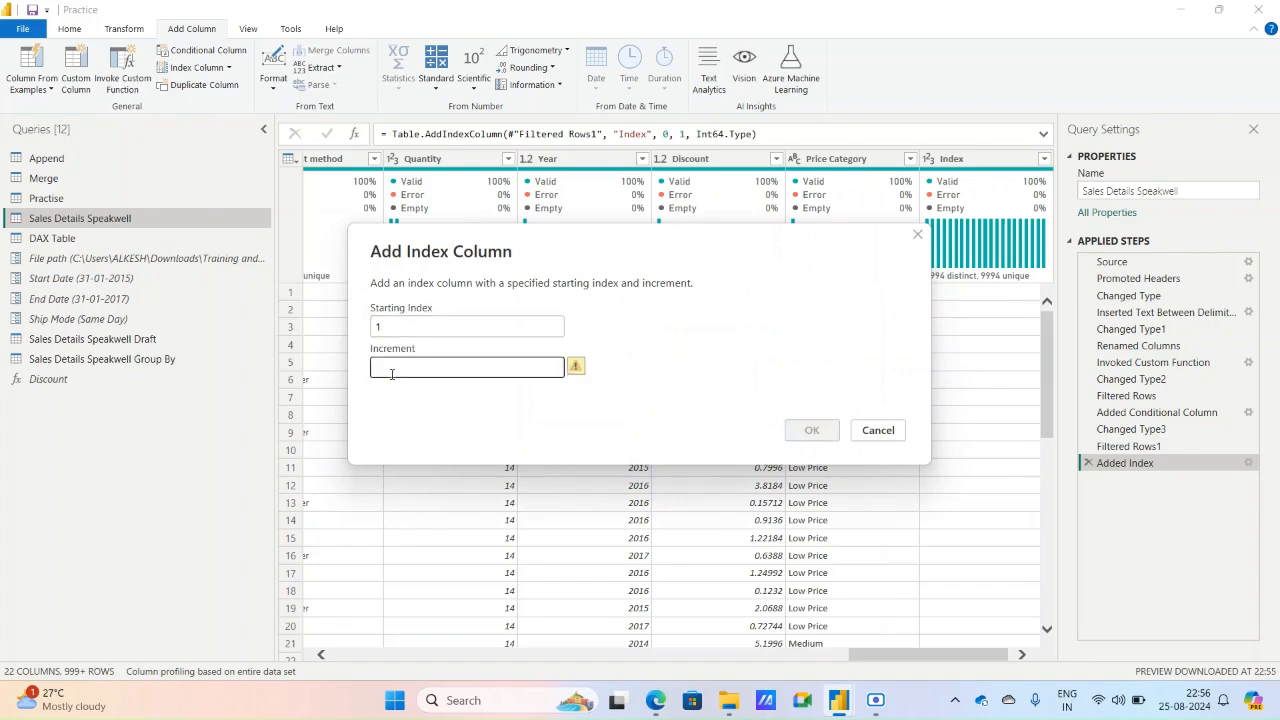
text(2)
click(812, 431)
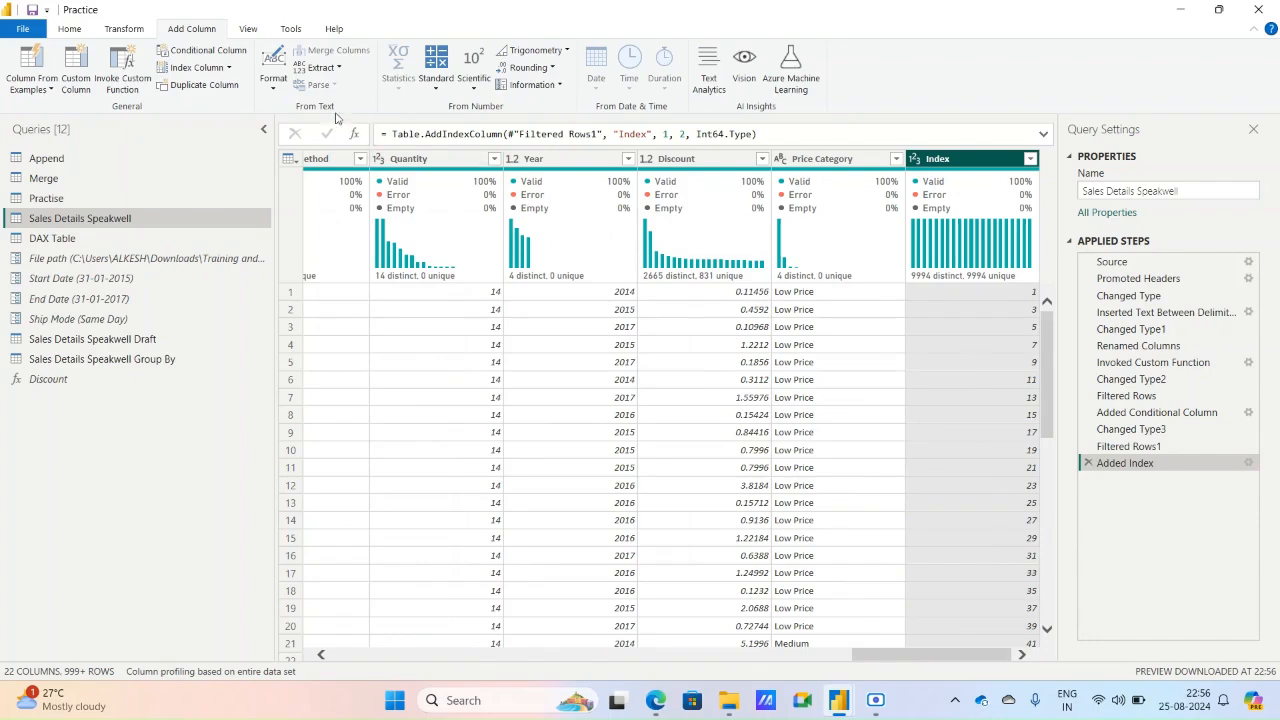
Duplicate the Index column and delete the resulting applied step.
click(221, 87)
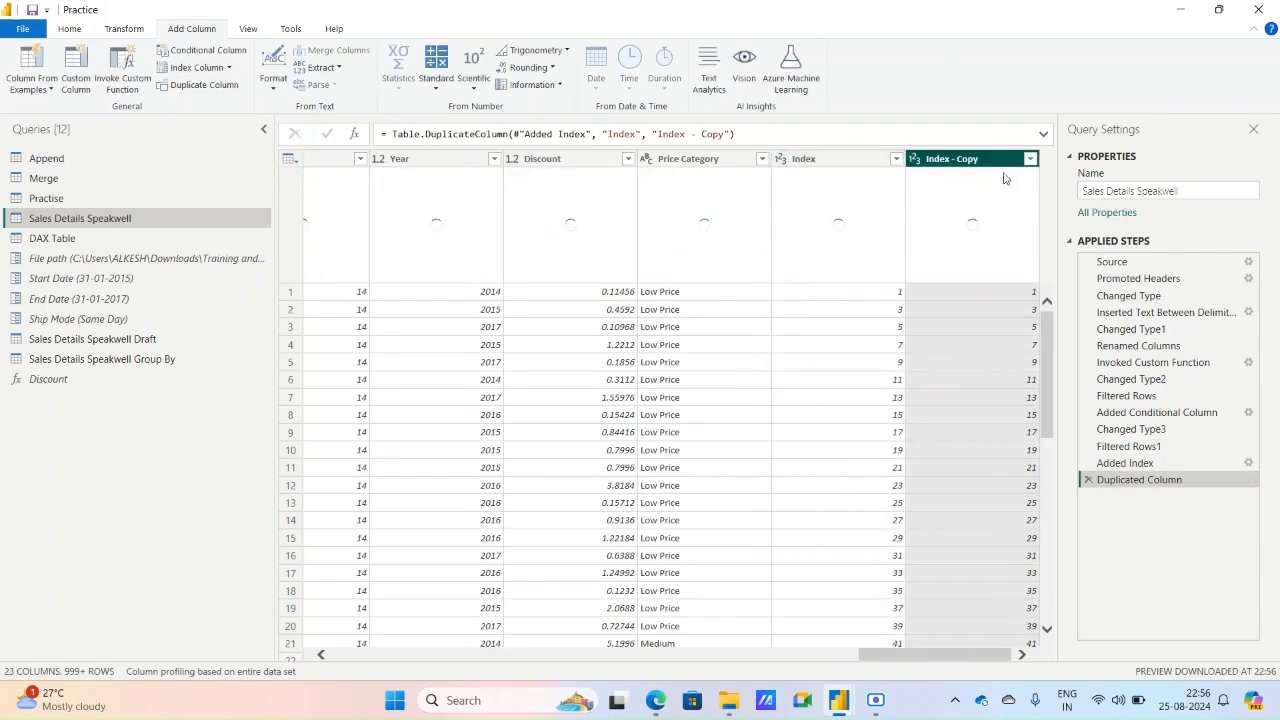
click(1088, 480)
Select the Discount through Index columns to check which Add Column commands are available, and return to Index alone.
click(710, 158)
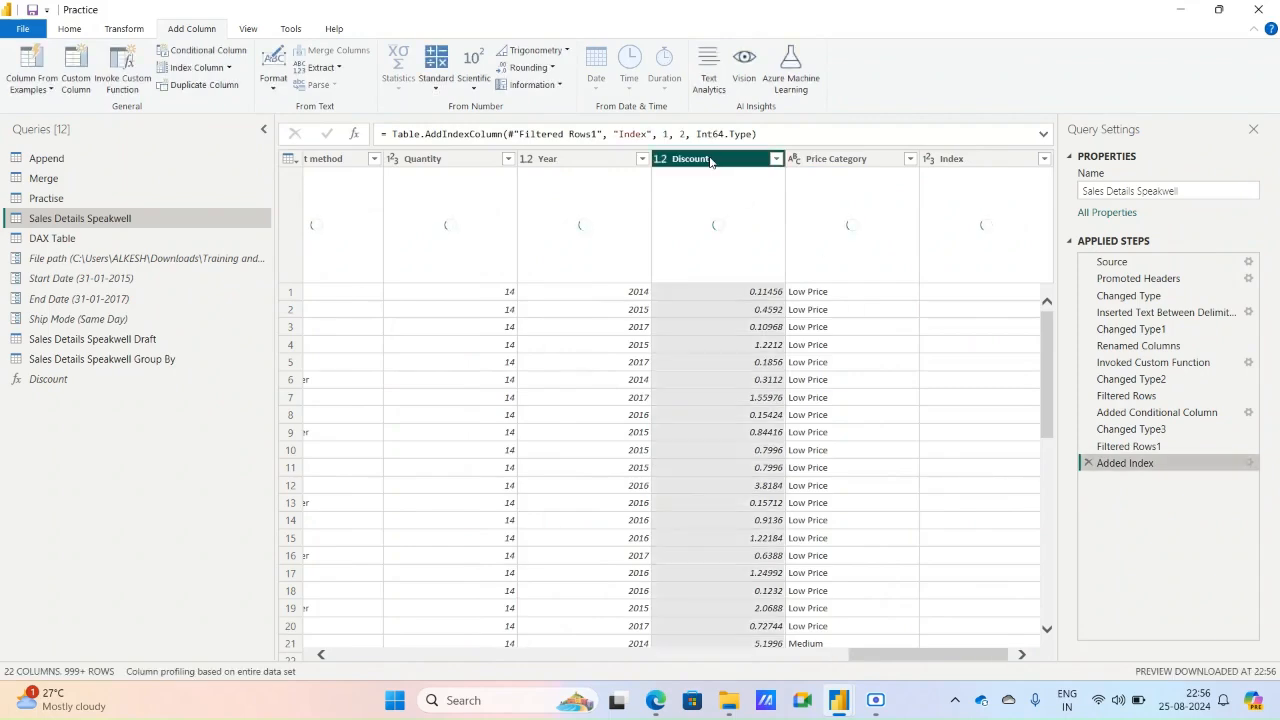
shift+click(963, 160)
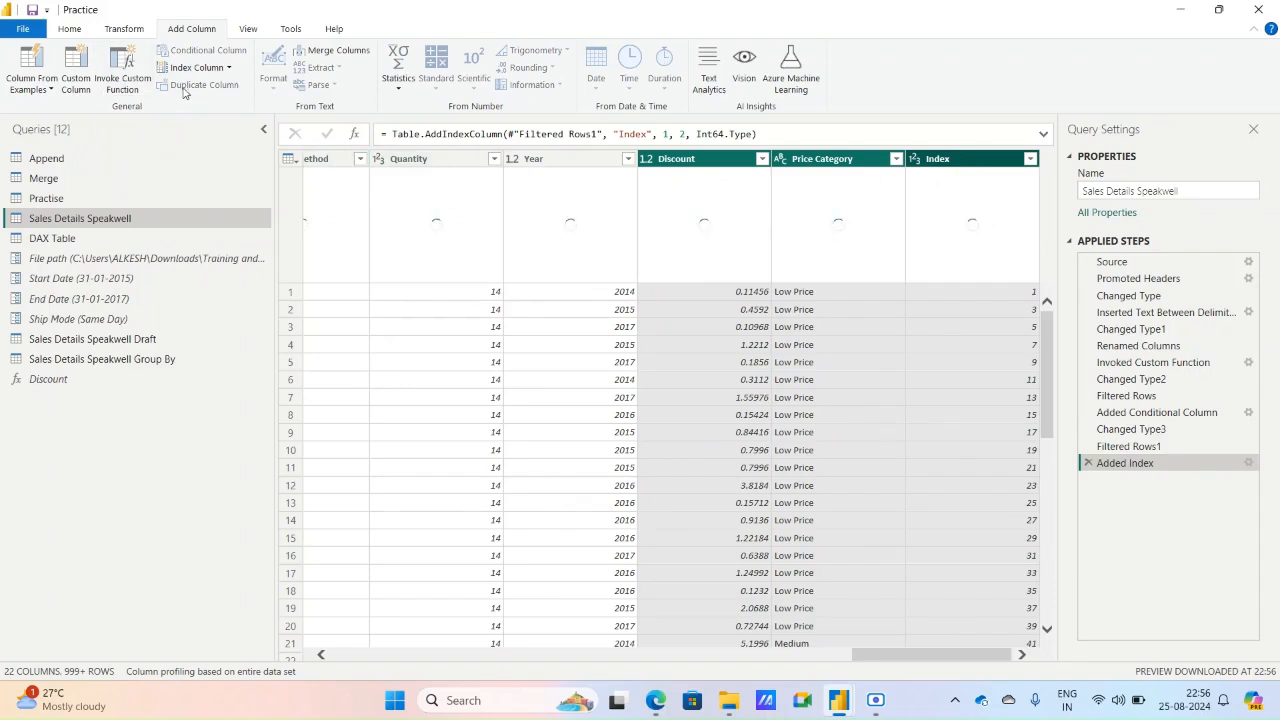
click(231, 70)
click(231, 70)
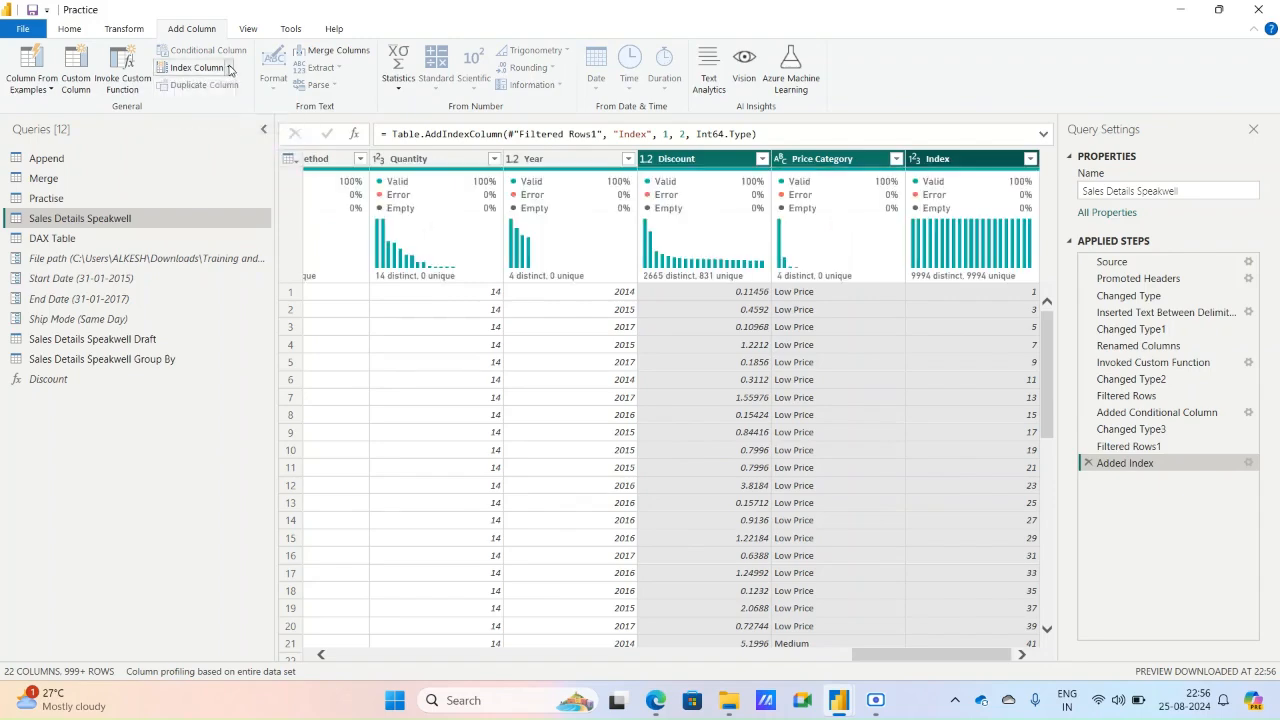
click(979, 159)
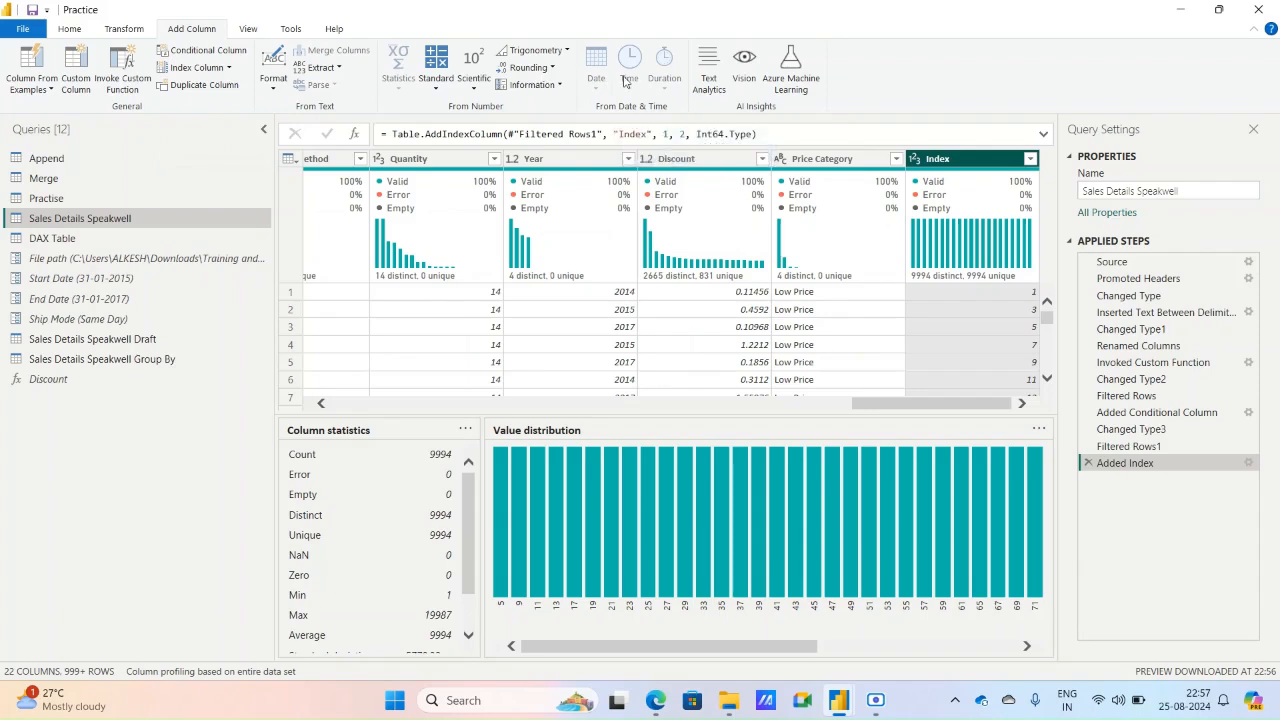
click(66, 29)
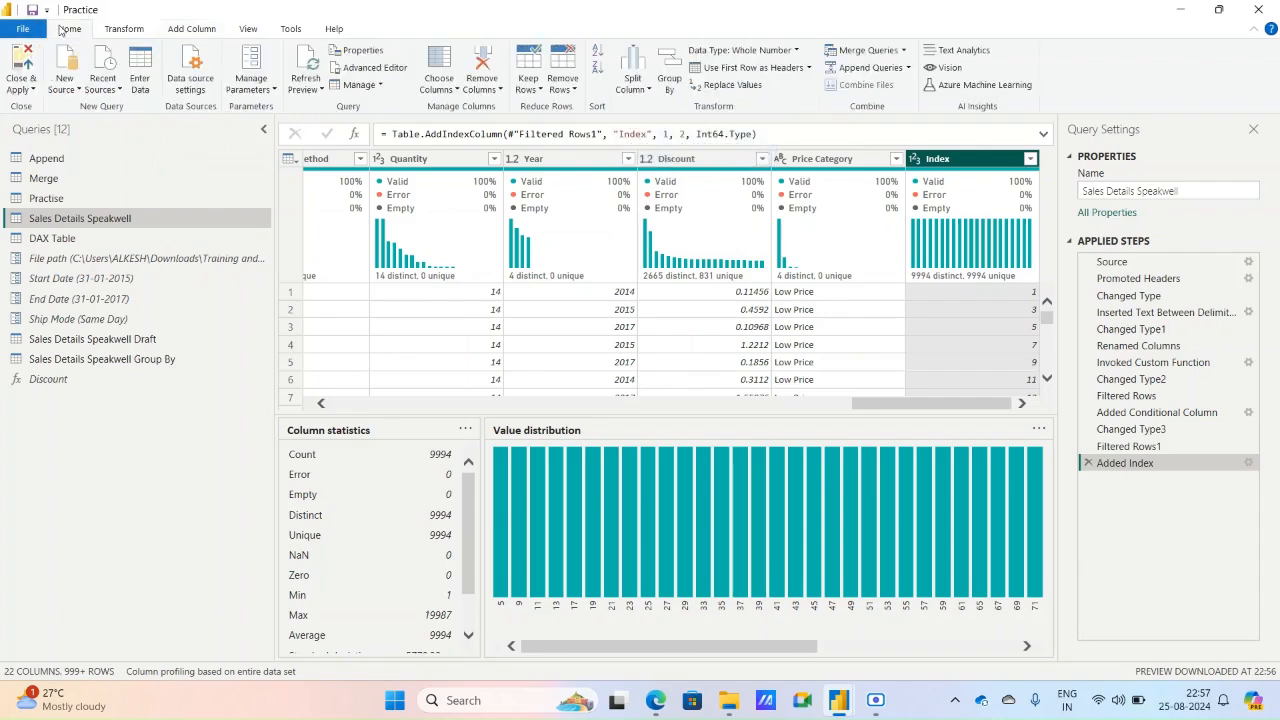
click(64, 82)
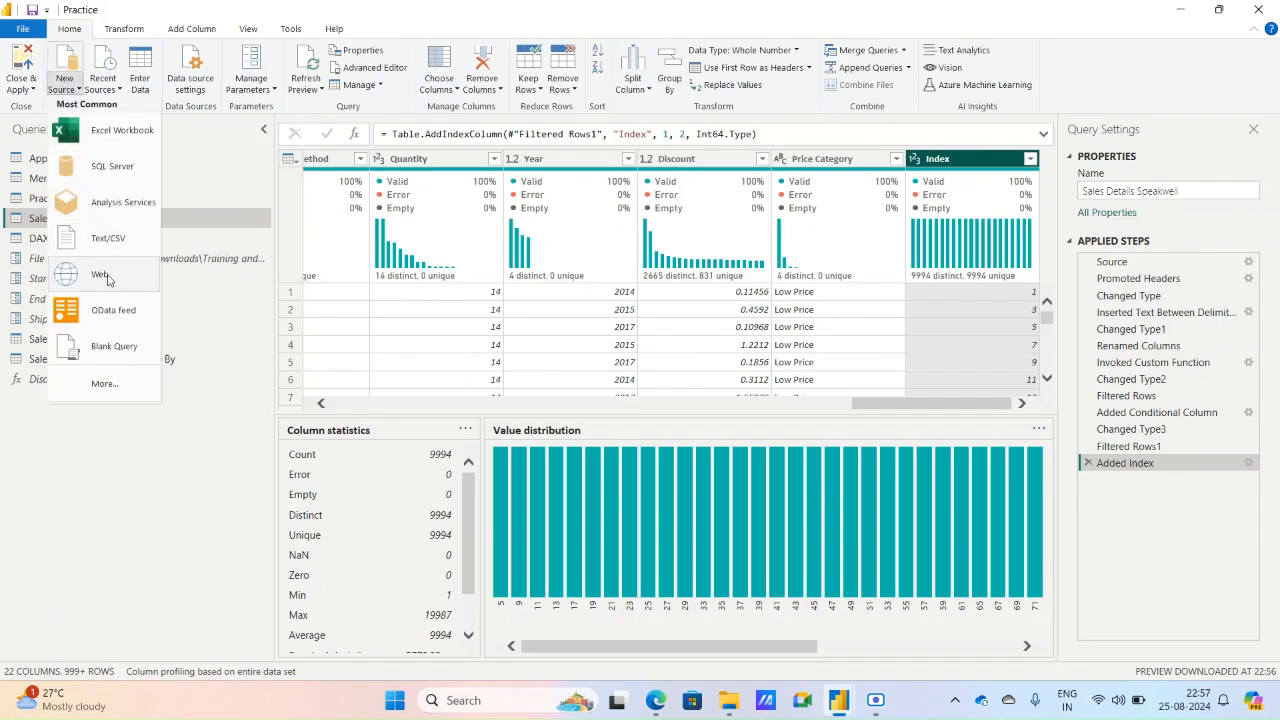
click(192, 30)
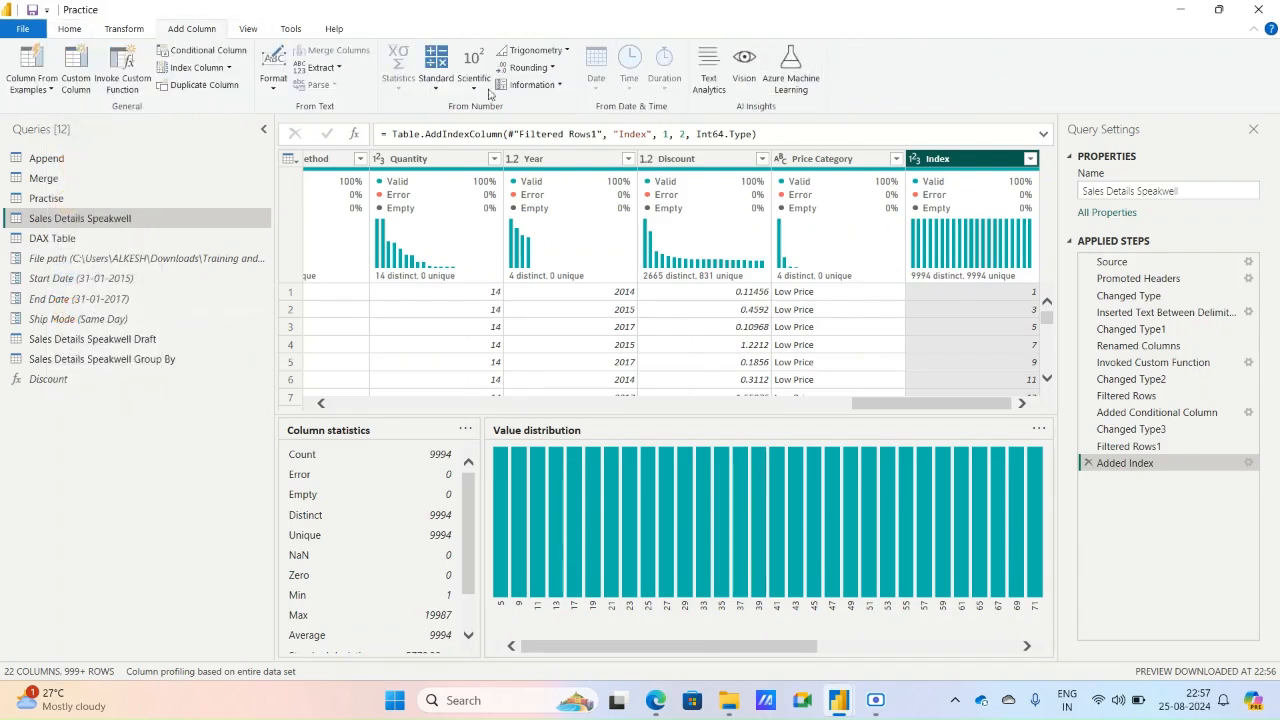
click(69, 29)
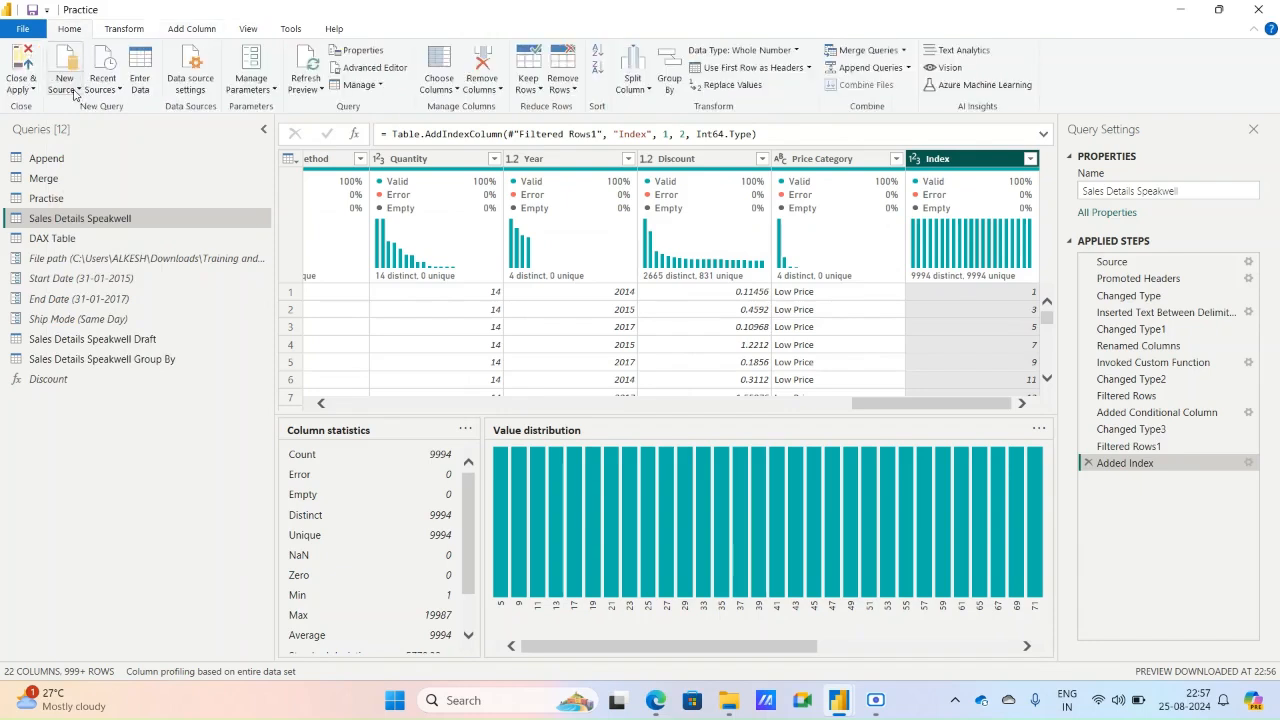
Switch to Microsoft Edge, load the Google home page and open Google Sheets from its apps list.
mouse_move(668, 692)
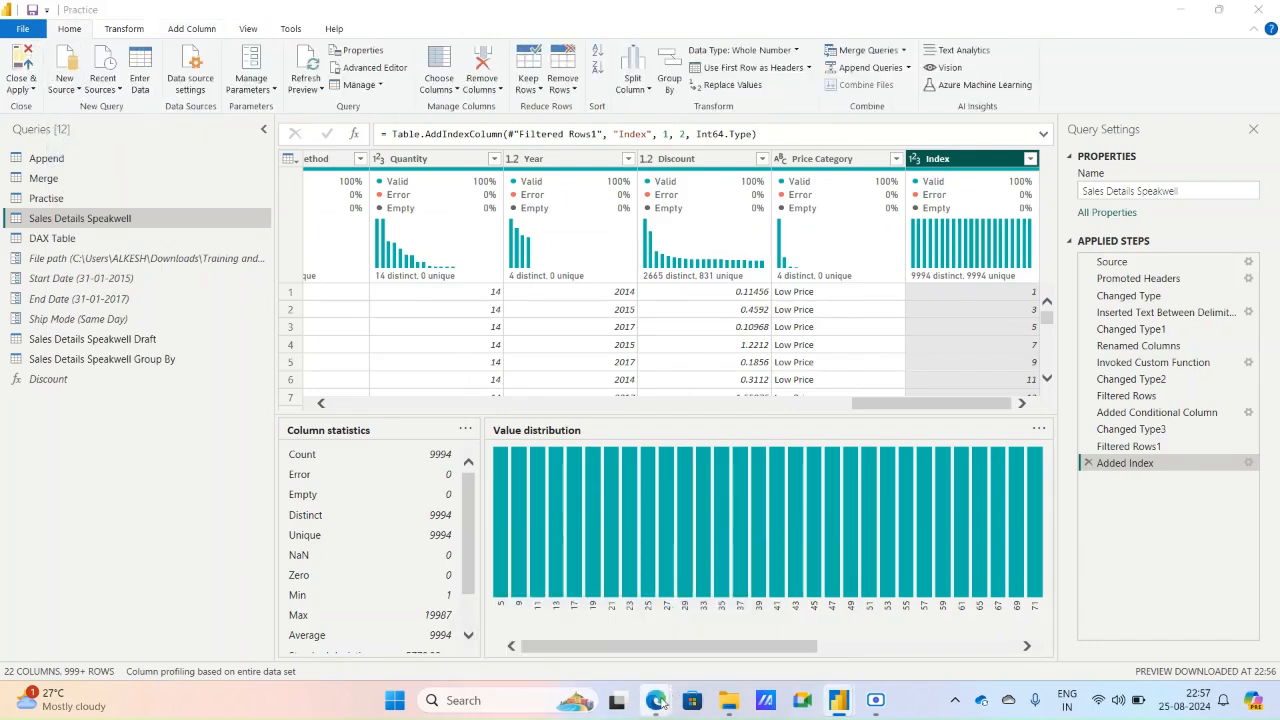
click(555, 585)
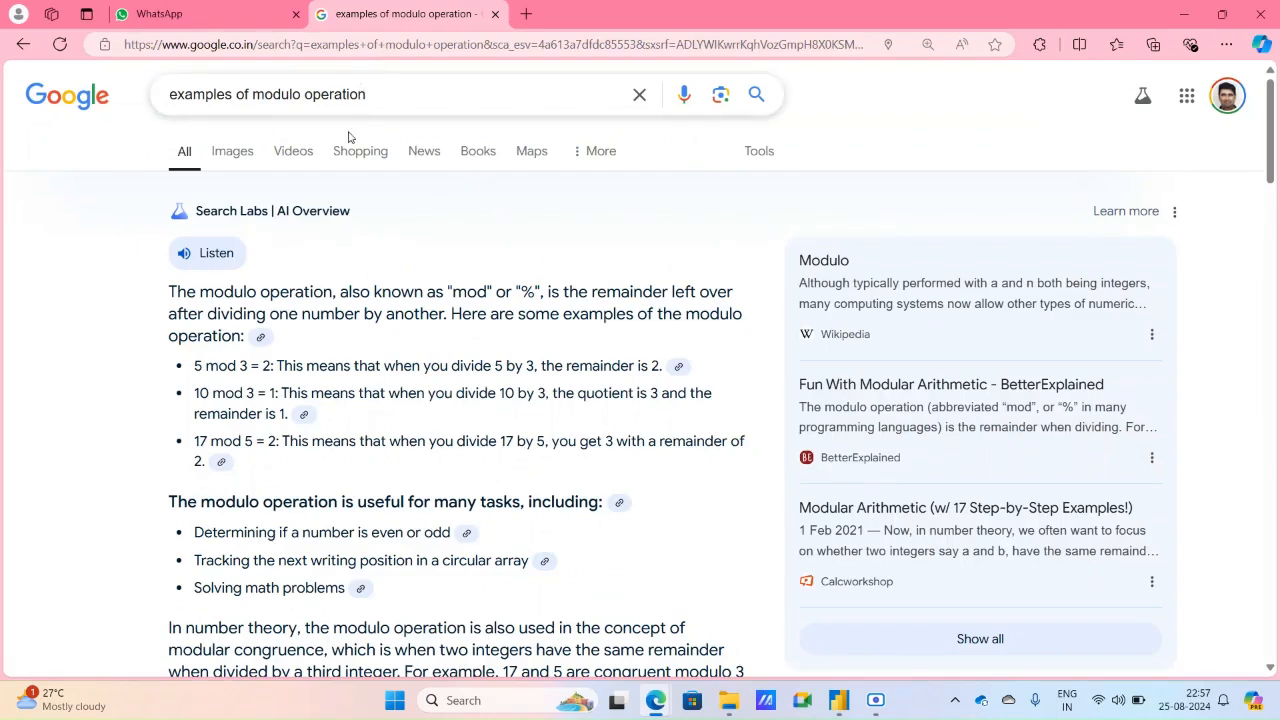
click(269, 52)
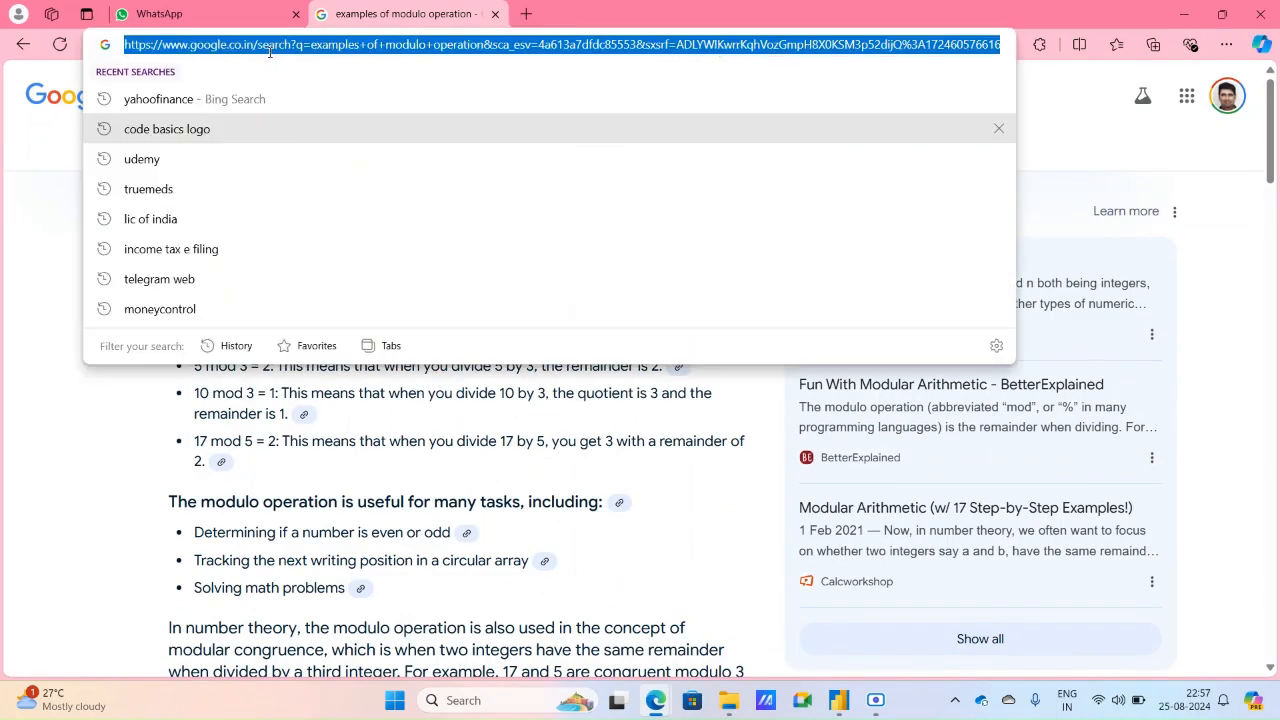
text(go)
key(Return)
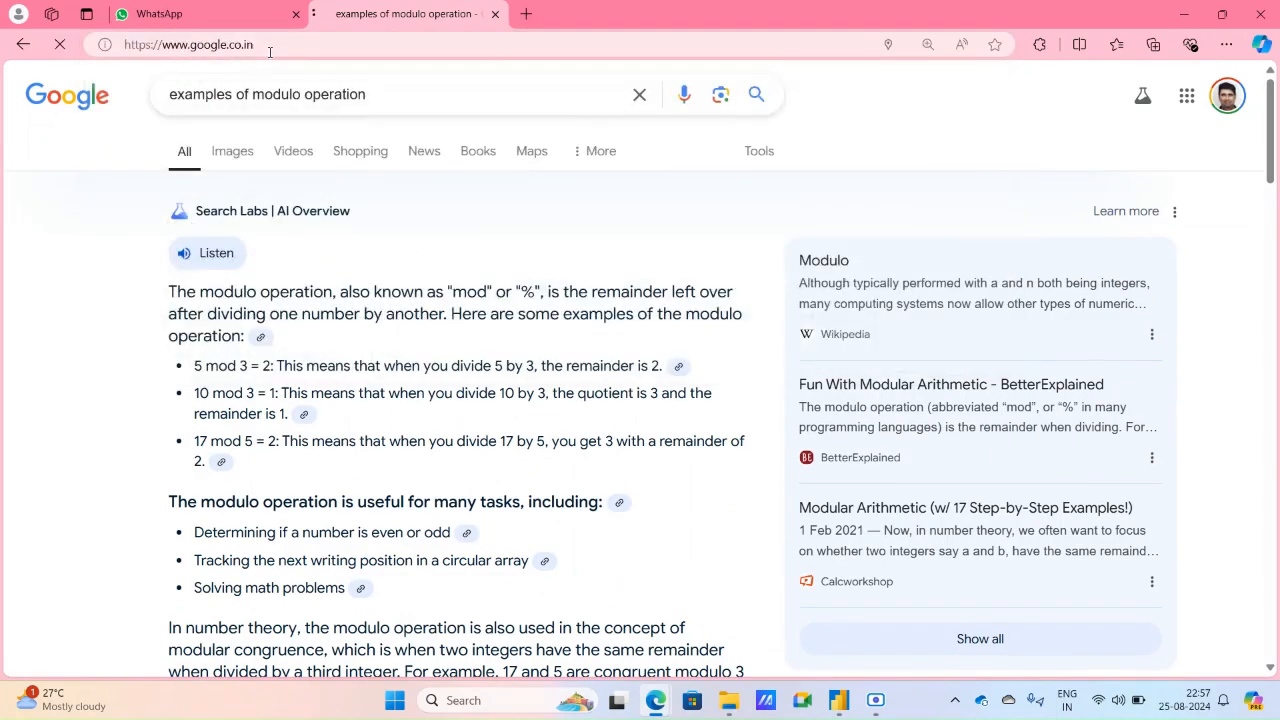
click(1201, 88)
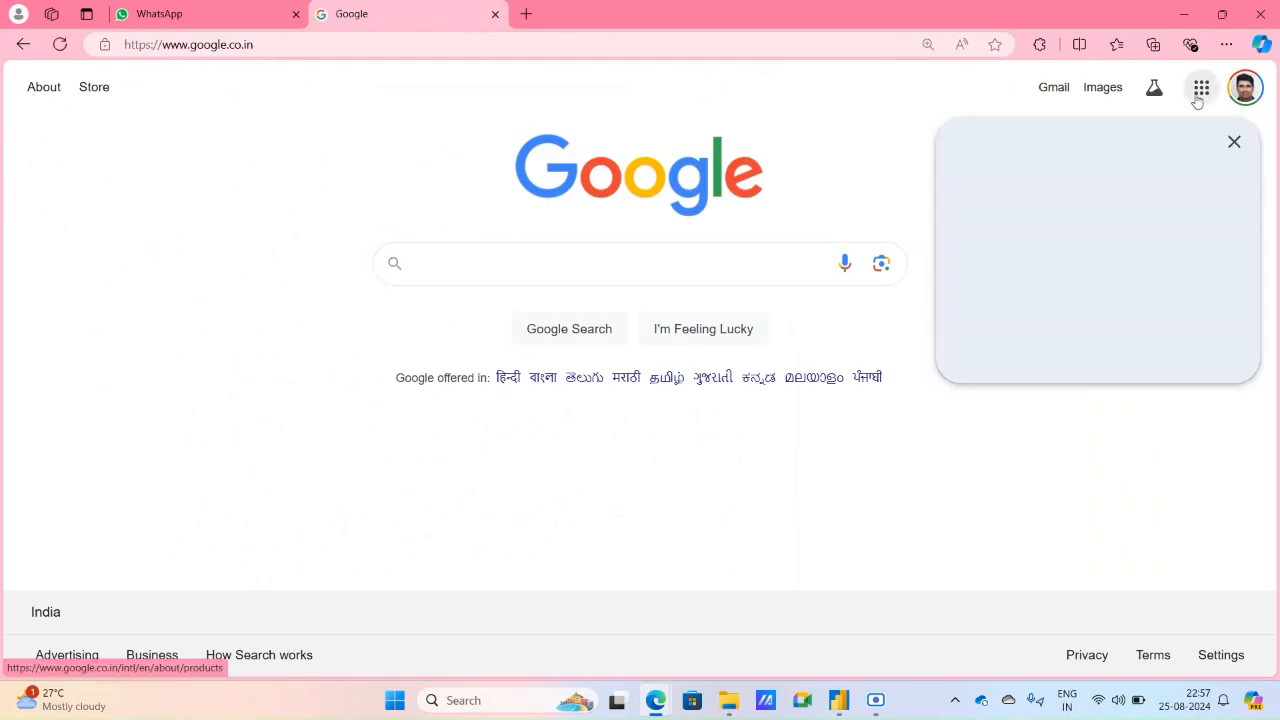
scroll(1153, 380, down, 3)
scroll(1154, 376, up, 1)
click(1190, 506)
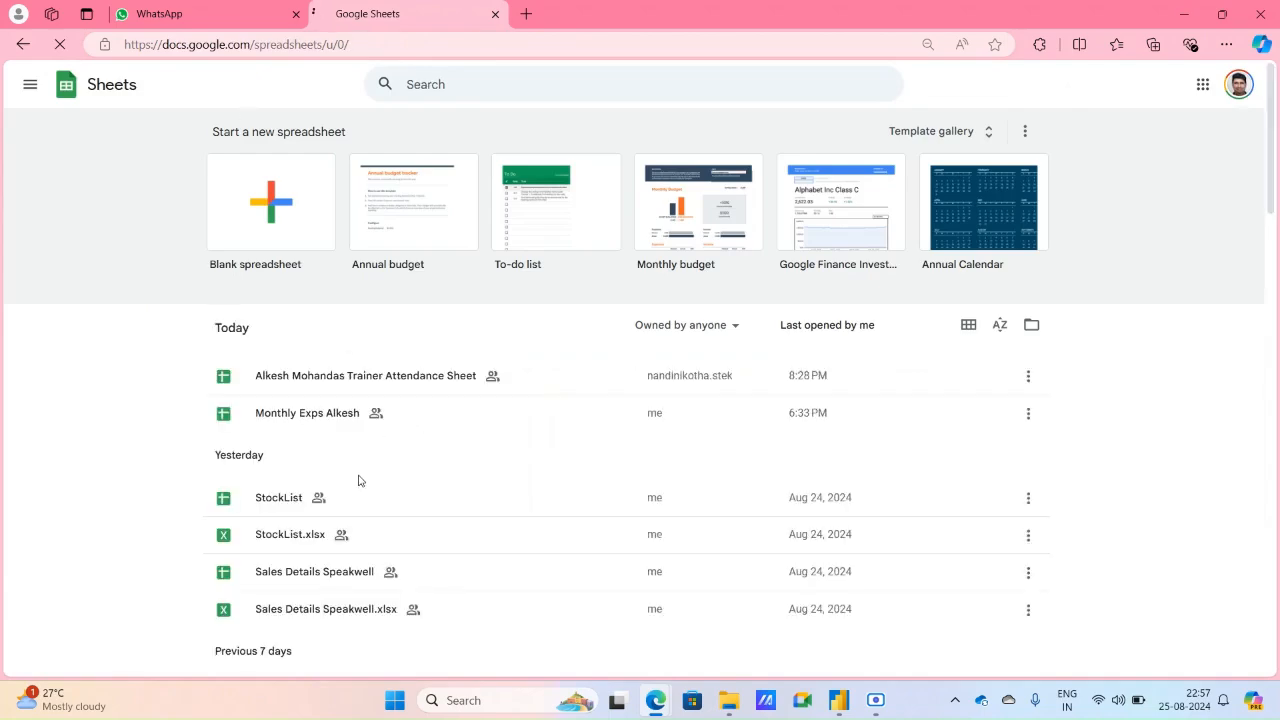
Open the DateData spreadsheet and select the first Delivery value in cell D2.
scroll(359, 481, down, 5)
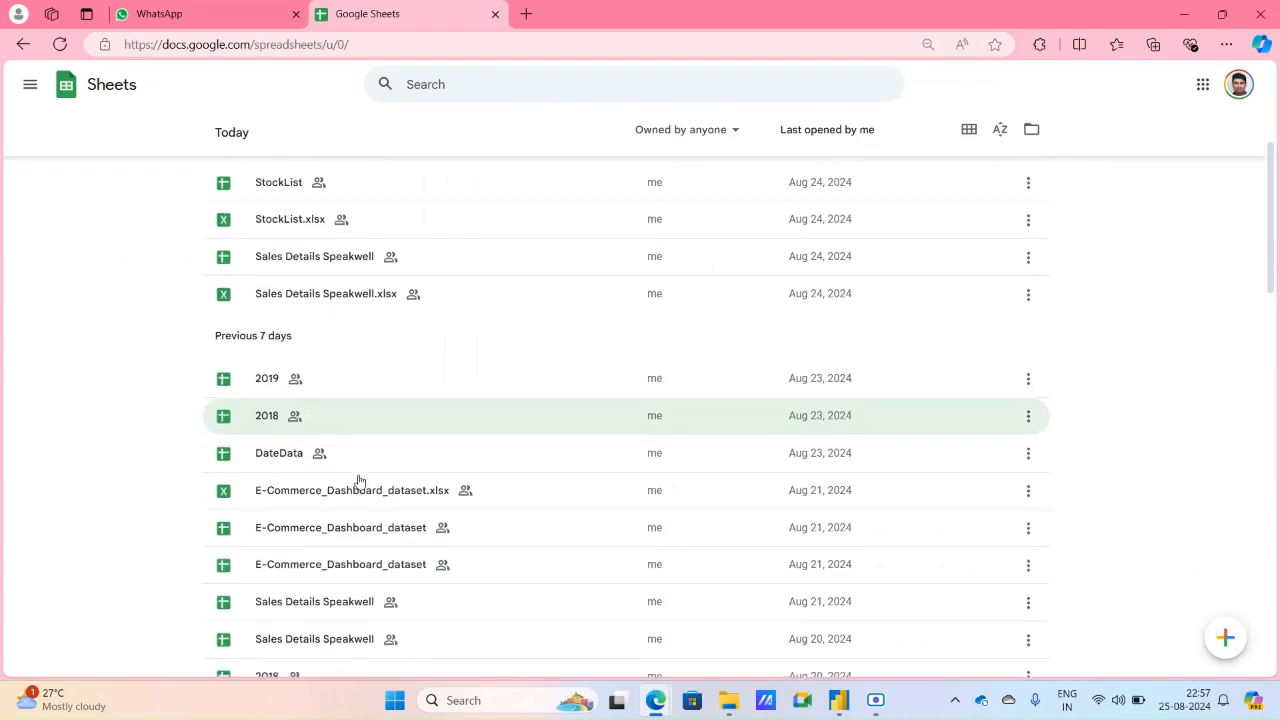
click(286, 442)
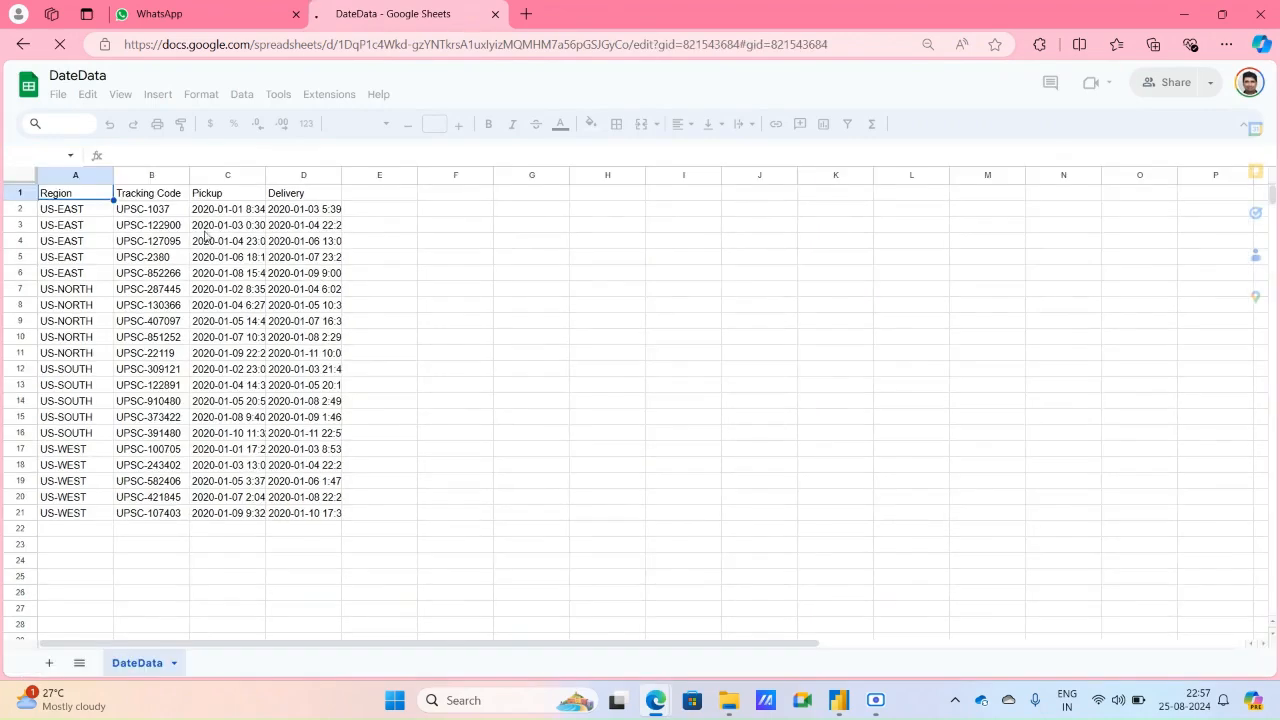
click(283, 212)
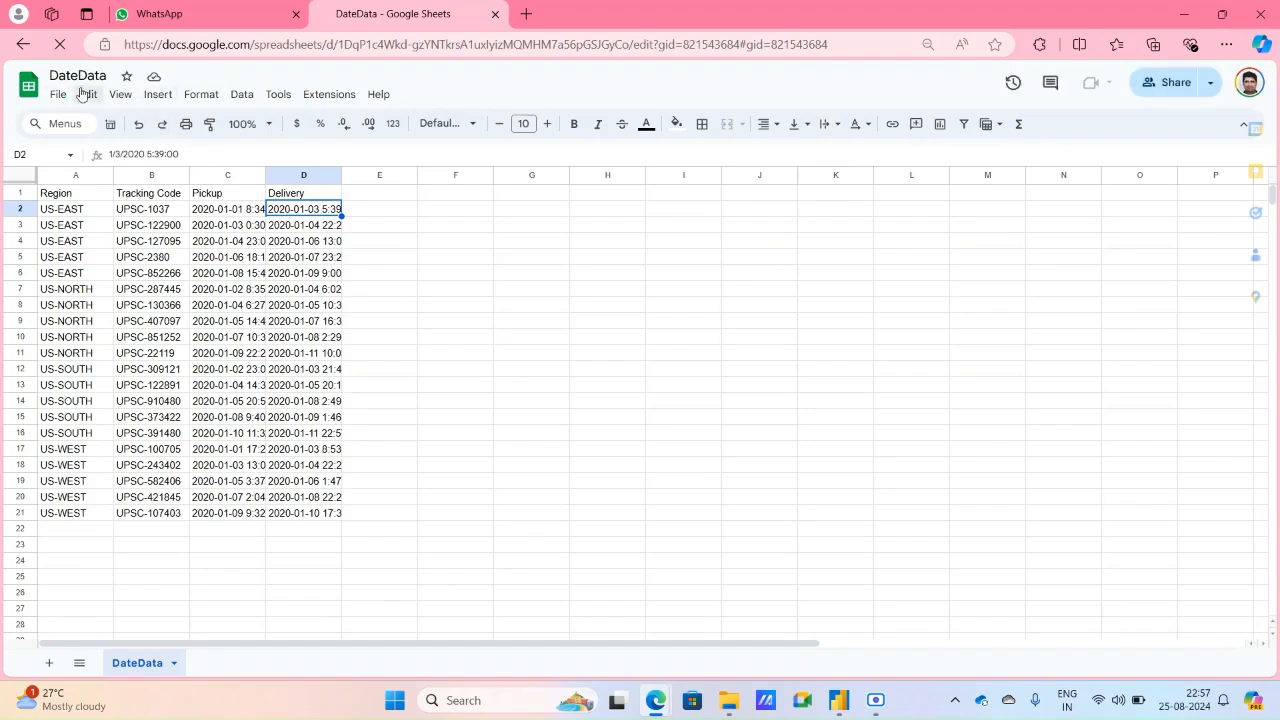
Open the DateData spreadsheet's Publish to the web settings, copy the published web page link for the entire document and close them.
click(241, 96)
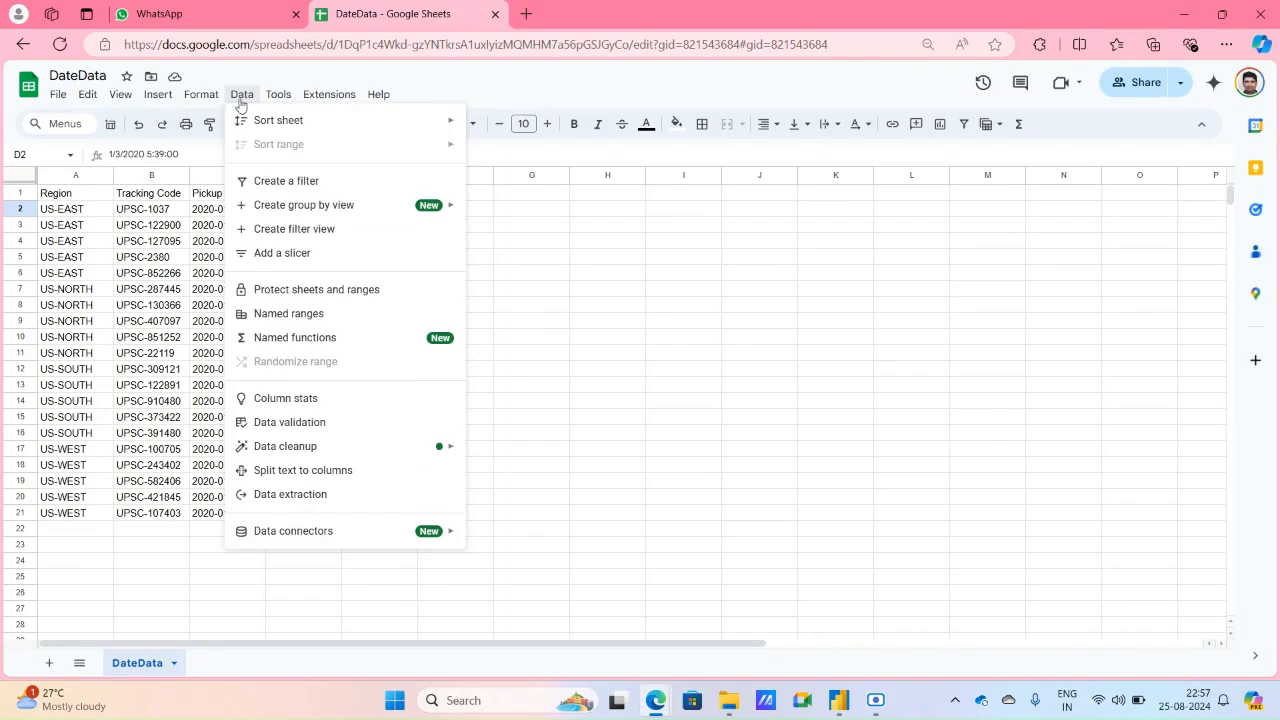
mouse_move(277, 101)
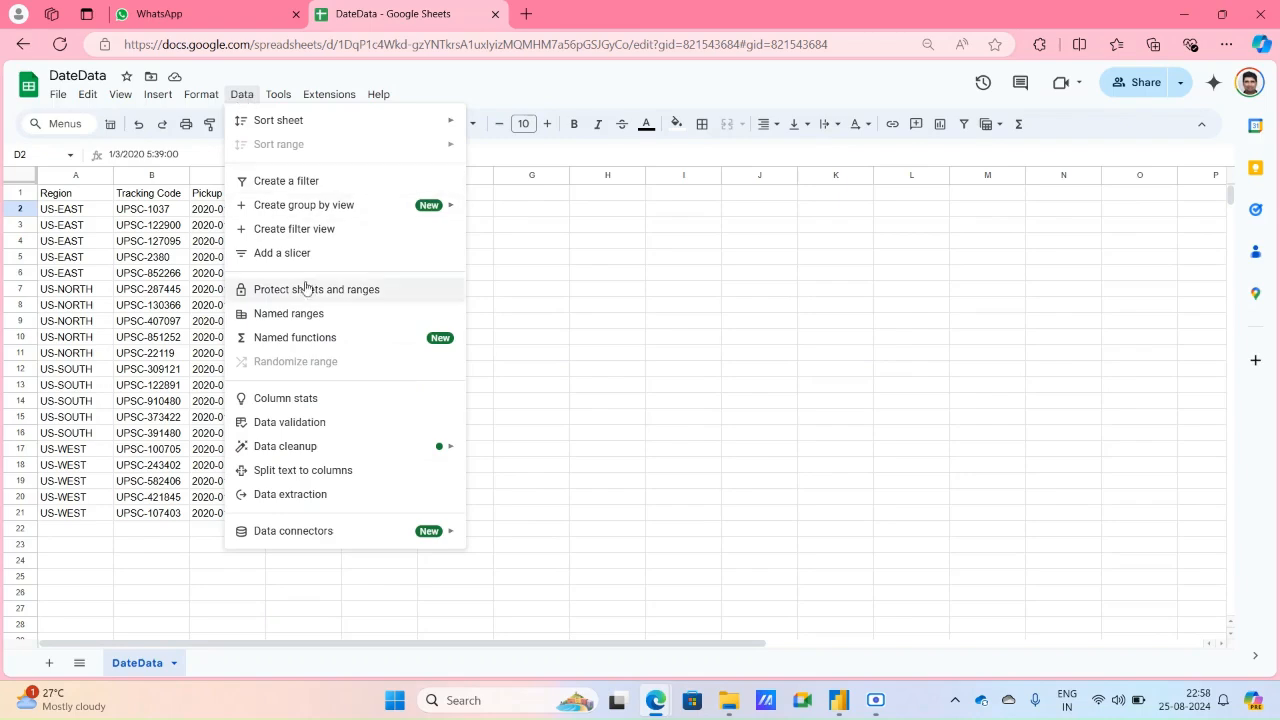
mouse_move(143, 95)
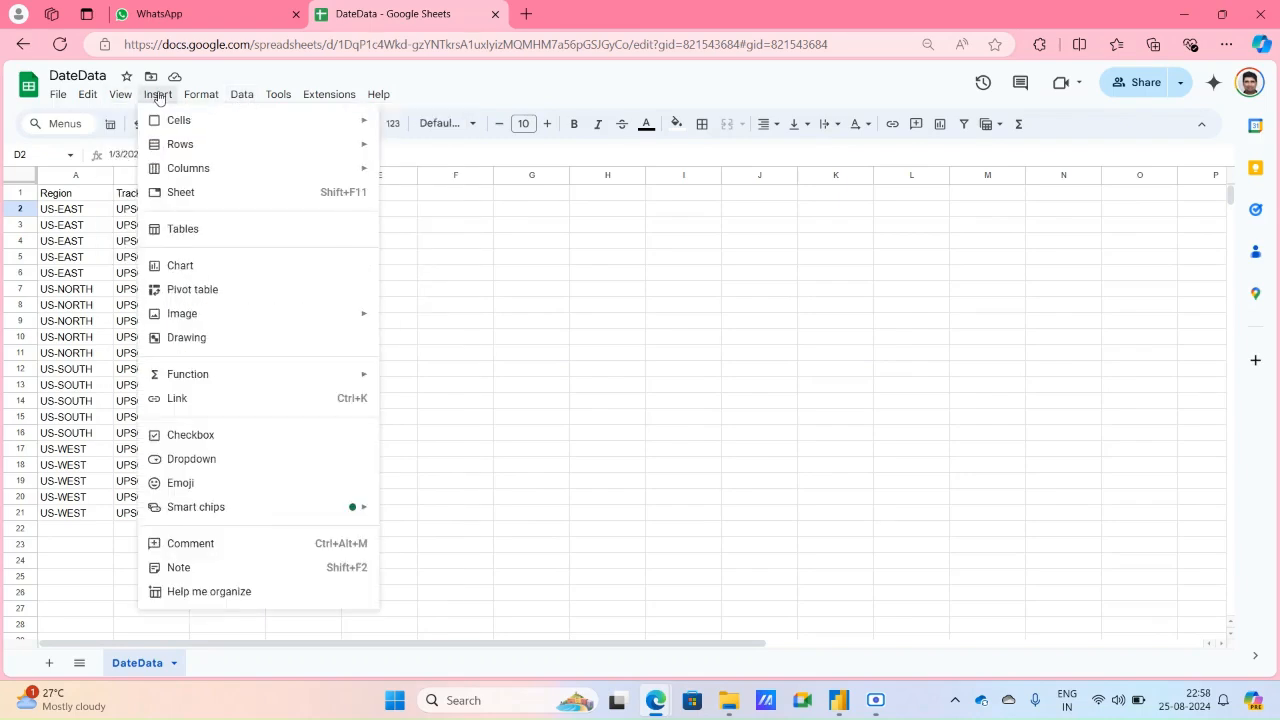
mouse_move(58, 94)
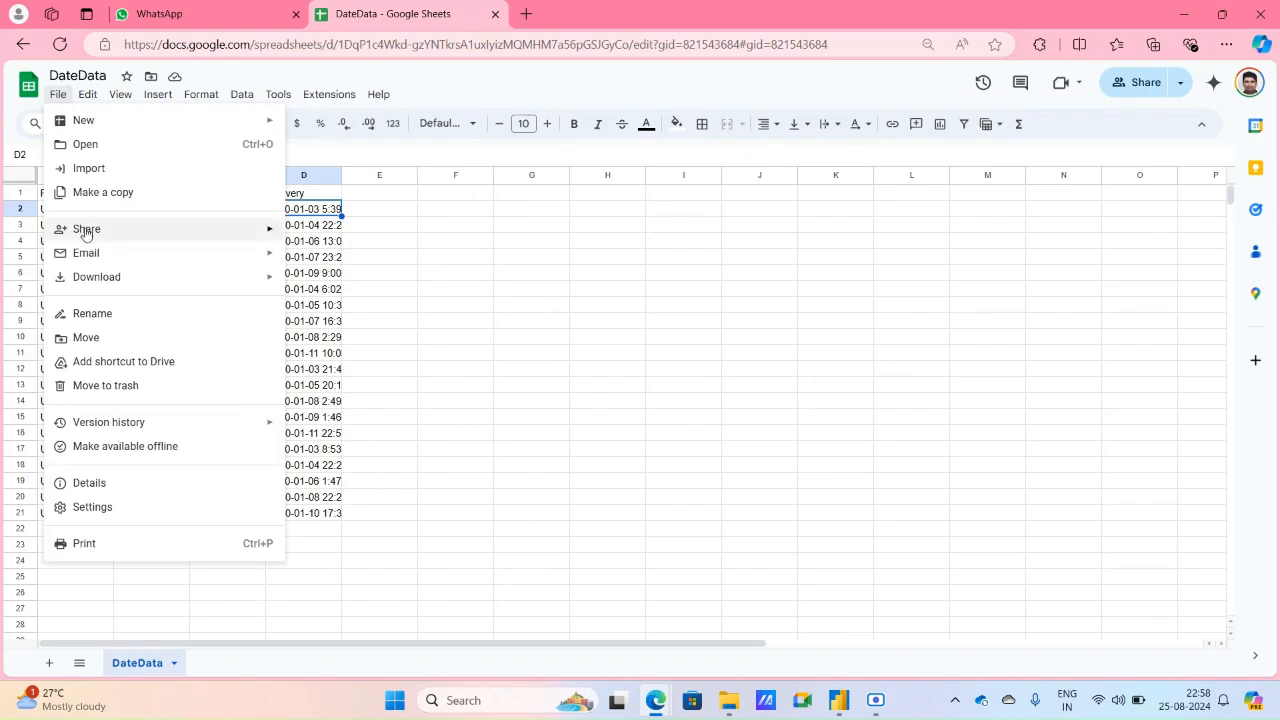
mouse_move(87, 233)
click(361, 258)
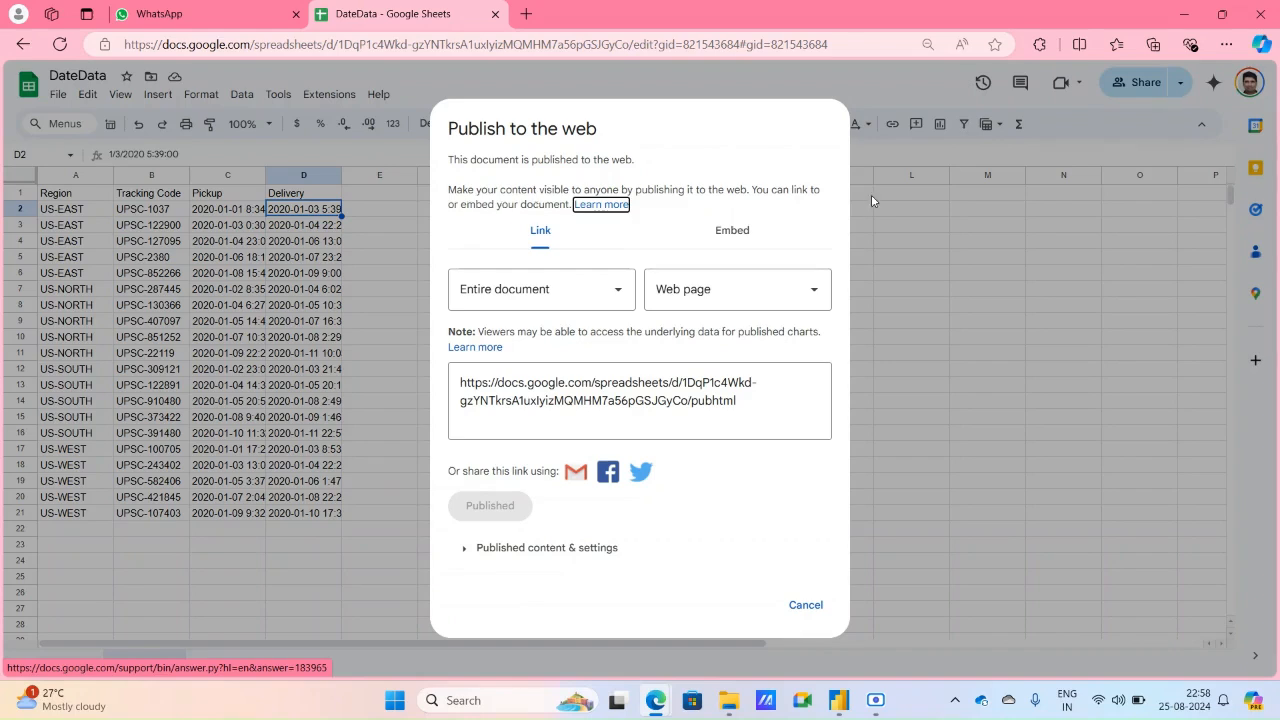
click(461, 382)
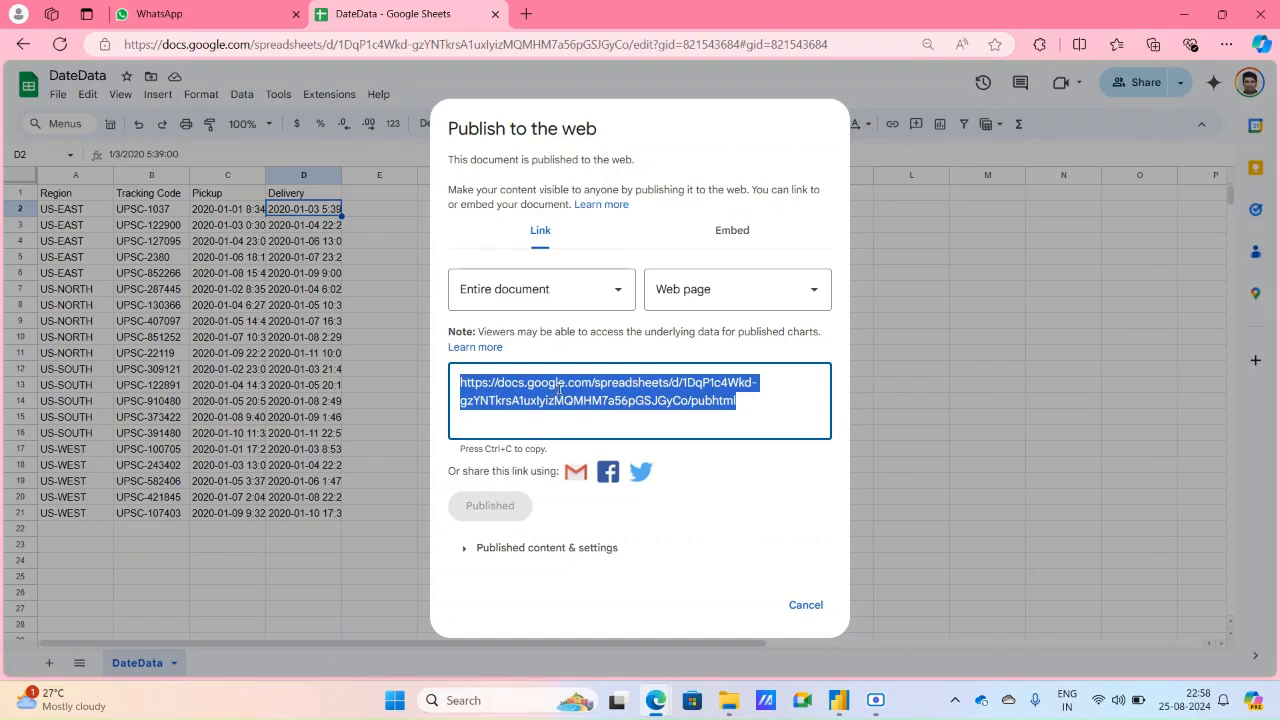
right_click(561, 385)
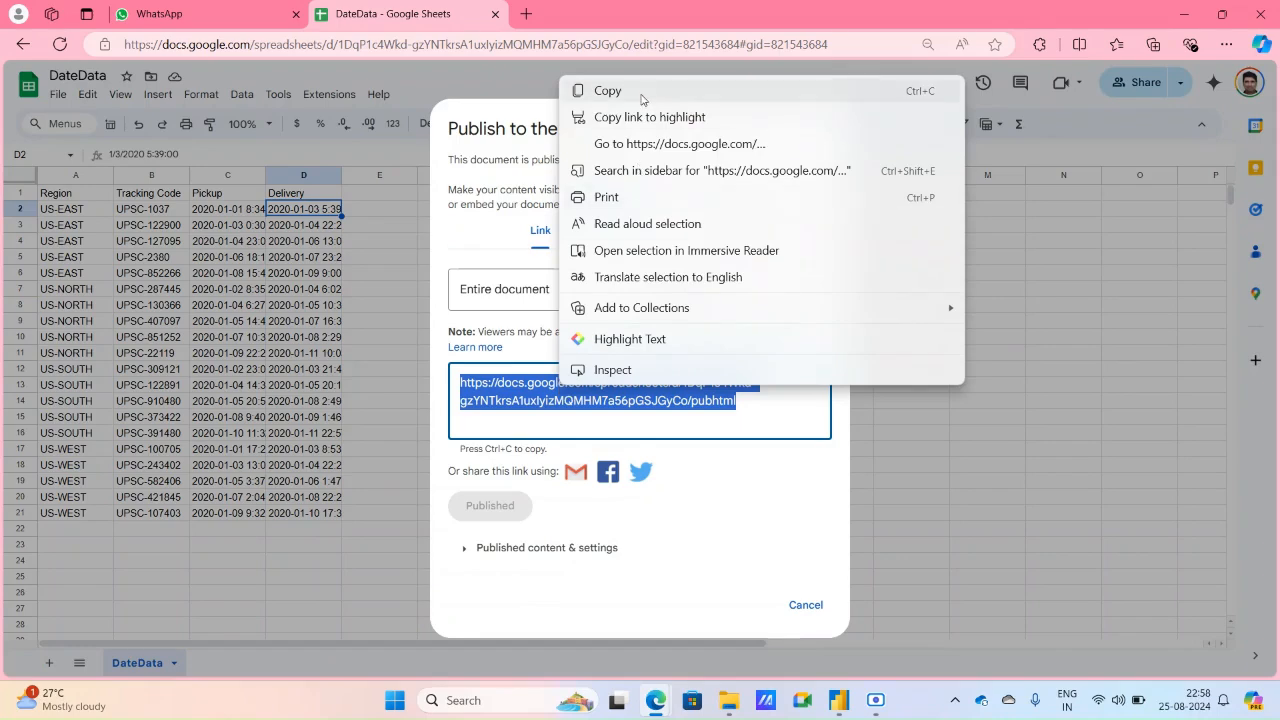
click(641, 91)
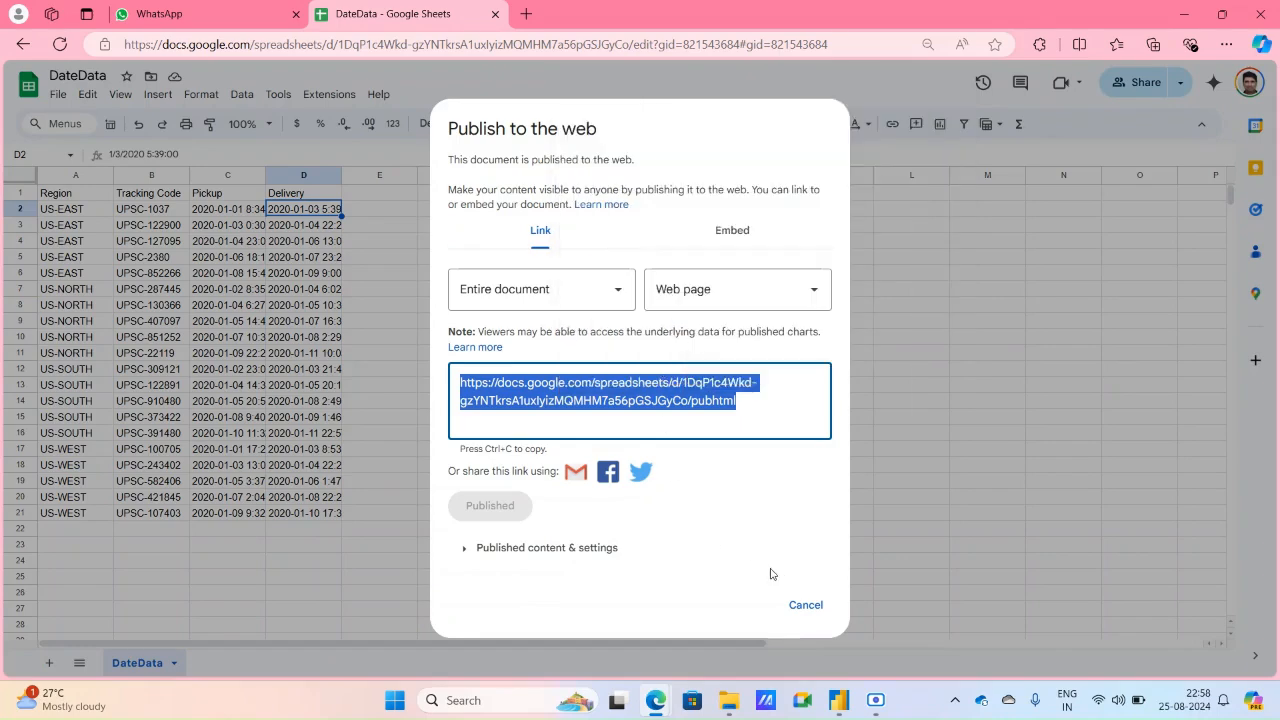
click(806, 606)
Switch to the Power Query Editor and connect to a new Web source using the copied DateData link.
mouse_move(842, 706)
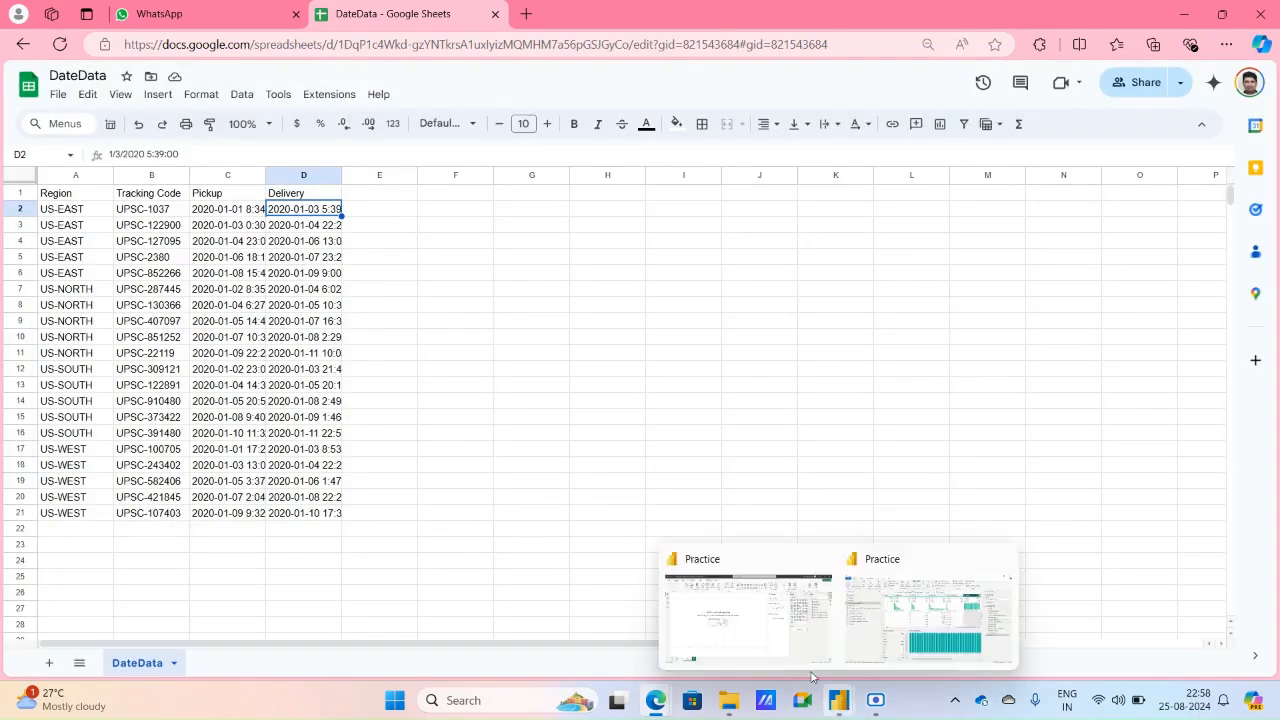
click(845, 705)
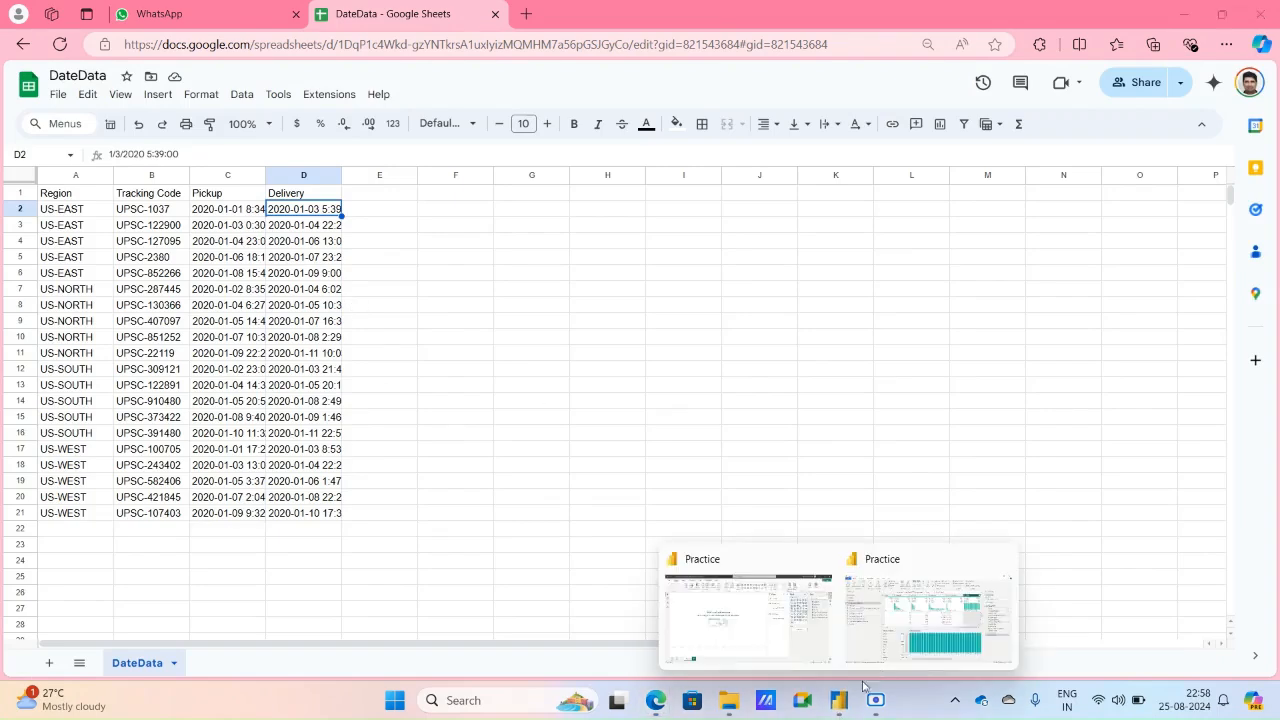
click(900, 640)
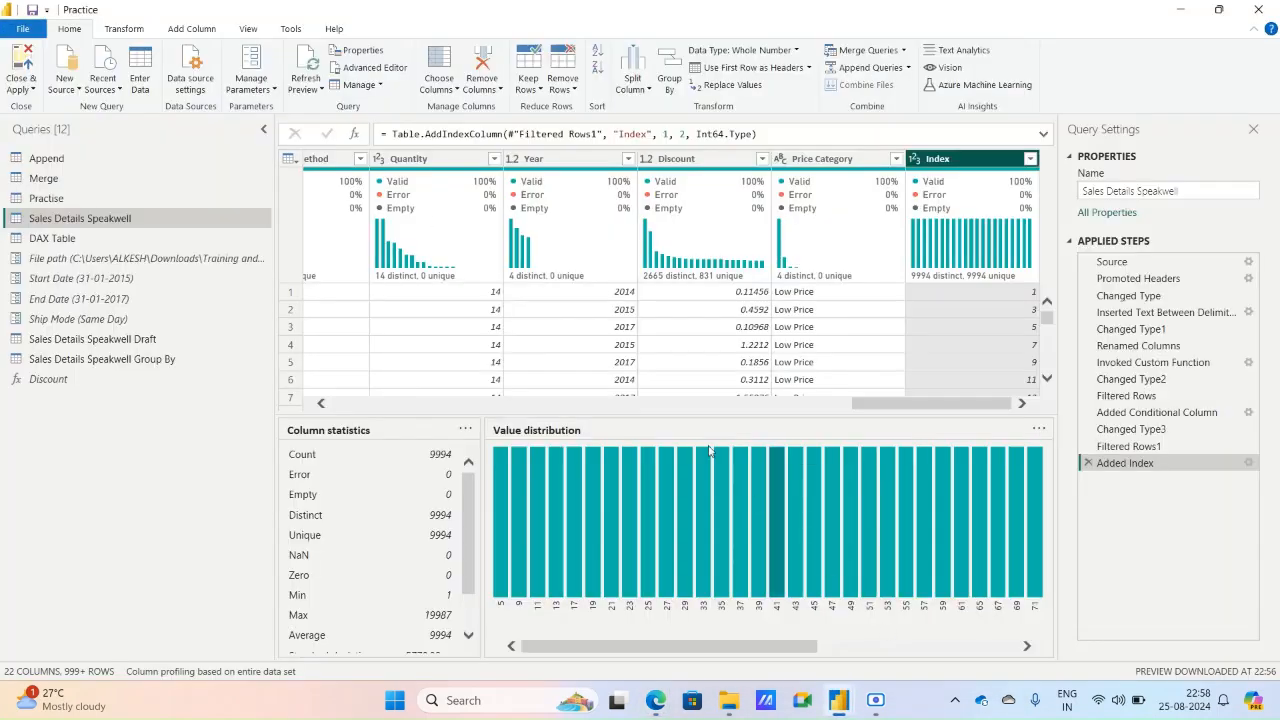
click(77, 89)
click(98, 271)
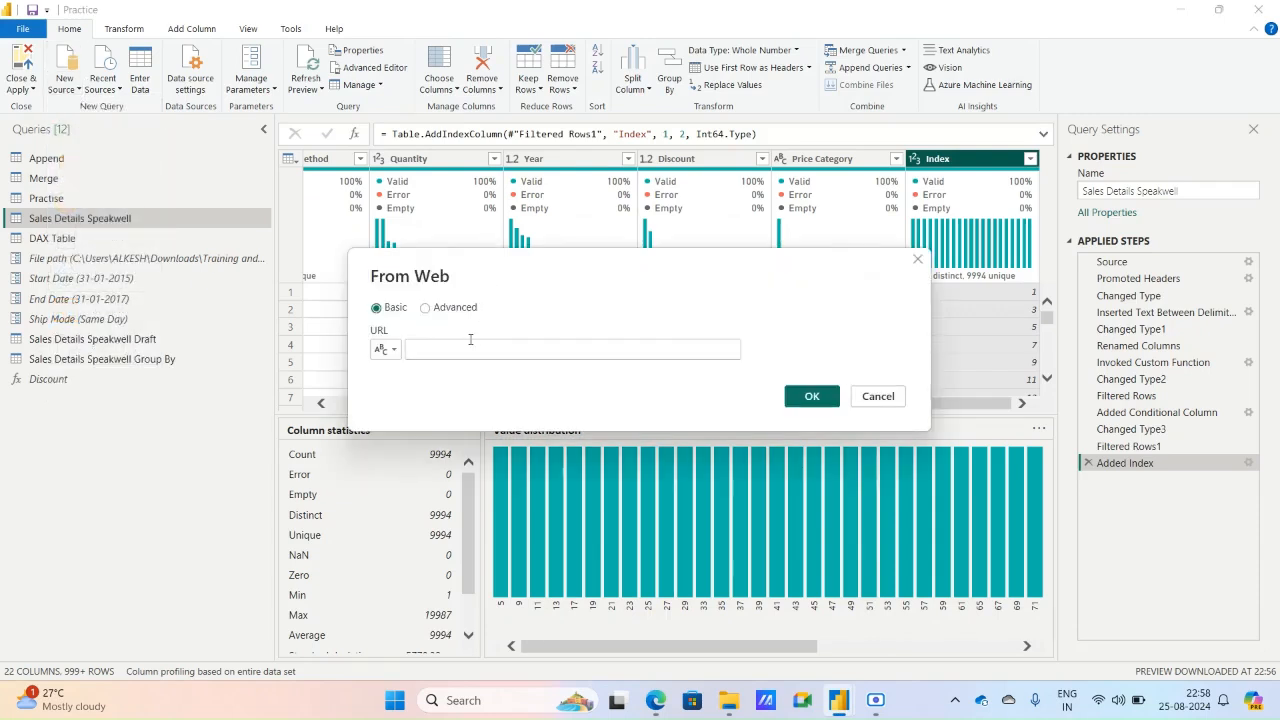
key(ctrl+v)
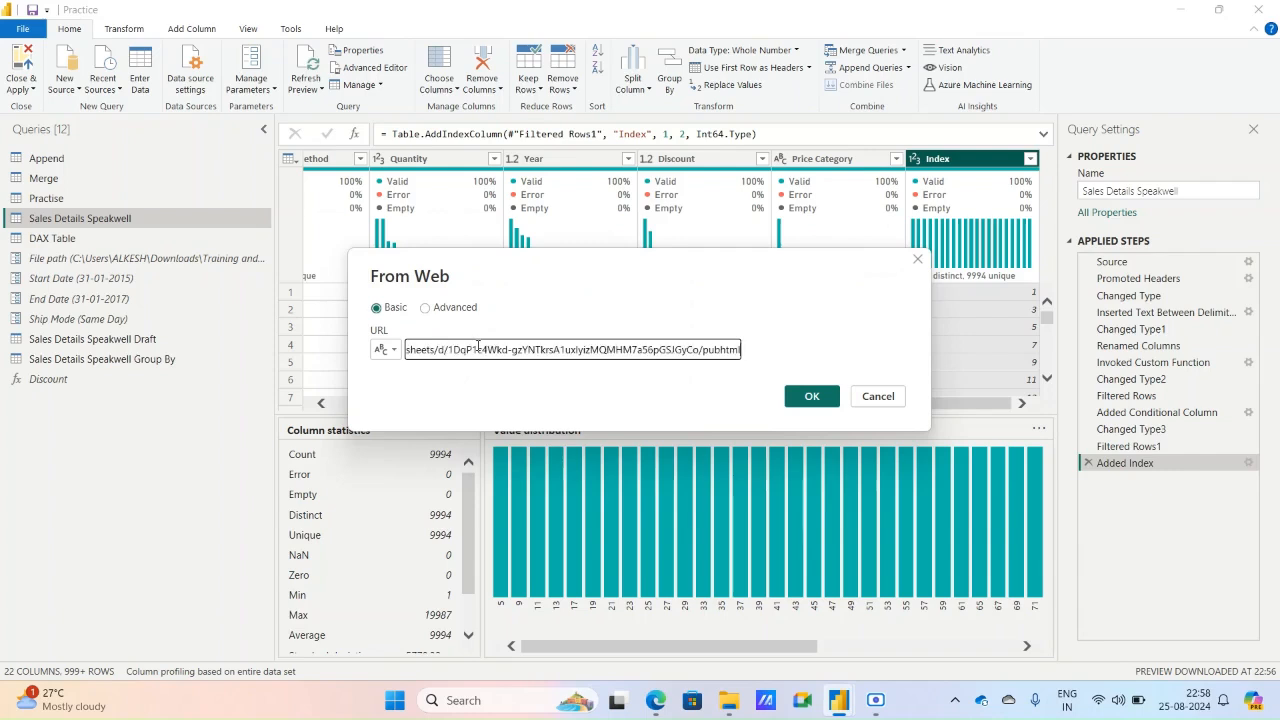
click(811, 396)
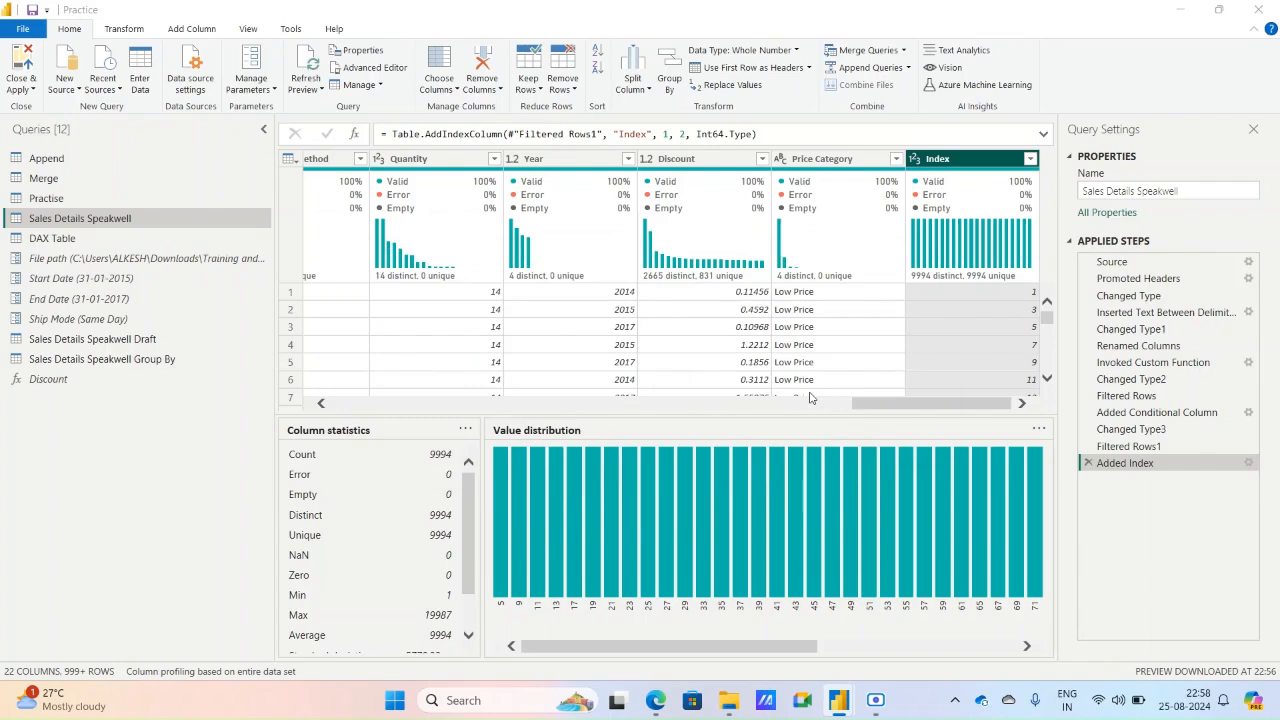
click(810, 393)
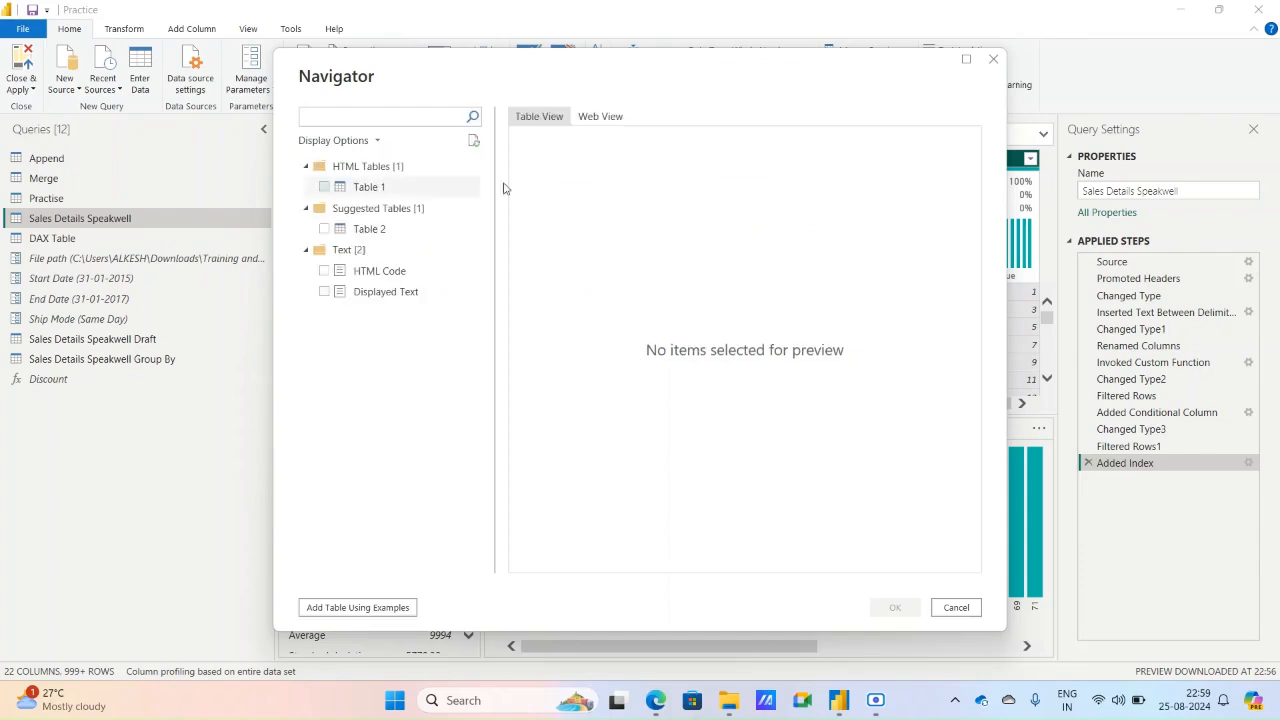
Preview the tables found in the web source and load Table 1 as a new query.
click(581, 118)
click(538, 117)
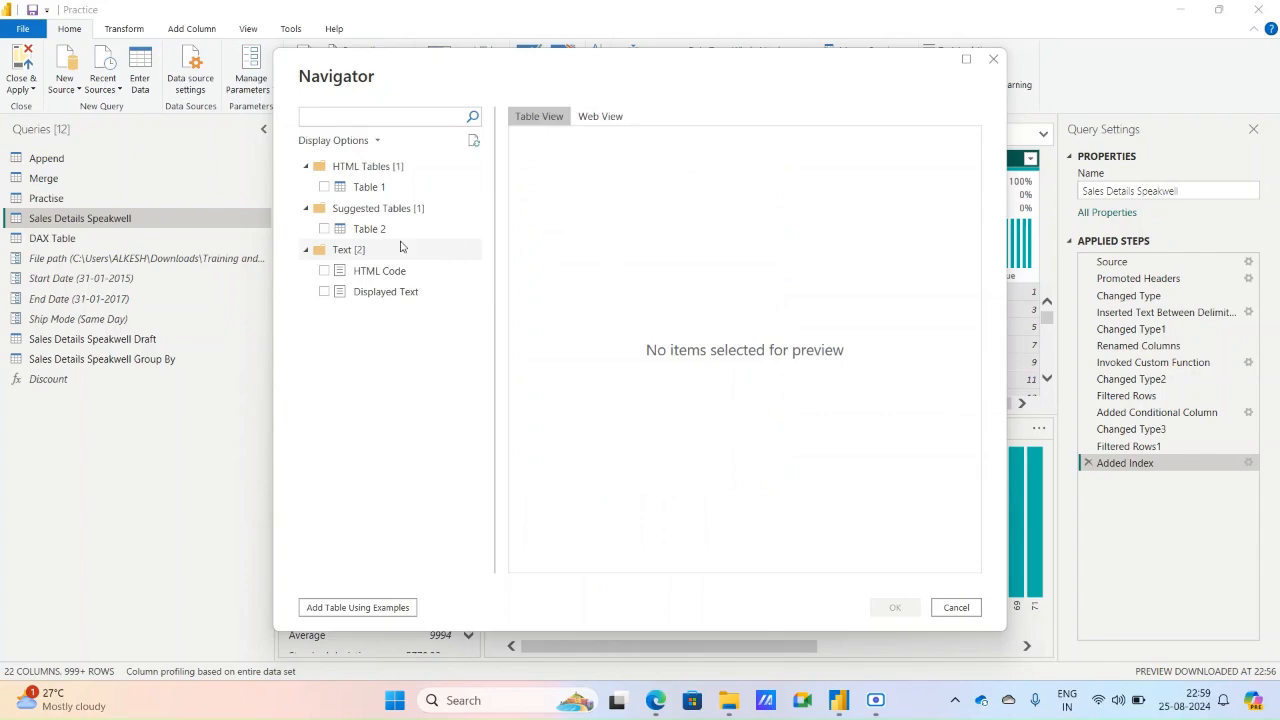
click(366, 188)
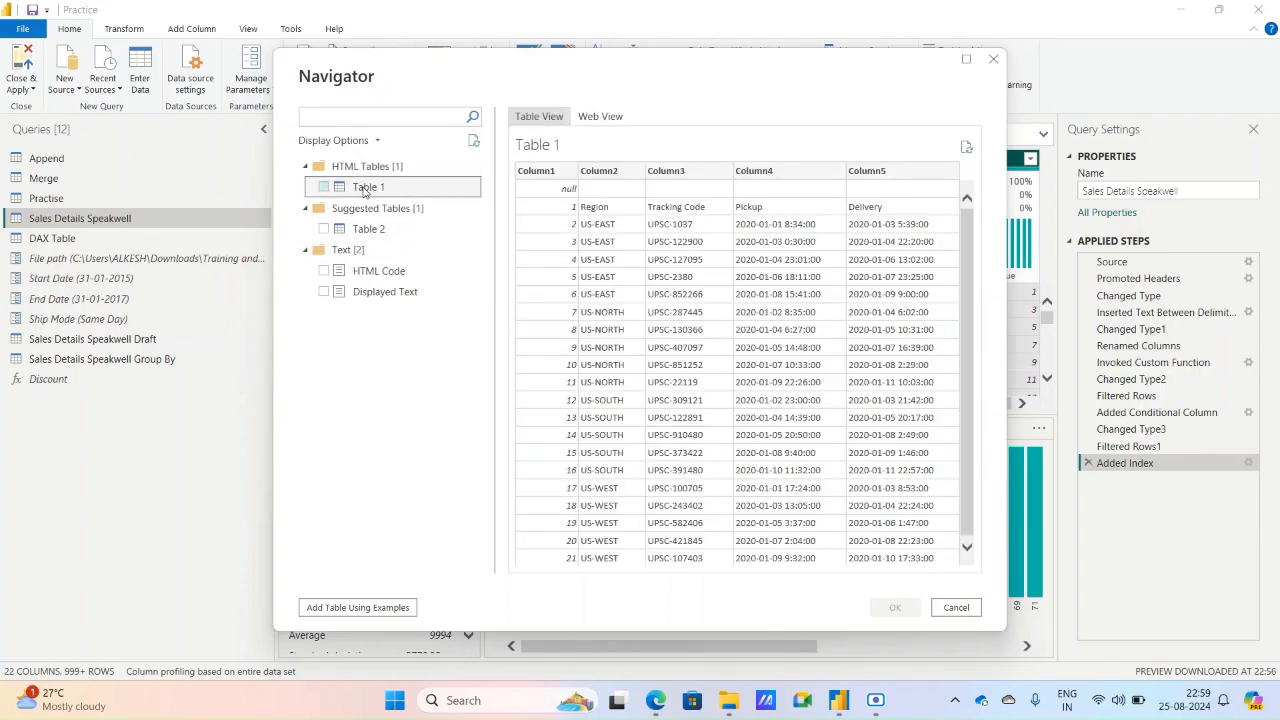
click(379, 232)
click(323, 188)
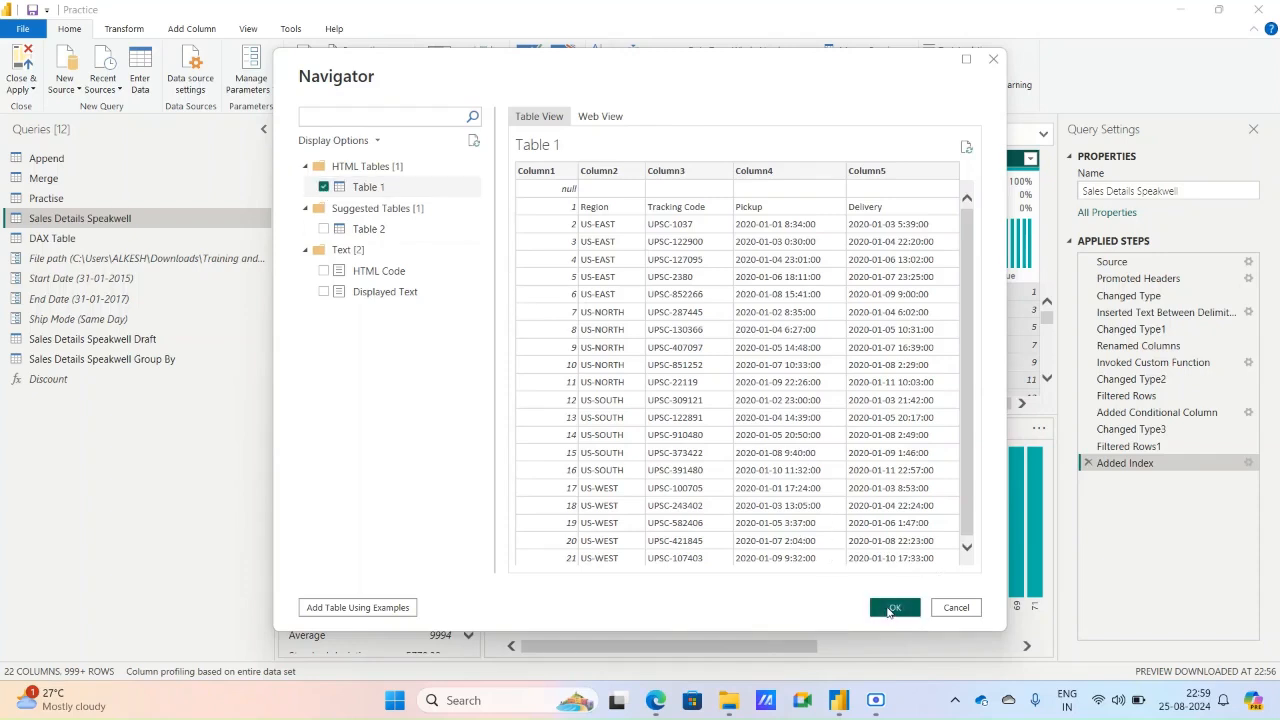
key(alt+Tab)
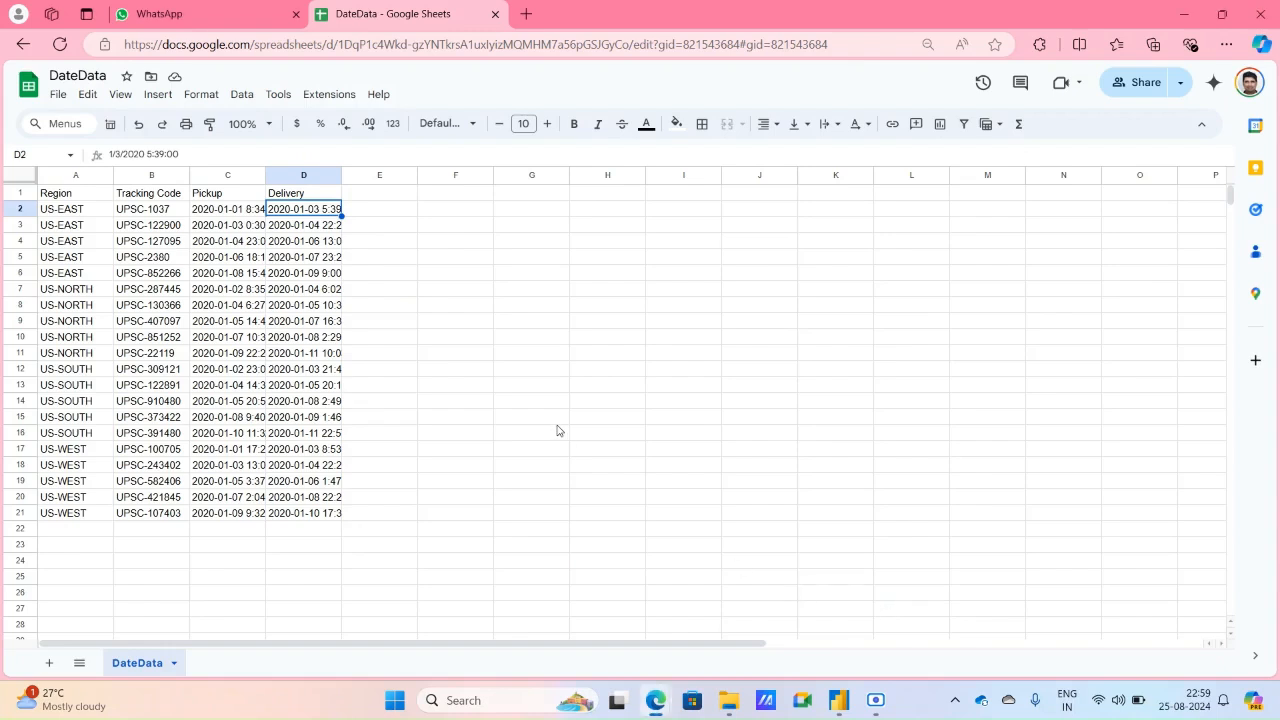
click(196, 6)
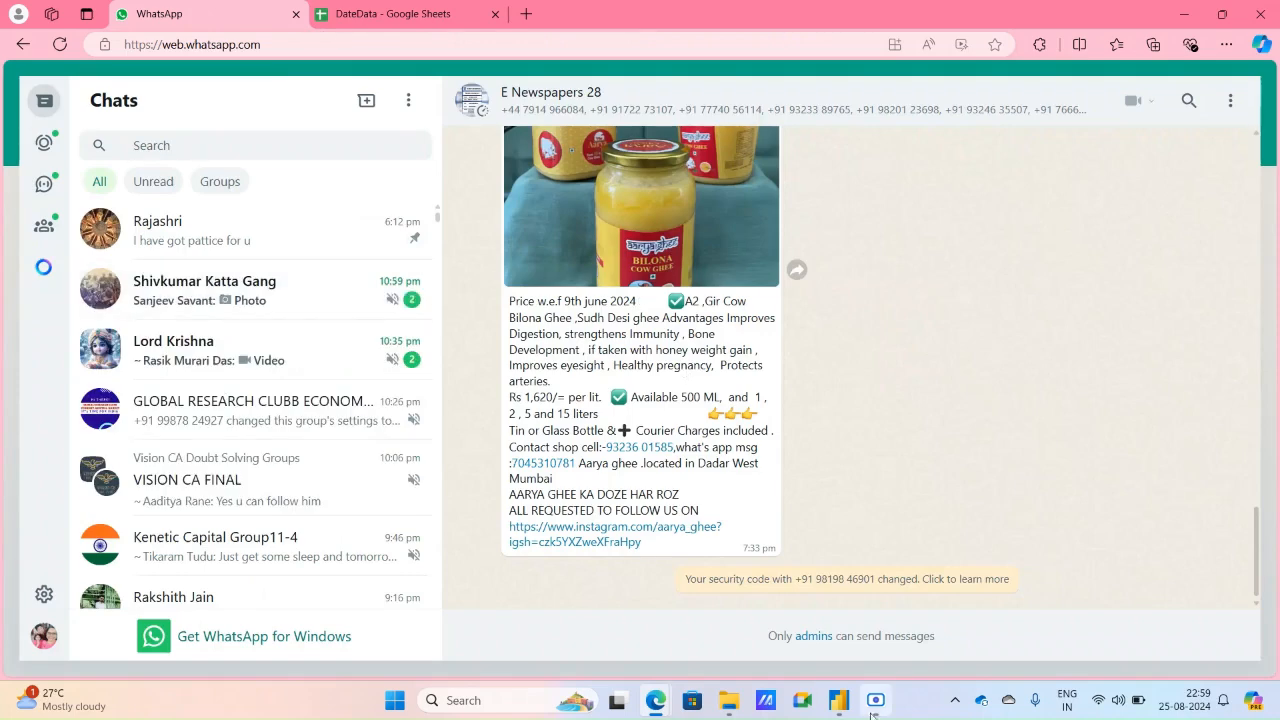
mouse_move(838, 700)
click(888, 632)
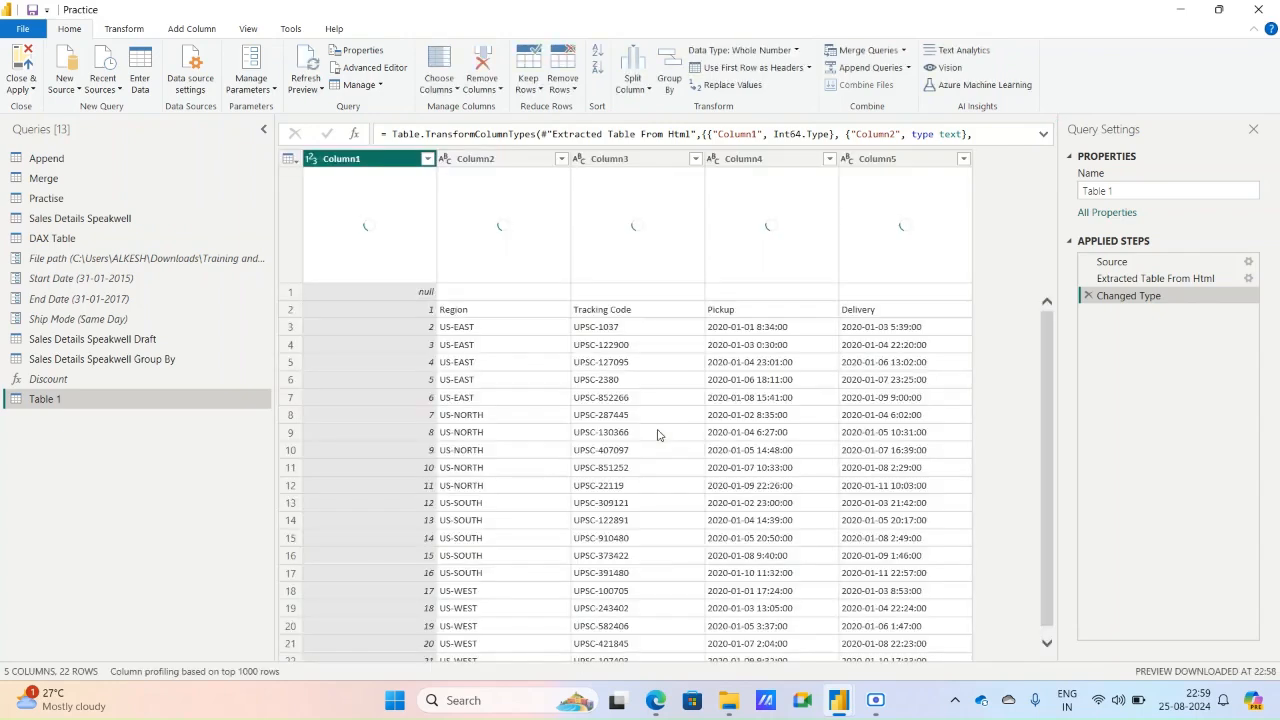
Remove the top 1 row, which is blank, from the Table 1 query.
click(430, 291)
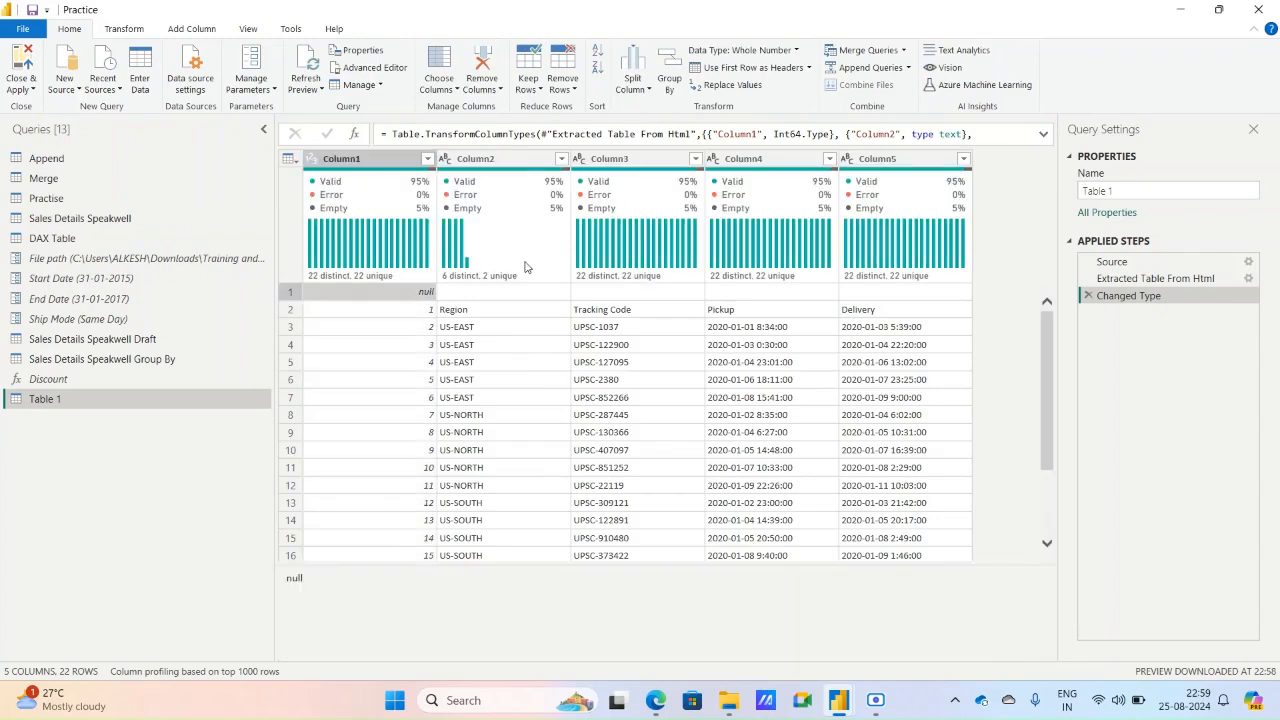
click(570, 88)
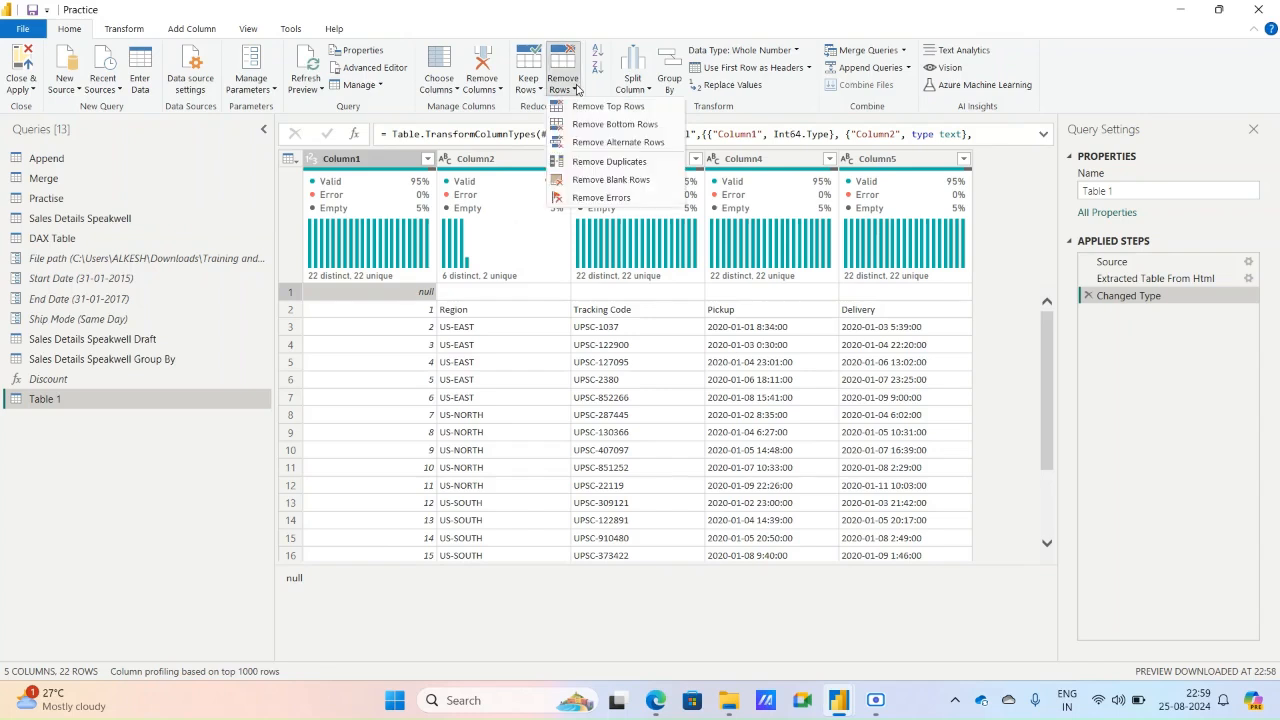
click(604, 106)
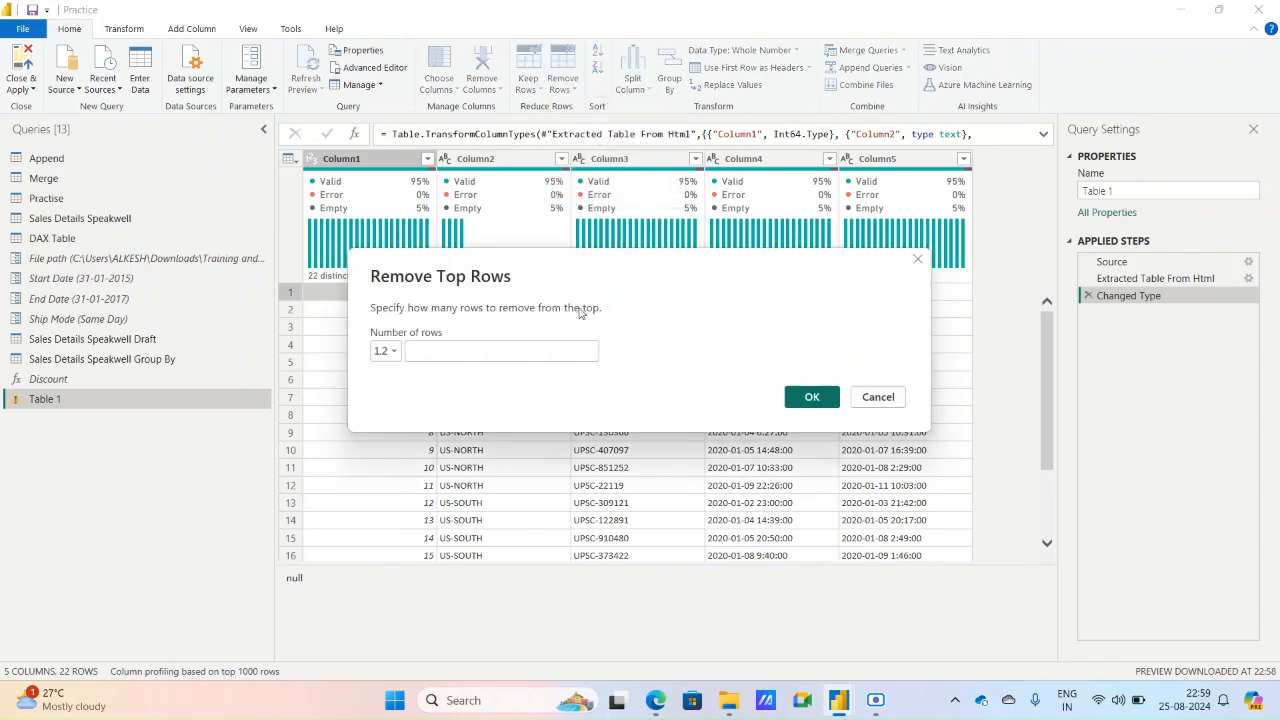
text(1)
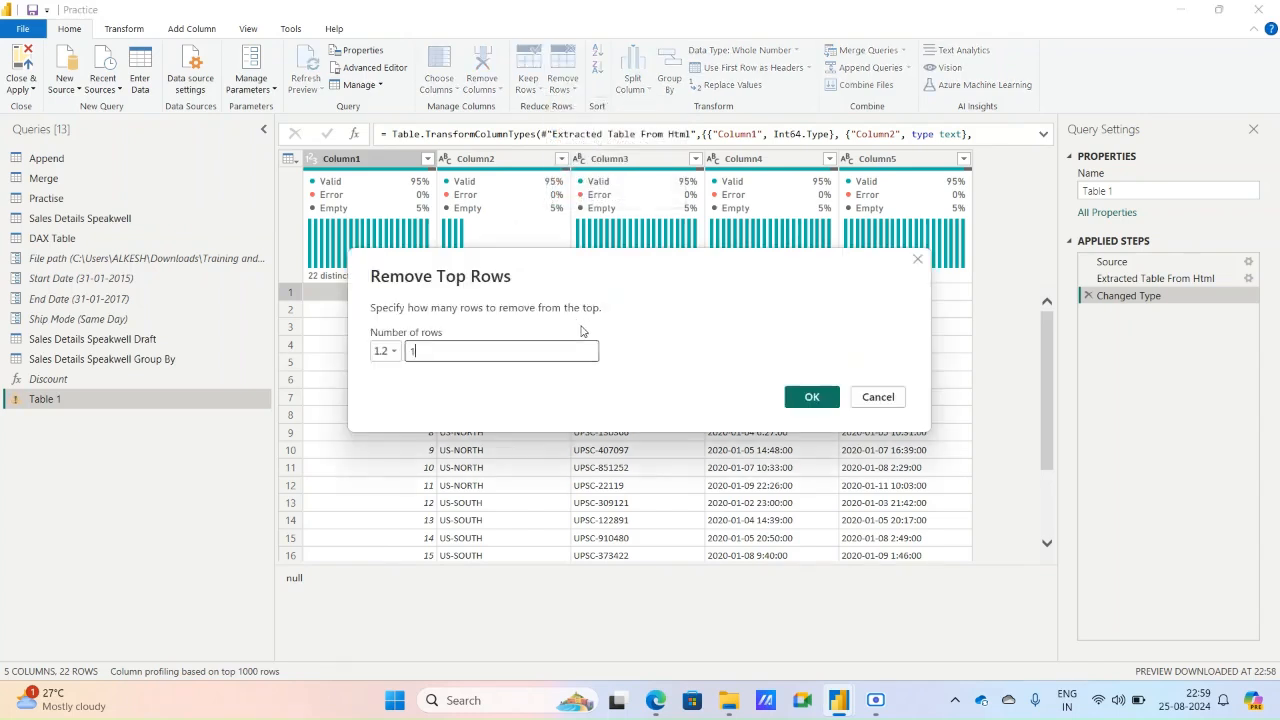
click(809, 399)
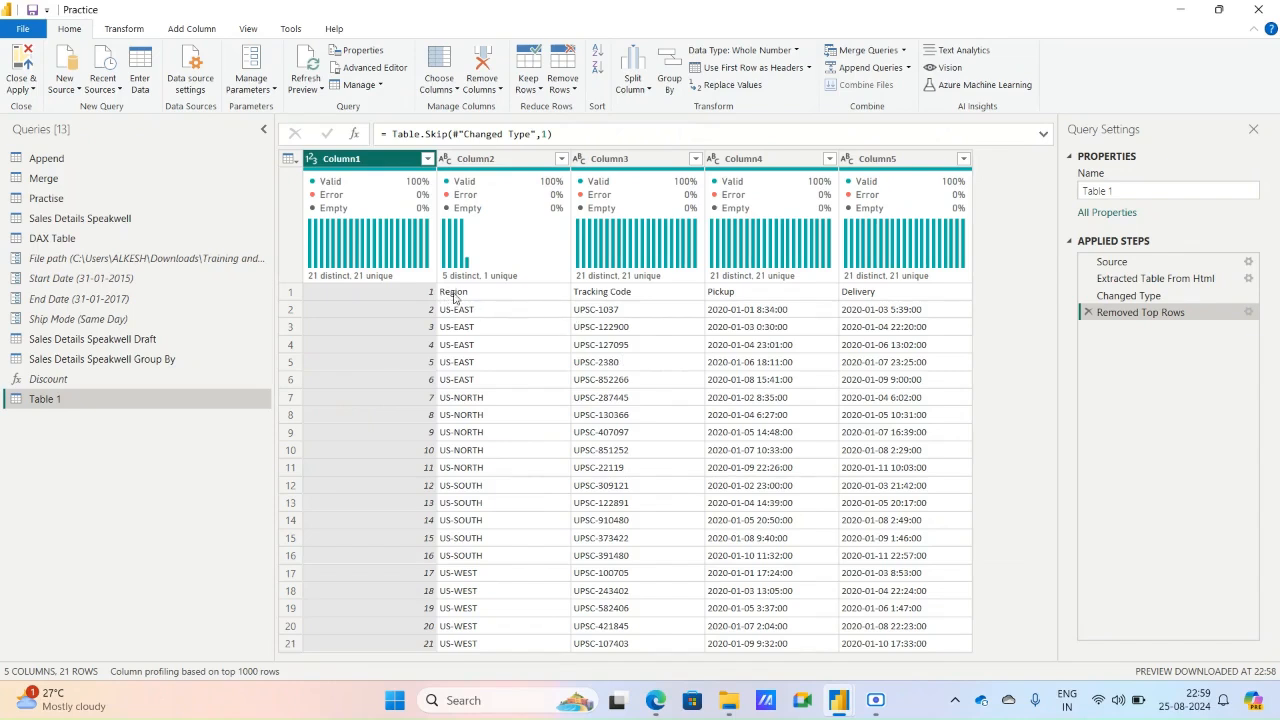
Check the Tracking Code, Pickup and Delivery cells in the first row and promote that row to headers.
click(662, 297)
click(766, 297)
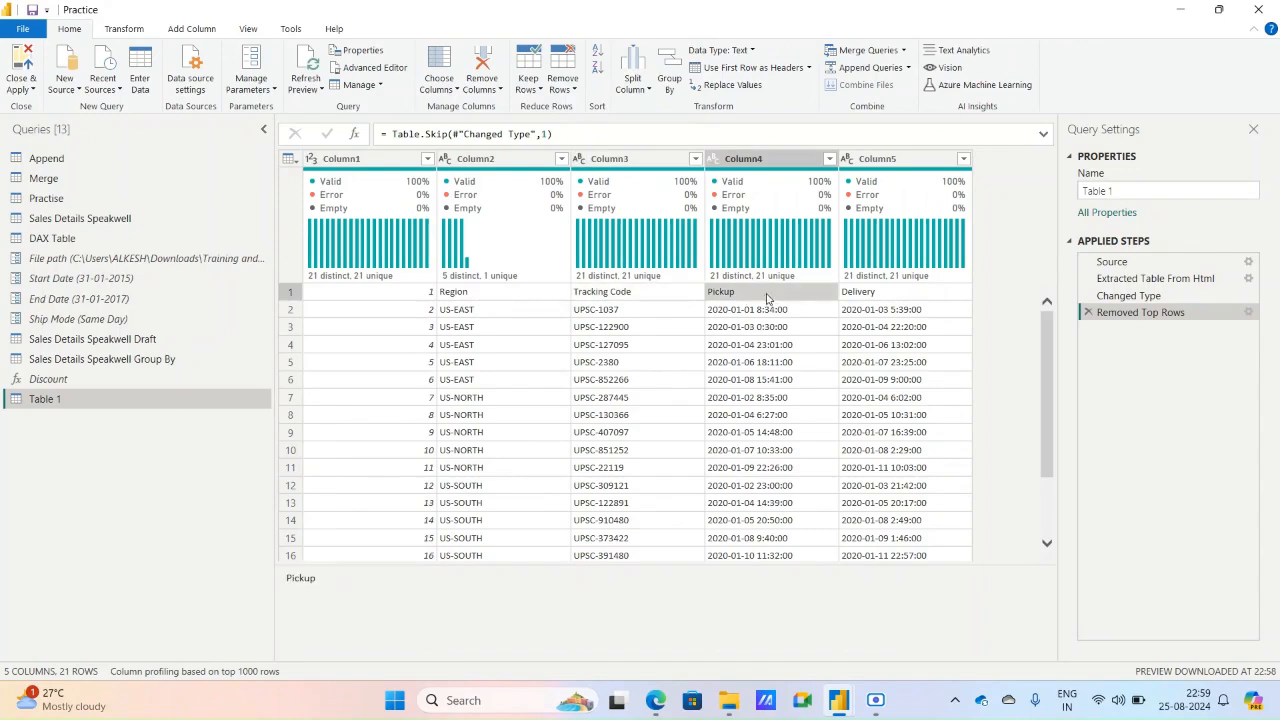
click(866, 298)
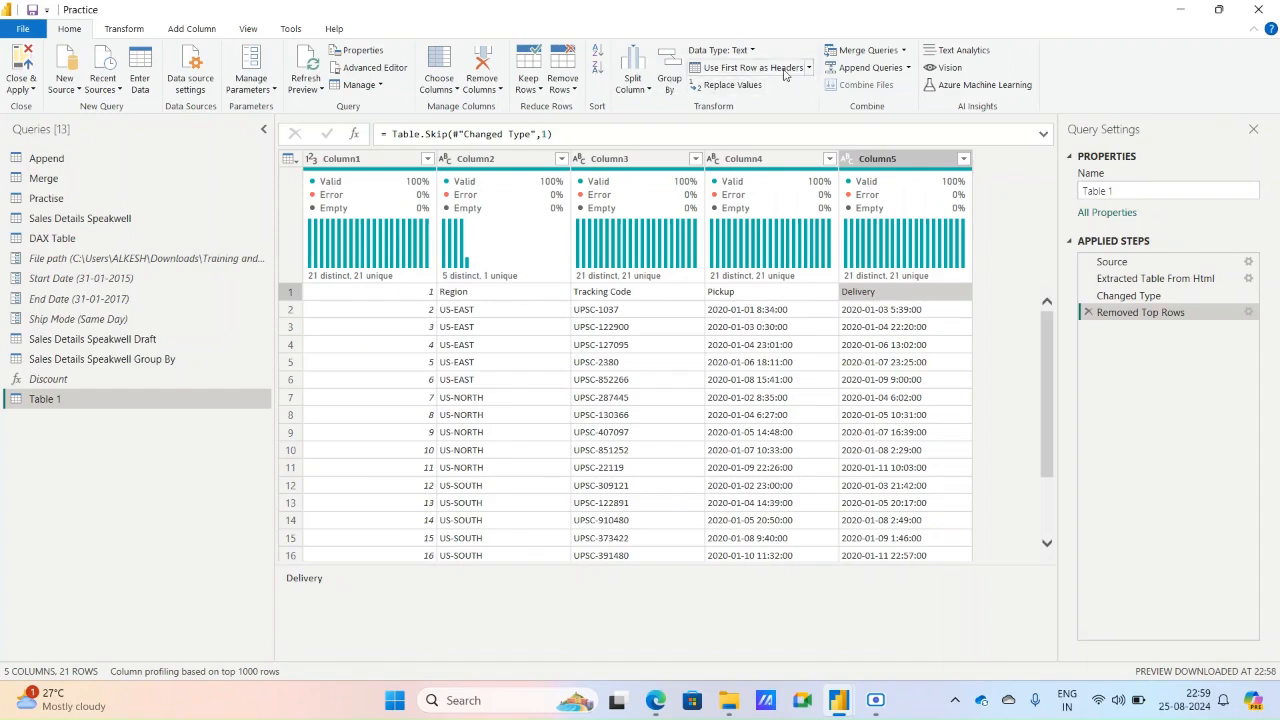
click(752, 67)
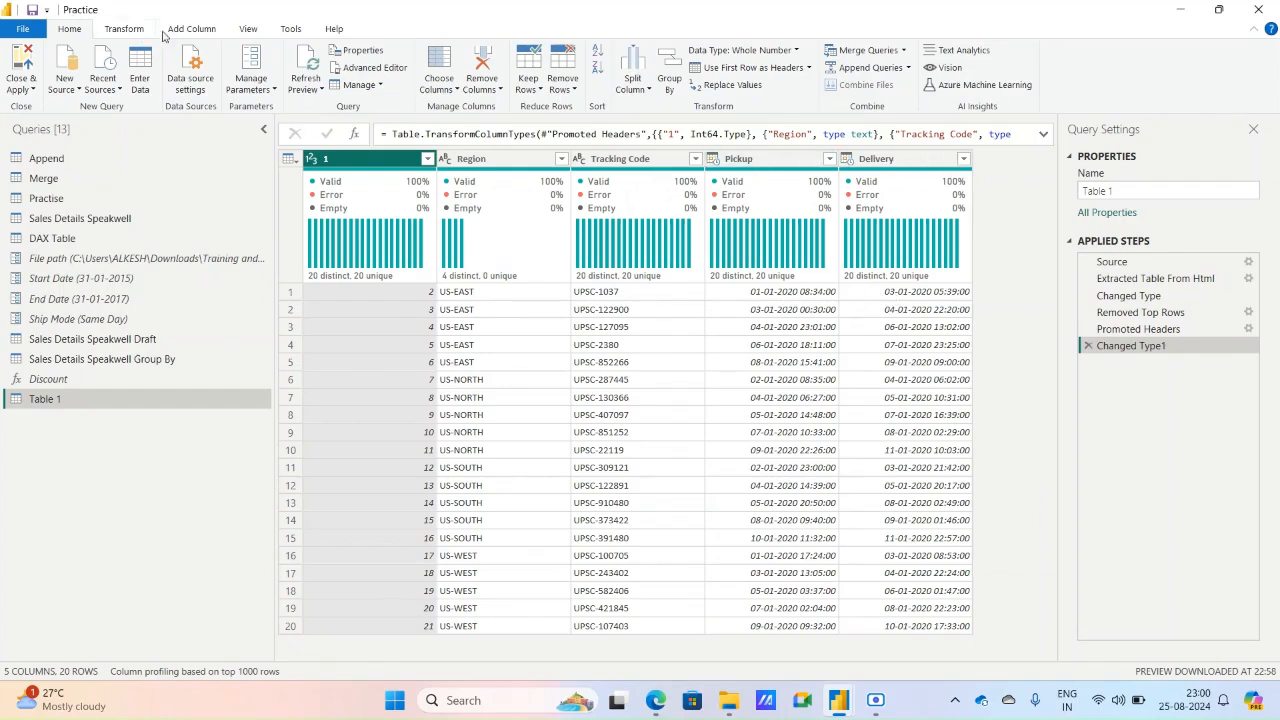
Select the Pickup, Delivery, Tracking Code and Region columns in turn to compare which Add Column and Transform commands are available.
click(208, 32)
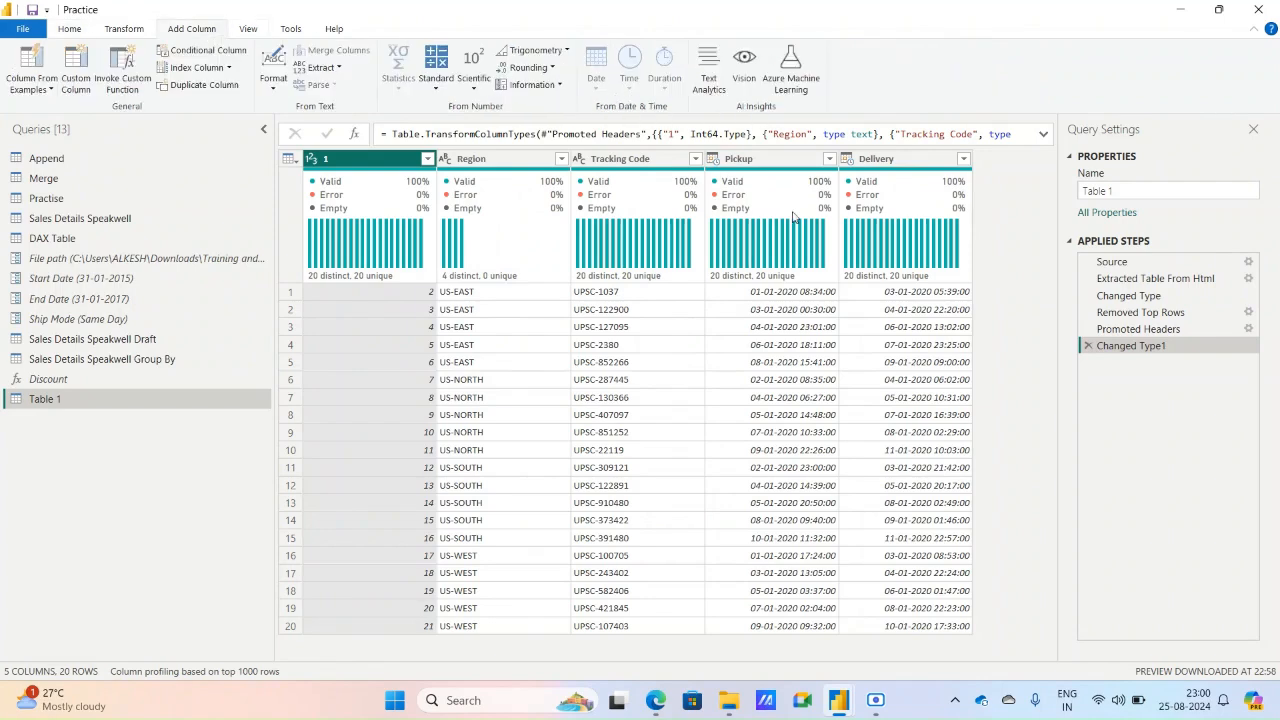
click(783, 165)
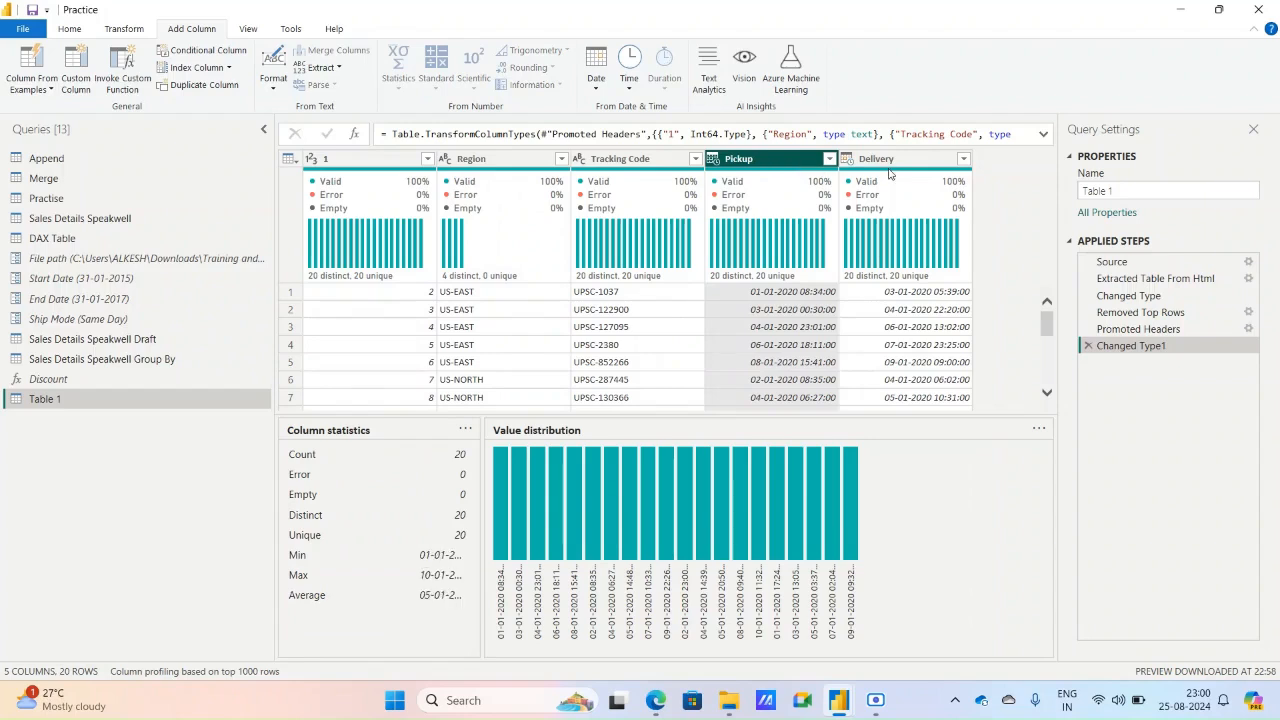
click(887, 162)
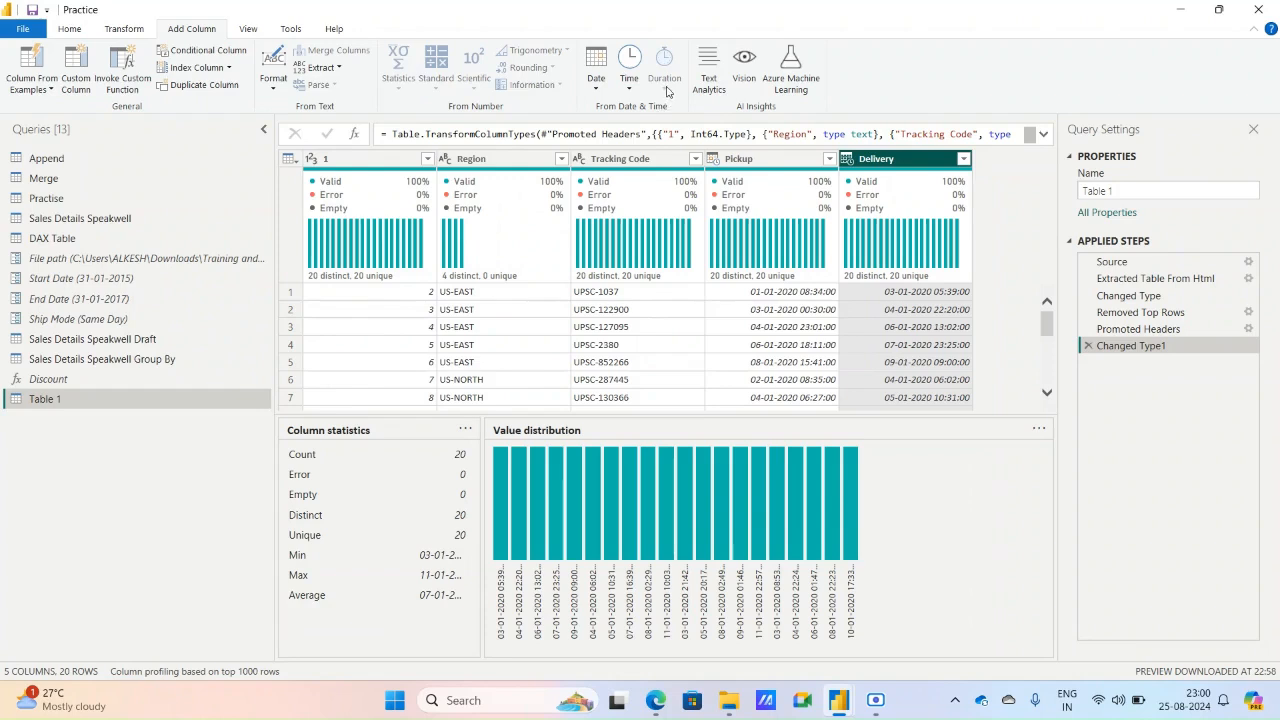
click(636, 160)
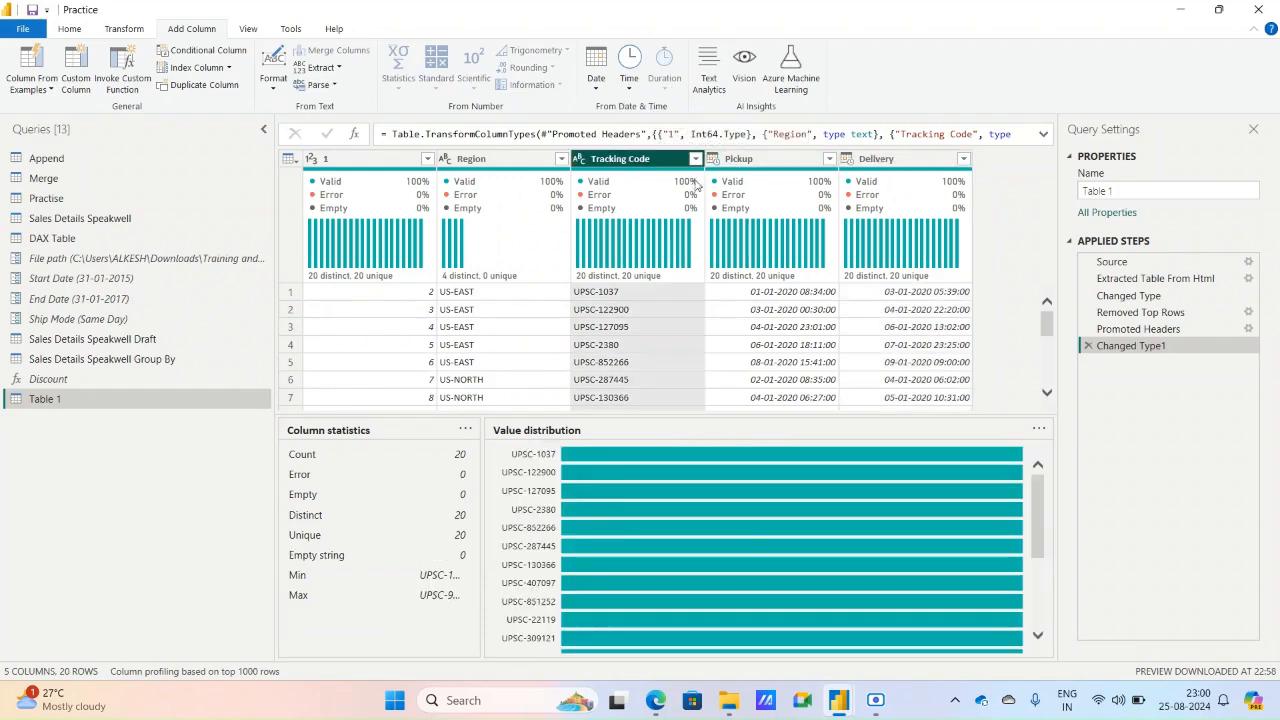
click(505, 162)
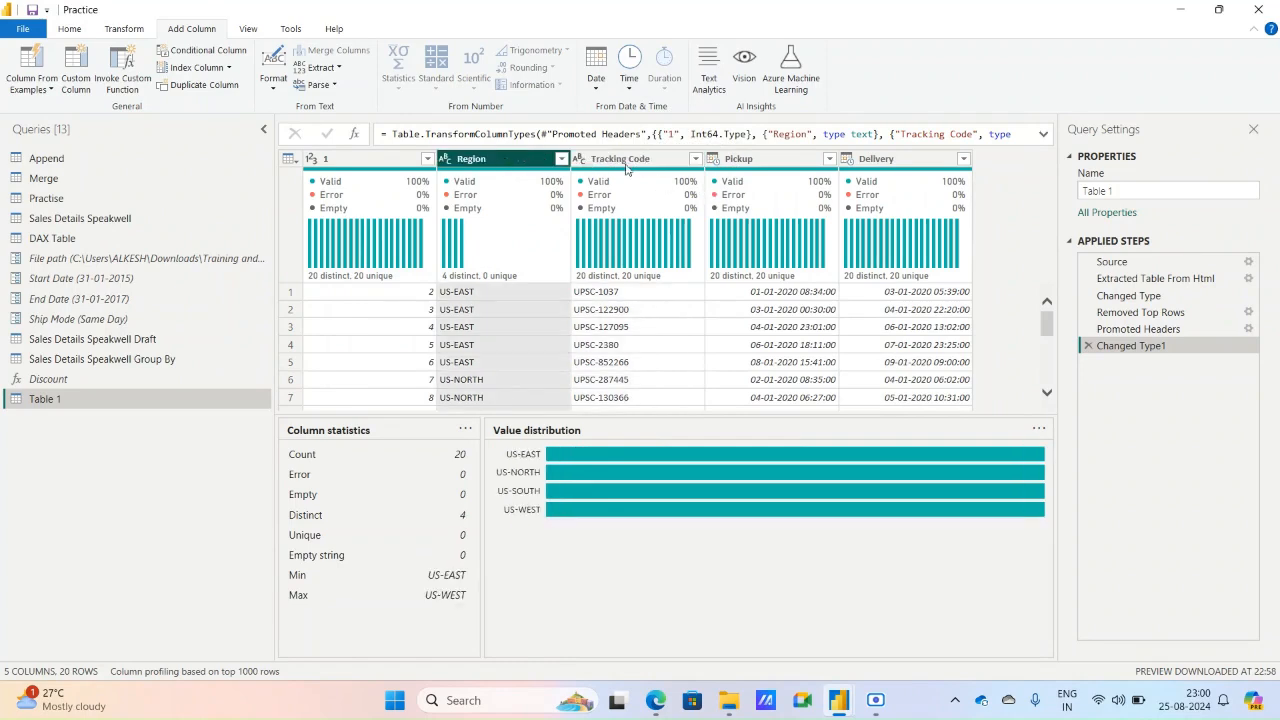
click(126, 30)
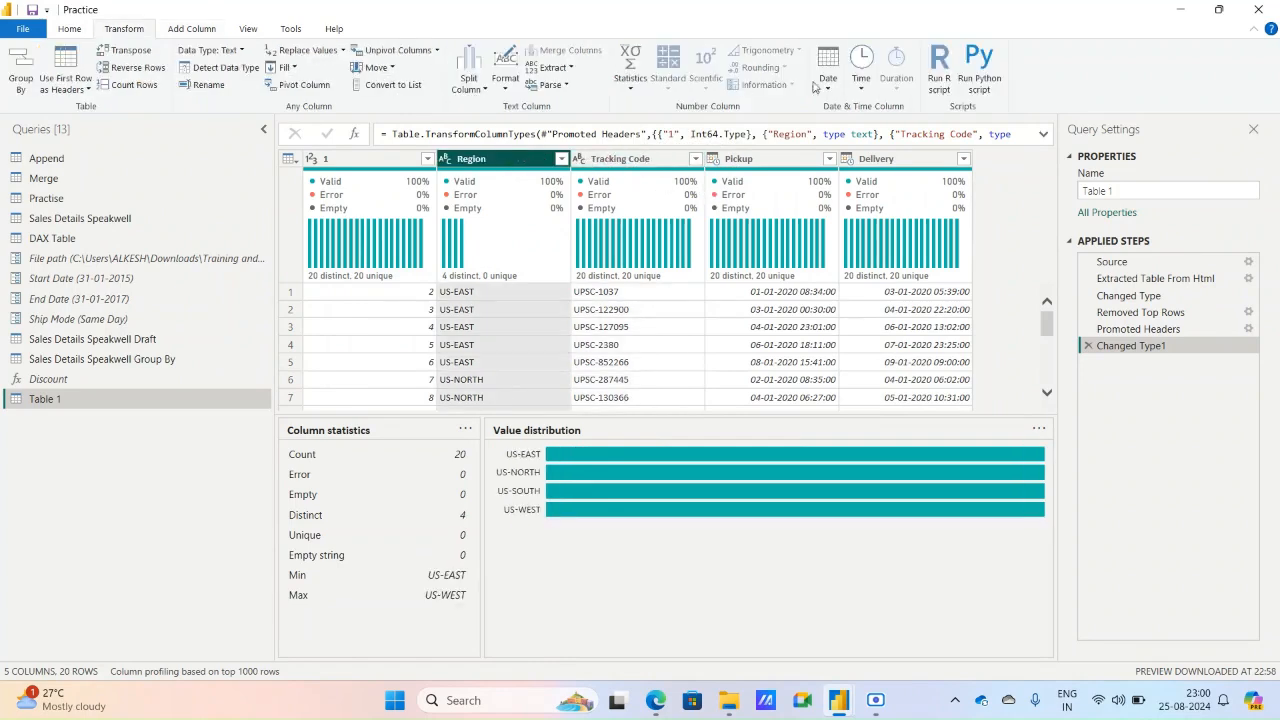
Check which Date transform commands are available for the text column Region and select the Pickup column.
click(828, 80)
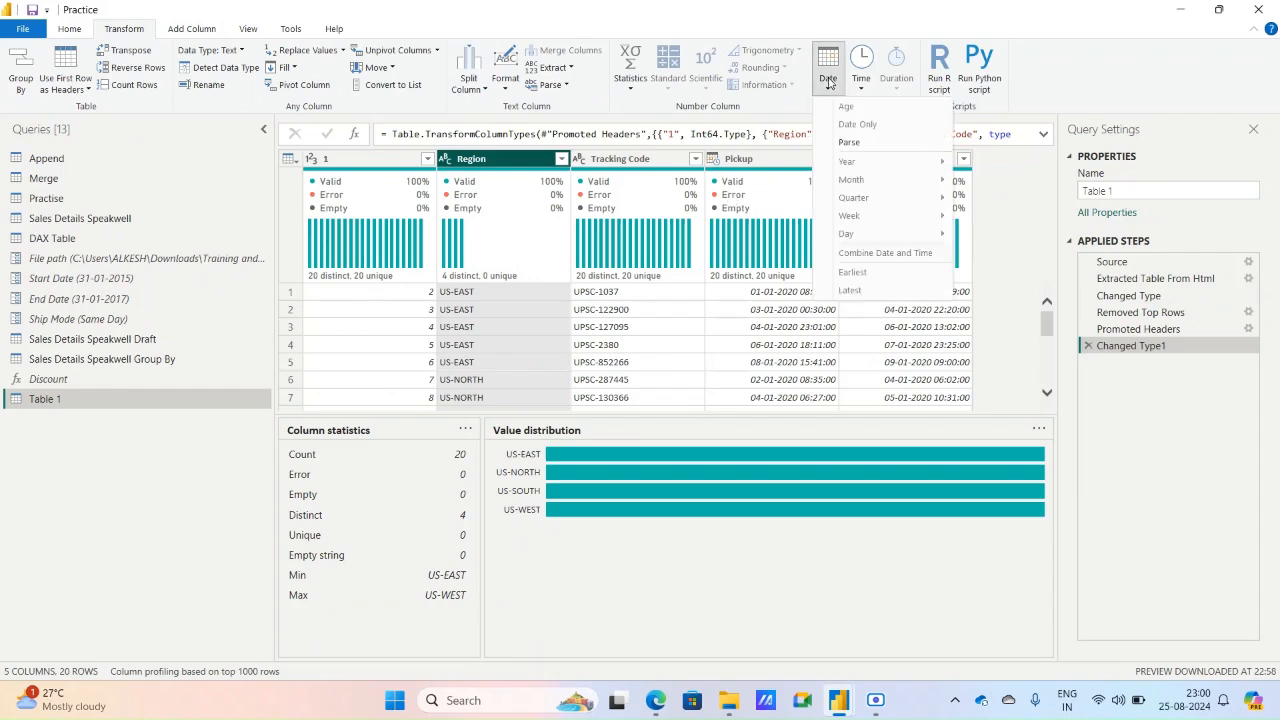
click(766, 162)
click(768, 163)
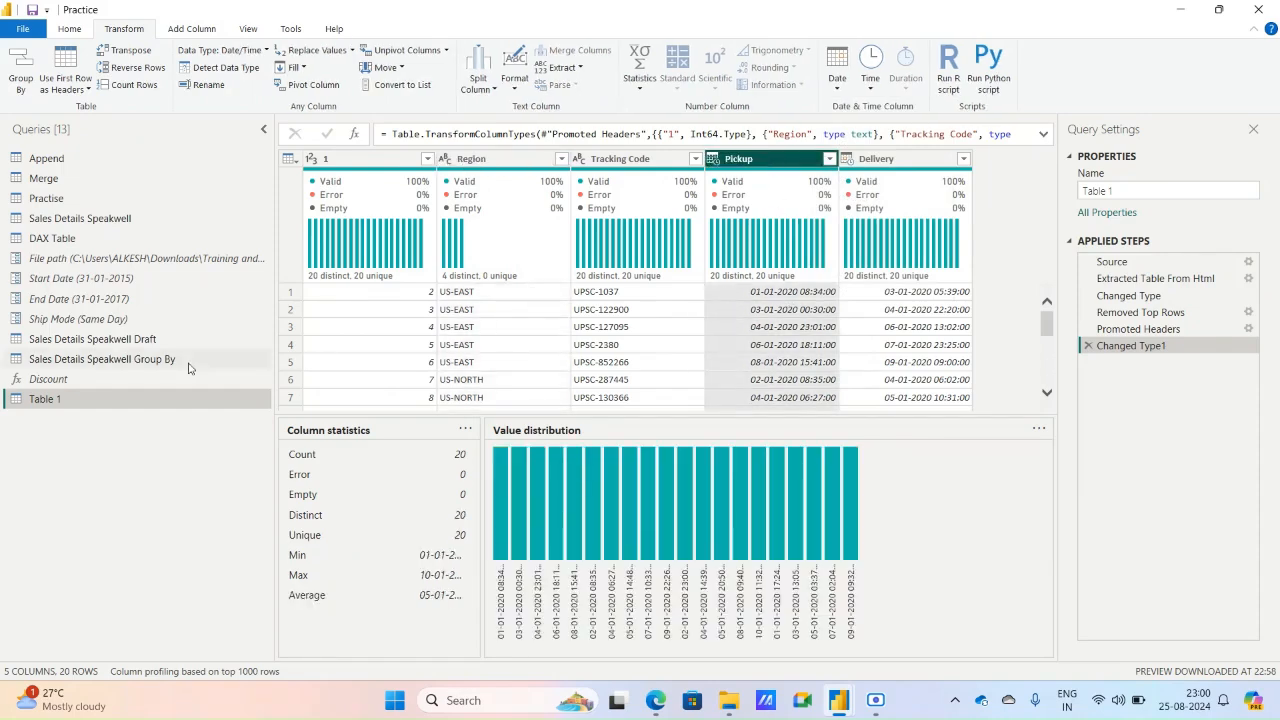
Examine the date, time and duration commands available for adding a column from Order Date in the Sales Details Speakwell query.
click(85, 220)
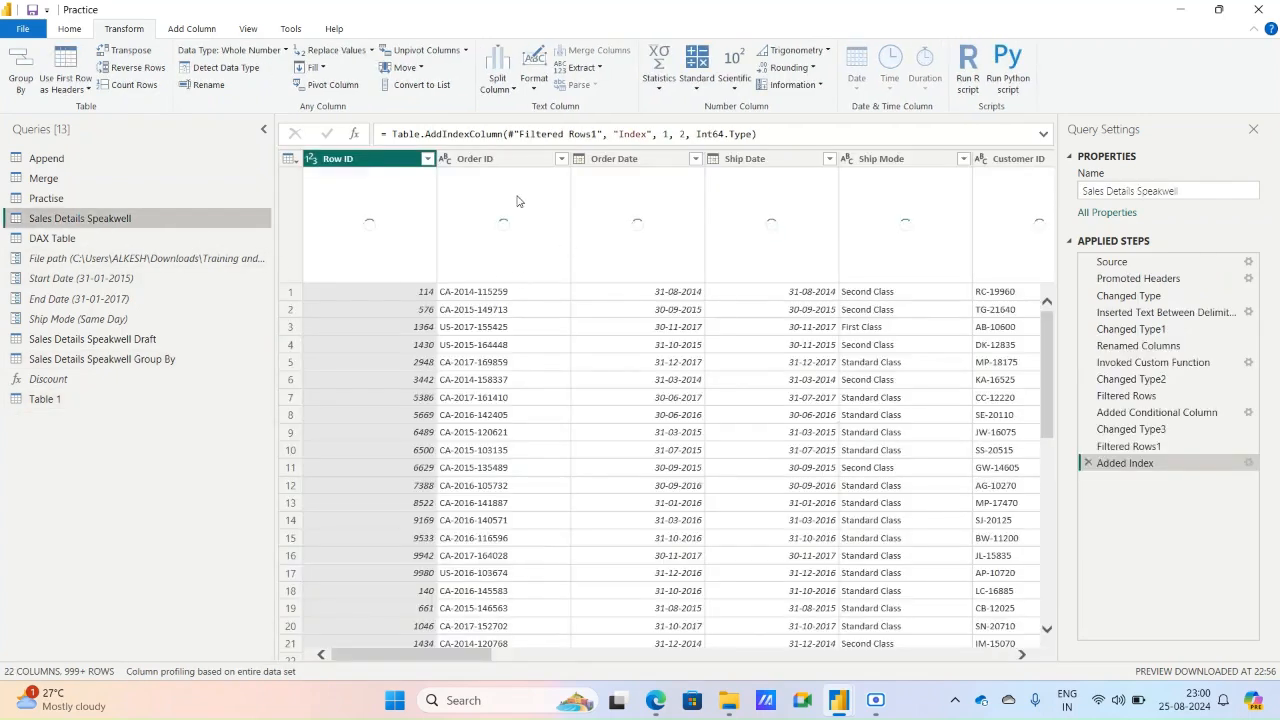
click(196, 34)
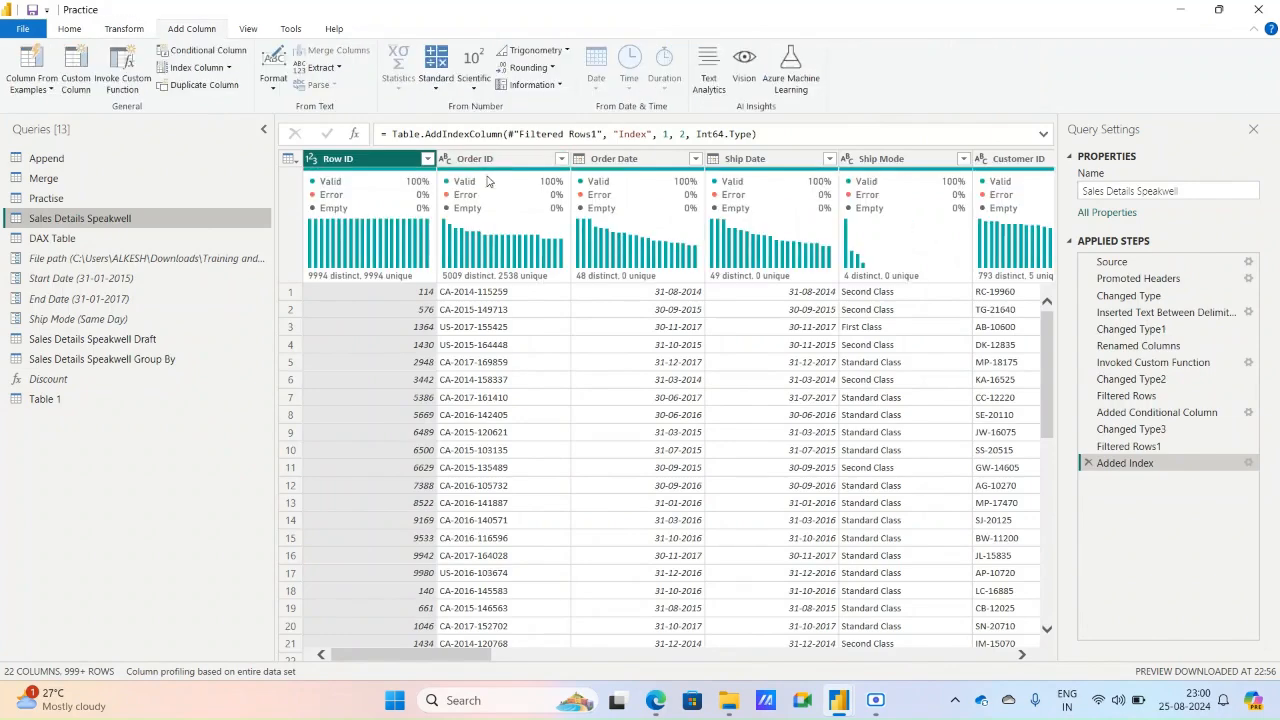
click(663, 190)
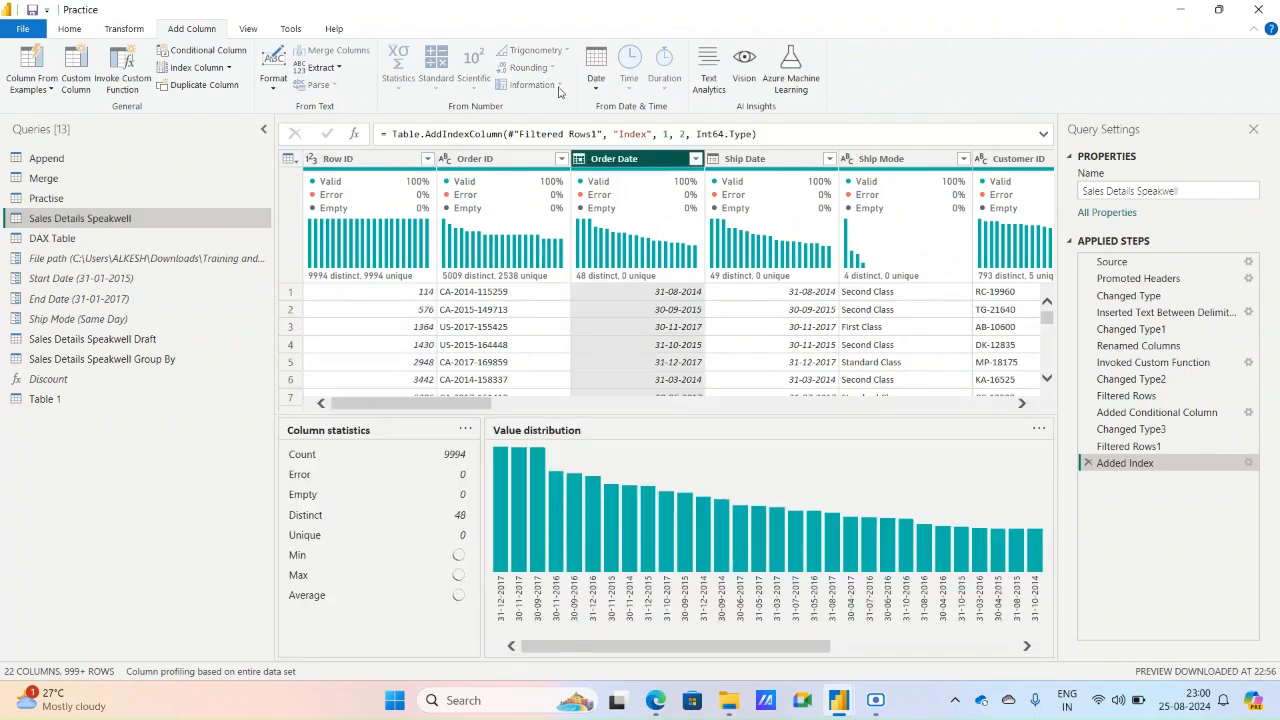
click(590, 84)
click(588, 87)
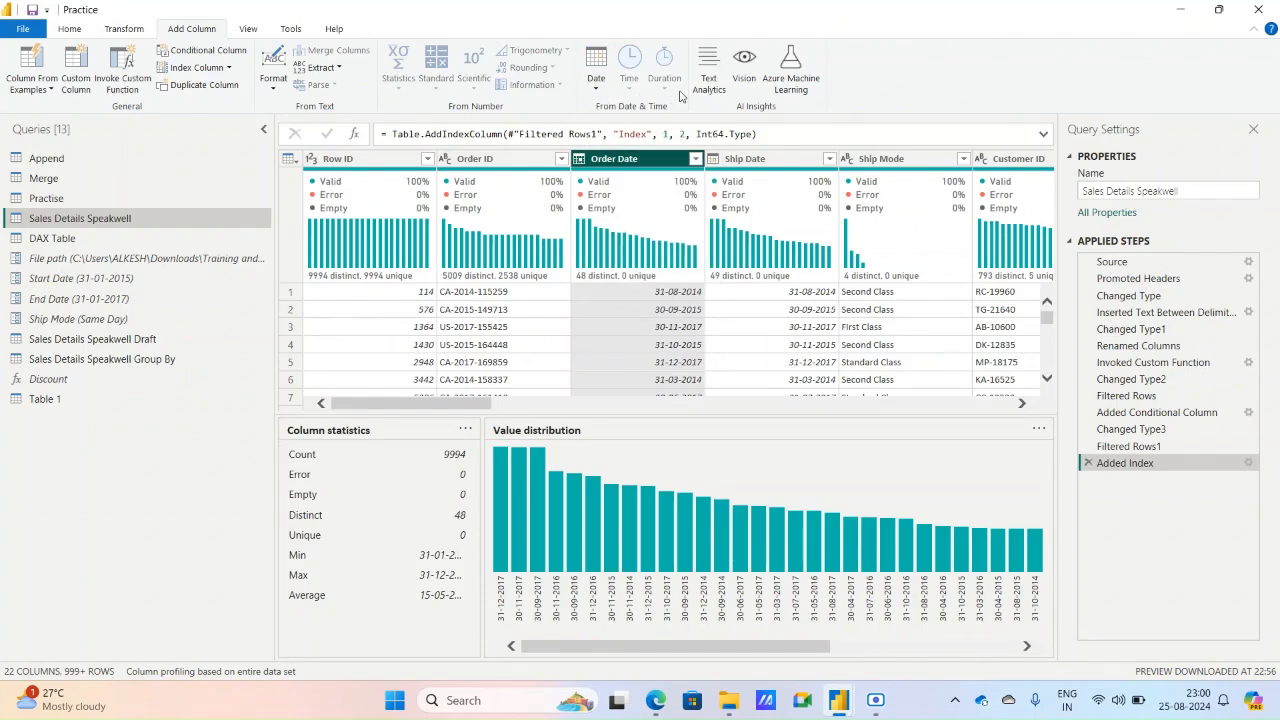
Rename the Table 1 query as Delivery Data.
click(52, 400)
double_click(55, 400)
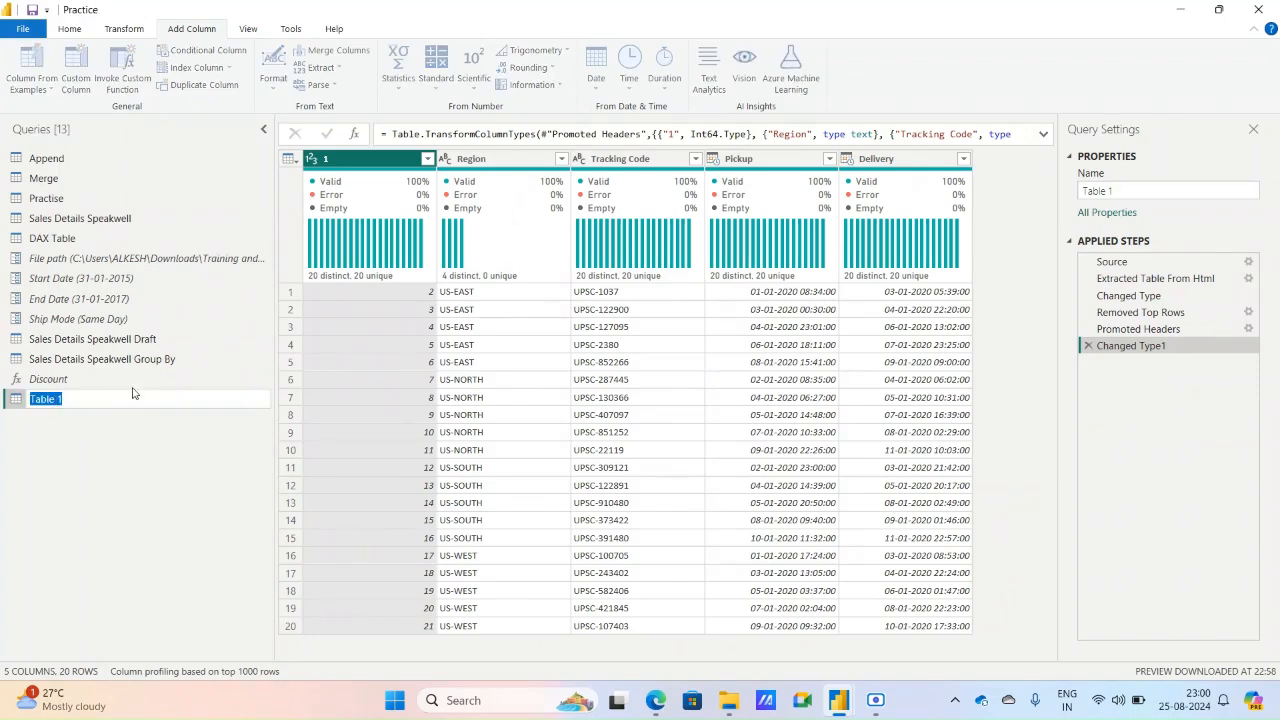
text(de)
key(BackSpace)
text(Delivery Data)
click(897, 162)
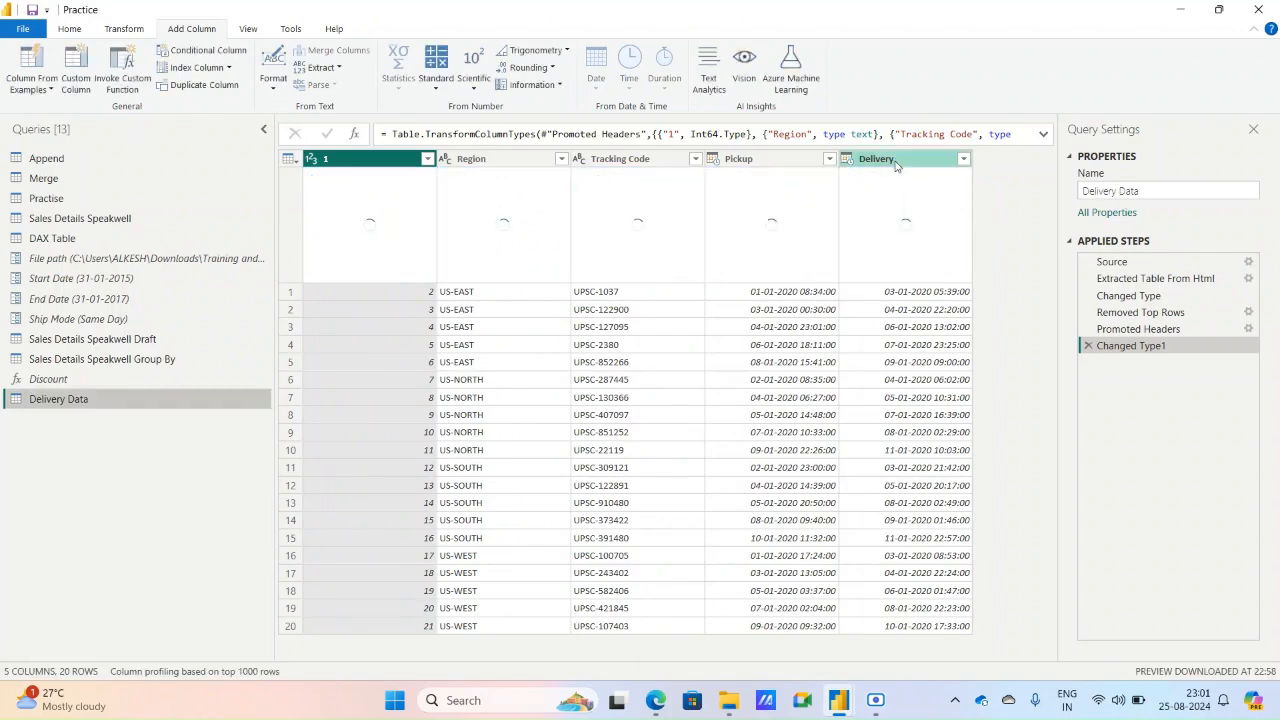
Add a column subtracting Pickup from Delivery as a time duration and look over the Duration commands available for it.
click(896, 164)
ctrl+click(775, 162)
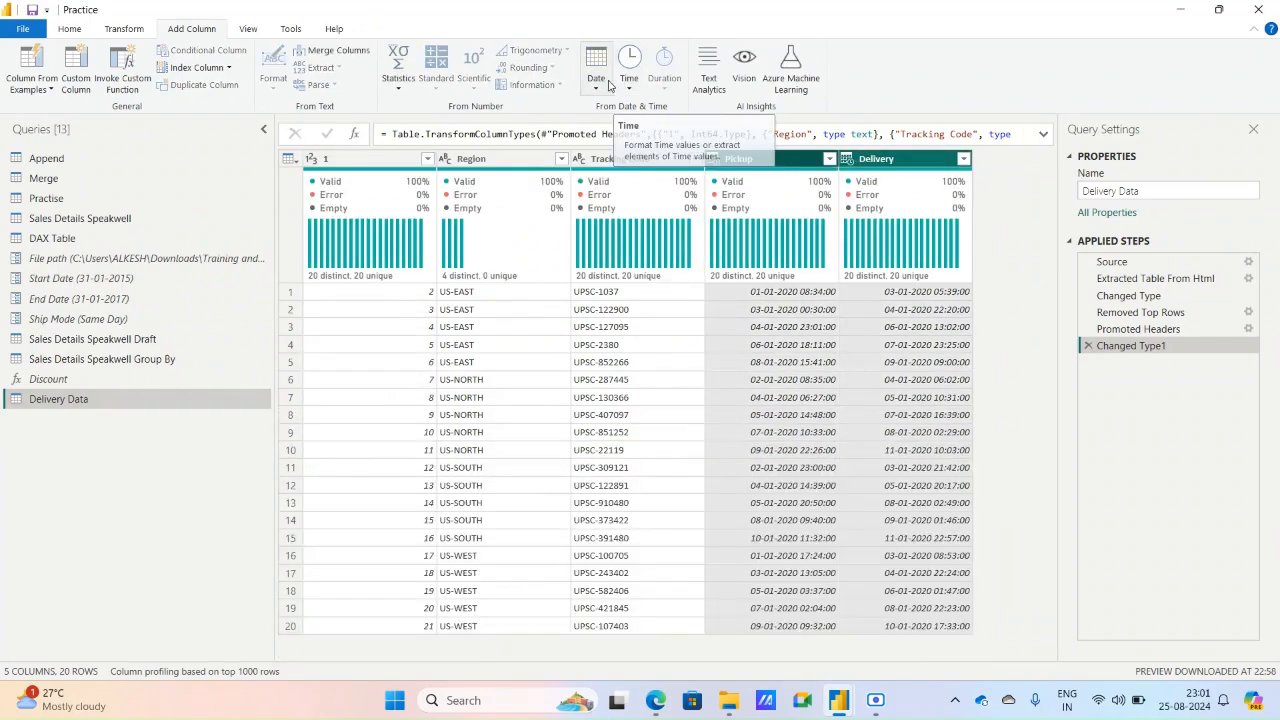
click(604, 85)
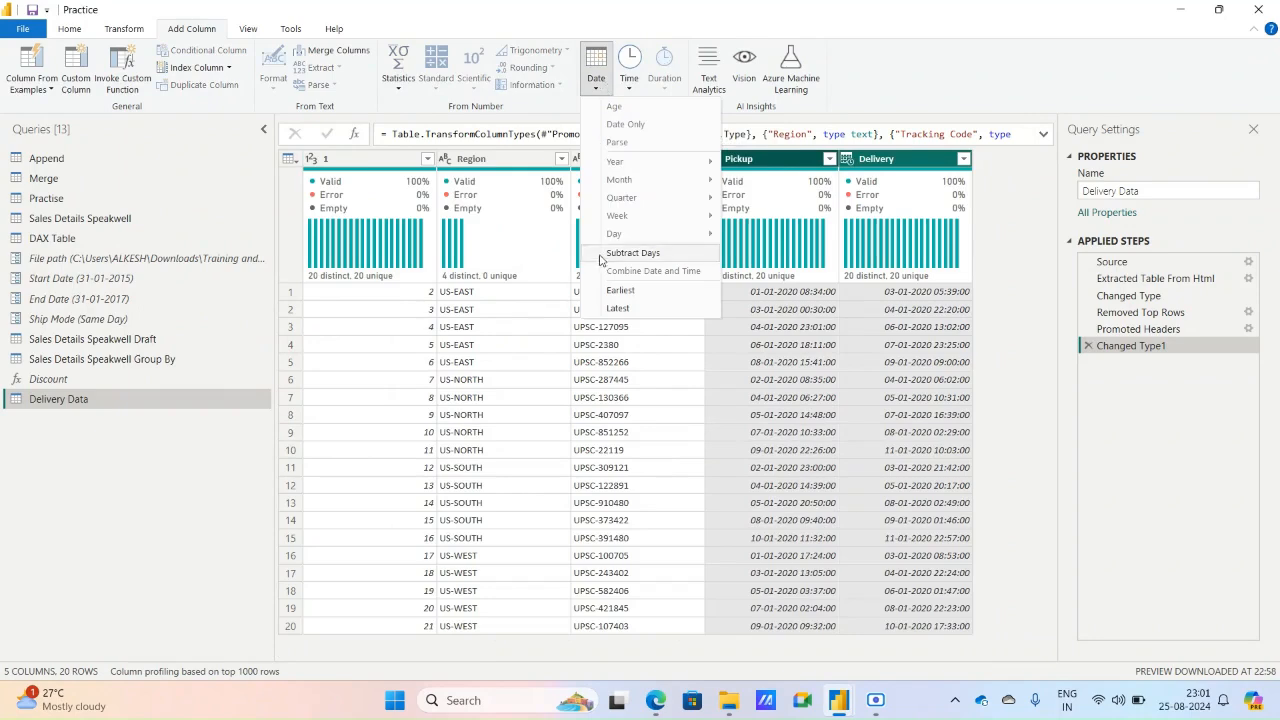
click(630, 68)
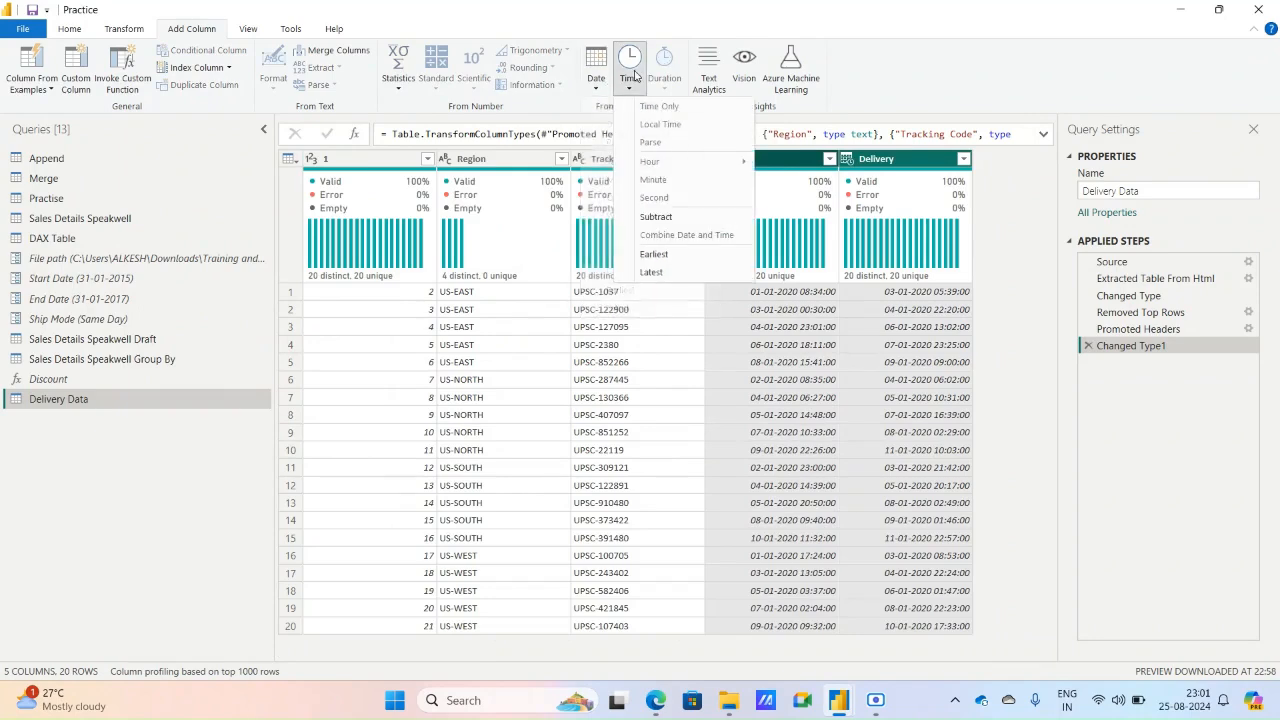
click(651, 218)
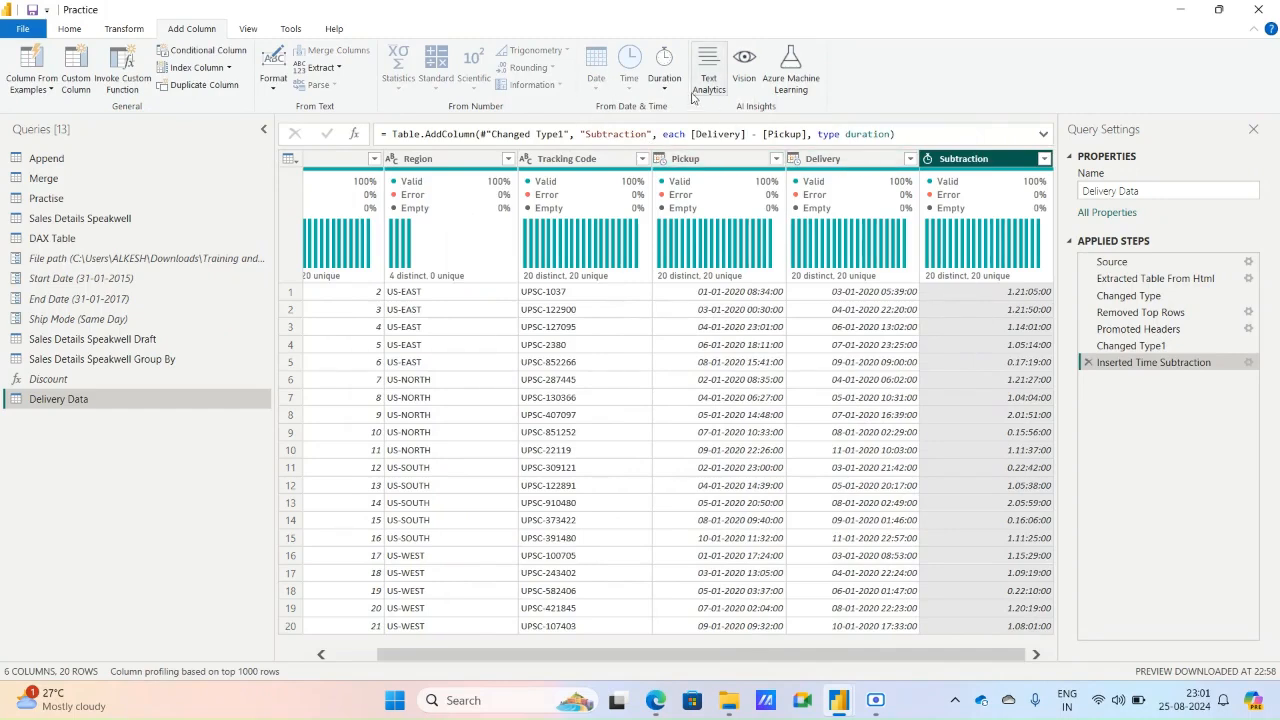
click(664, 72)
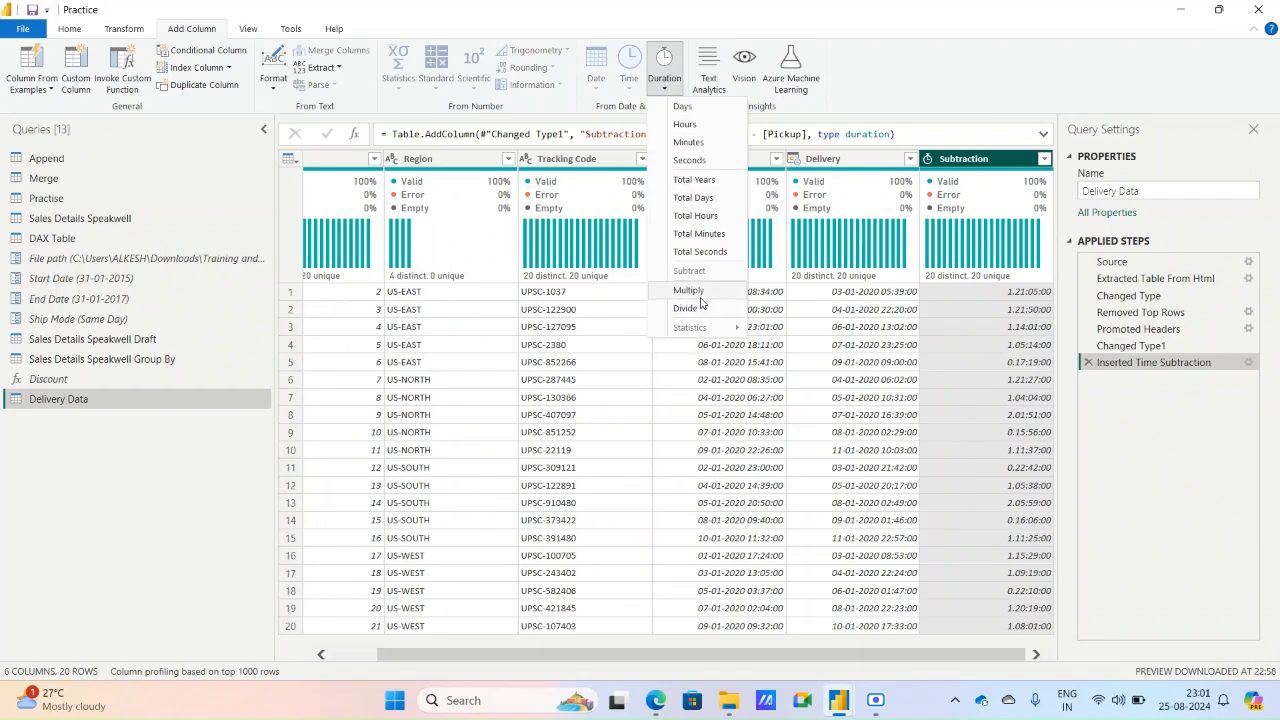
click(963, 69)
Add a column with the days subtracted between Delivery and Pickup, and compare it with the time duration column.
click(866, 163)
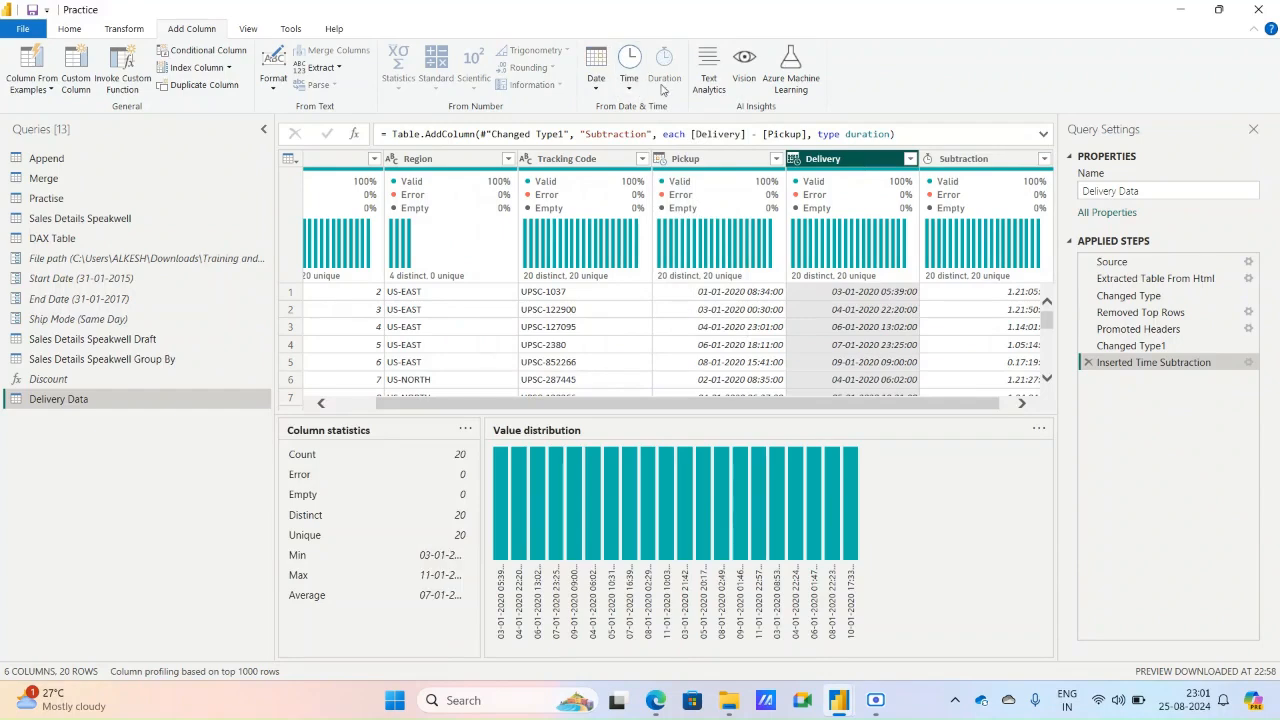
ctrl+click(711, 160)
click(605, 86)
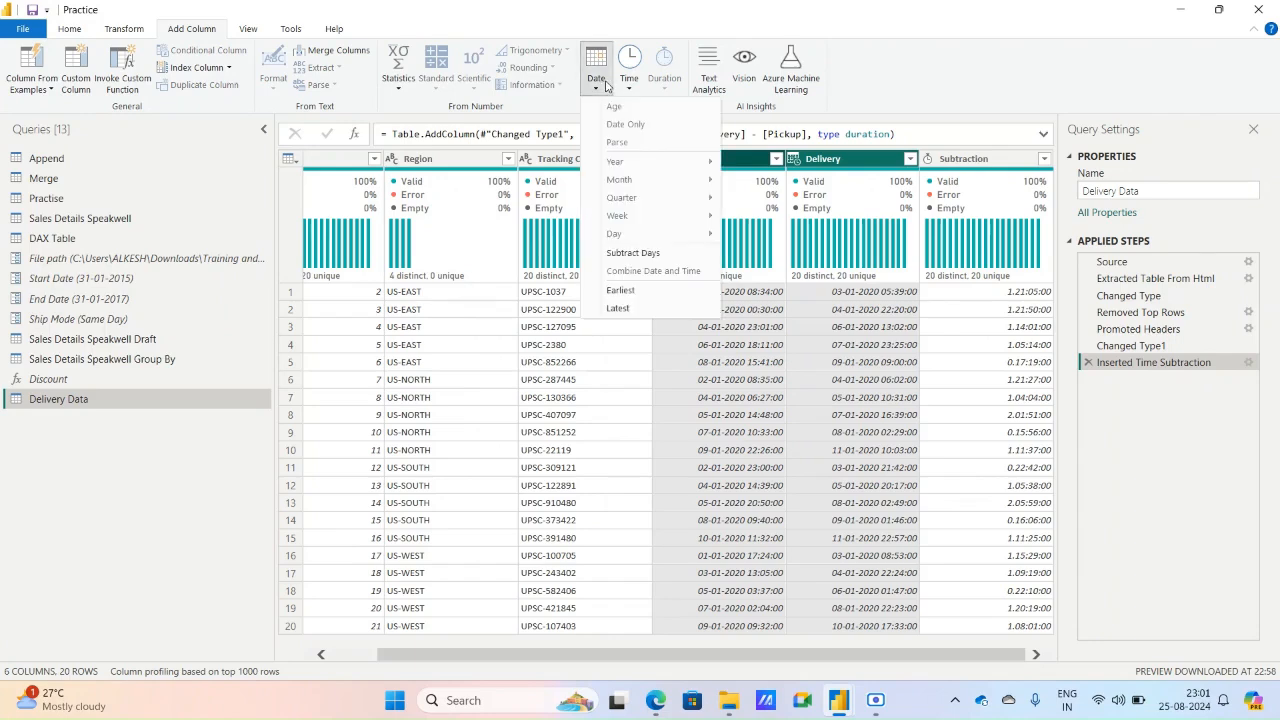
click(627, 256)
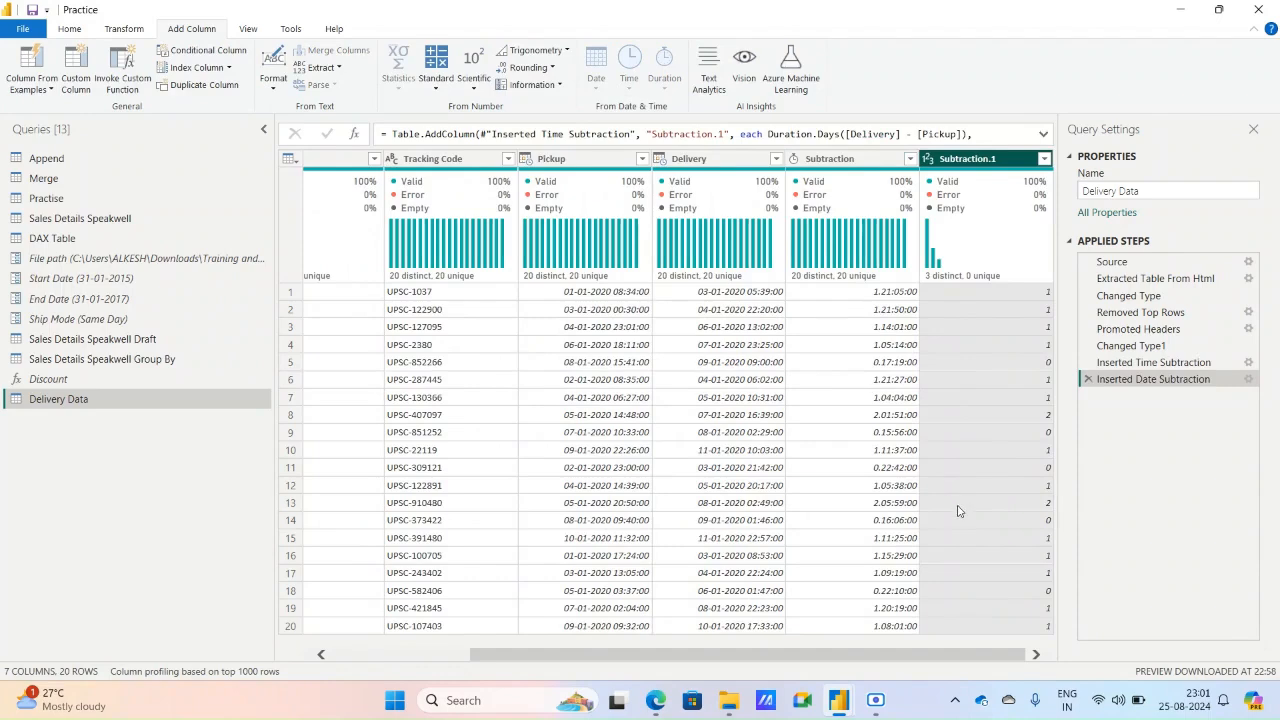
click(858, 163)
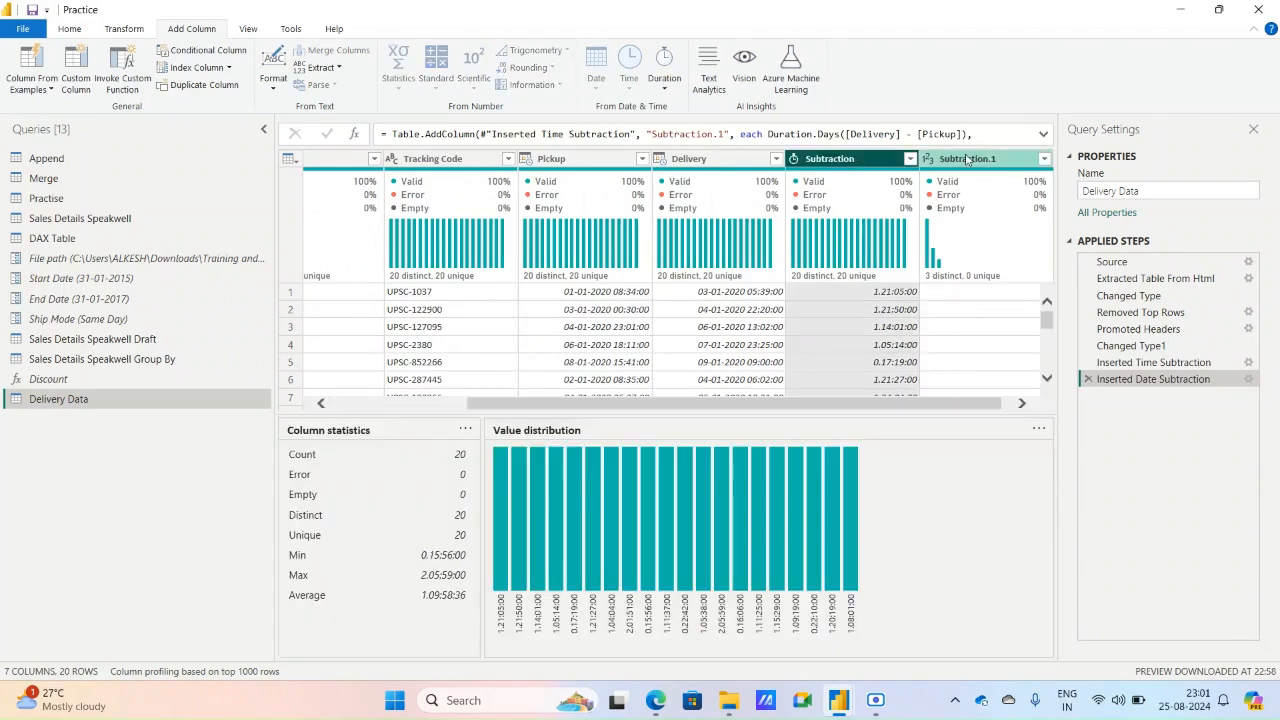
click(967, 160)
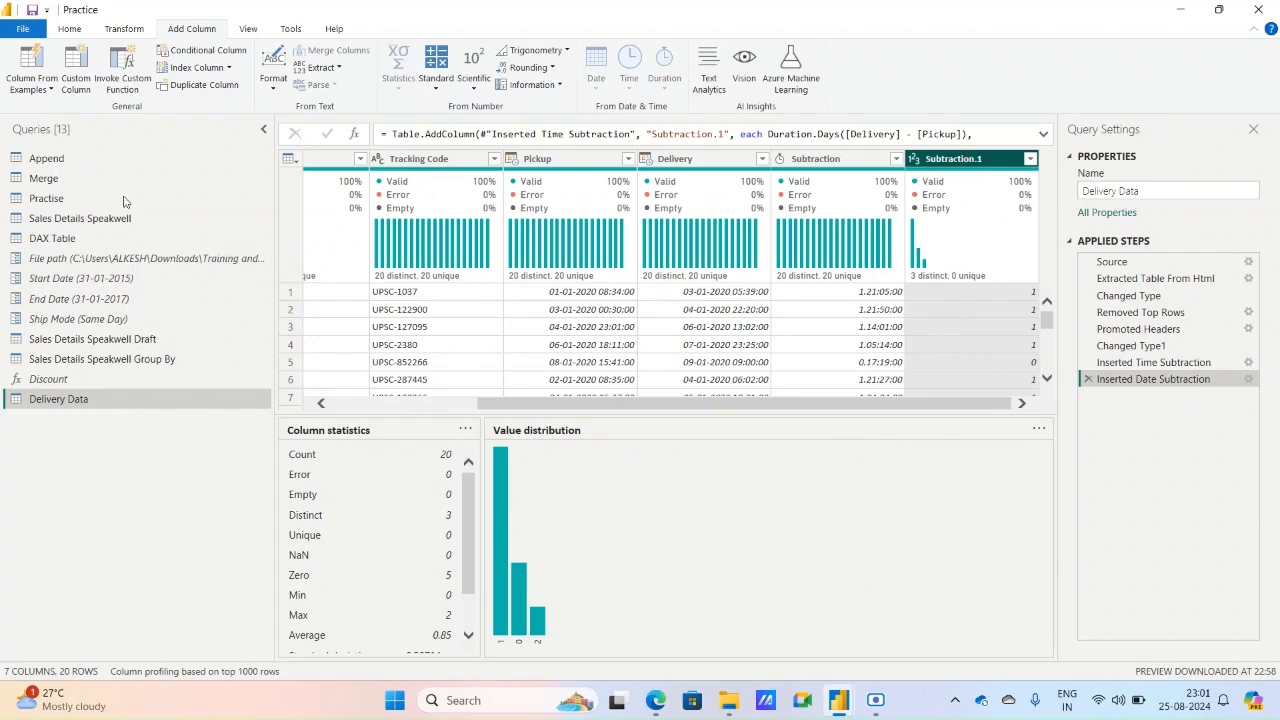
Review the Add Column commands once more, and close the query editor with all pending changes applied.
click(70, 28)
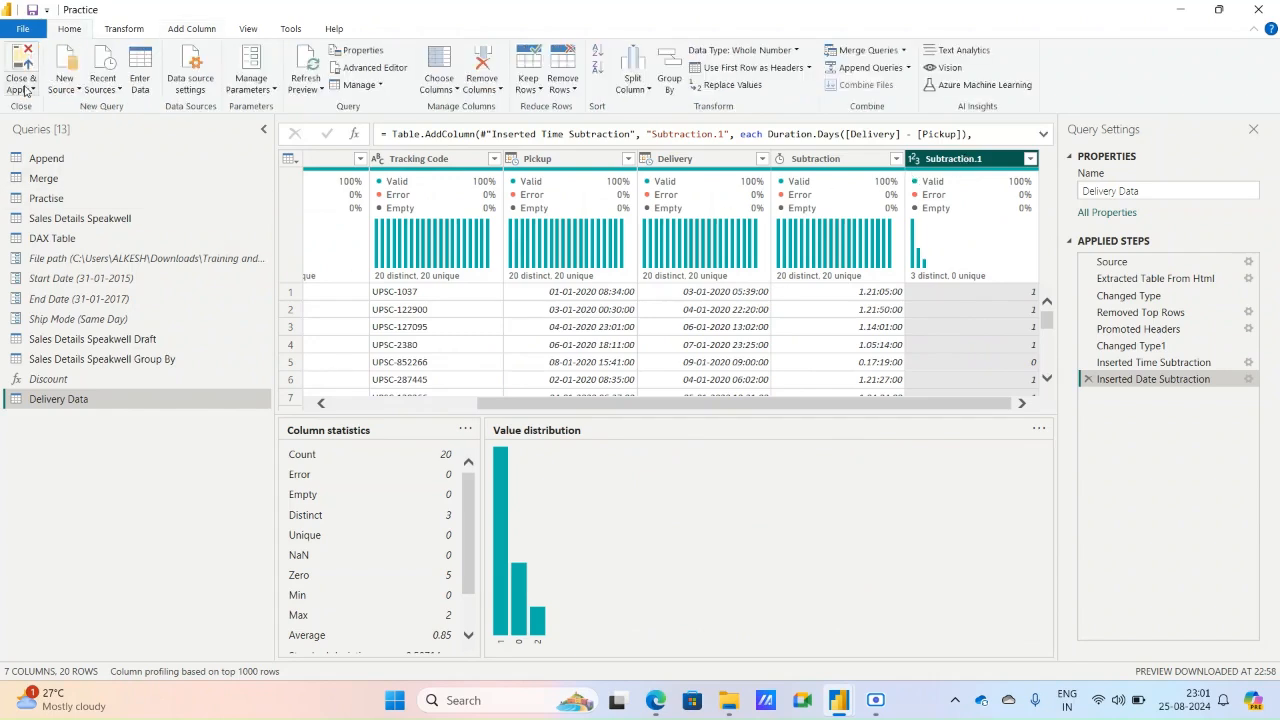
click(26, 90)
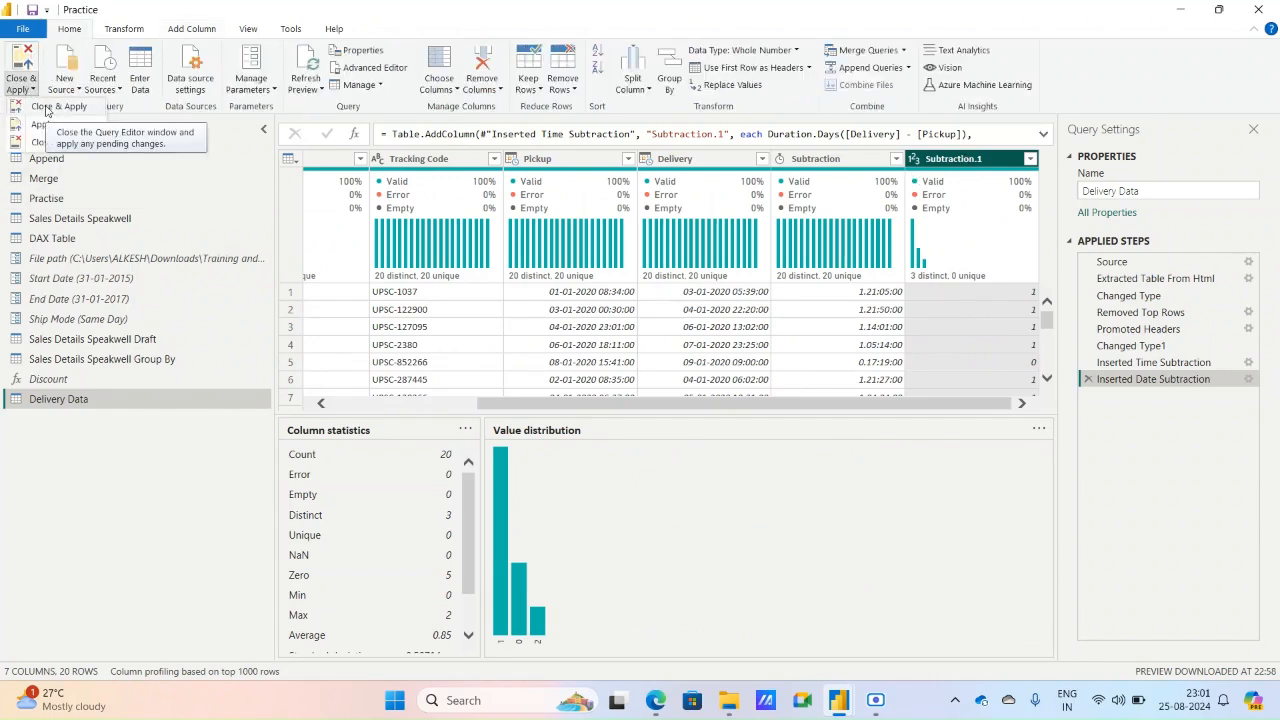
click(172, 28)
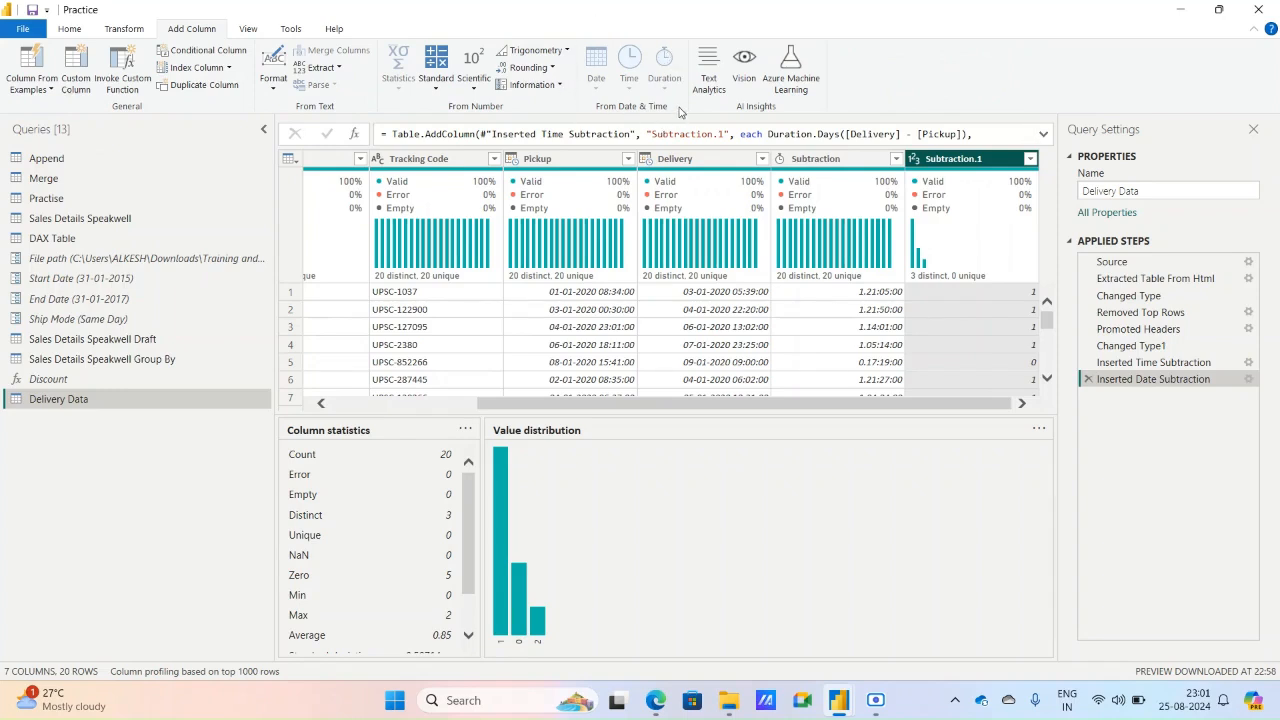
click(67, 29)
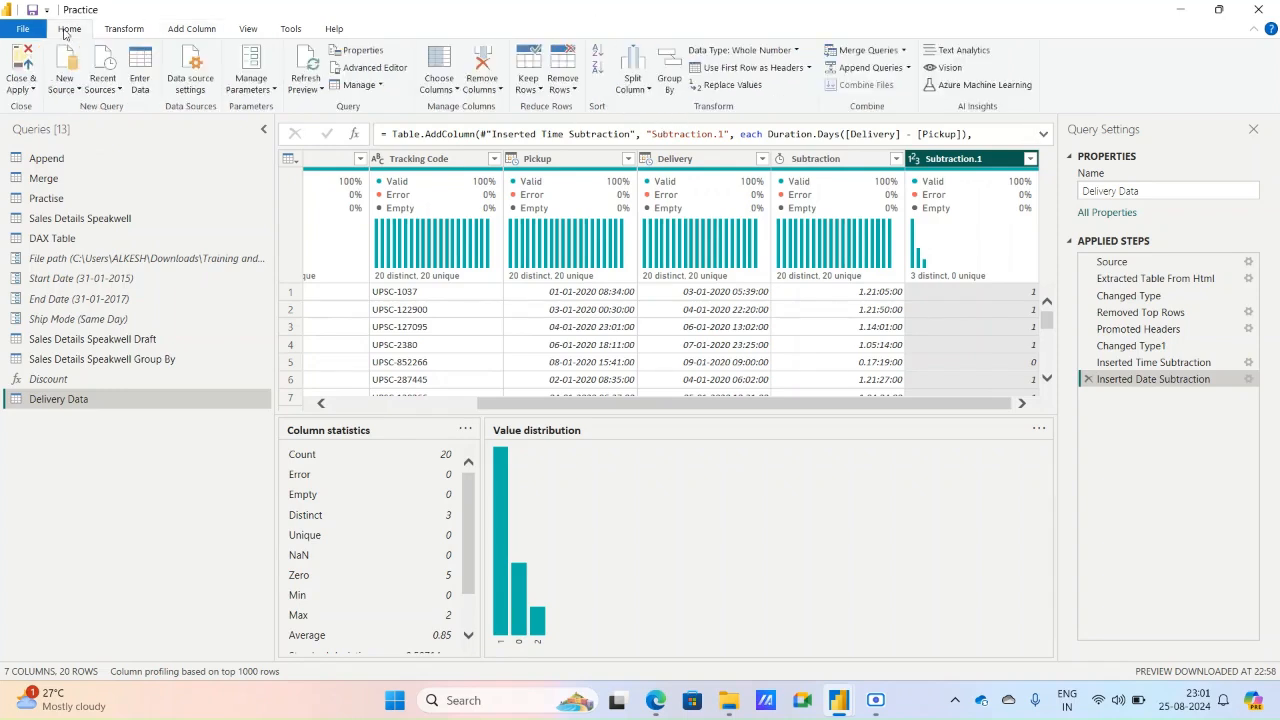
click(21, 89)
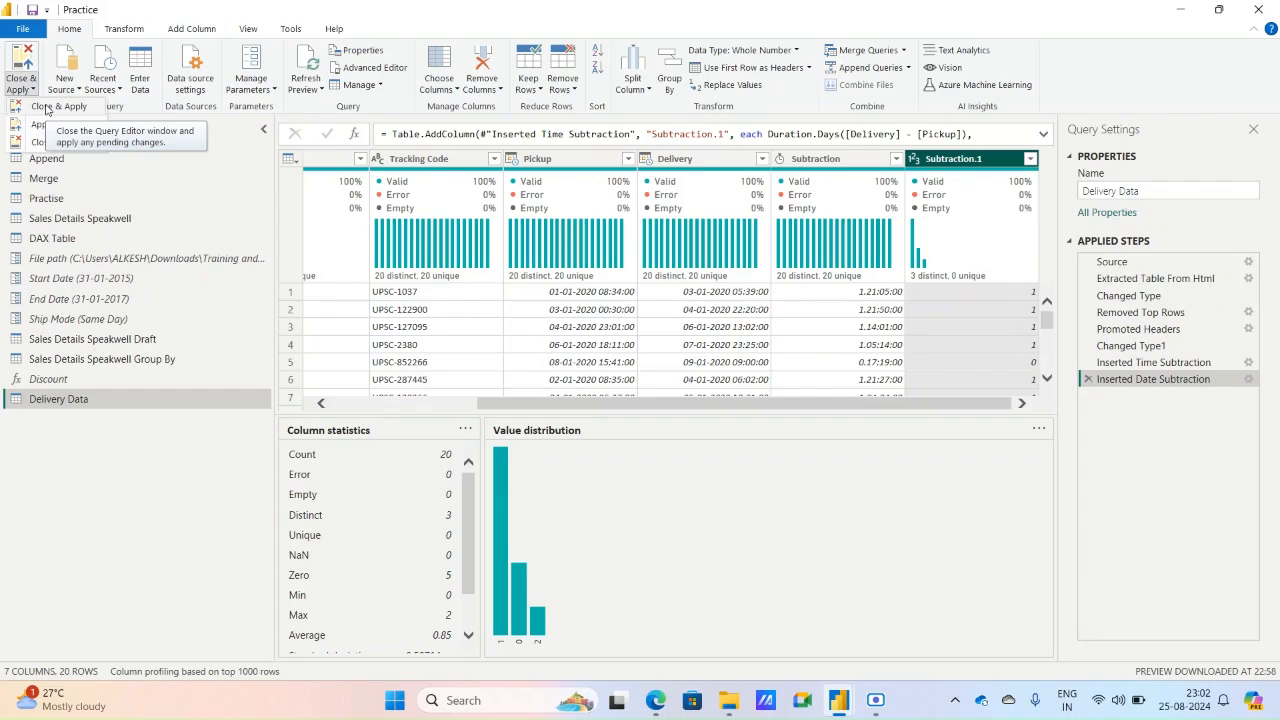
click(46, 107)
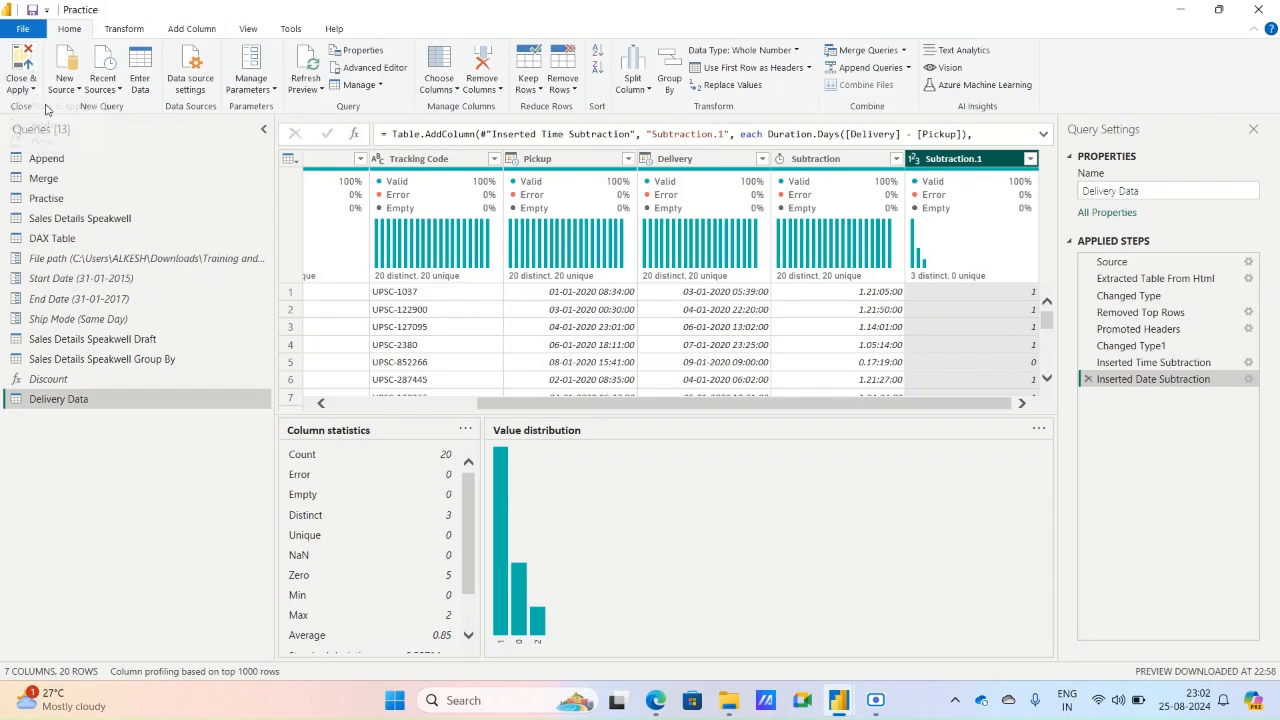
mouse_move(875, 700)
click(876, 620)
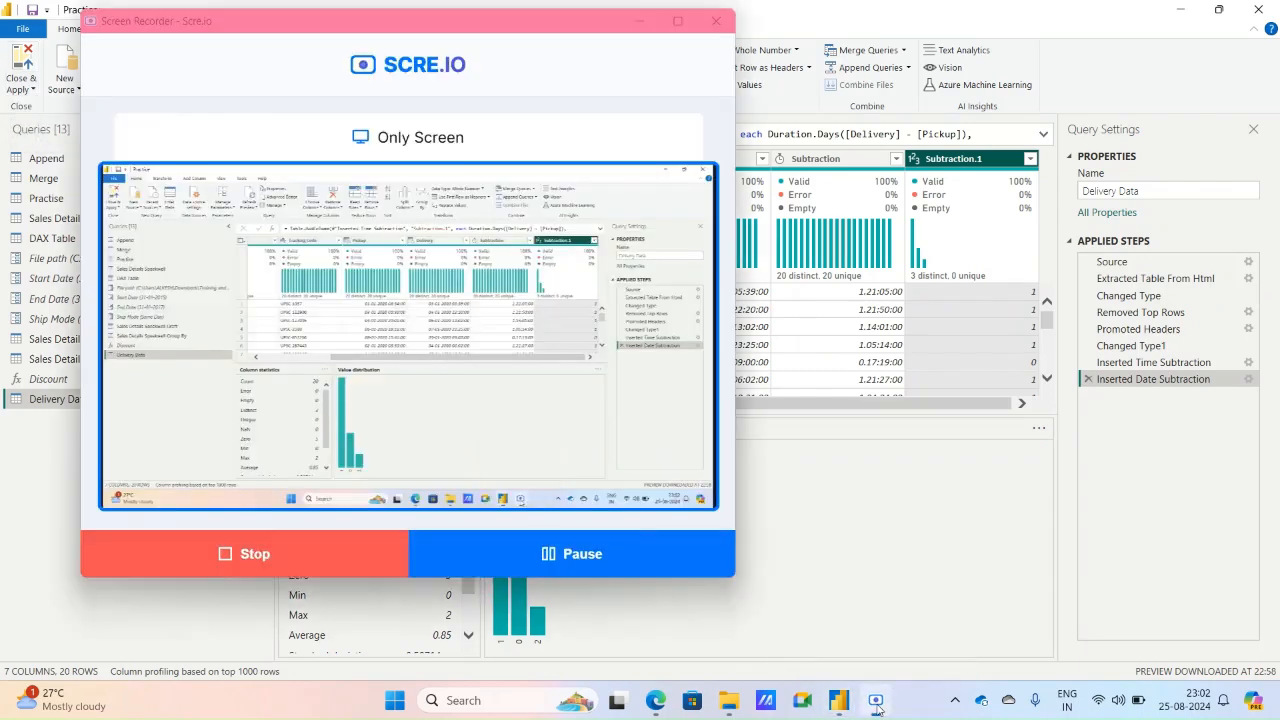